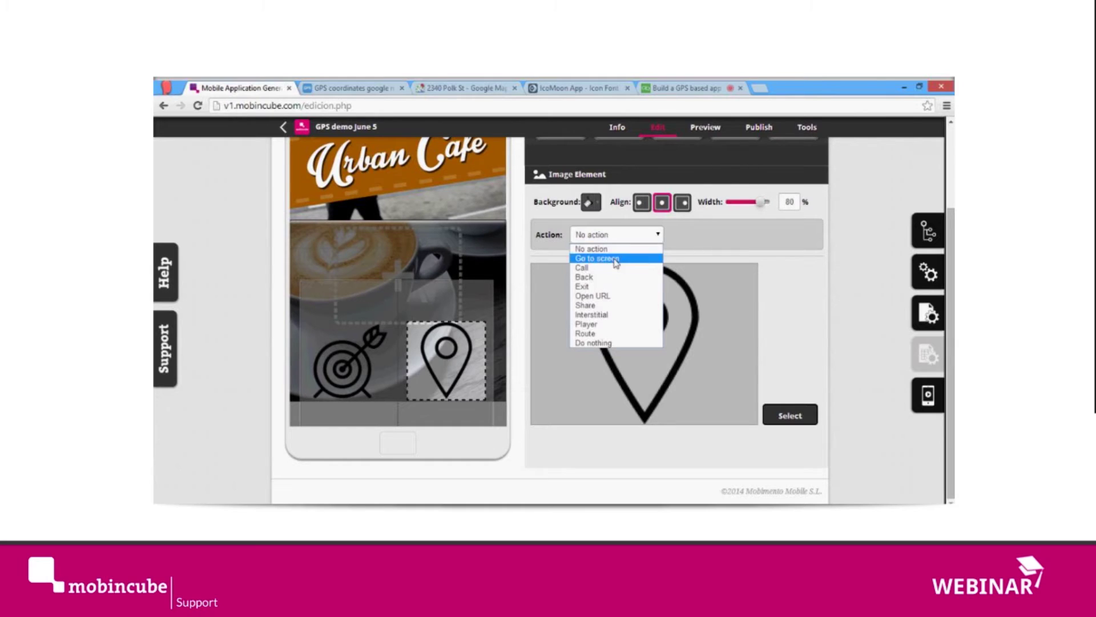
# Link the location pin image's Go to screen action to a new screen named single_poi_map.
pyautogui.click(779, 236)
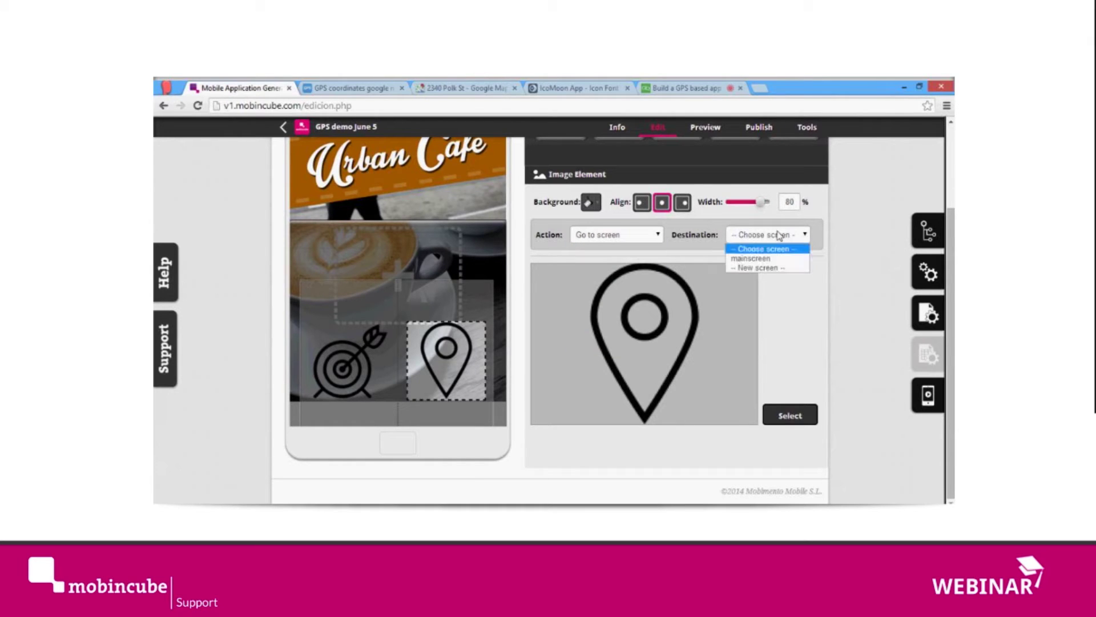
pyautogui.click(759, 267)
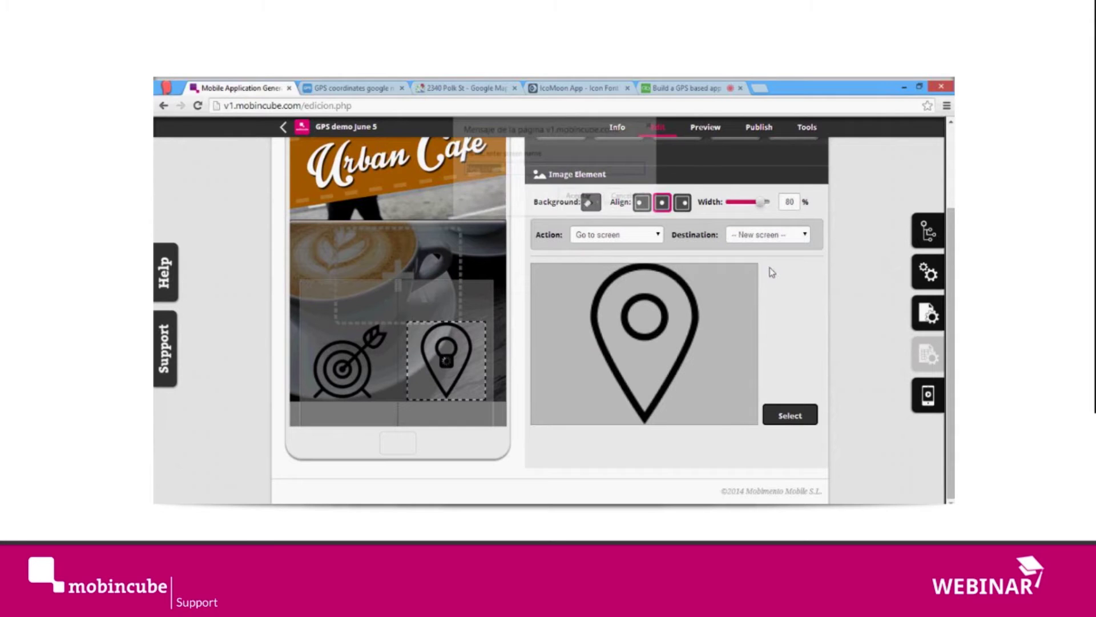
pyautogui.write('single')
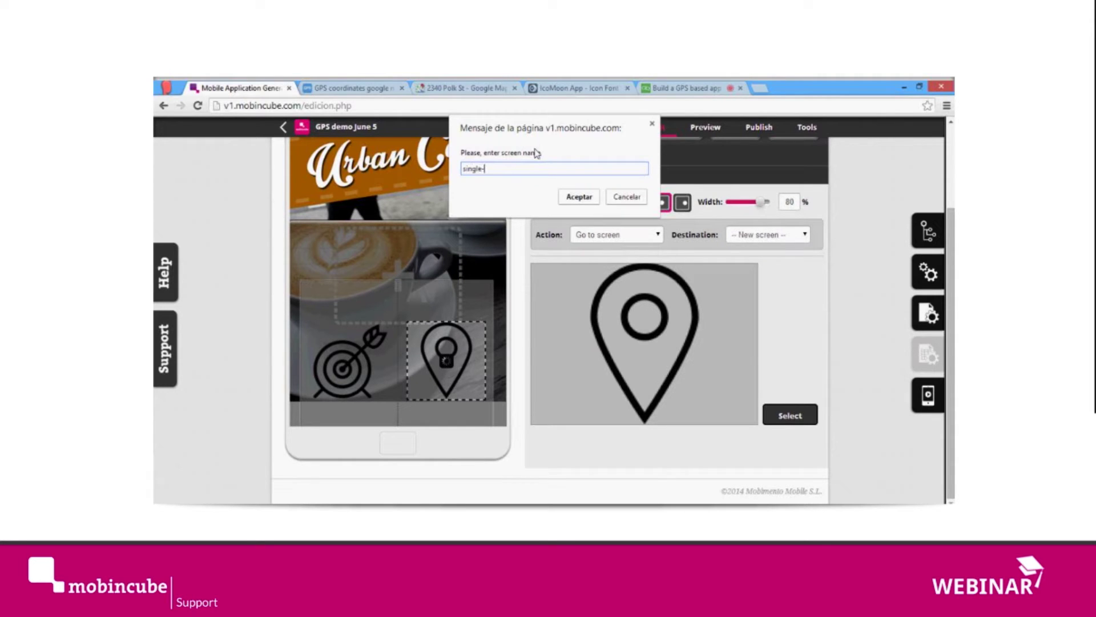
pyautogui.write('_poi_map')
pyautogui.click(568, 197)
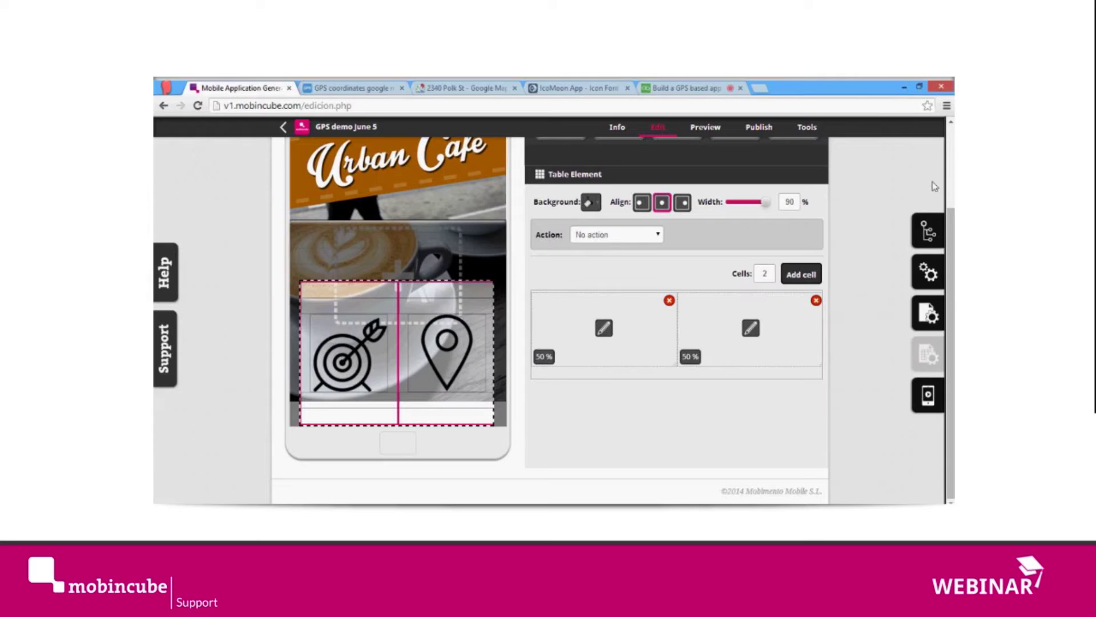
# Open the single_poi_map screen from the app's screen tree and assign it the Map screen type.
pyautogui.click(928, 230)
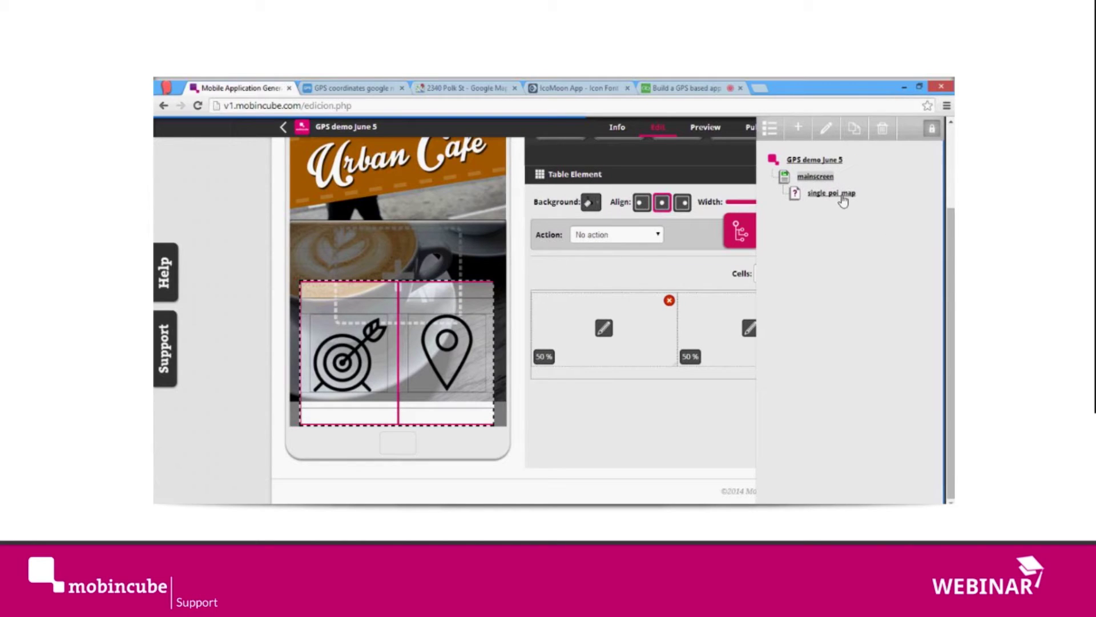
pyautogui.click(839, 194)
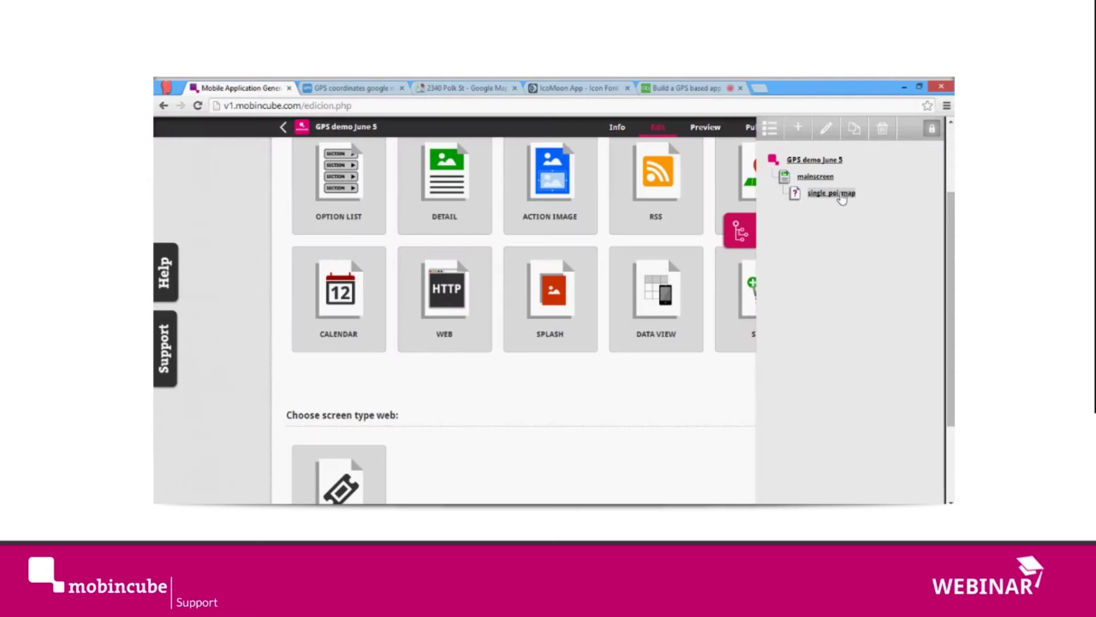
pyautogui.scroll(1, 420, 382)
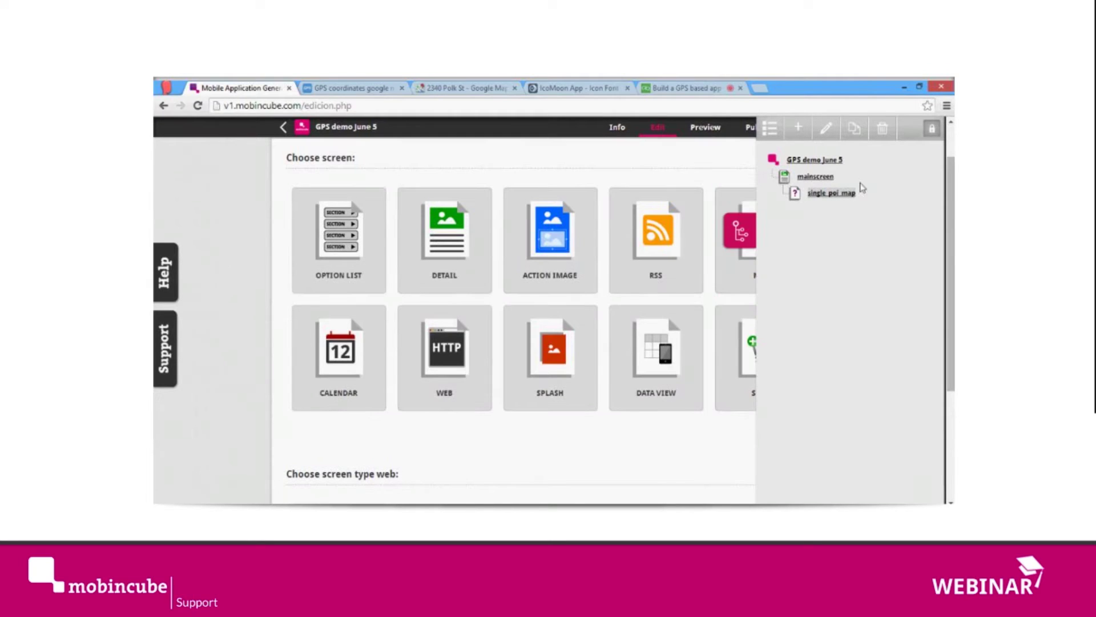
pyautogui.scroll(1, 315, 268)
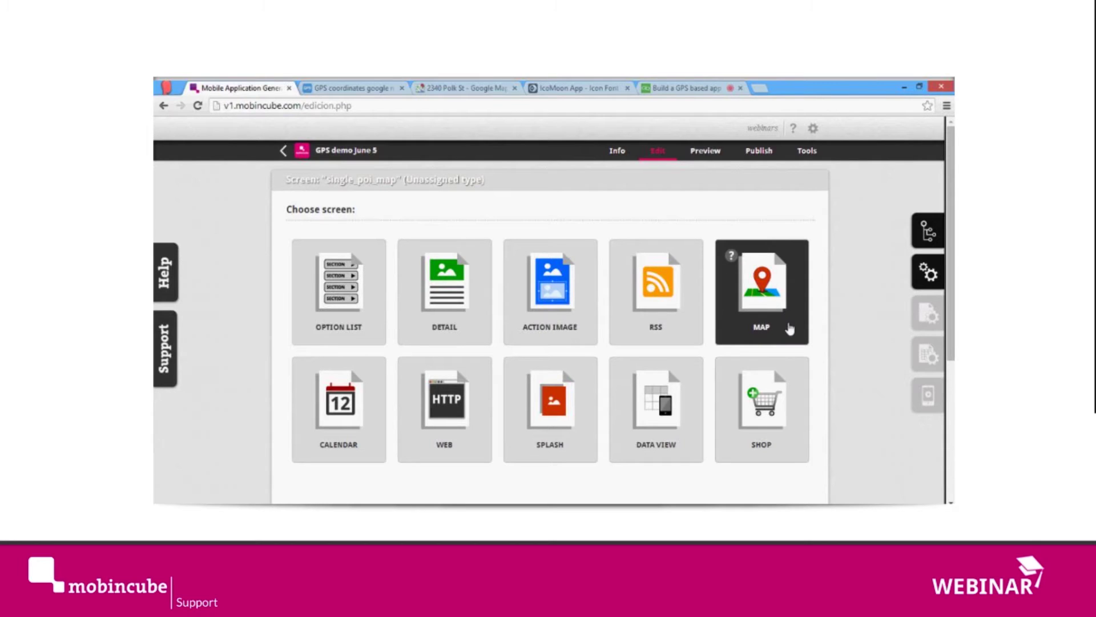
pyautogui.click(762, 300)
pyautogui.click(580, 180)
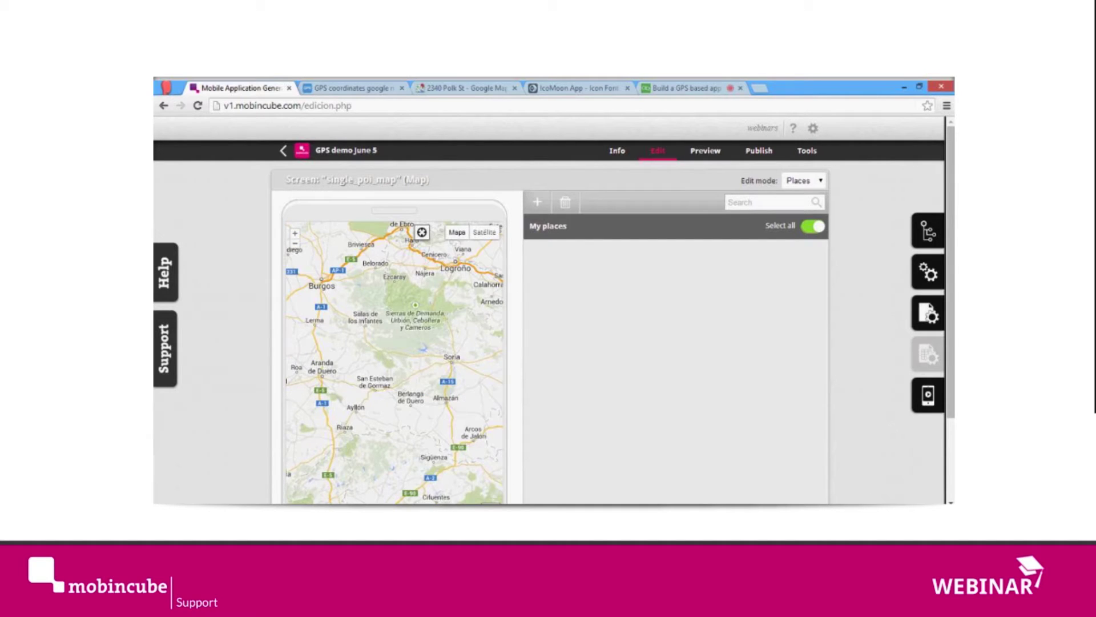
# Create a new bar named head_hor for the map screen and place it in the upper bar area of the phone layout.
pyautogui.click(928, 313)
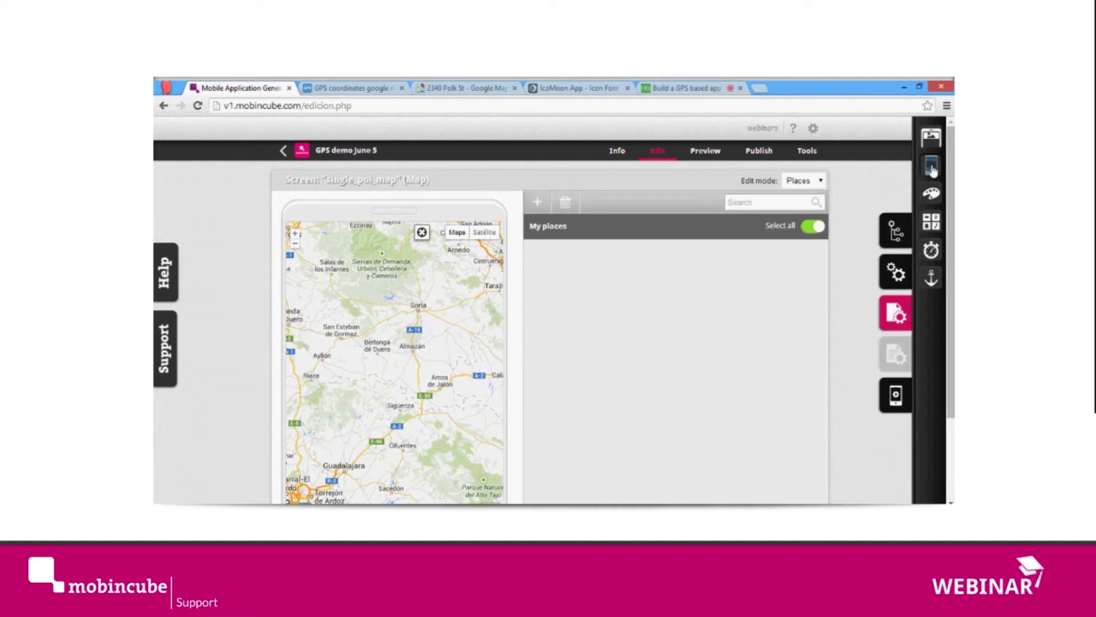
pyautogui.click(932, 167)
pyautogui.click(636, 202)
pyautogui.click(638, 203)
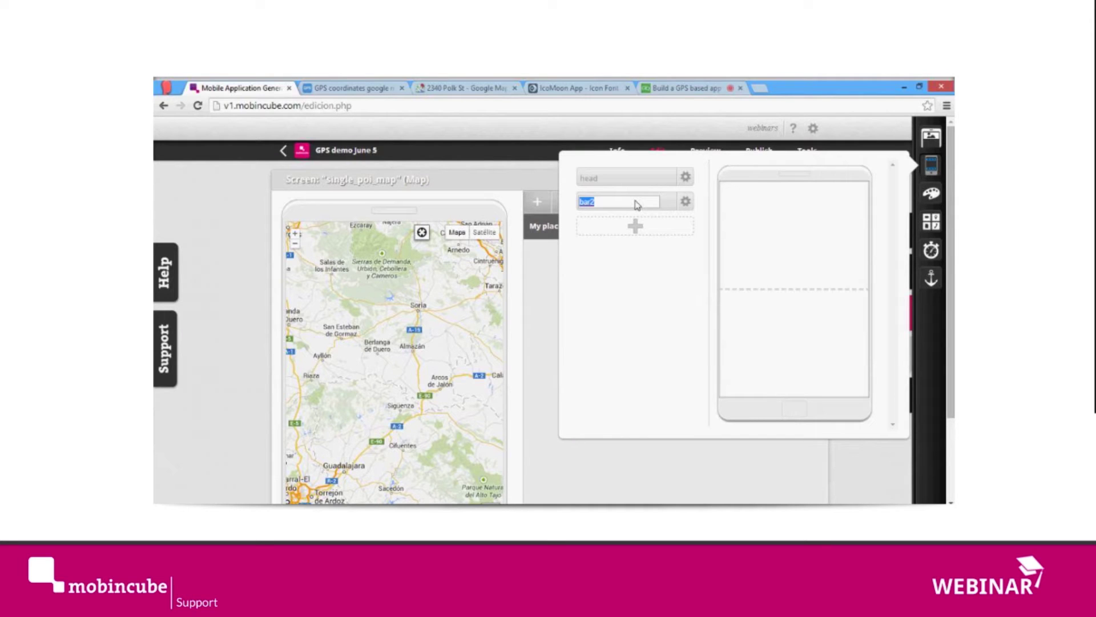
pyautogui.write('head_hor')
pyautogui.press('Return')
pyautogui.moveTo(608, 203); pyautogui.dragTo(765, 199)
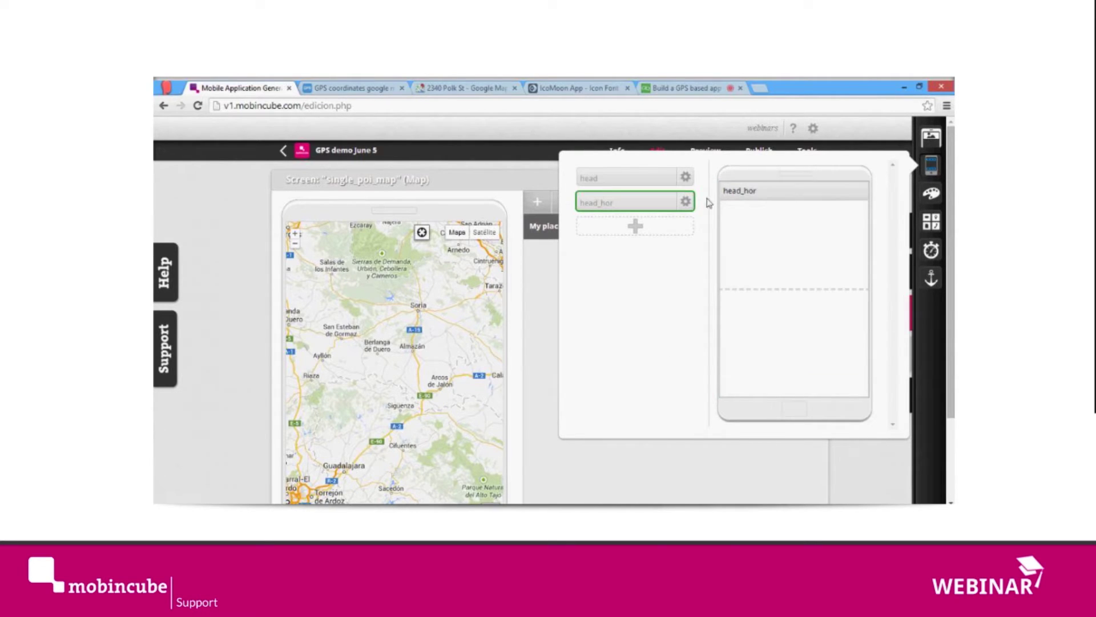
# Edit the head_hor bar to add an image element showing header_hor.png, and close the bar editor.
pyautogui.click(686, 201)
pyautogui.click(691, 189)
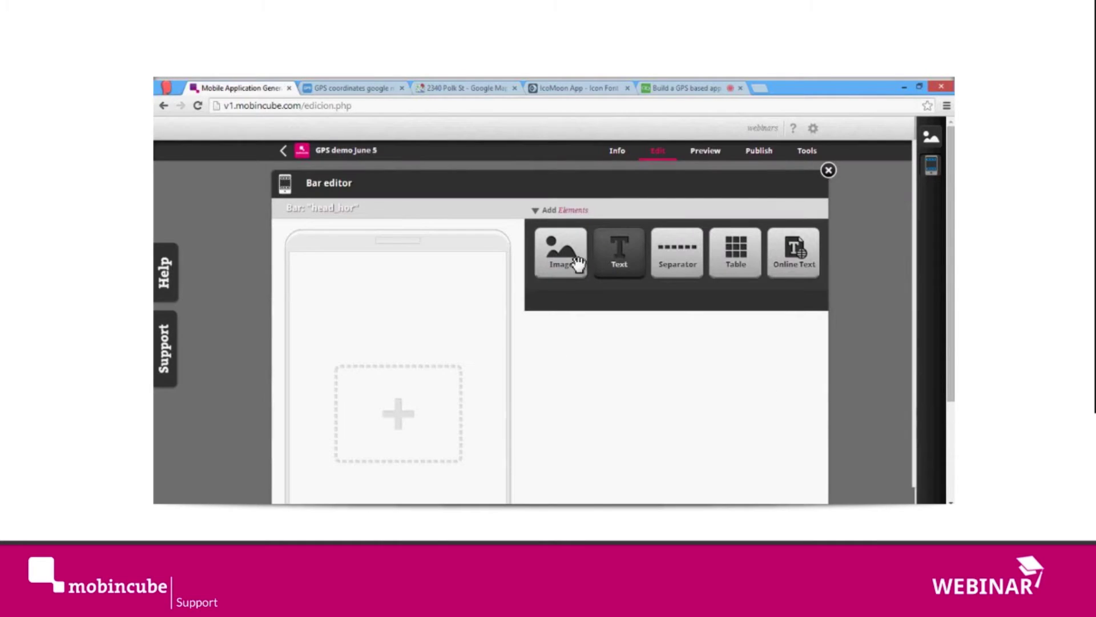
pyautogui.click(578, 264)
pyautogui.scroll(-2, 799, 434)
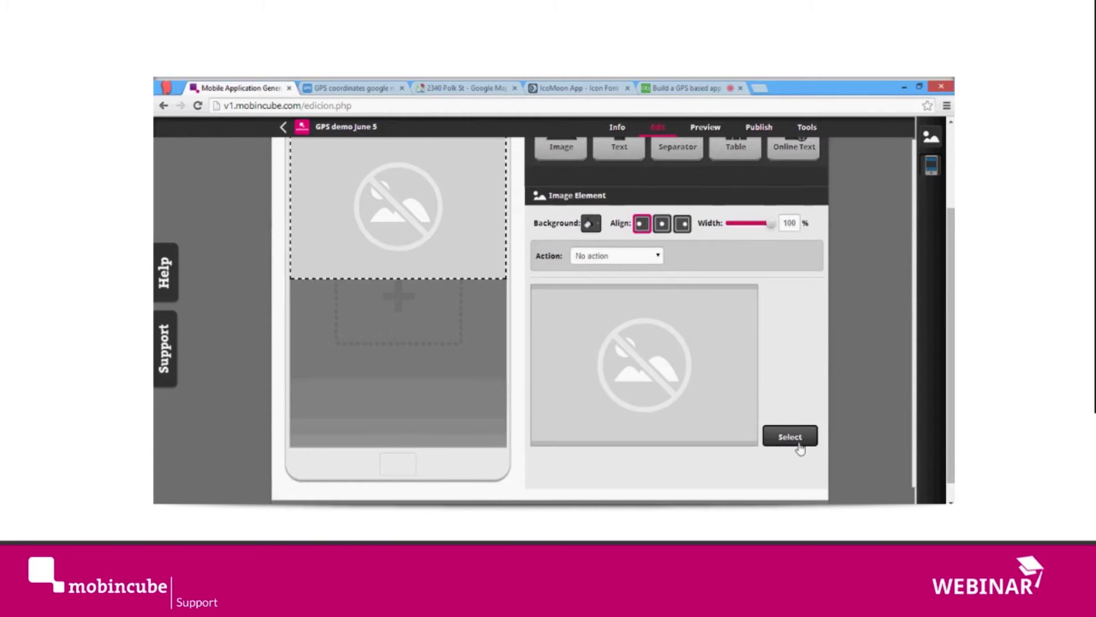
pyautogui.click(790, 437)
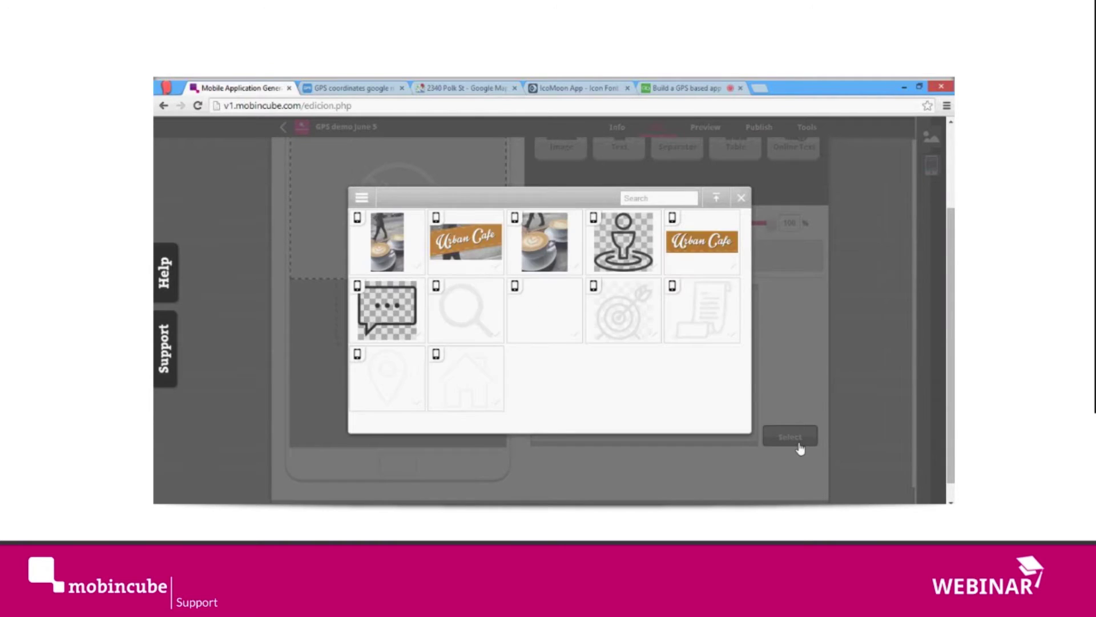
pyautogui.click(702, 243)
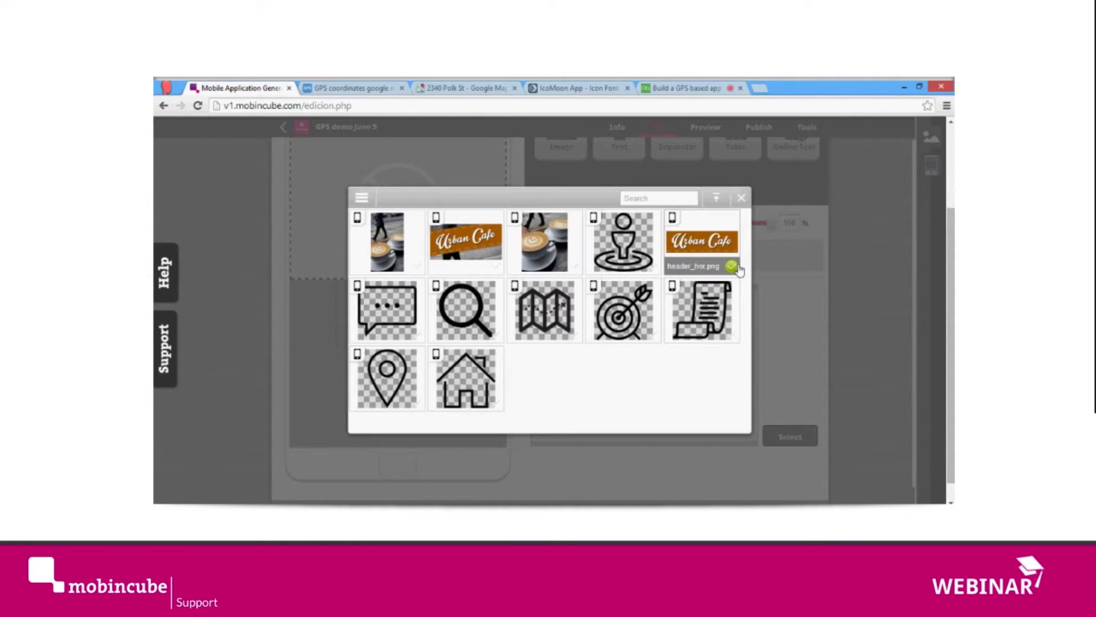
pyautogui.click(741, 197)
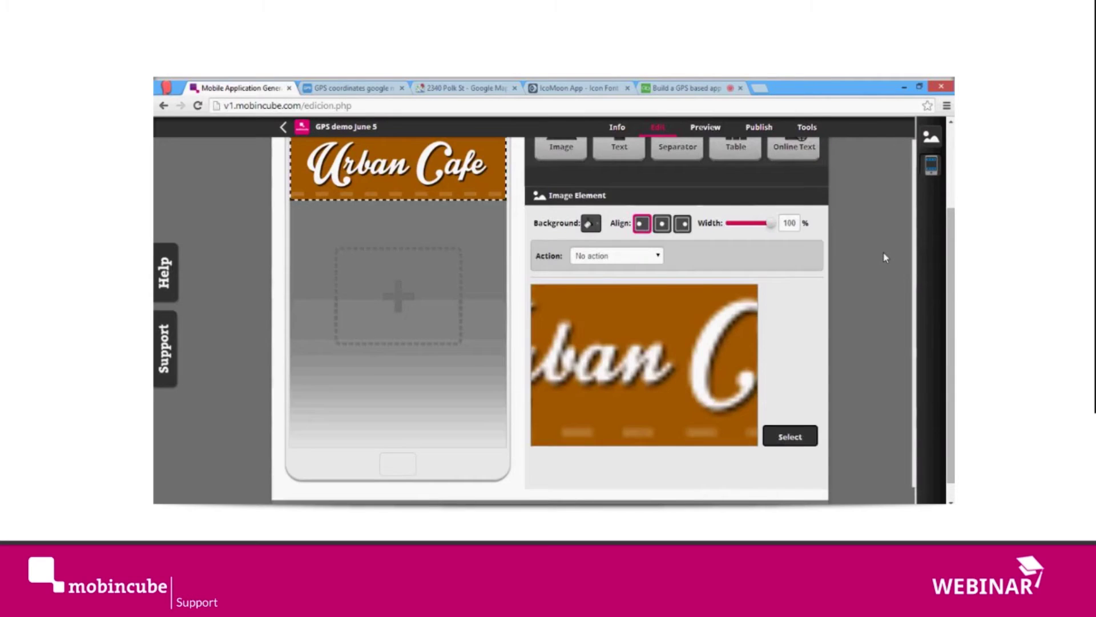
pyautogui.click(828, 171)
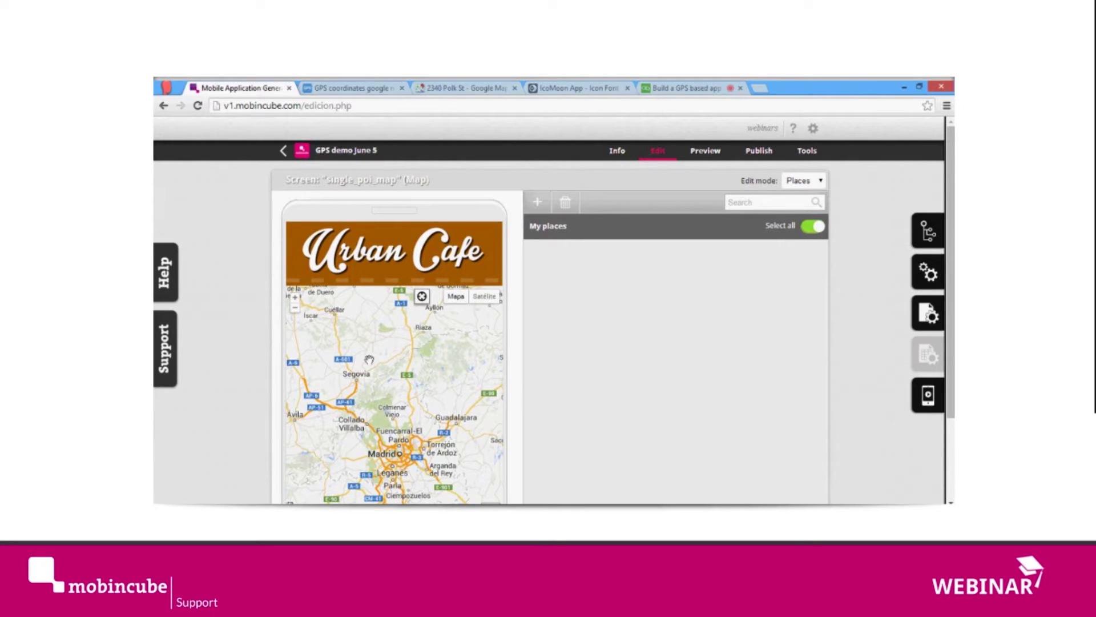
# Add three places to the map screen and delete the newest one, Place 3.
pyautogui.moveTo(388, 365); pyautogui.dragTo(414, 390)
pyautogui.moveTo(345, 295); pyautogui.dragTo(449, 375)
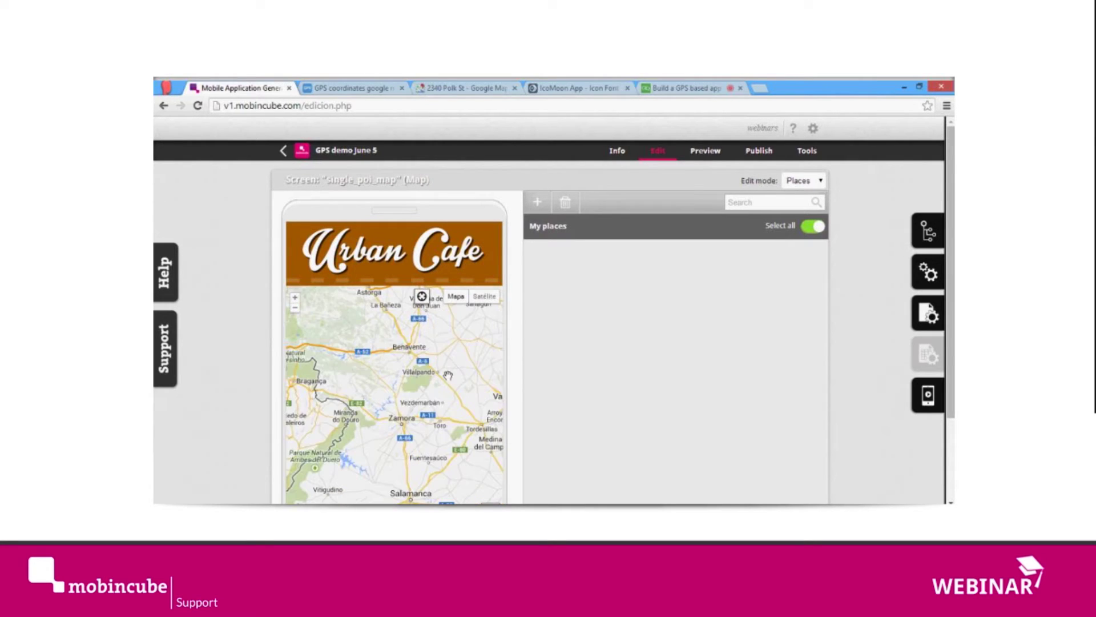
pyautogui.click(540, 203)
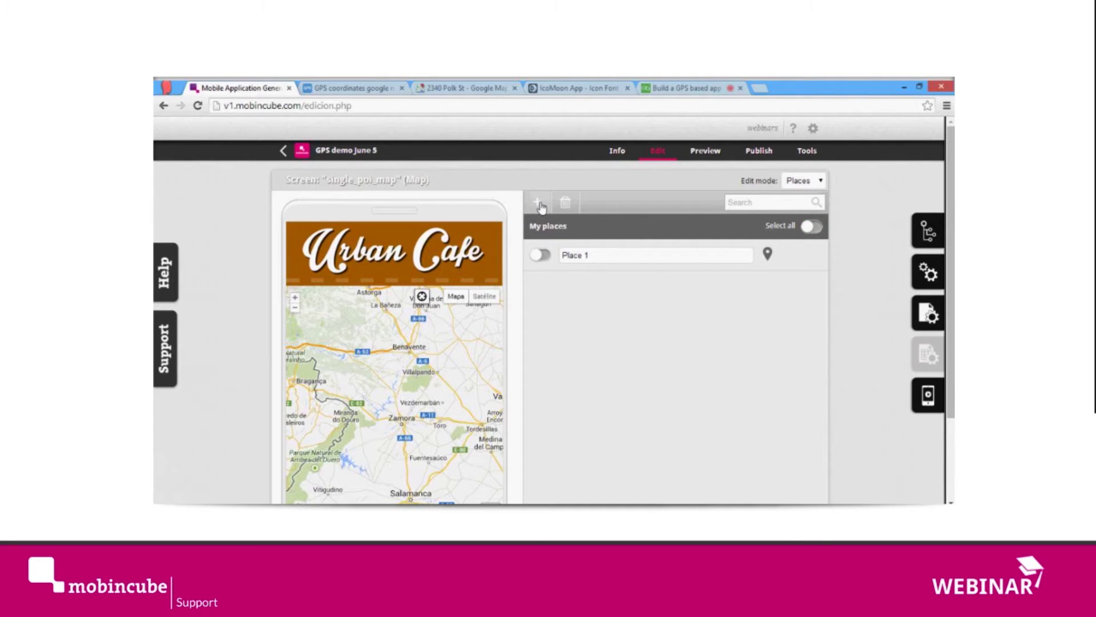
pyautogui.click(538, 204)
pyautogui.click(545, 207)
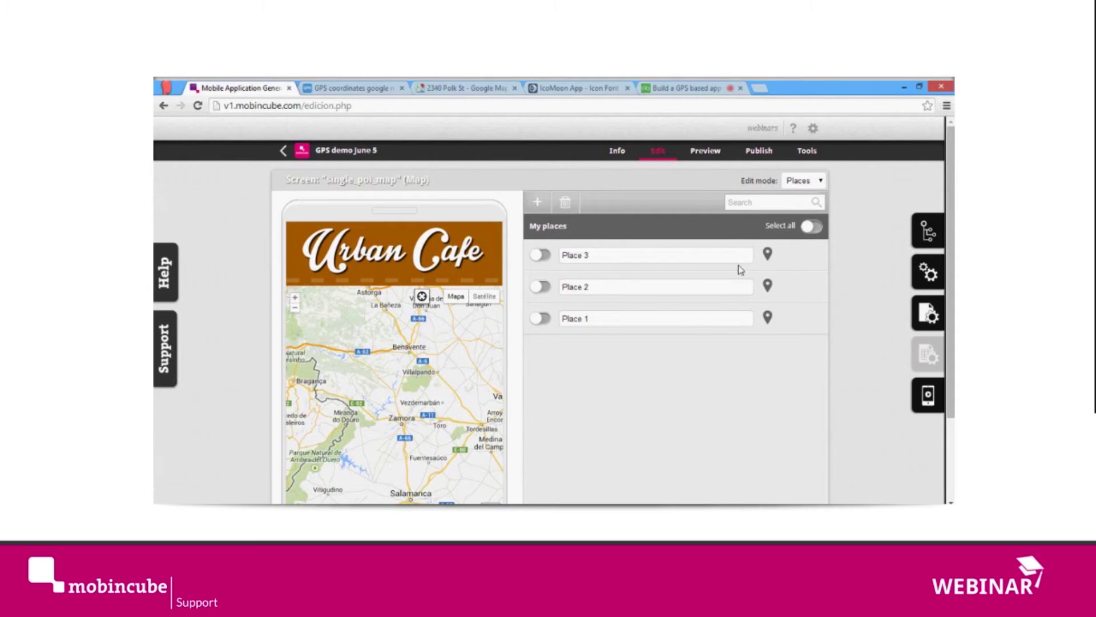
pyautogui.click(809, 261)
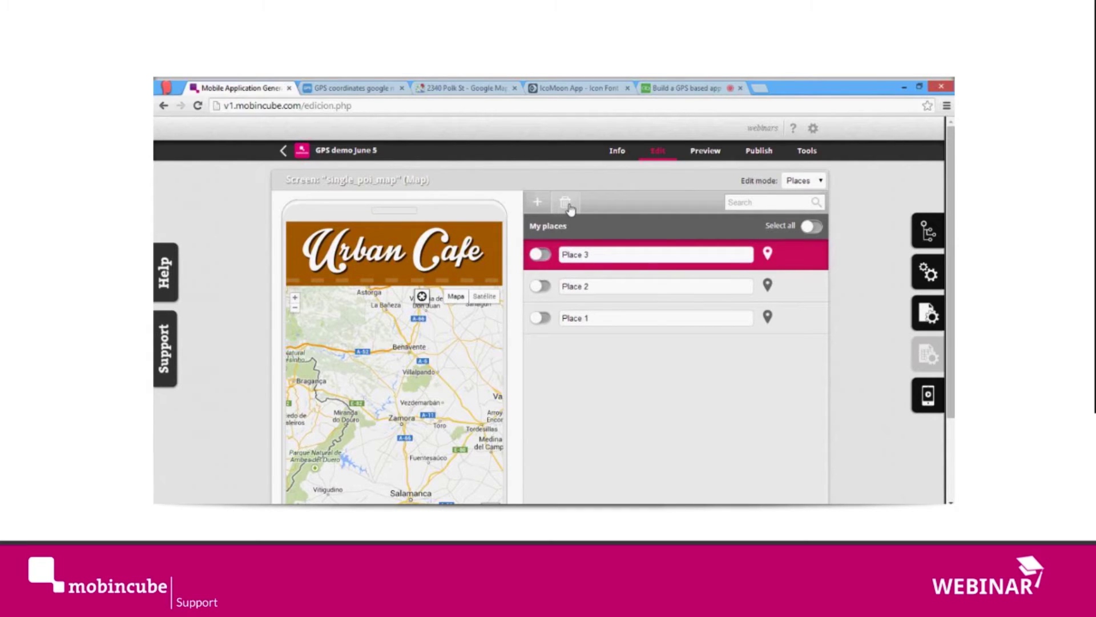
pyautogui.click(567, 205)
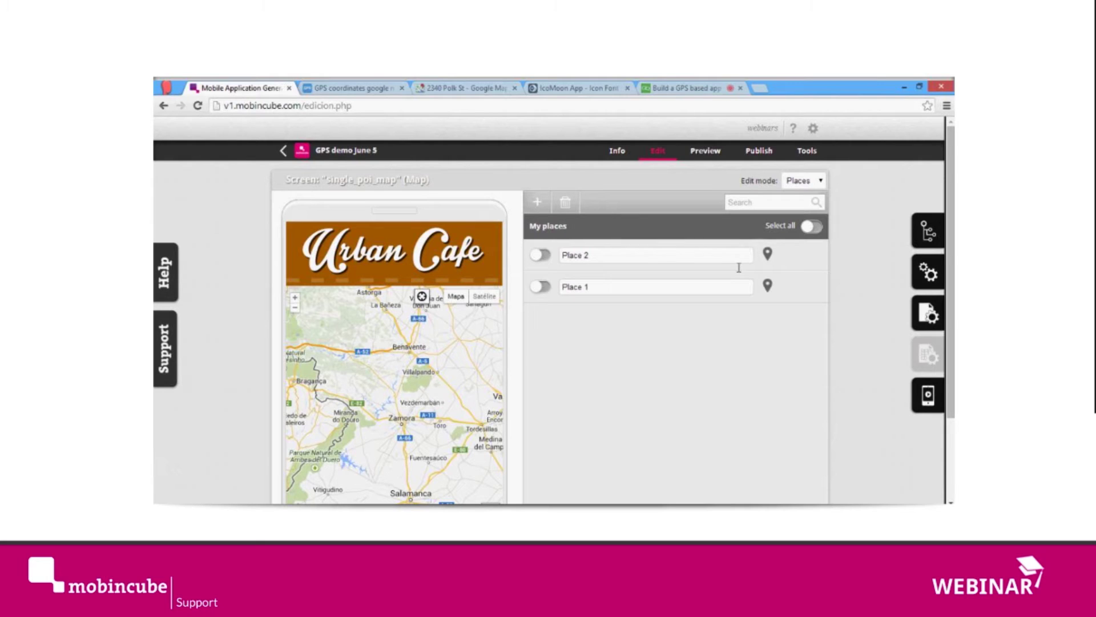
# Rename Place 2 as "Urban Cafe Polk St." and Place 1 as "Urban Cafe Market St.".
pyautogui.click(687, 258)
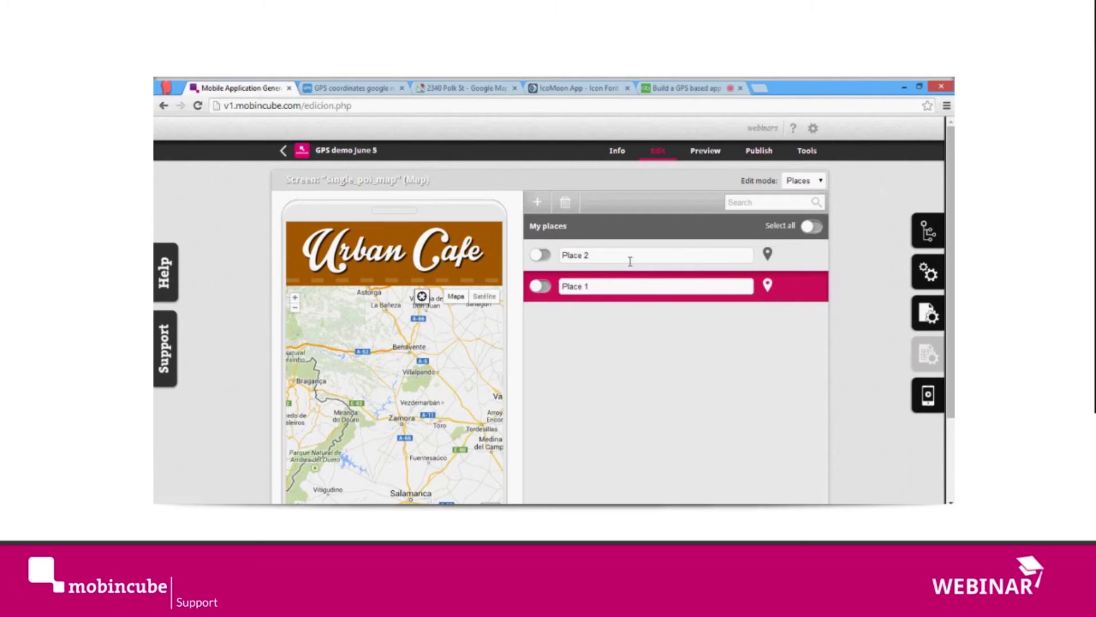
pyautogui.moveTo(638, 256); pyautogui.dragTo(553, 253)
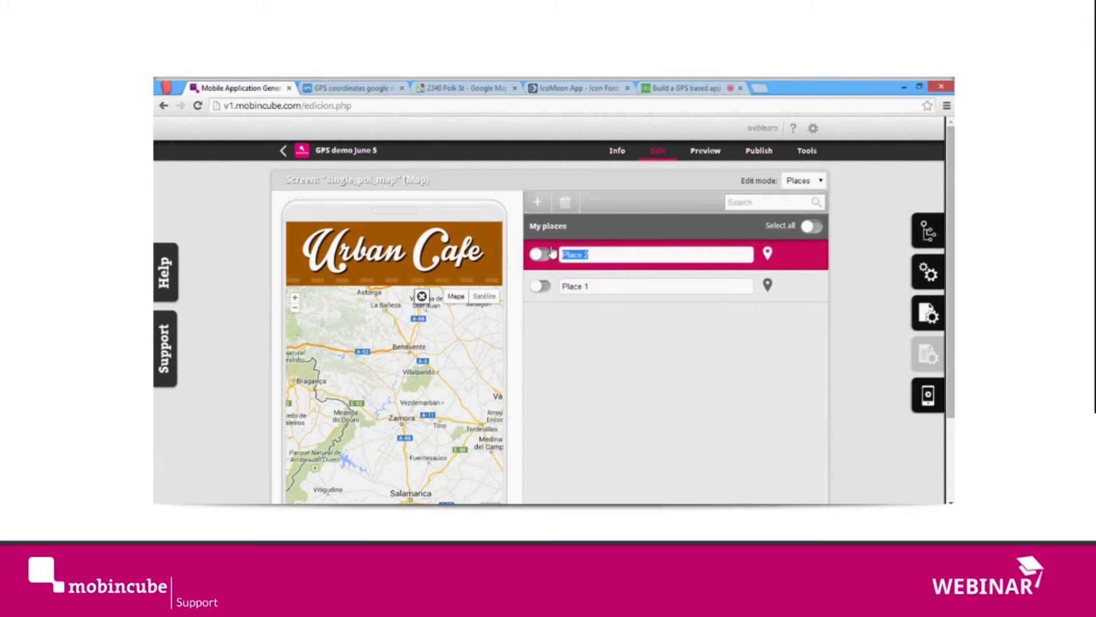
pyautogui.write('Urban Cafe Polk St.')
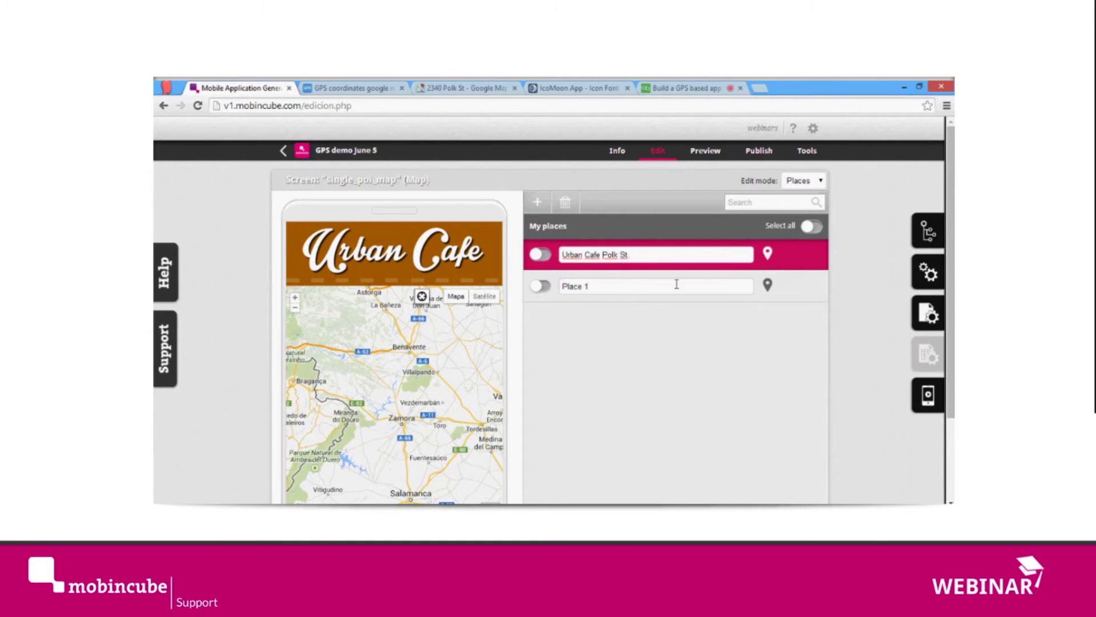
pyautogui.moveTo(618, 287); pyautogui.dragTo(495, 283)
pyautogui.write('Urban Cafe Market St')
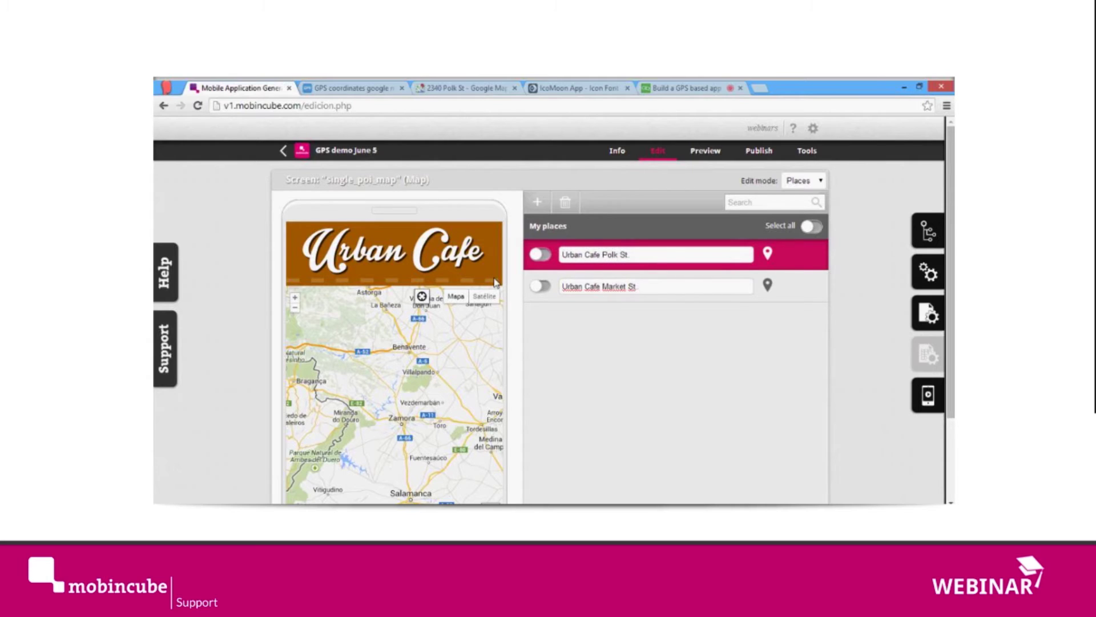
pyautogui.write('.')
# Add another place to the list and name it "Urban Cafe Palo Alto".
pyautogui.click(539, 189)
pyautogui.click(623, 255)
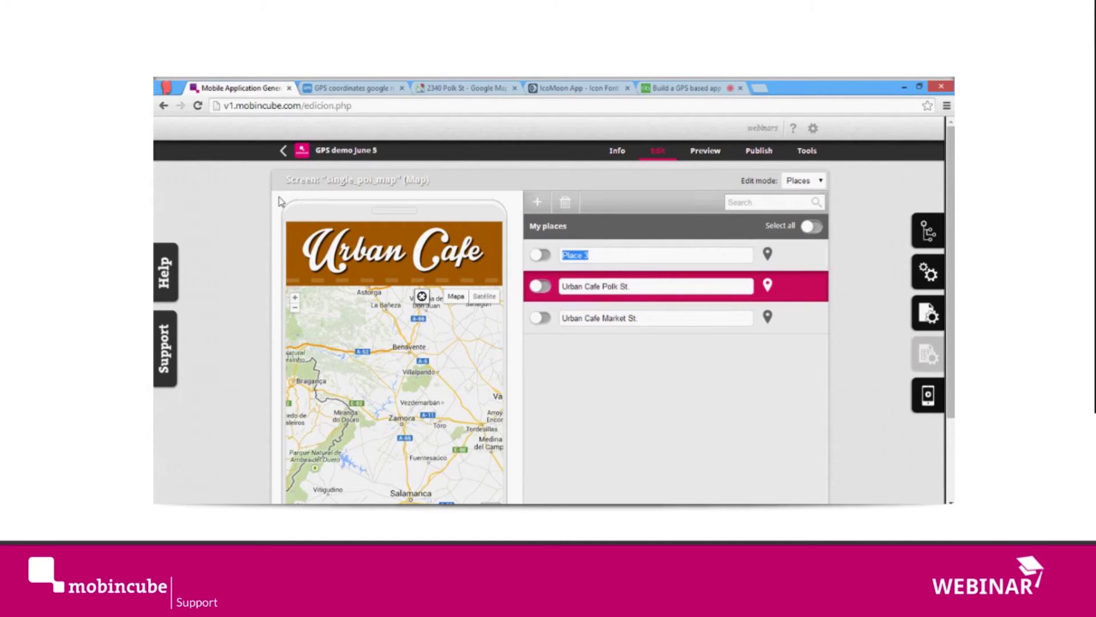
pyautogui.write('Urban Cage')
pyautogui.press('BackSpace')
pyautogui.press('BackSpace')
pyautogui.write('fe Palo Alto')
pyautogui.click(861, 326)
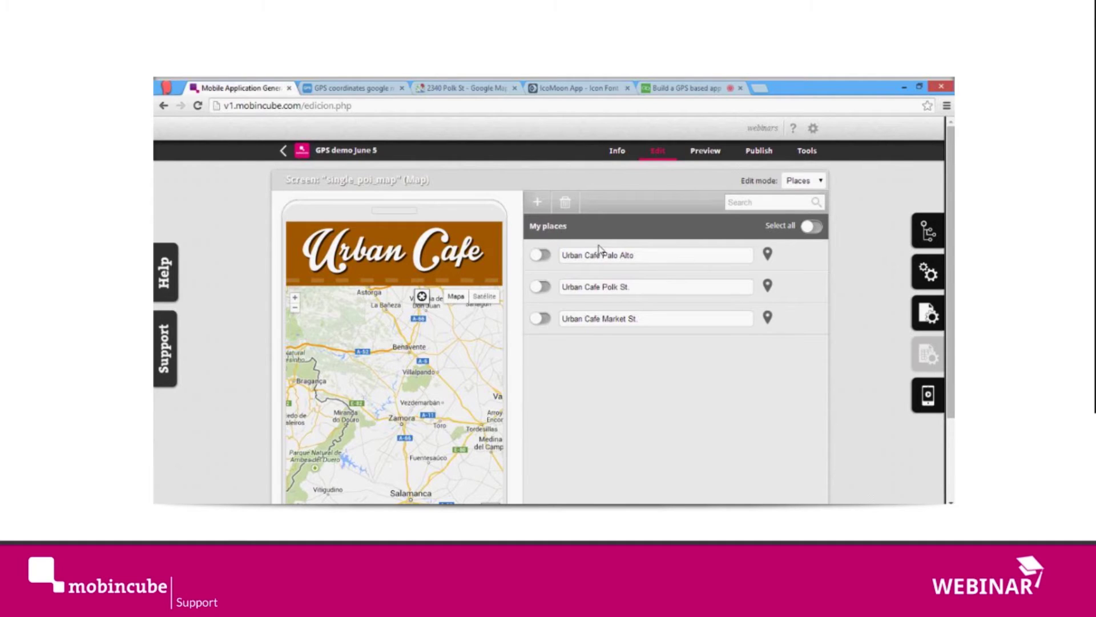
# Set the location of the Urban Cafe Palo Alto place to "University Ave, Palo Alto" and check its marker on the map.
pyautogui.click(768, 255)
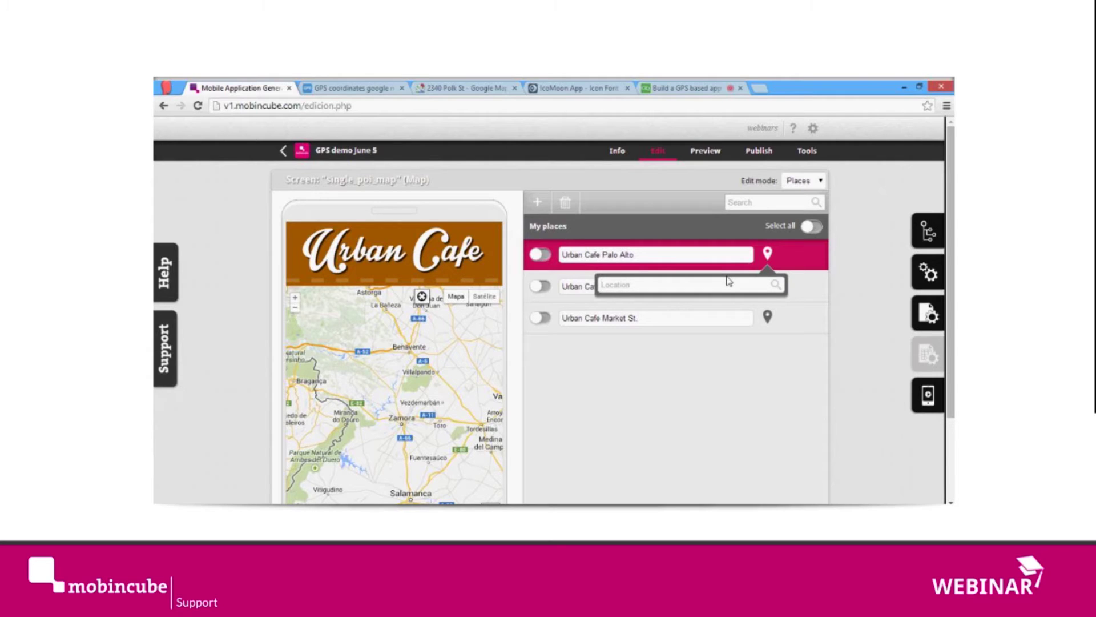
pyautogui.write('University Ave, Palo Alto')
pyautogui.press('Return')
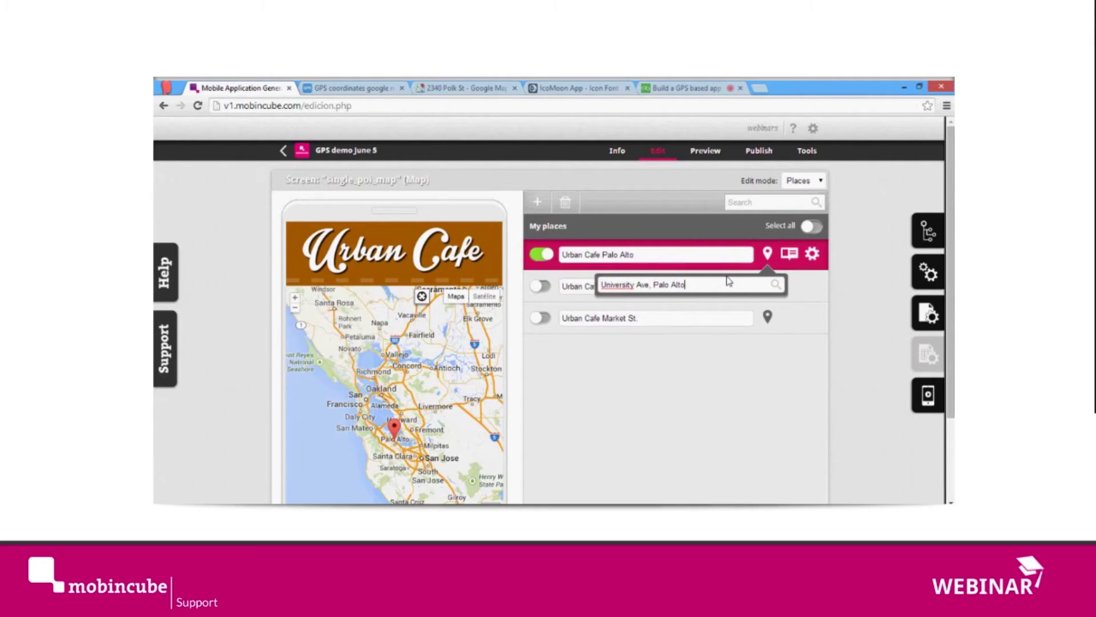
pyautogui.scroll(3, 404, 445)
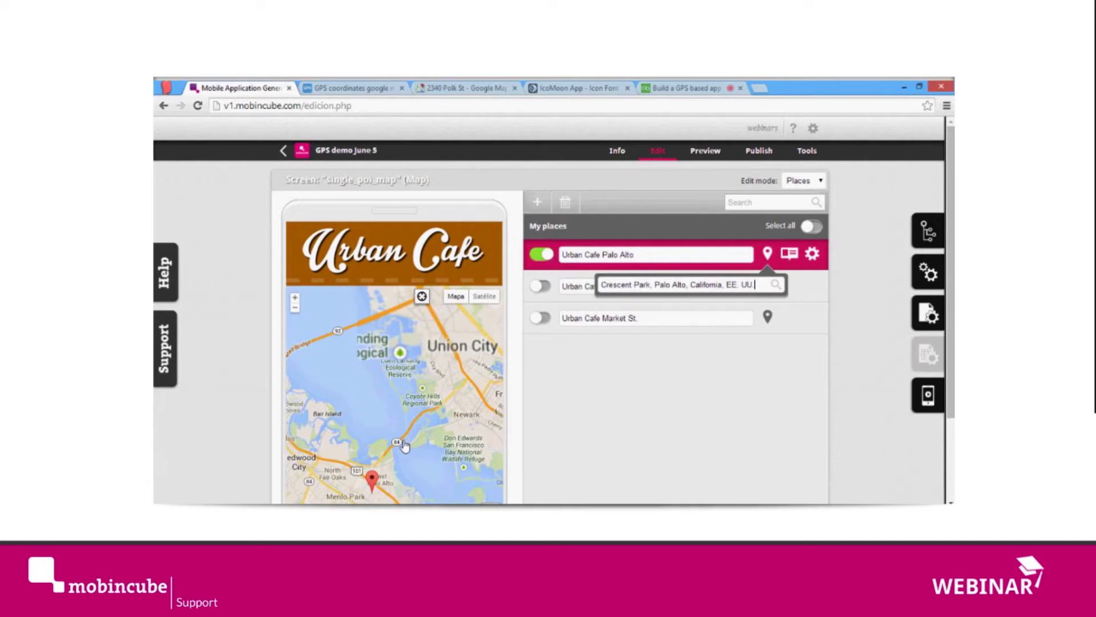
pyautogui.scroll(-2, 413, 368)
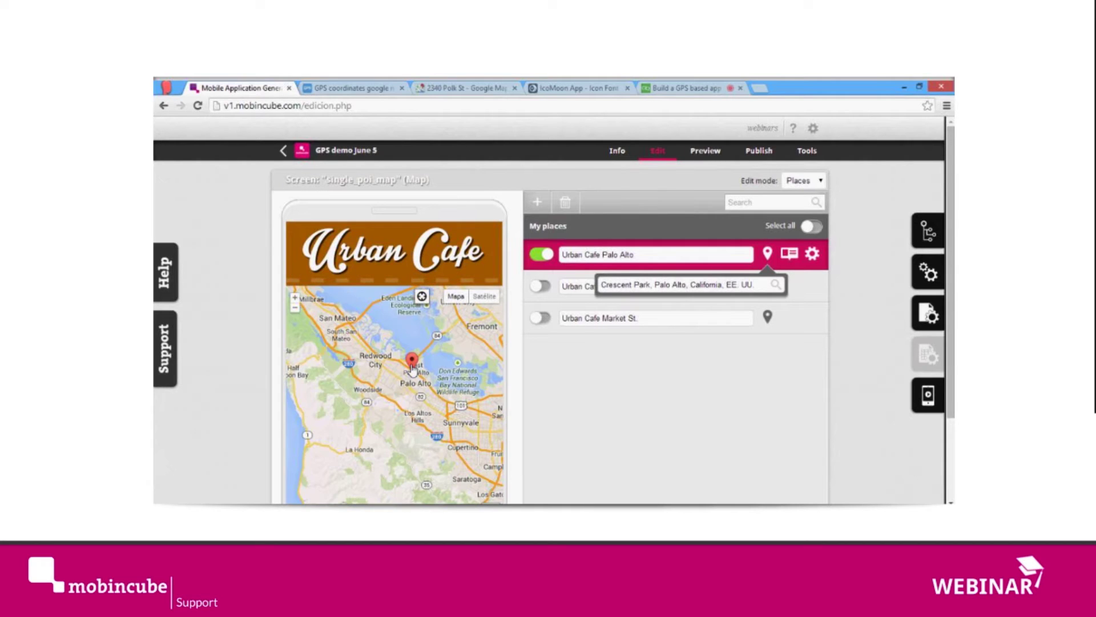
pyautogui.click(844, 292)
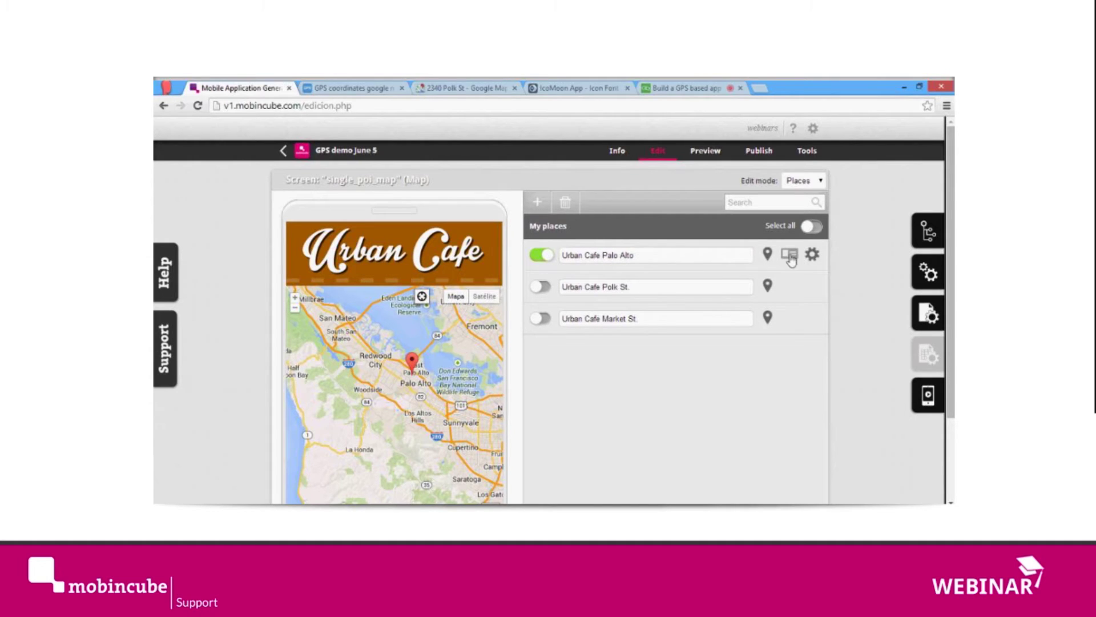
# For the Urban Cafe Palo Alto label image, search the web images for "cafe" and add the cafe interior photo to the gallery.
pyautogui.click(791, 258)
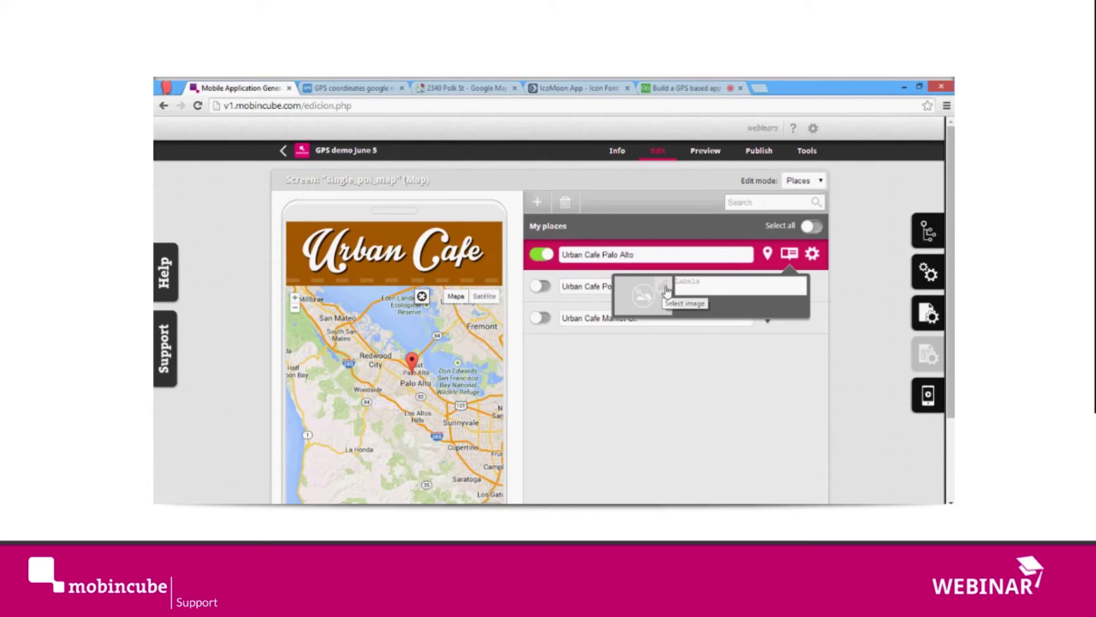
pyautogui.click(667, 291)
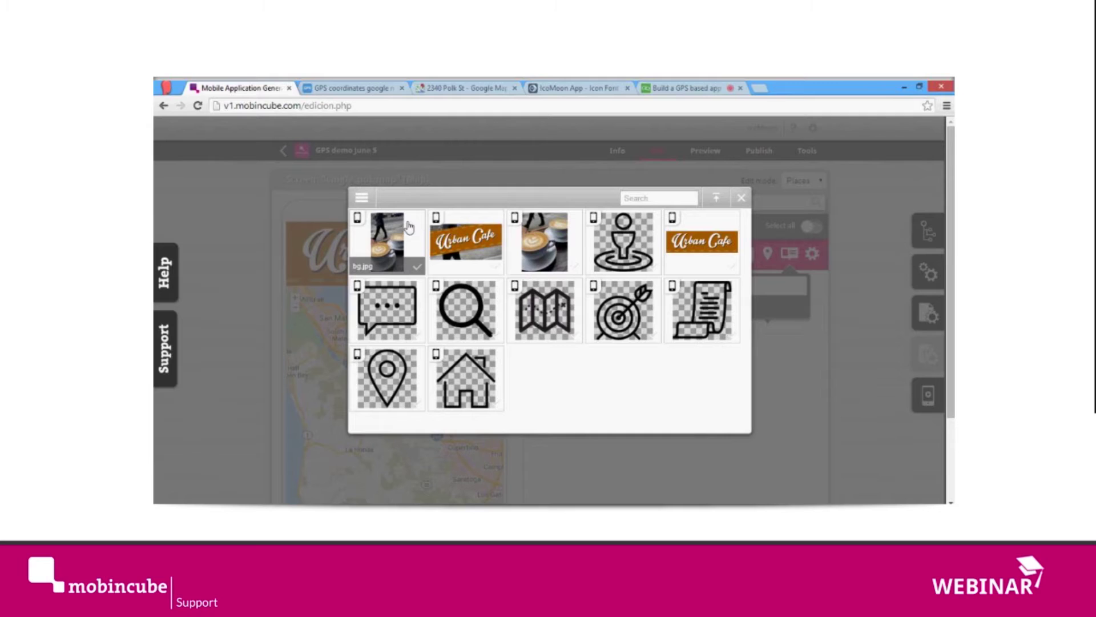
pyautogui.click(364, 198)
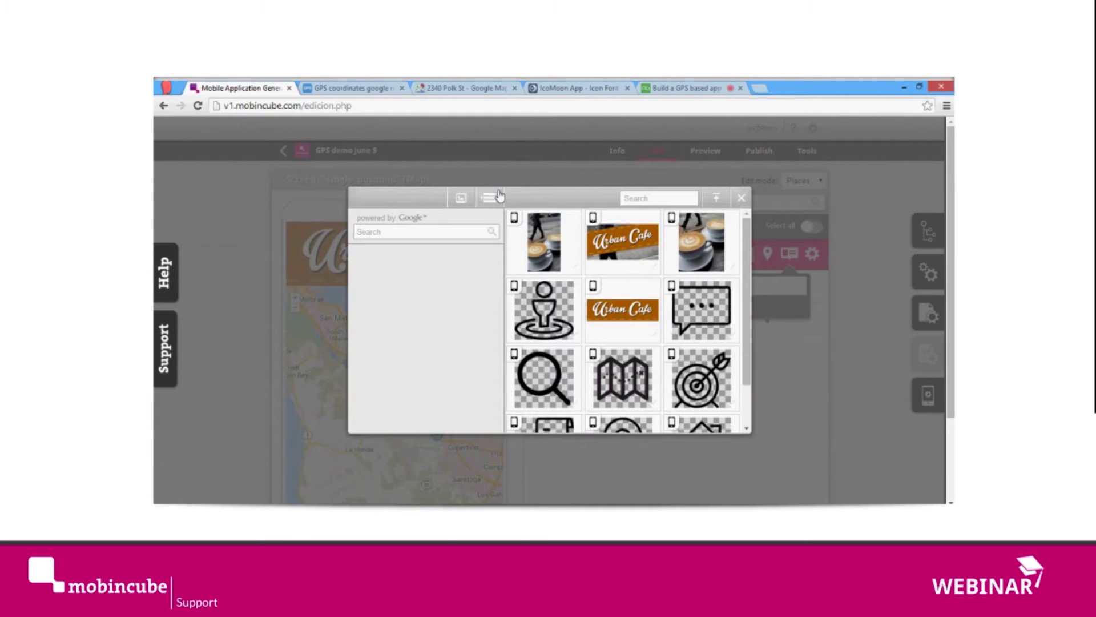
pyautogui.write('cafe')
pyautogui.press('Return')
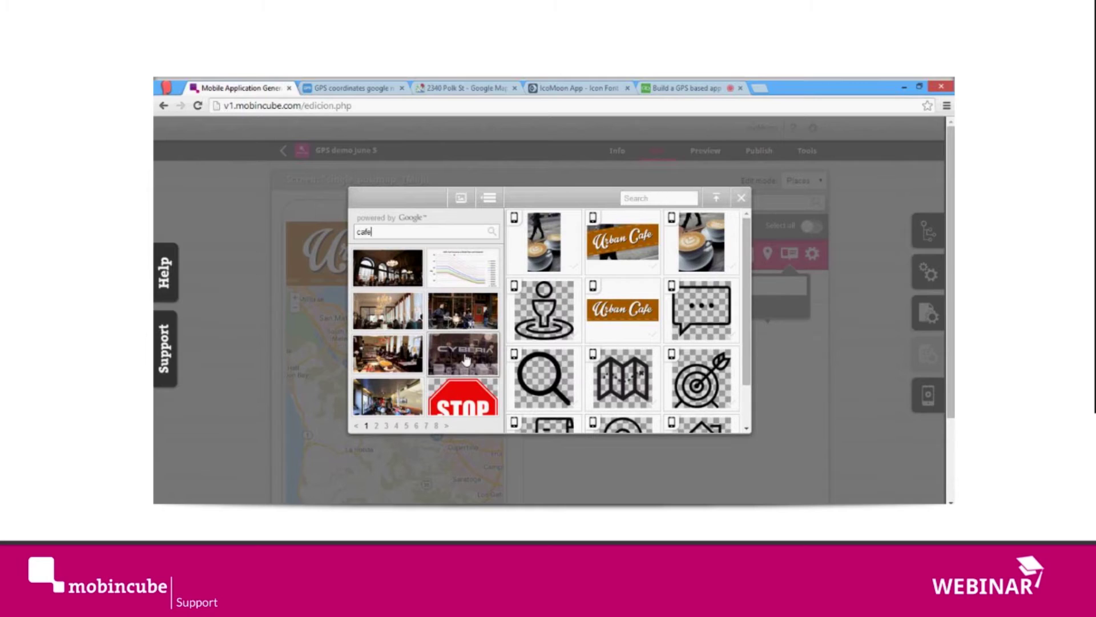
pyautogui.moveTo(381, 285); pyautogui.dragTo(615, 278)
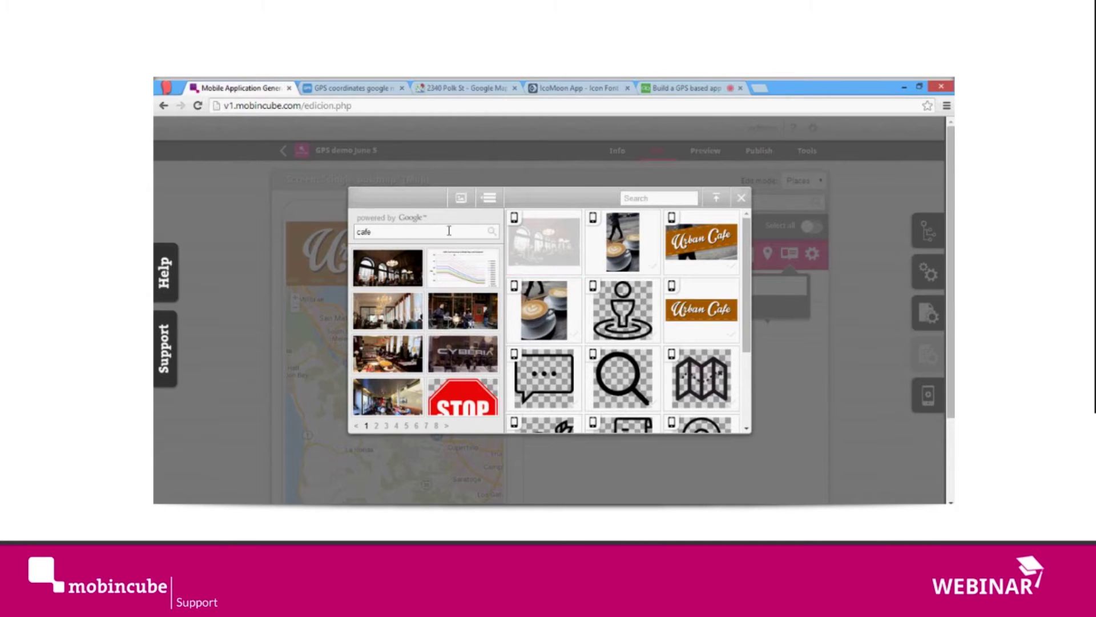
pyautogui.scroll(-1, 427, 364)
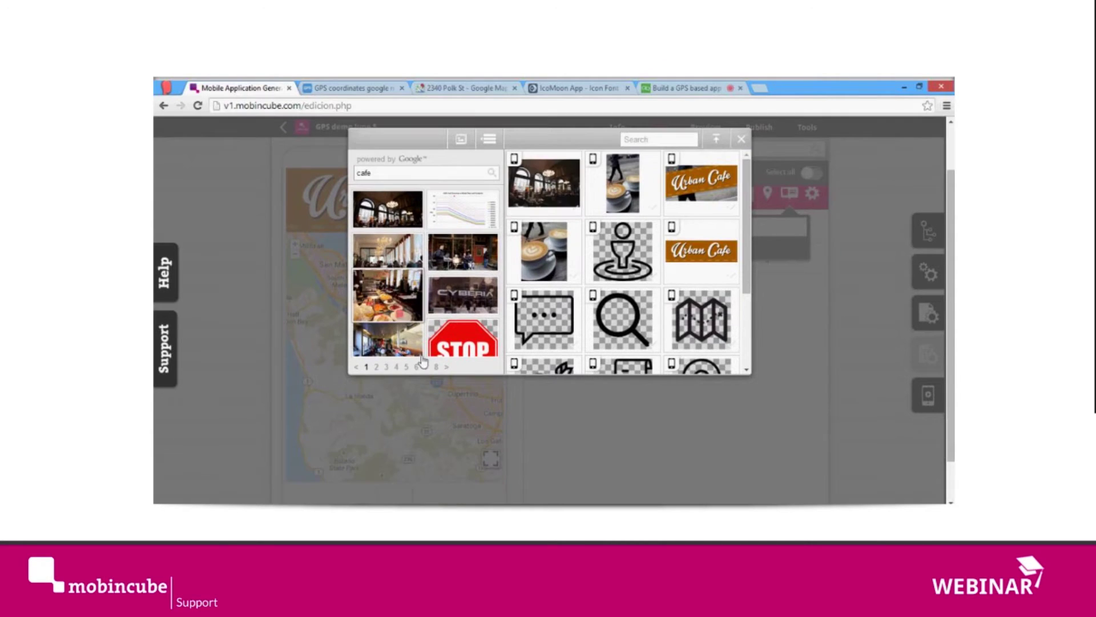
# Add the white storefront and corner building photos from the second results page, and choose the cafe interior photo as the label image.
pyautogui.click(377, 368)
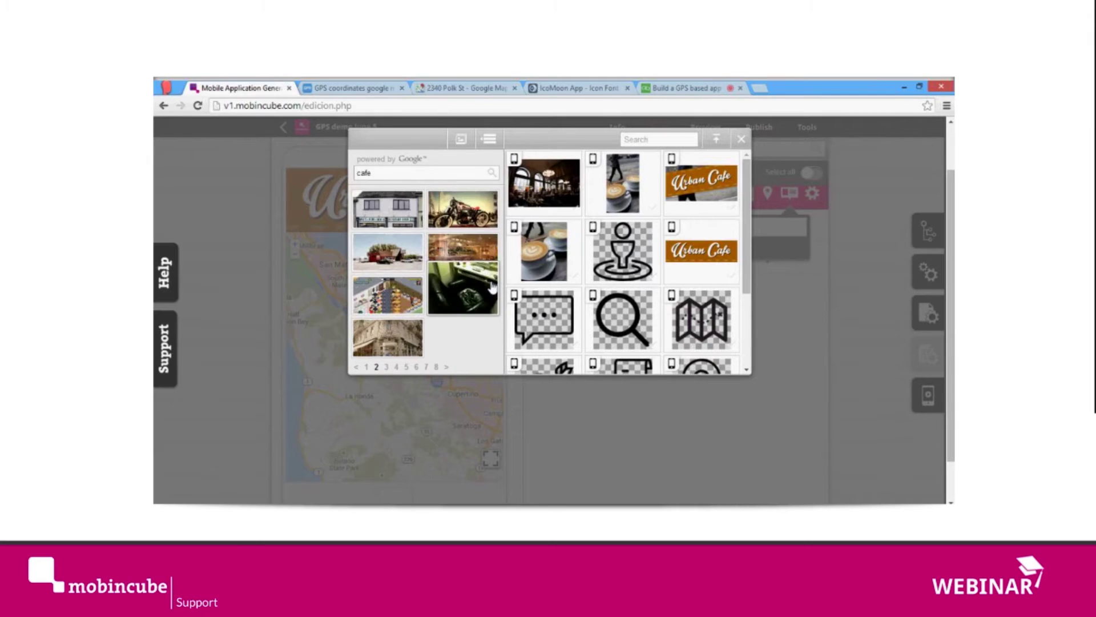
pyautogui.click(393, 215)
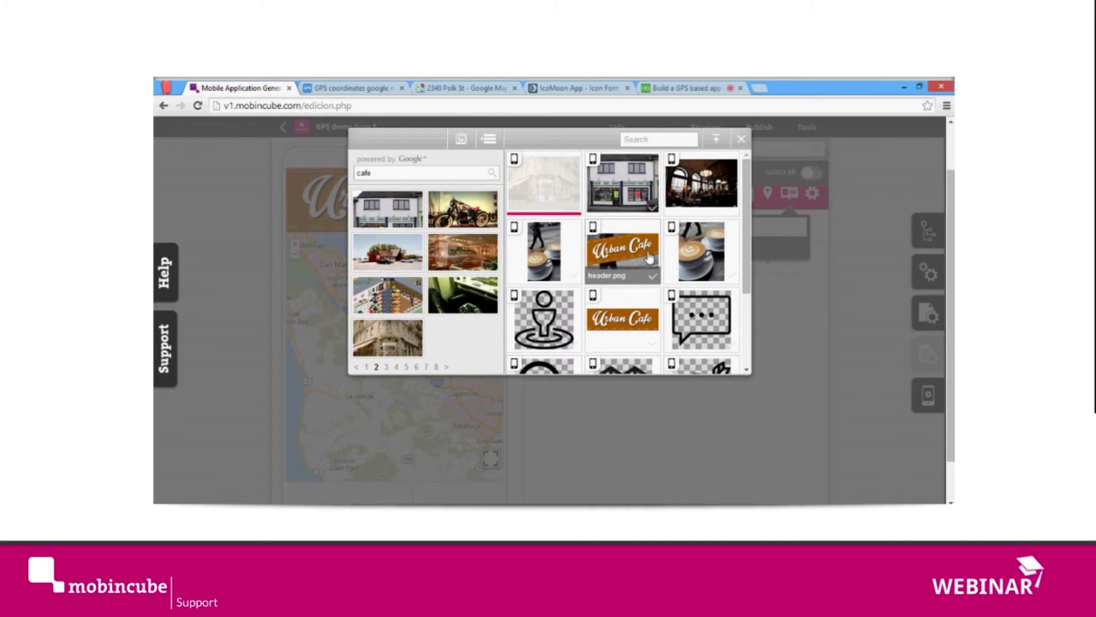
pyautogui.click(731, 209)
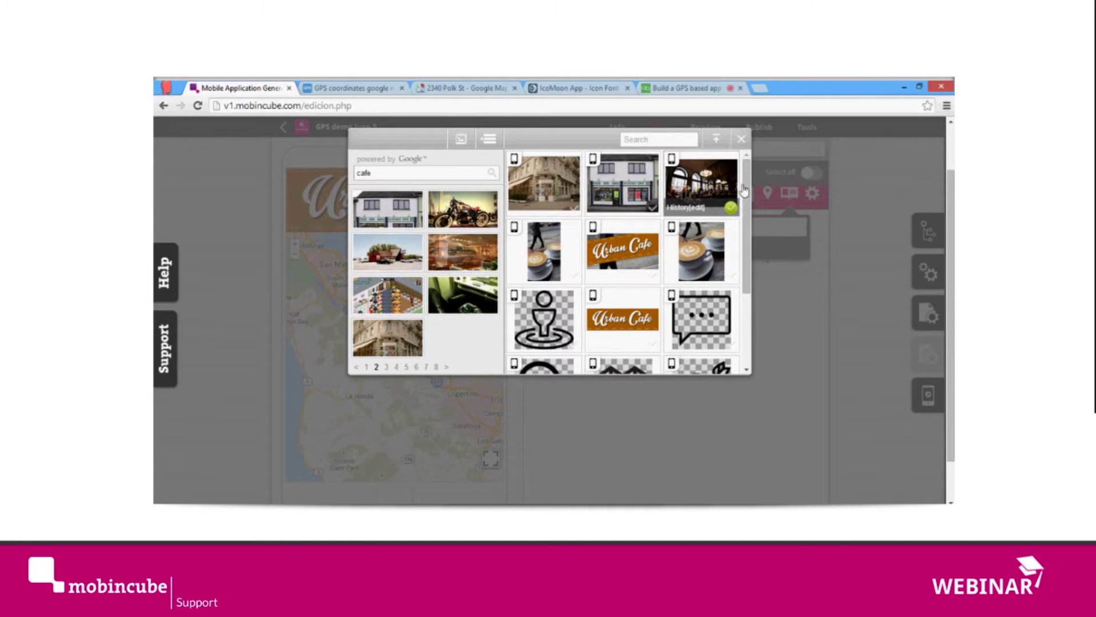
pyautogui.click(741, 140)
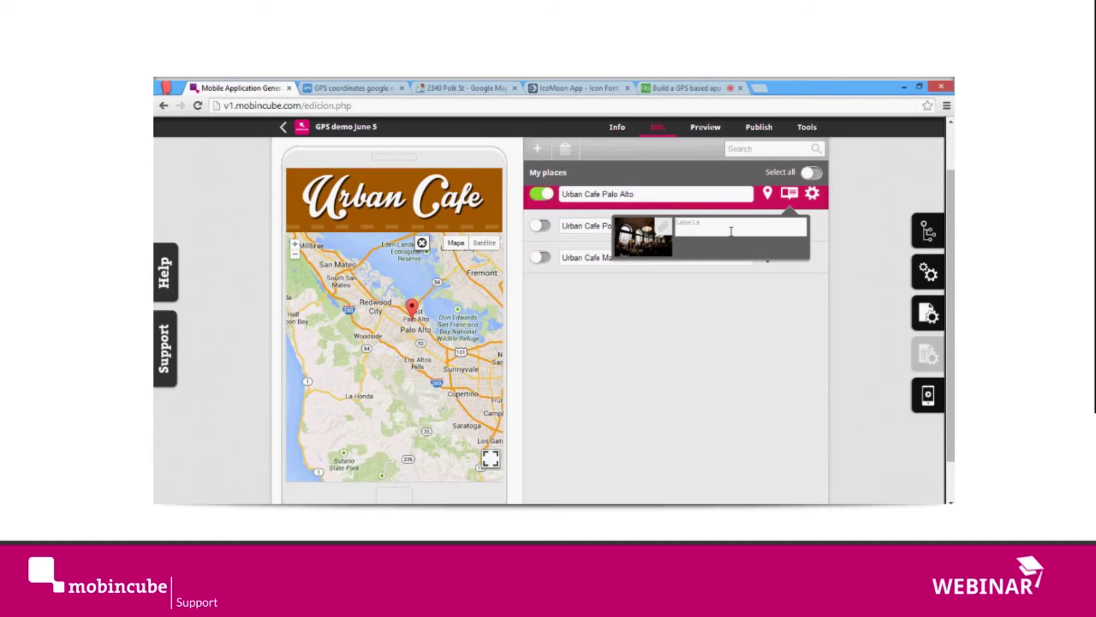
# Enter "Urban Cafe Palo Alto" as the place's label text and look at its centering and behavior settings.
pyautogui.click(736, 228)
pyautogui.write('Urban Cafe Palo Alto')
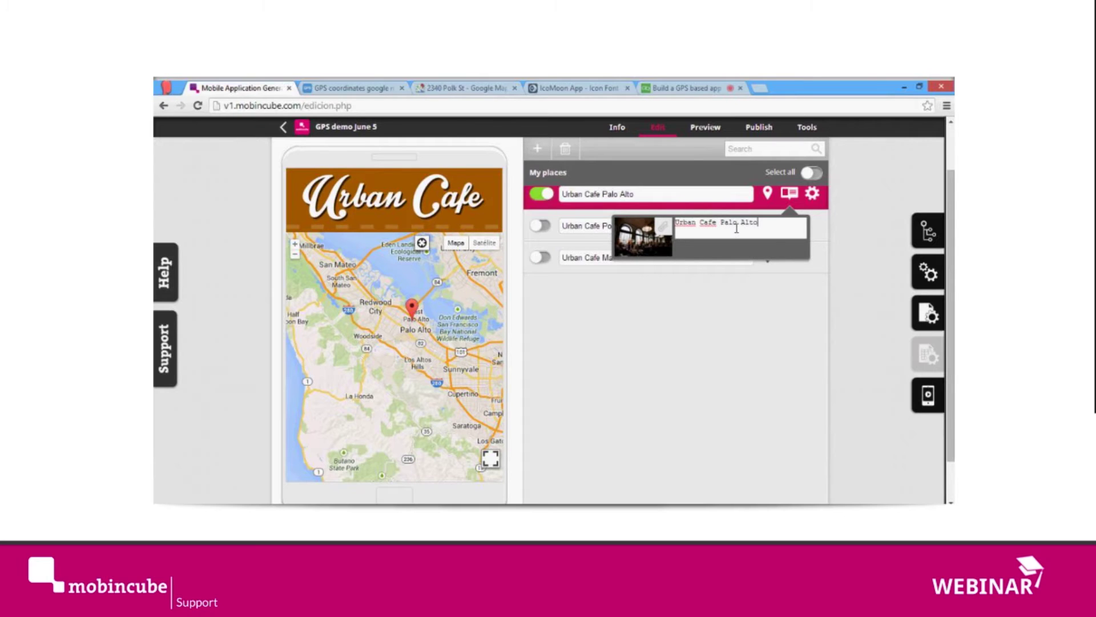
pyautogui.click(844, 226)
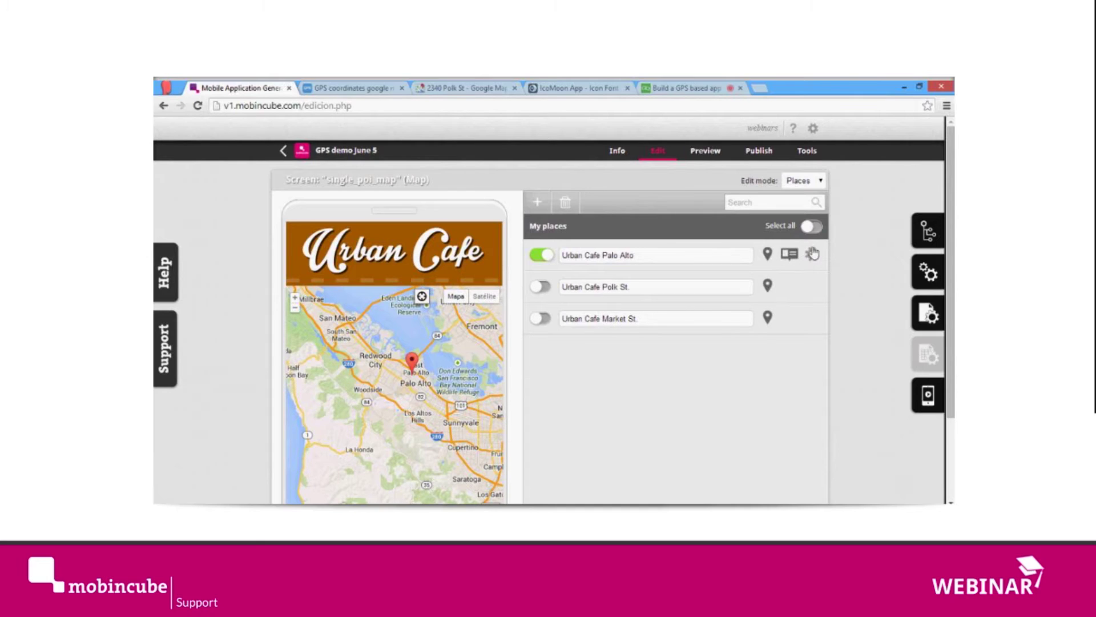
pyautogui.click(813, 255)
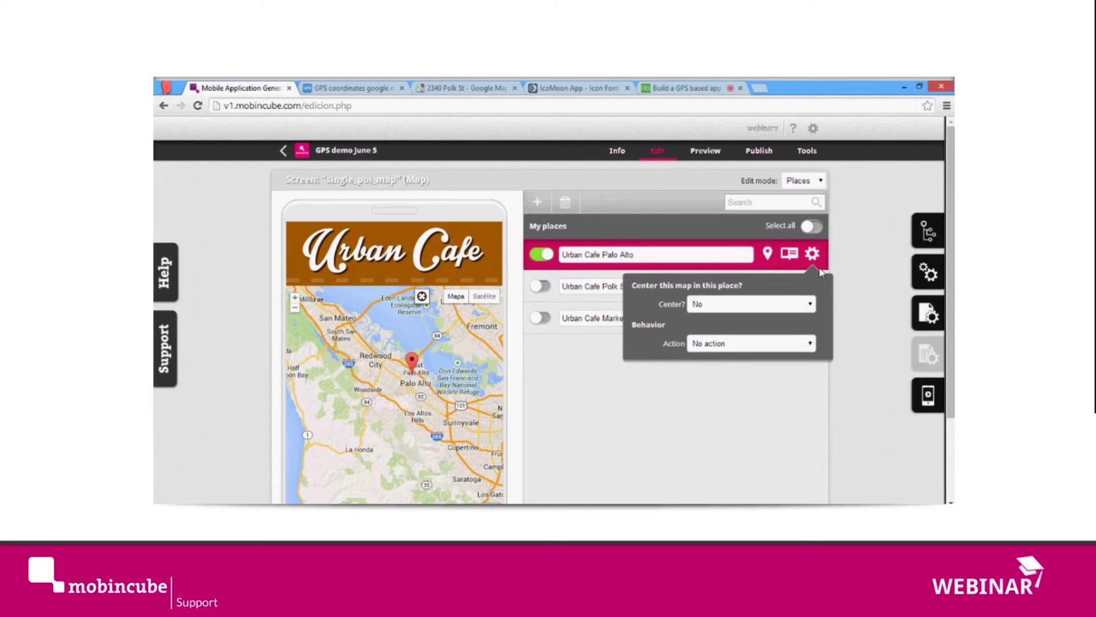
pyautogui.click(873, 270)
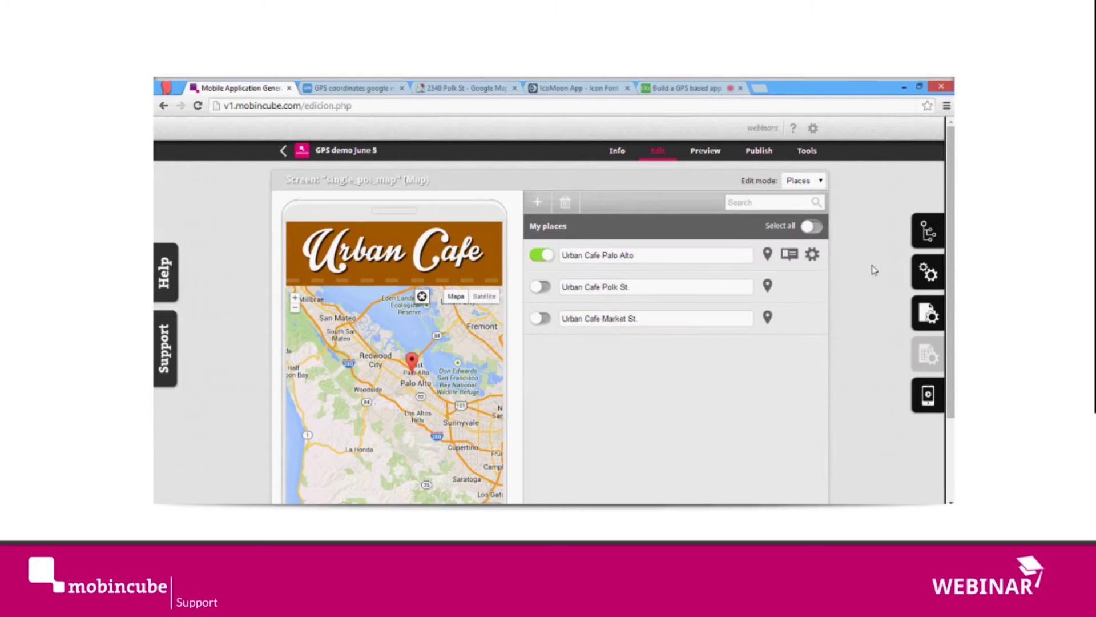
# Set the location of the Urban Cafe Polk St. place to its street address, including San Francisco as the city.
pyautogui.click(640, 288)
pyautogui.write('.')
pyautogui.click(768, 285)
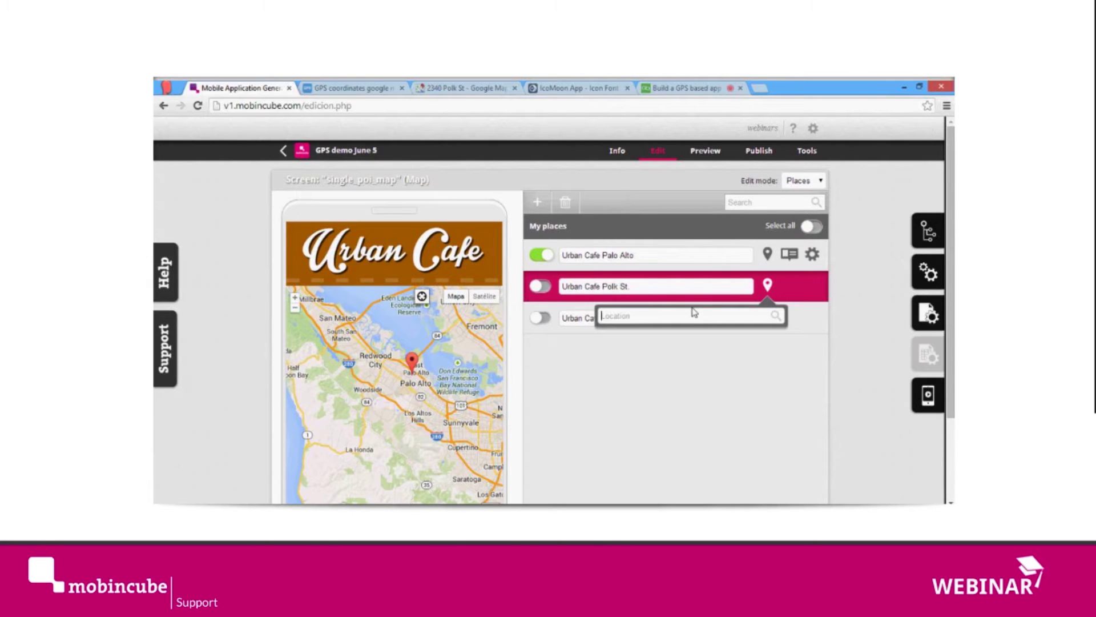
pyautogui.write('2340 Polk St')
pyautogui.press('Return')
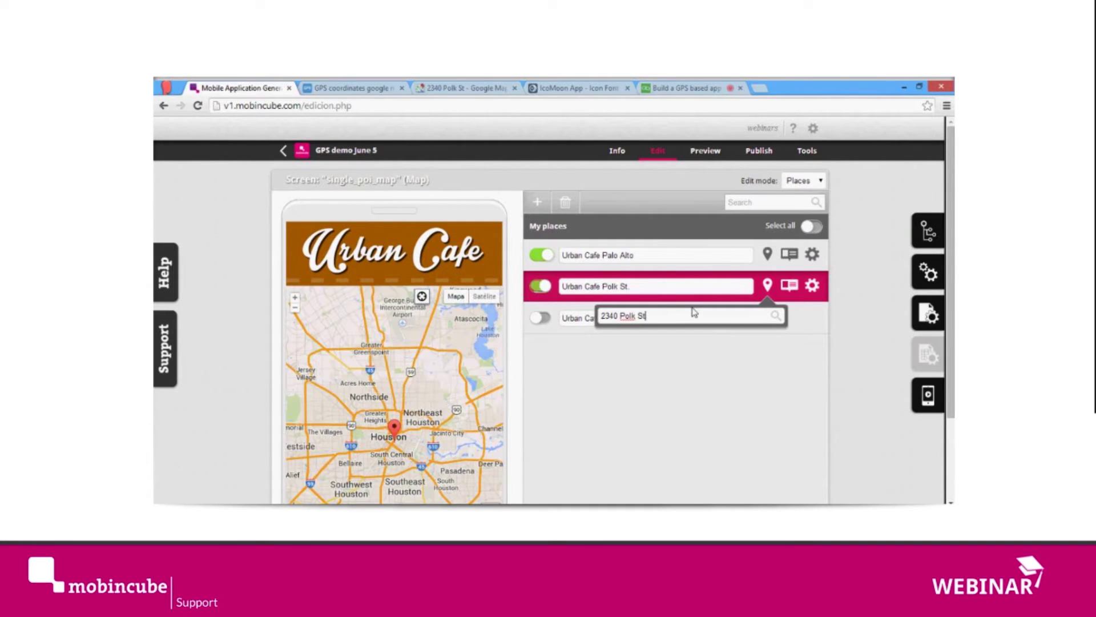
pyautogui.hotkey('ctrl', 'a')
pyautogui.write('2340 Polk St., San Francisco')
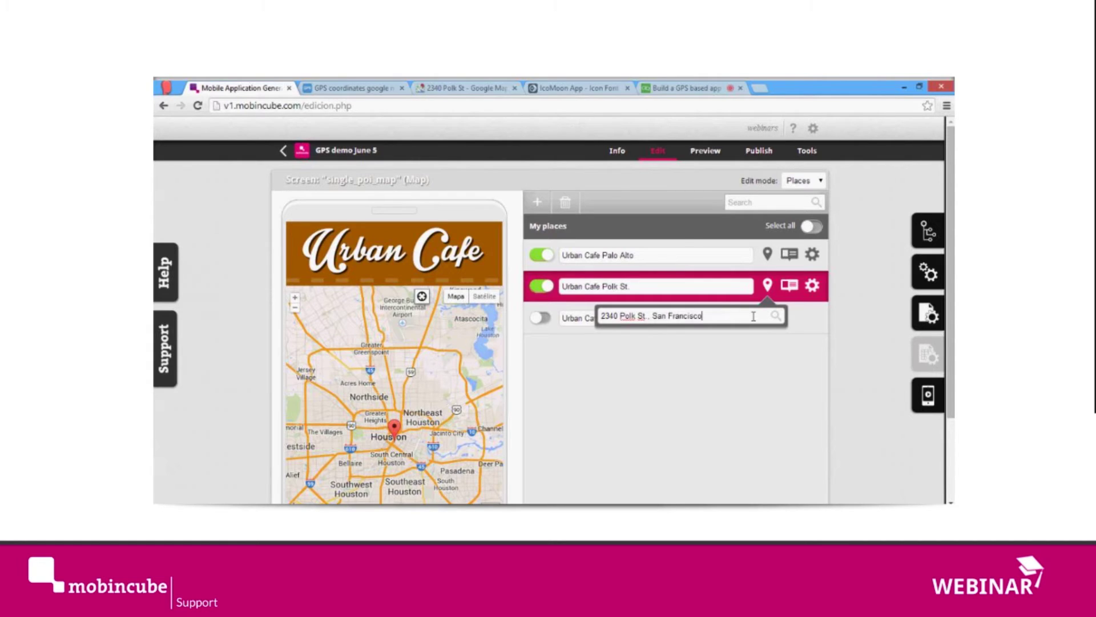
pyautogui.press('Return')
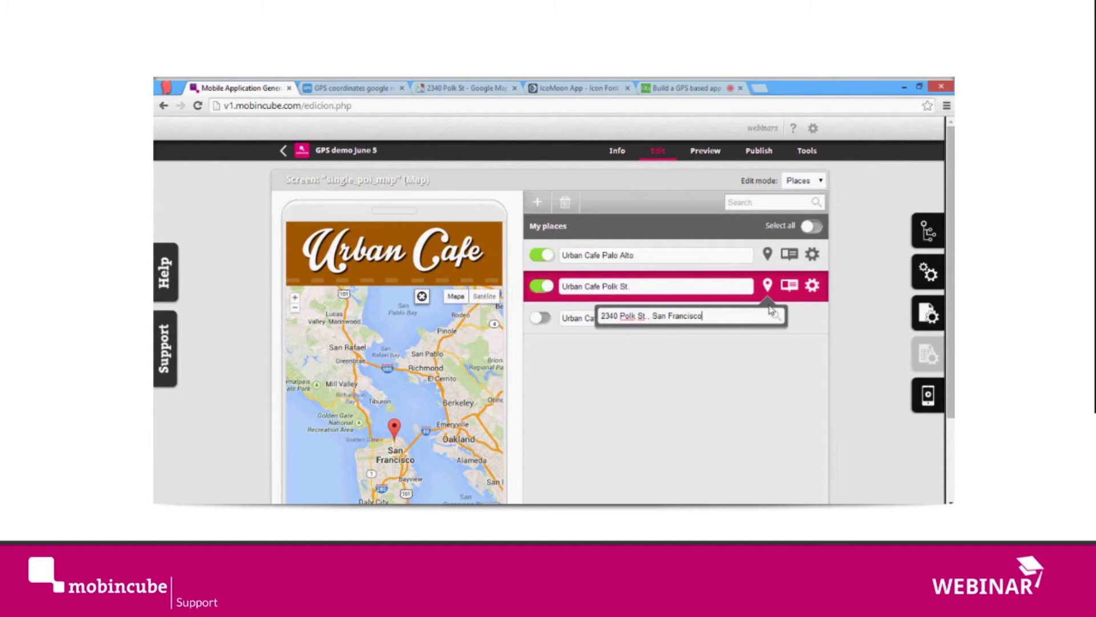
# Set the location of the Urban Cafe Market St. place to its street address in San Francisco.
pyautogui.click(769, 319)
pyautogui.click(773, 324)
pyautogui.click(773, 321)
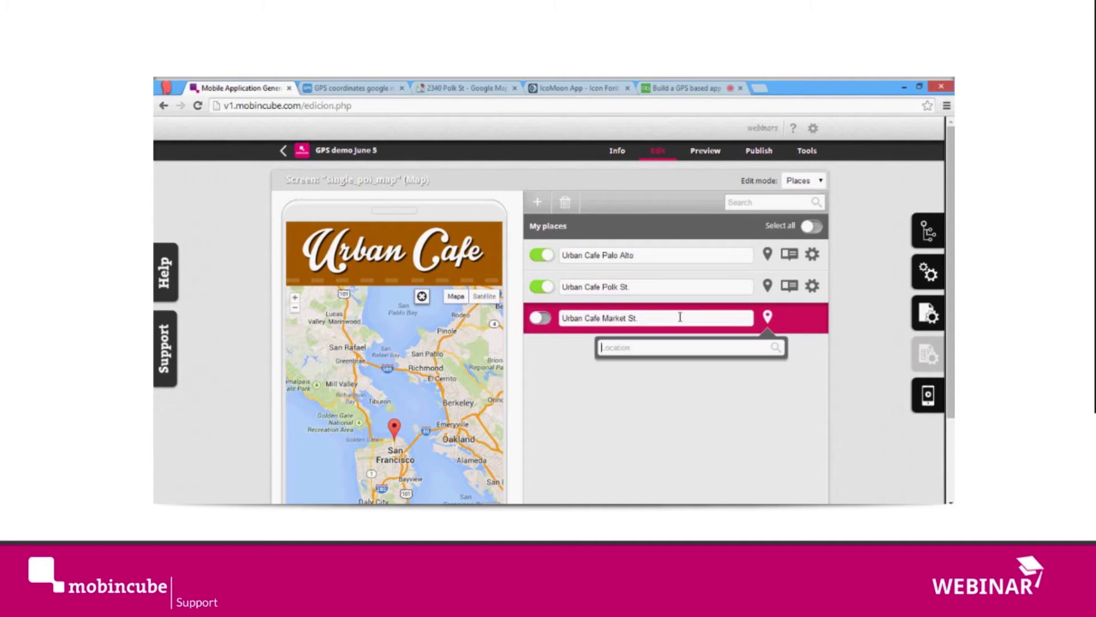
pyautogui.write('100 Market Str. San Francisco')
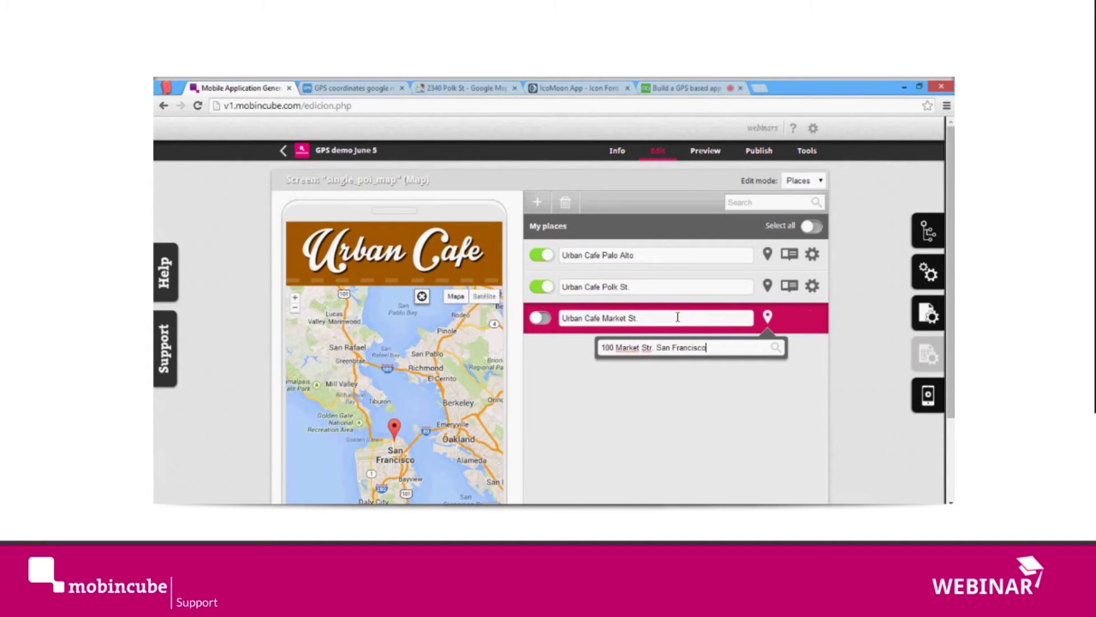
pyautogui.press('Return')
pyautogui.click(872, 307)
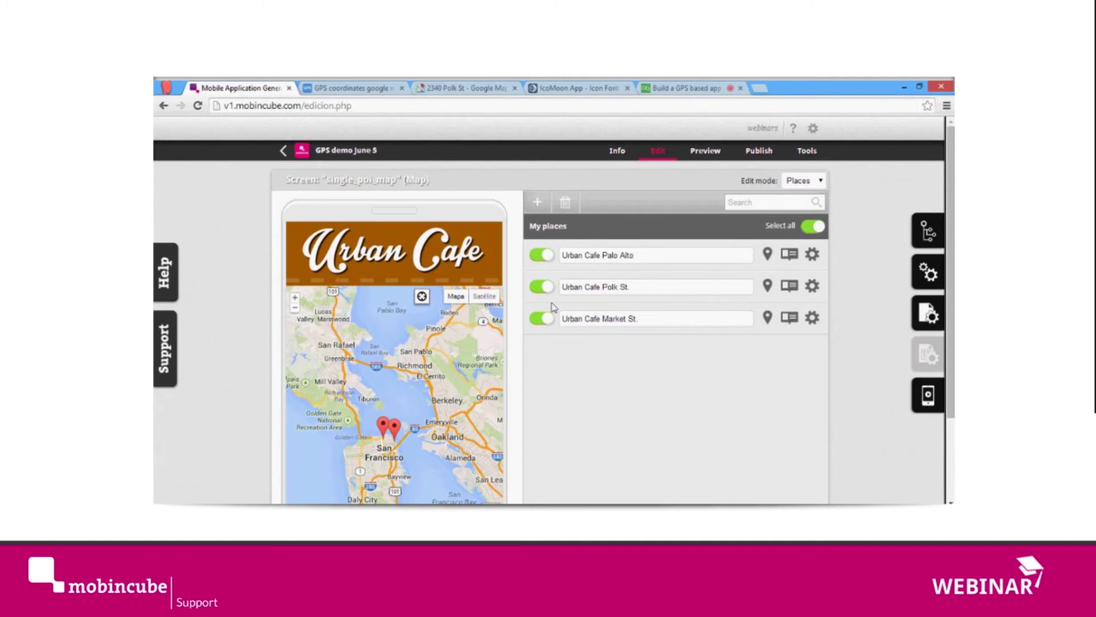
# Deselect Urban Cafe Market St. and Urban Cafe Palo Alto, and give Urban Cafe Polk St. a label with its street address and the storefront photo.
pyautogui.click(544, 323)
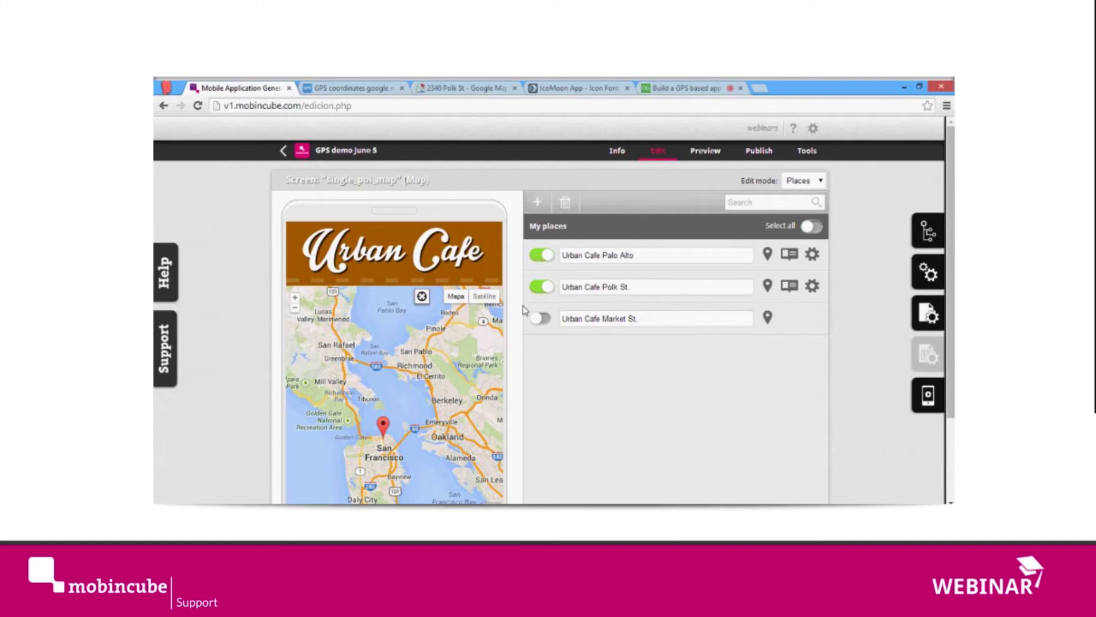
pyautogui.click(543, 256)
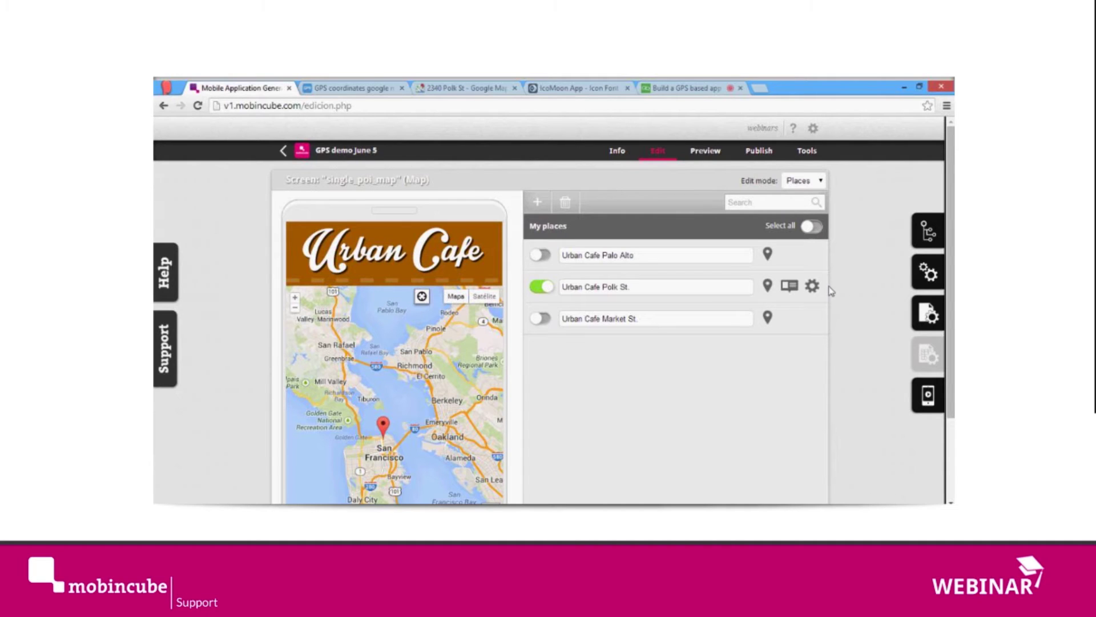
pyautogui.click(791, 287)
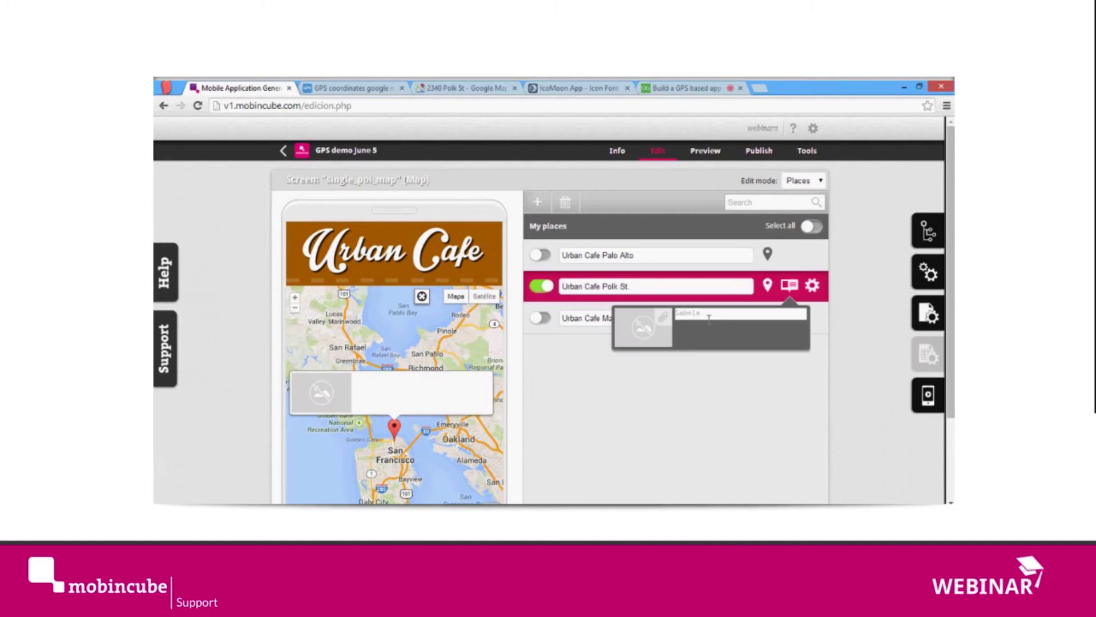
pyautogui.click(688, 318)
pyautogui.write('Urban')
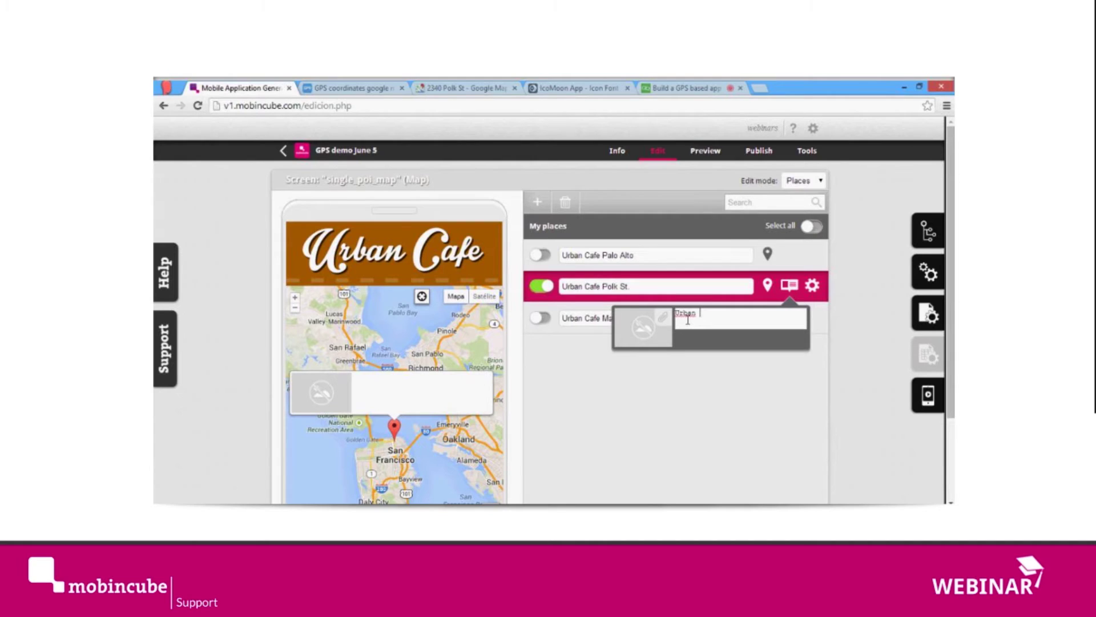
pyautogui.doubleClick(687, 317)
pyautogui.press('BackSpace')
pyautogui.write('2340 Polk St.')
pyautogui.click(672, 320)
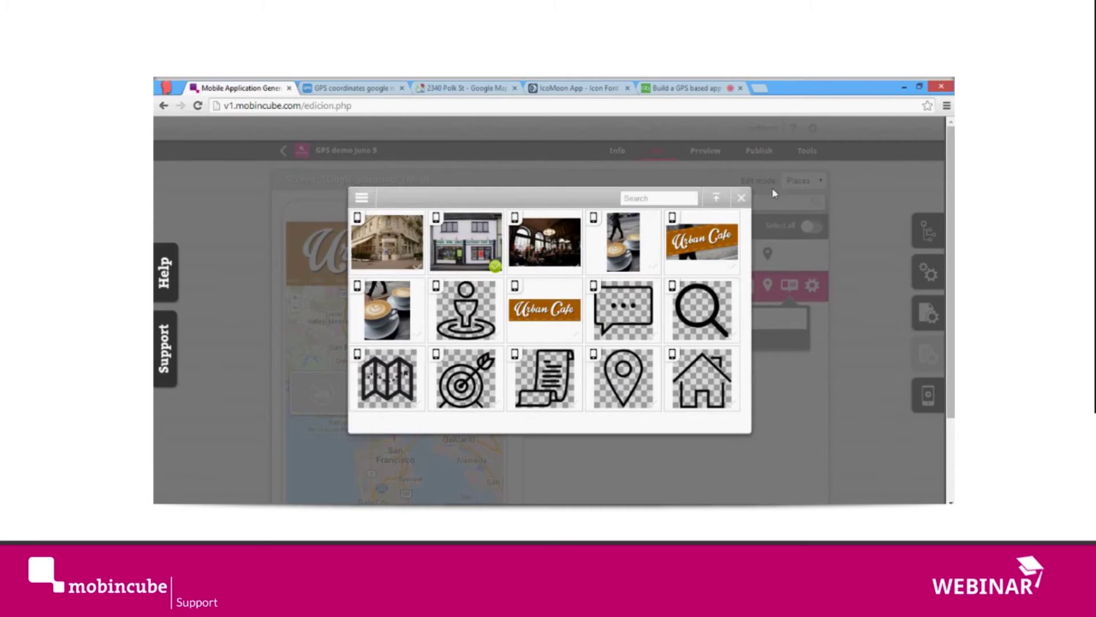
pyautogui.click(742, 199)
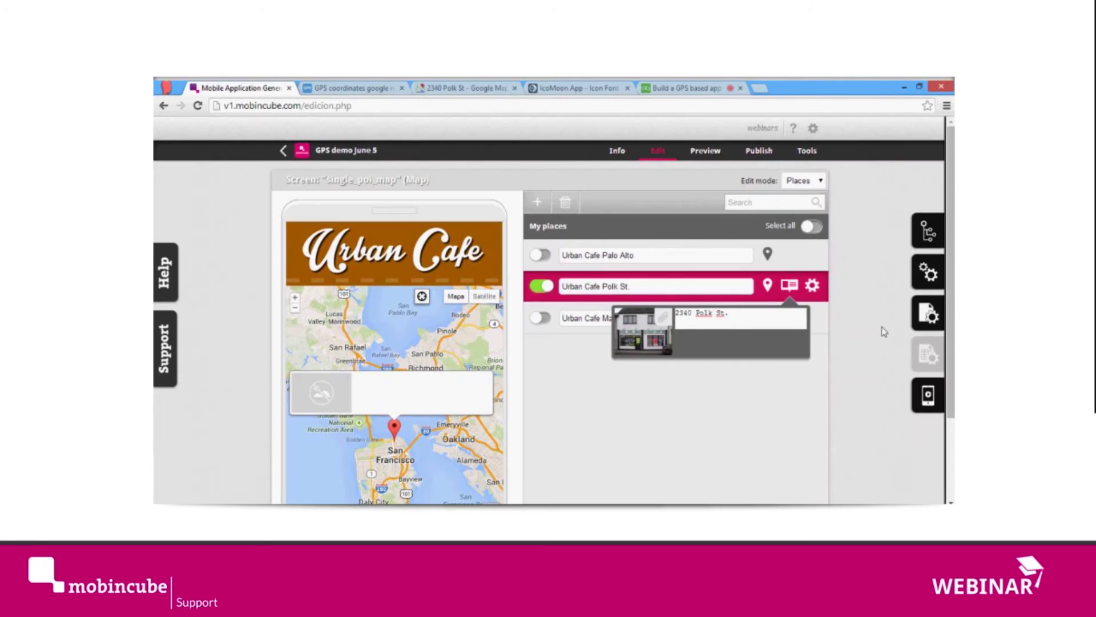
# Set the map to center on the Urban Cafe Polk St. place with the option "Yes, by default".
pyautogui.click(813, 288)
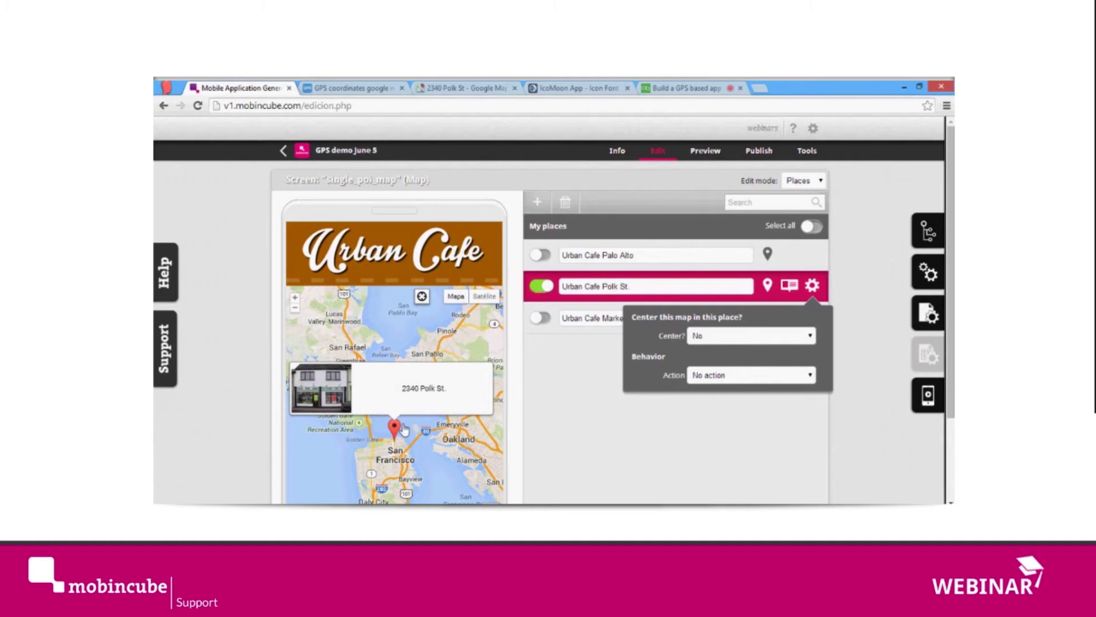
pyautogui.click(739, 338)
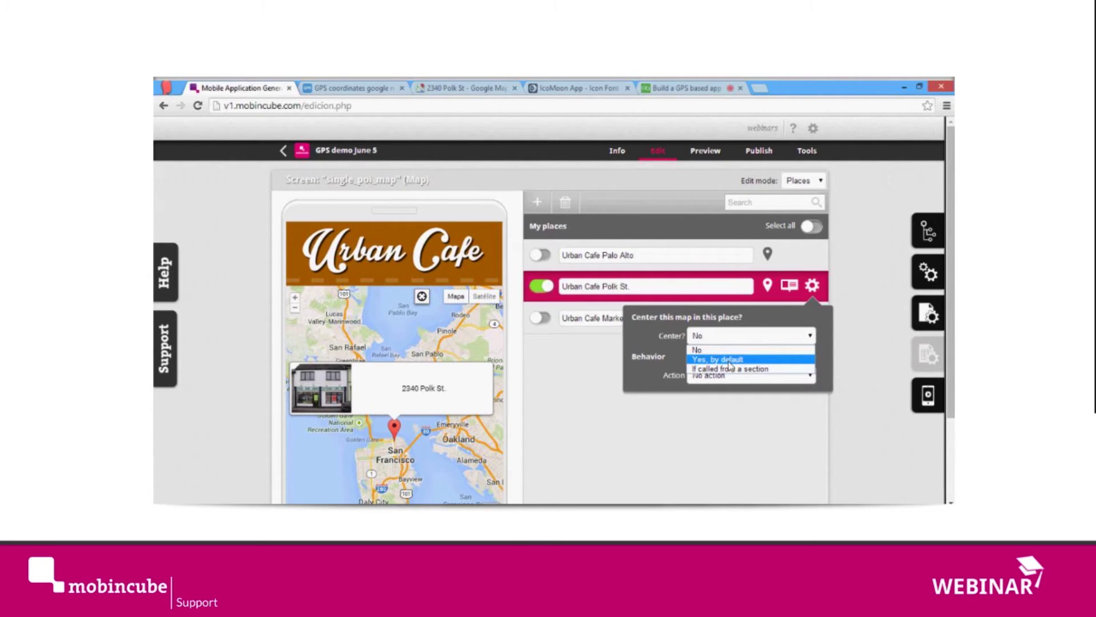
pyautogui.click(744, 360)
pyautogui.click(742, 336)
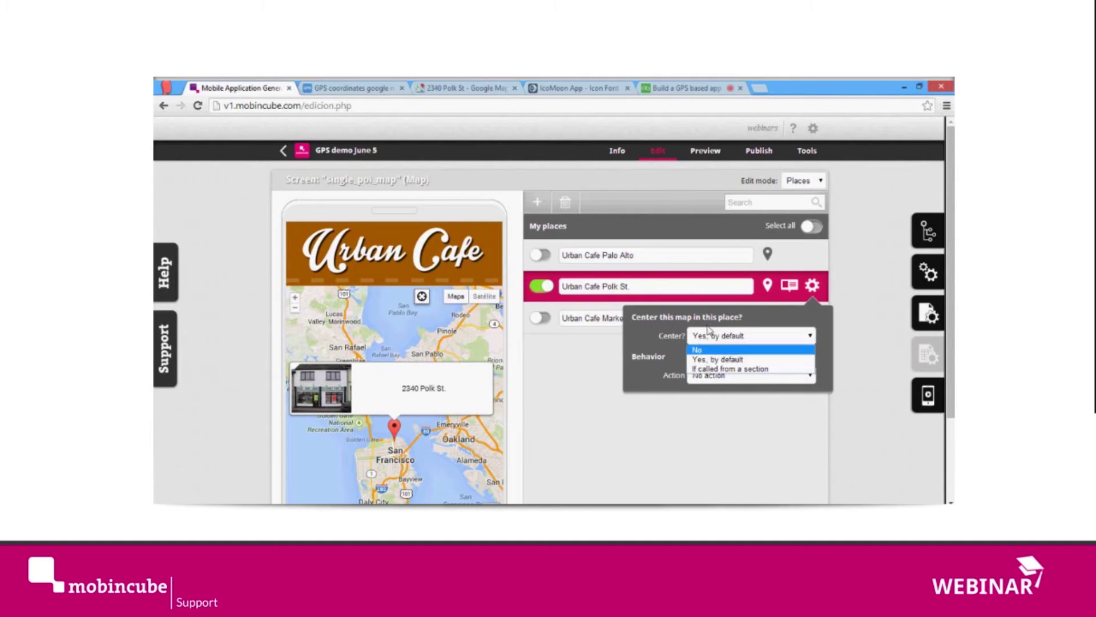
pyautogui.click(729, 359)
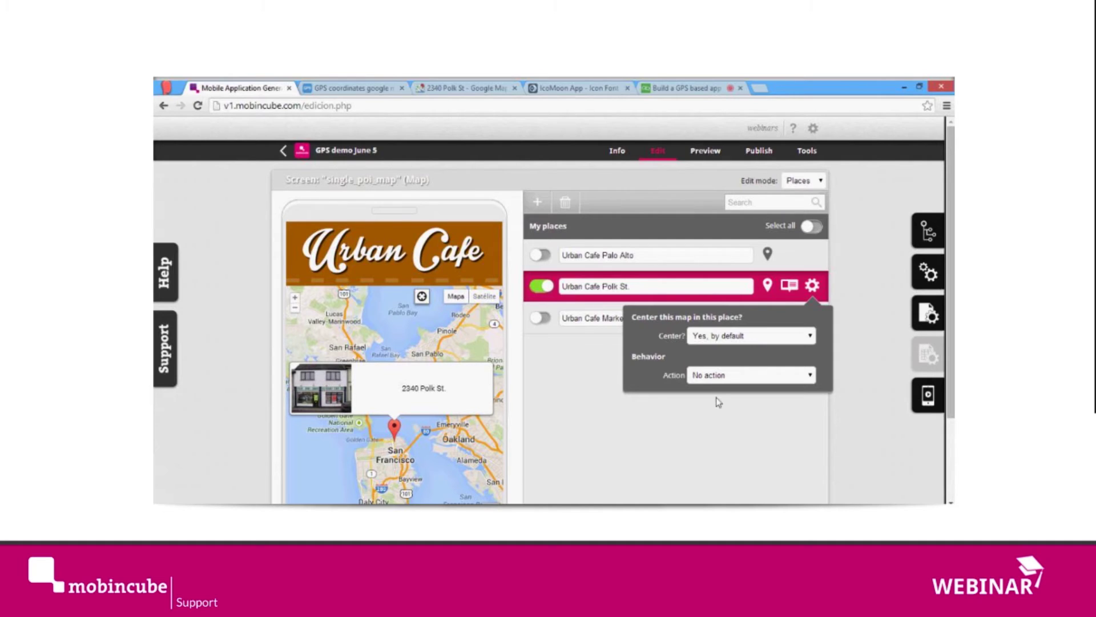
pyautogui.click(876, 300)
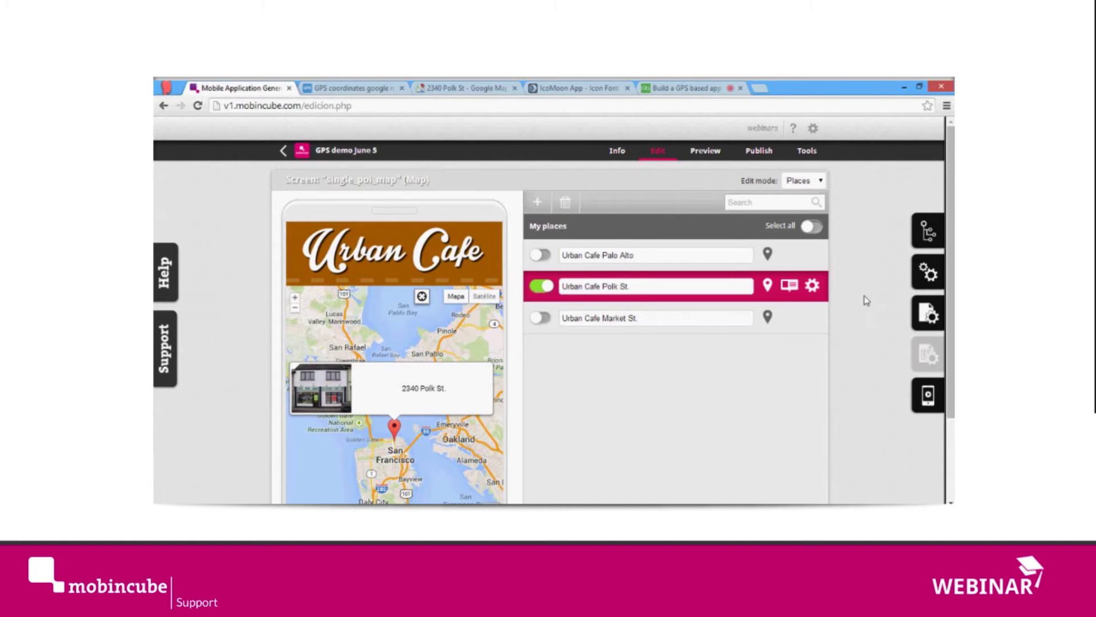
# Give Urban Cafe Polk St. a Route action and start its destination with the latitude 37.798473, copied from gps-coordinates.net, followed by a comma.
pyautogui.click(812, 285)
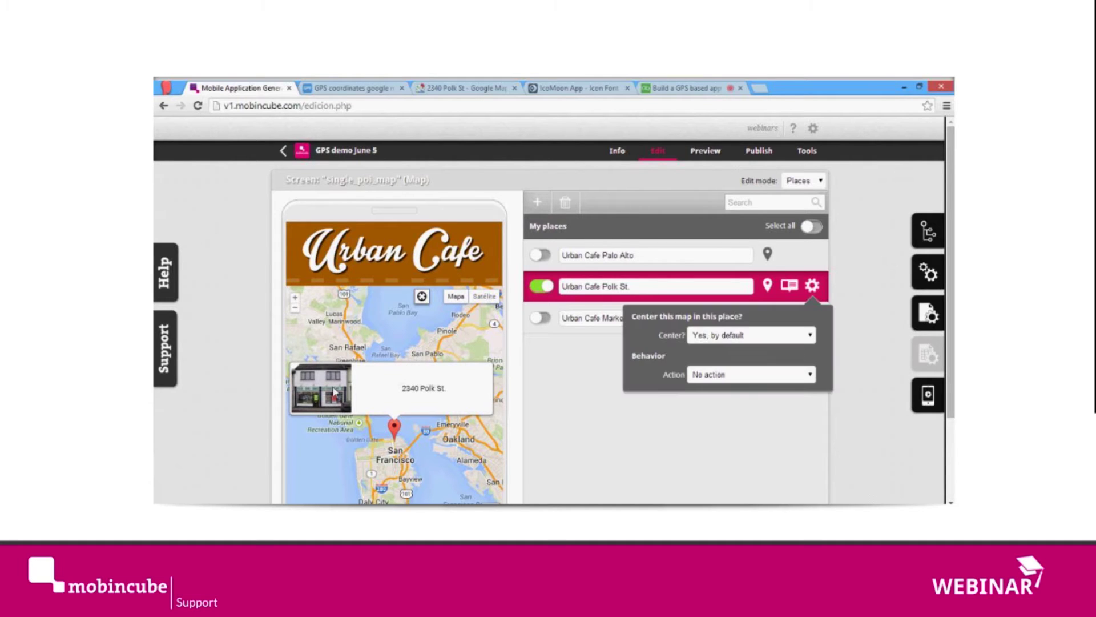
pyautogui.click(754, 377)
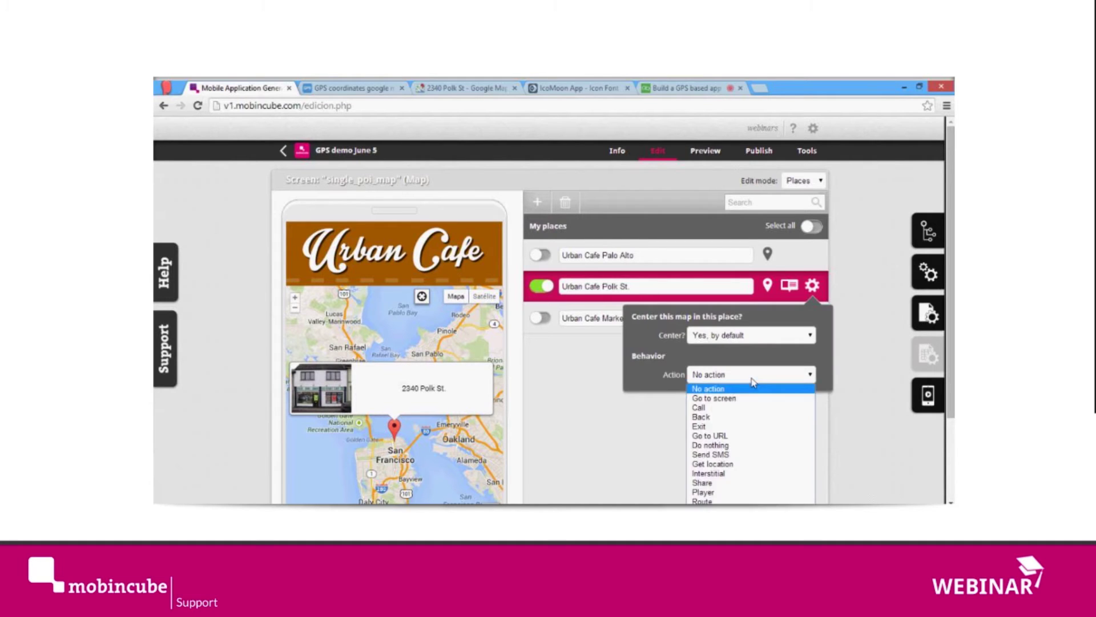
pyautogui.click(702, 501)
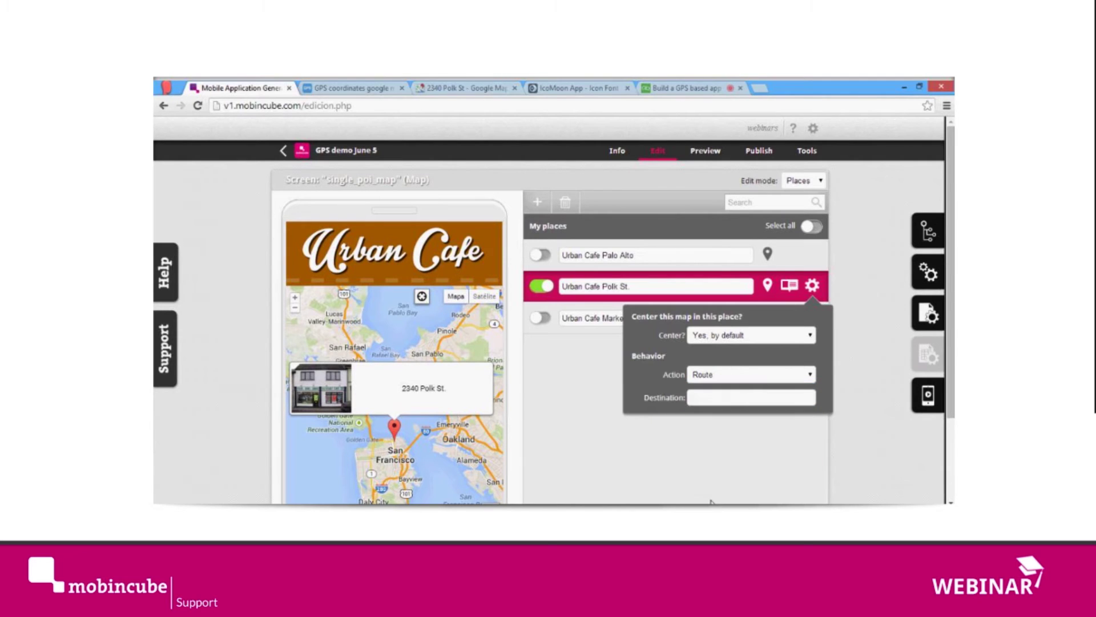
pyautogui.click(375, 85)
pyautogui.hotkey('shift', 'Tab')
pyautogui.hotkey('ctrl', 'c')
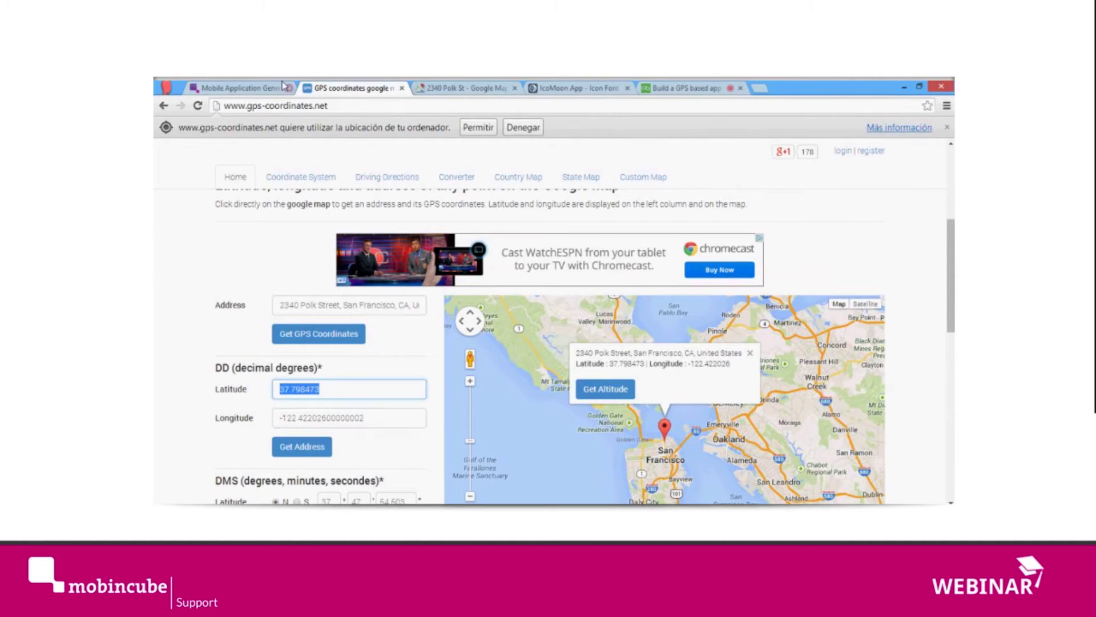
pyautogui.click(251, 87)
pyautogui.click(724, 398)
pyautogui.hotkey('ctrl', 'v')
pyautogui.write(',')
# Complete the Urban Cafe Polk St. route destination with the longitude -122.42202600000002, copied from gps-coordinates.net.
pyautogui.click(357, 85)
pyautogui.press('Tab')
pyautogui.hotkey('ctrl', 'c')
pyautogui.click(249, 86)
pyautogui.hotkey('ctrl', 'v')
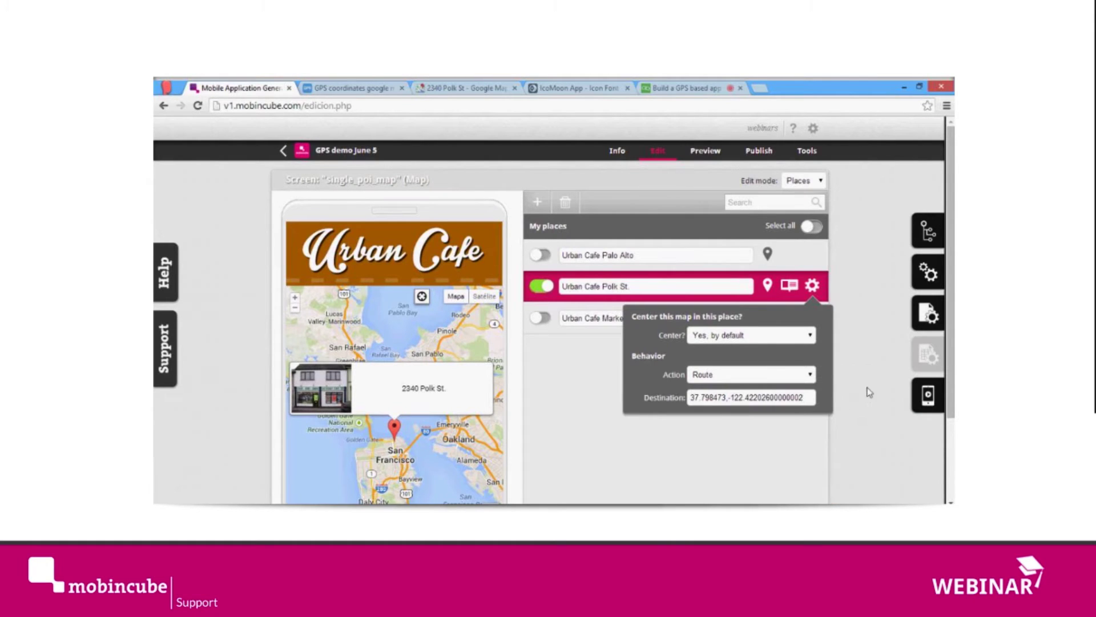
pyautogui.click(866, 313)
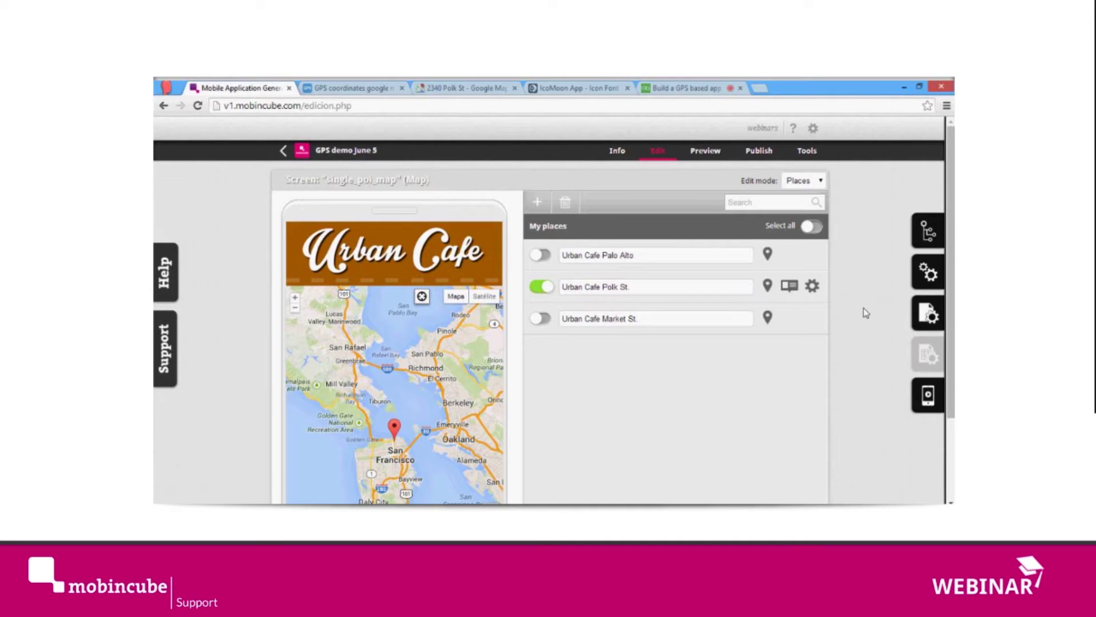
# Publish a new version of the app to Mobincube, agreeing that it meets the content guidelines.
pyautogui.scroll(-1, 866, 313)
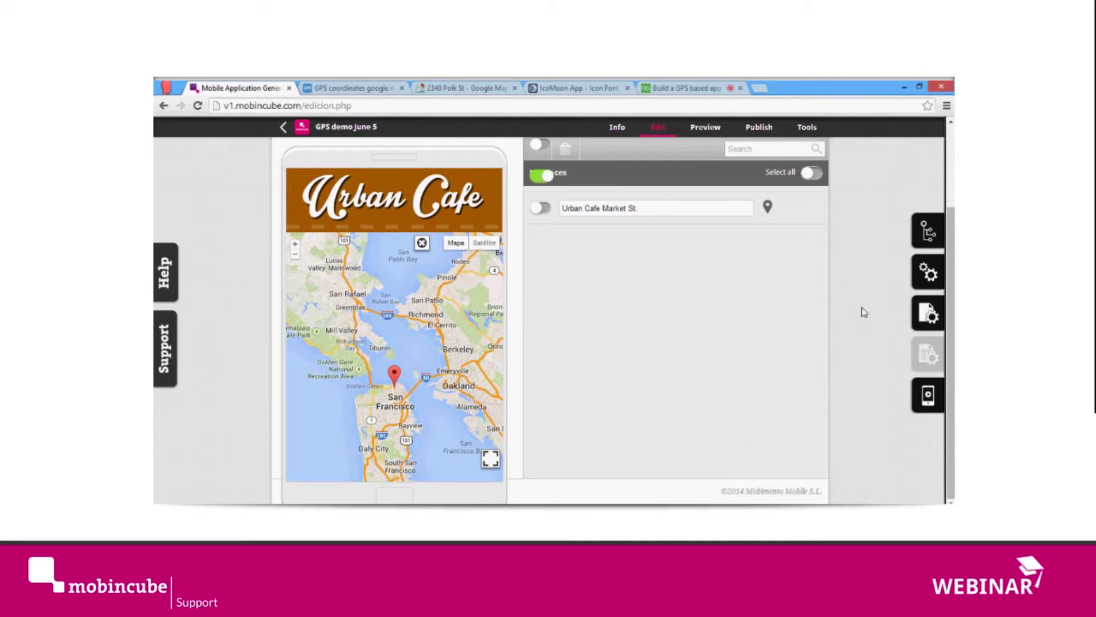
pyautogui.moveTo(951, 289); pyautogui.dragTo(951, 286)
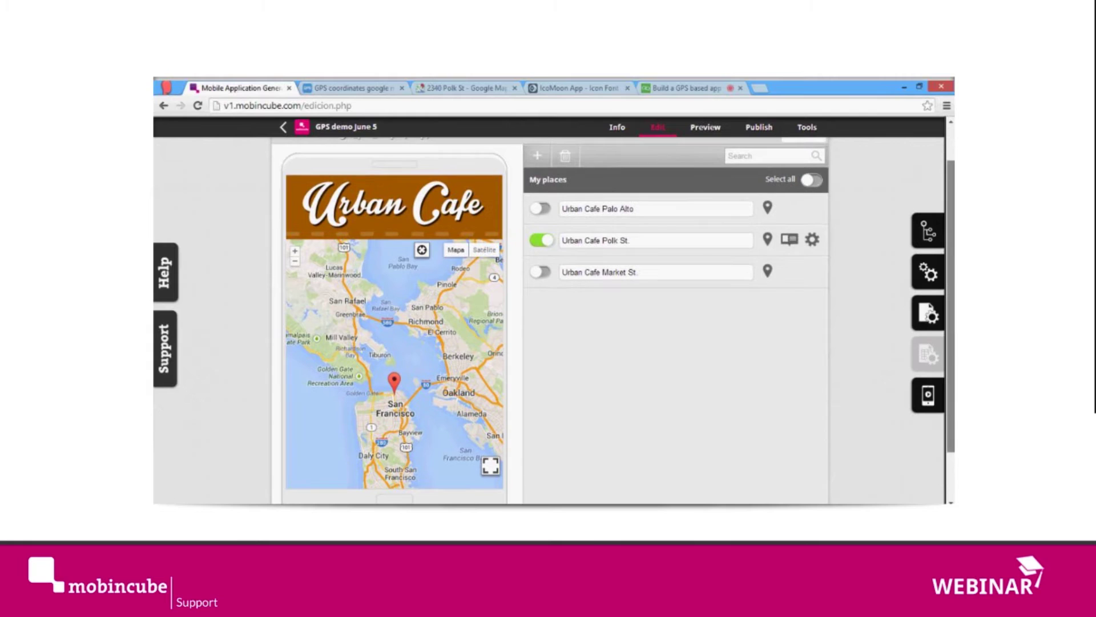
pyautogui.scroll(1, 759, 148)
pyautogui.click(759, 144)
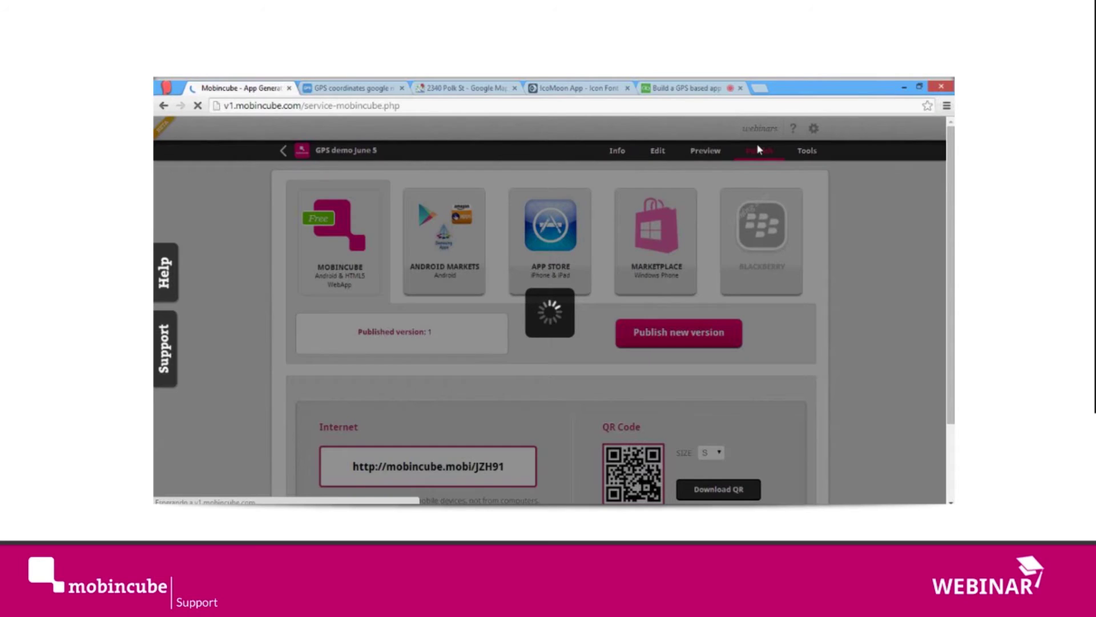
pyautogui.scroll(-1, 719, 278)
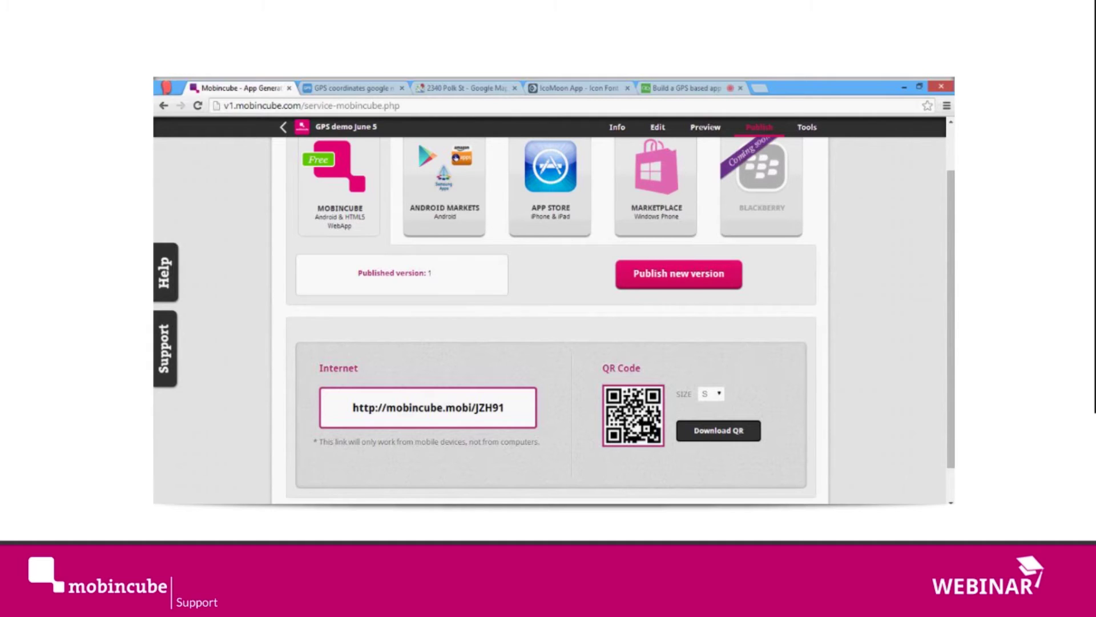
pyautogui.moveTo(927, 481)
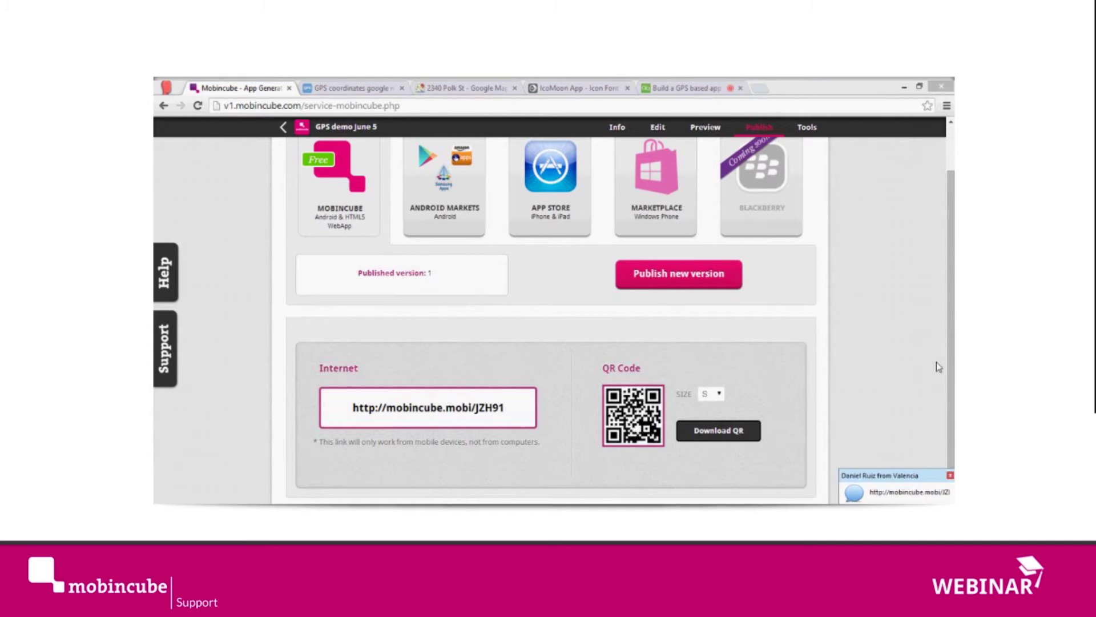
pyautogui.click(681, 277)
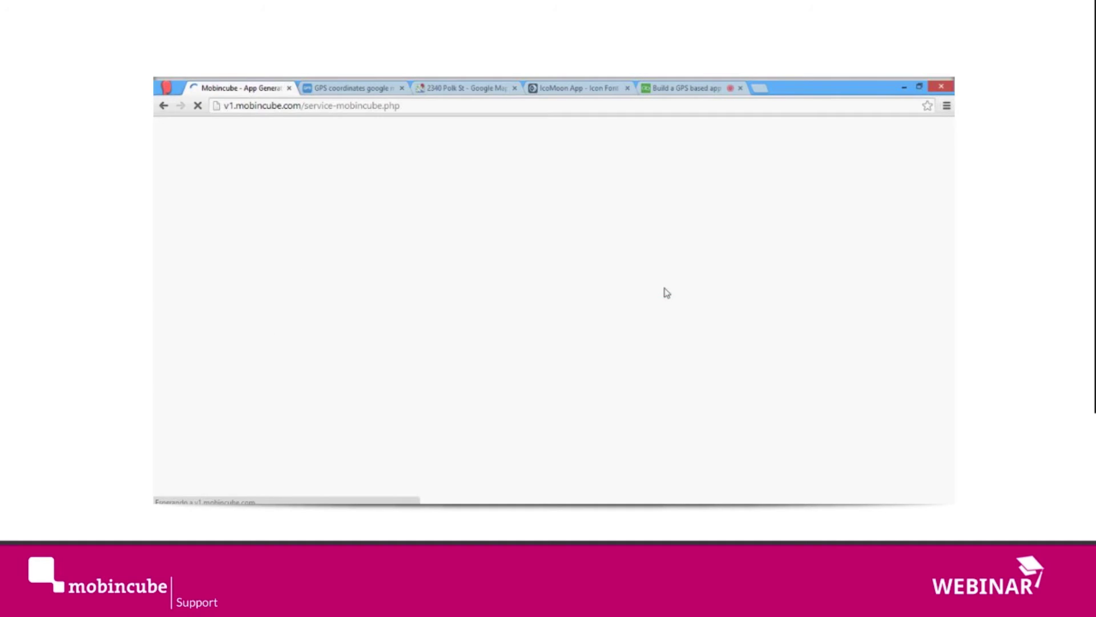
pyautogui.scroll(-10, 749, 377)
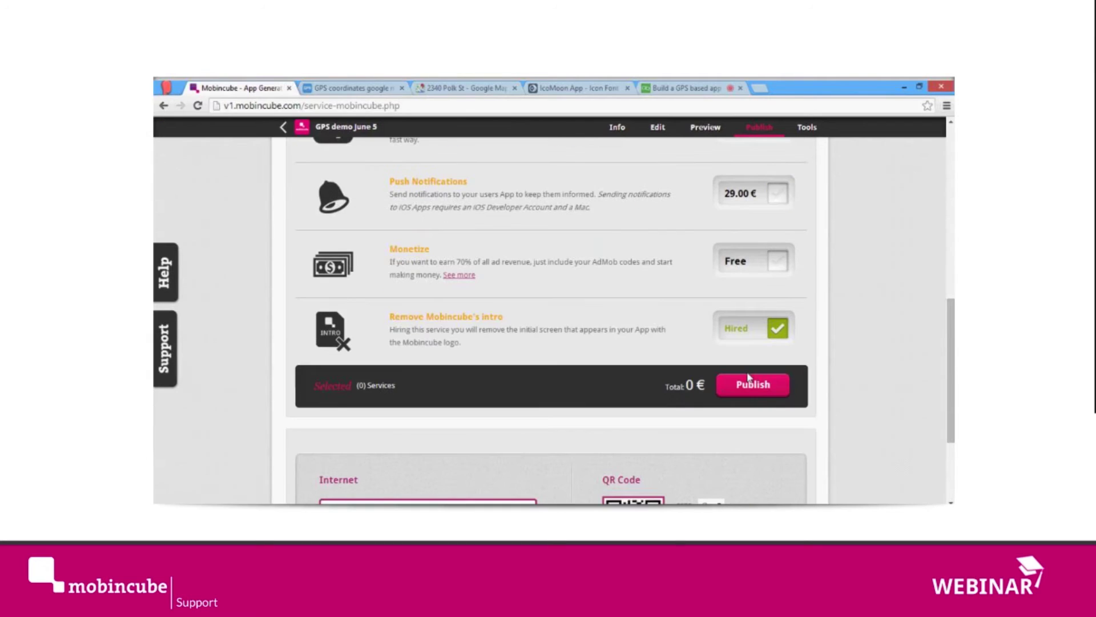
pyautogui.click(749, 381)
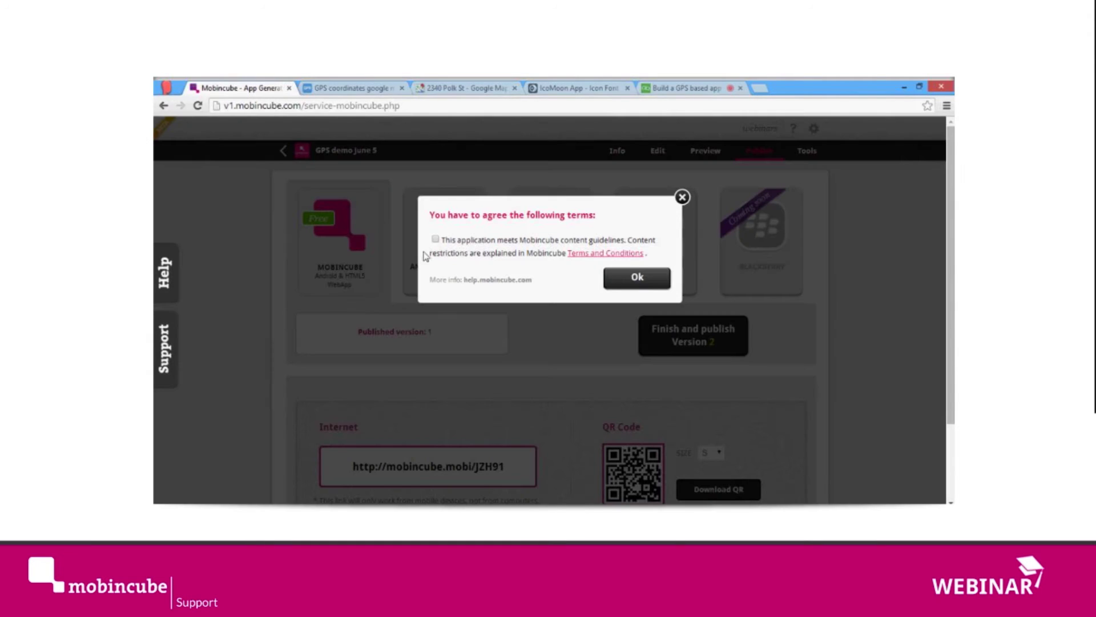
pyautogui.click(436, 239)
pyautogui.click(642, 279)
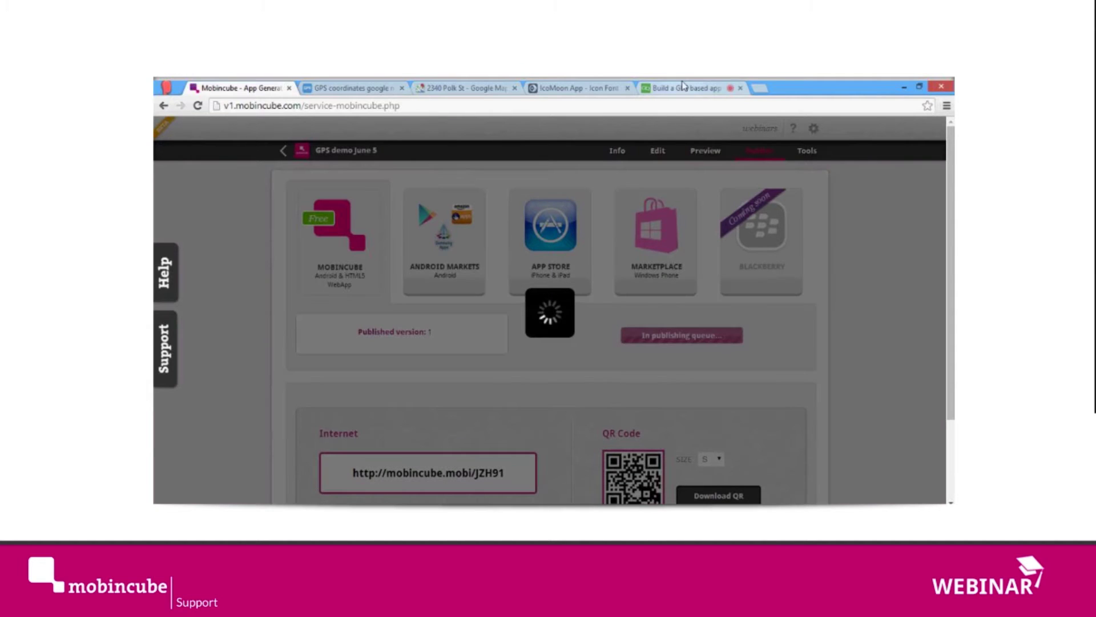
# Switch to the AnyMeeting conference, turn on the webcam and stop screen sharing.
pyautogui.click(682, 86)
pyautogui.click(572, 133)
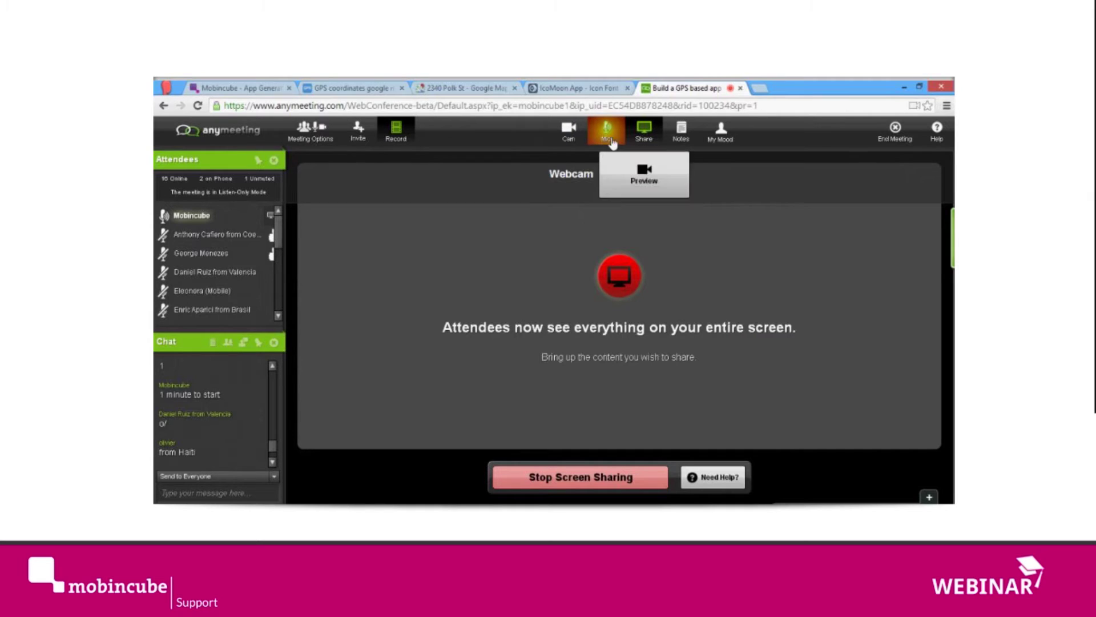
pyautogui.click(573, 130)
pyautogui.click(573, 130)
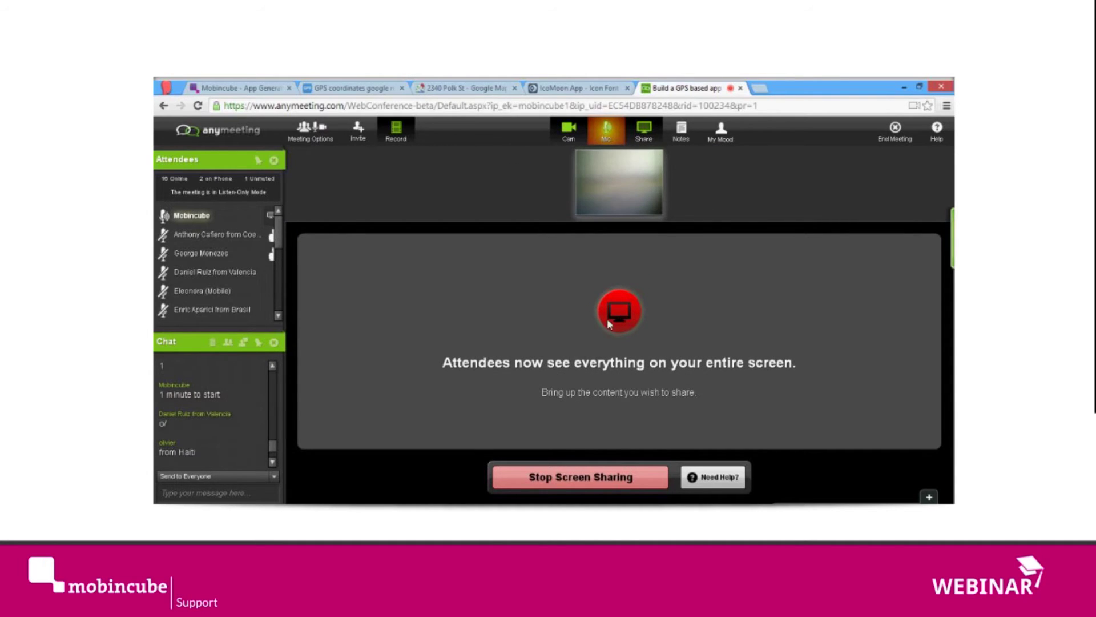
pyautogui.click(580, 477)
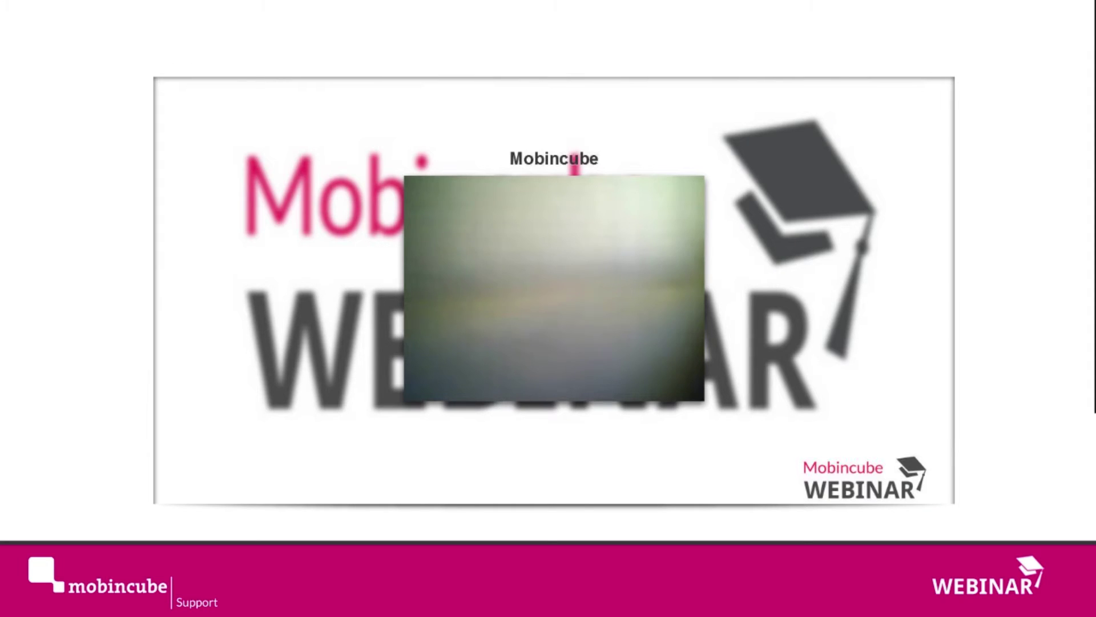
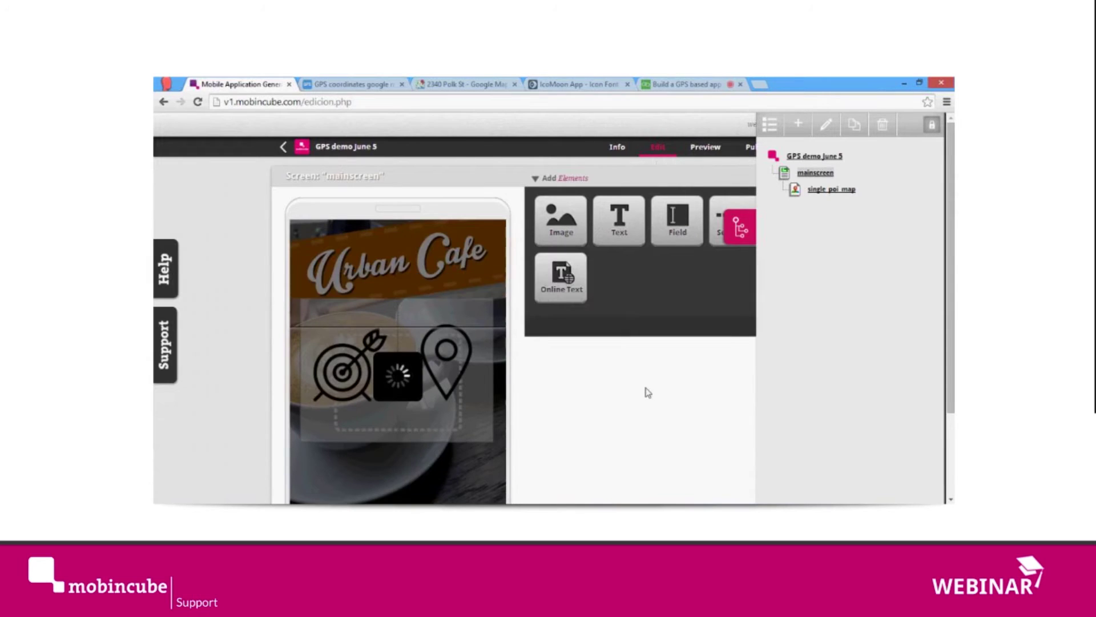
# Add a separator with the line style No line below the target icon in the first table cell of mainscreen.
pyautogui.scroll(-2, 649, 382)
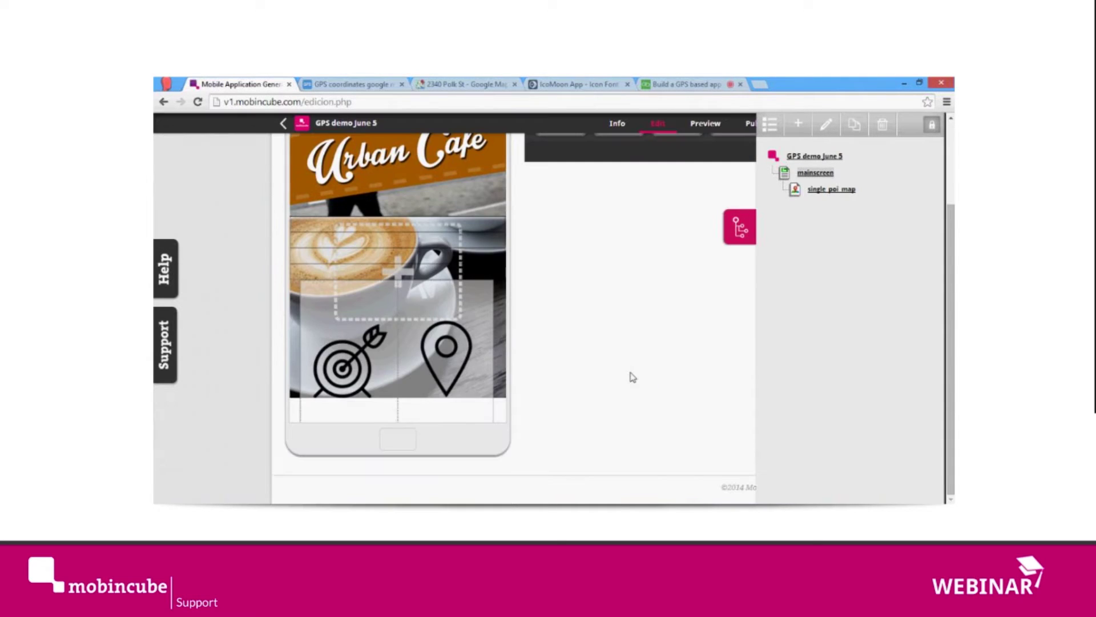
pyautogui.scroll(-1, 489, 327)
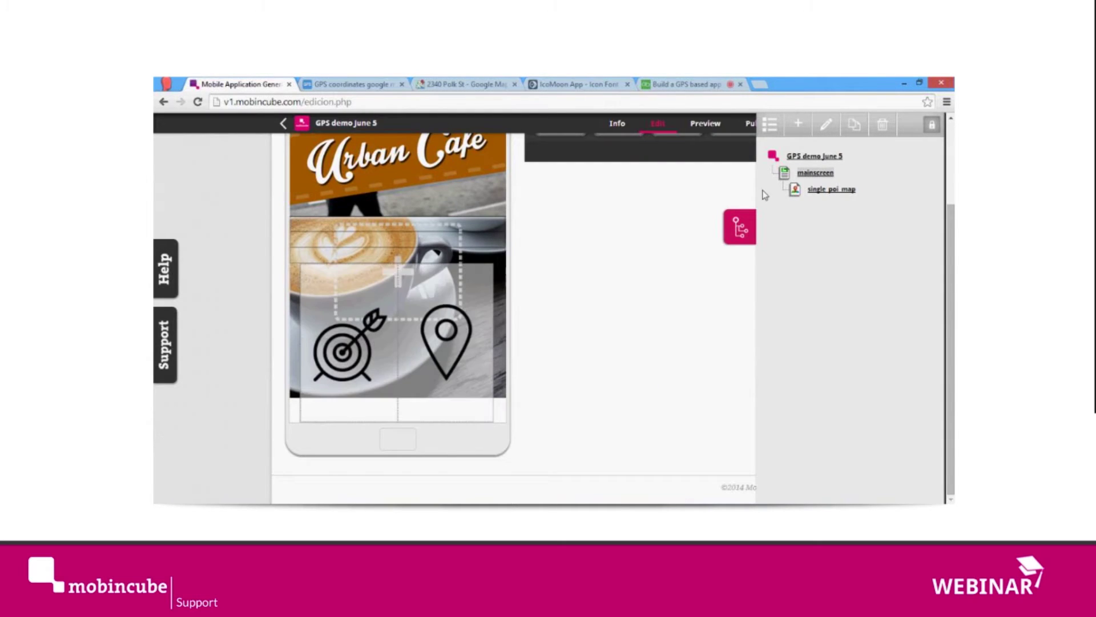
pyautogui.scroll(3, 762, 211)
pyautogui.click(745, 232)
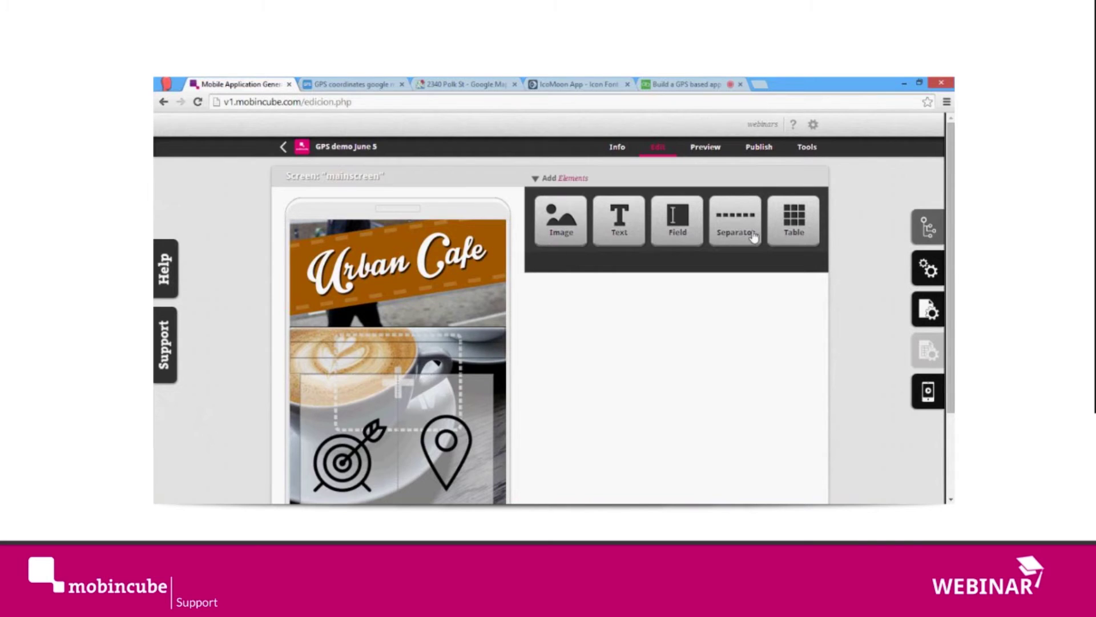
pyautogui.click(754, 235)
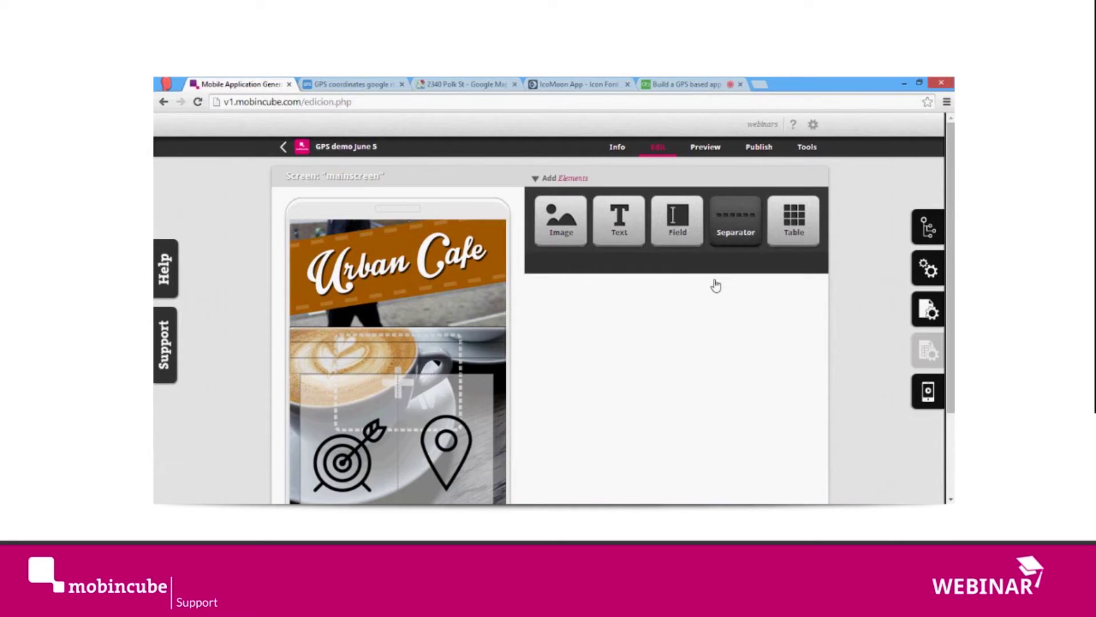
pyautogui.scroll(-1, 716, 285)
pyautogui.click(399, 393)
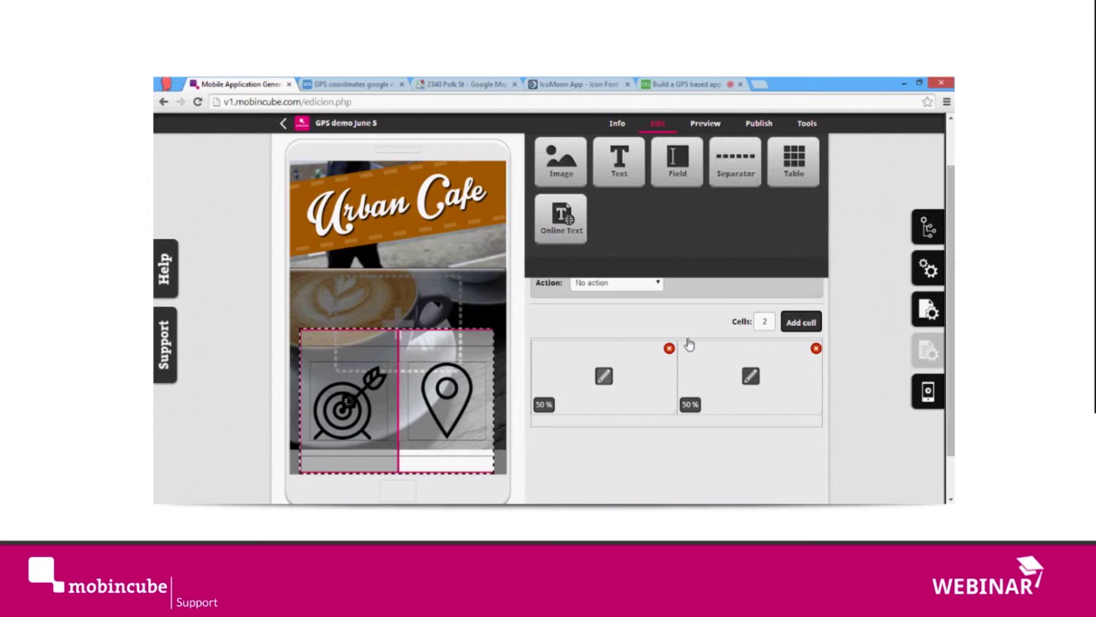
pyautogui.click(733, 326)
pyautogui.click(742, 297)
pyautogui.click(741, 312)
# Add a centered image at 80% width in the first table cell below the target icon, using the person-location icon.
pyautogui.moveTo(578, 171); pyautogui.dragTo(588, 376)
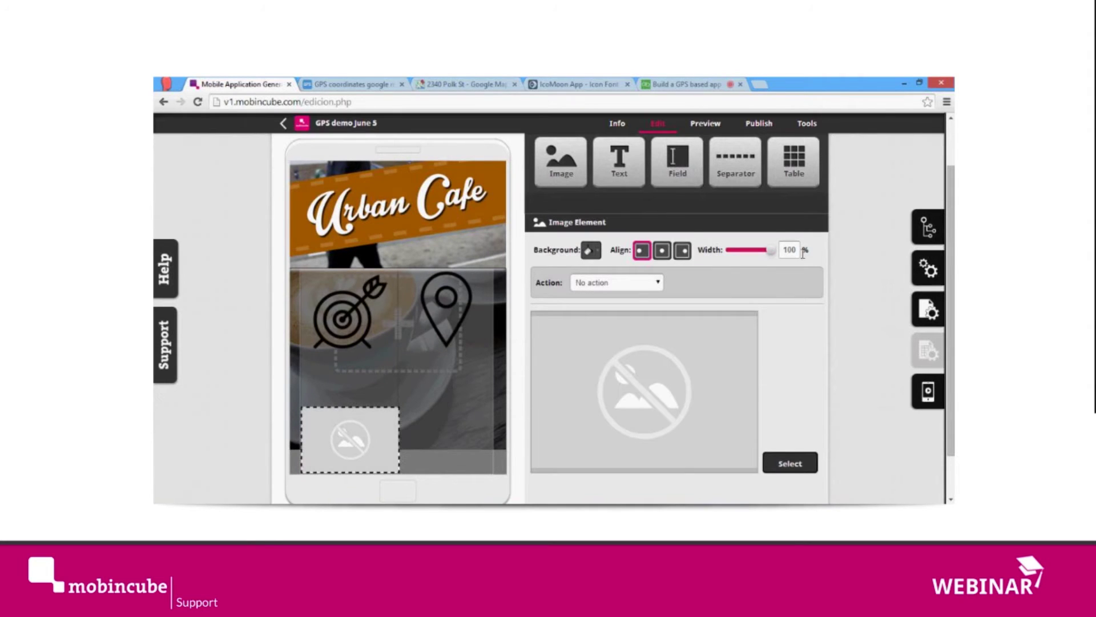
pyautogui.click(661, 250)
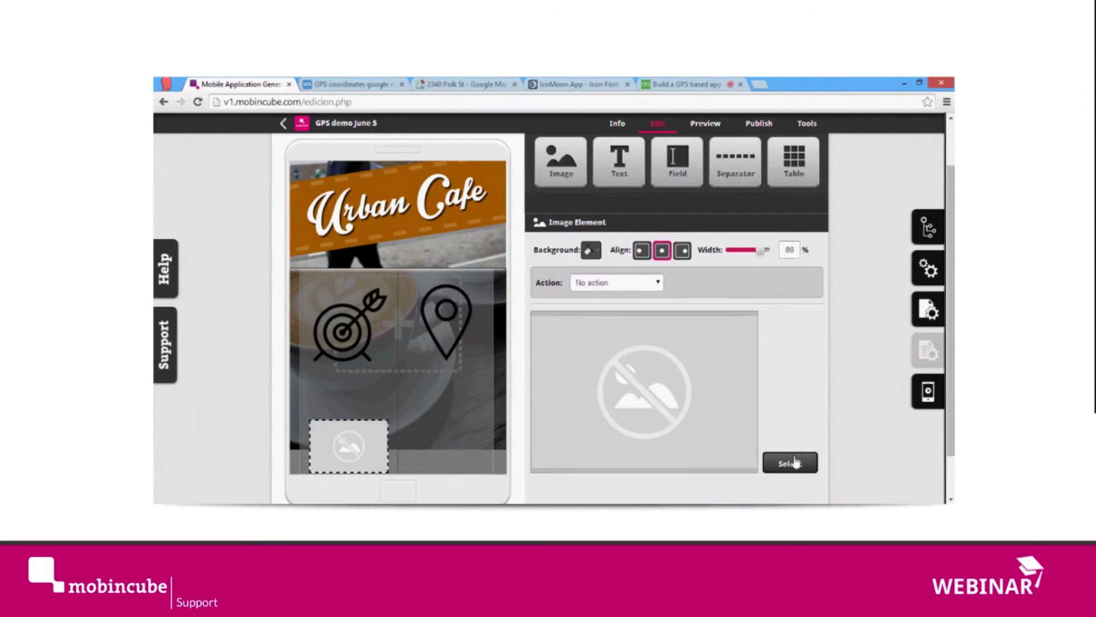
pyautogui.click(790, 463)
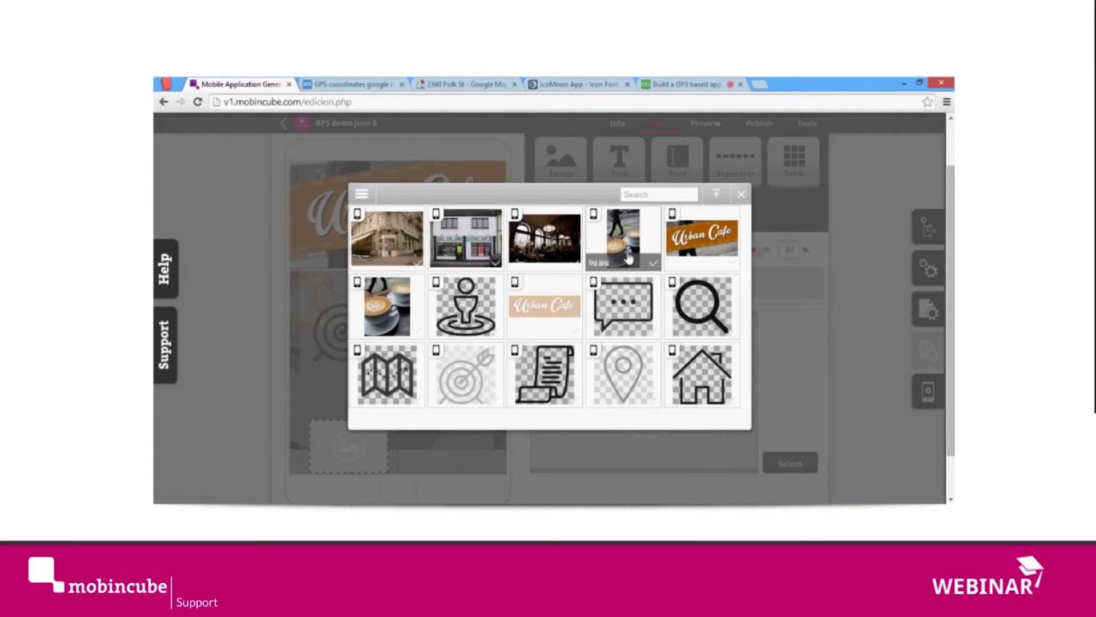
pyautogui.click(495, 334)
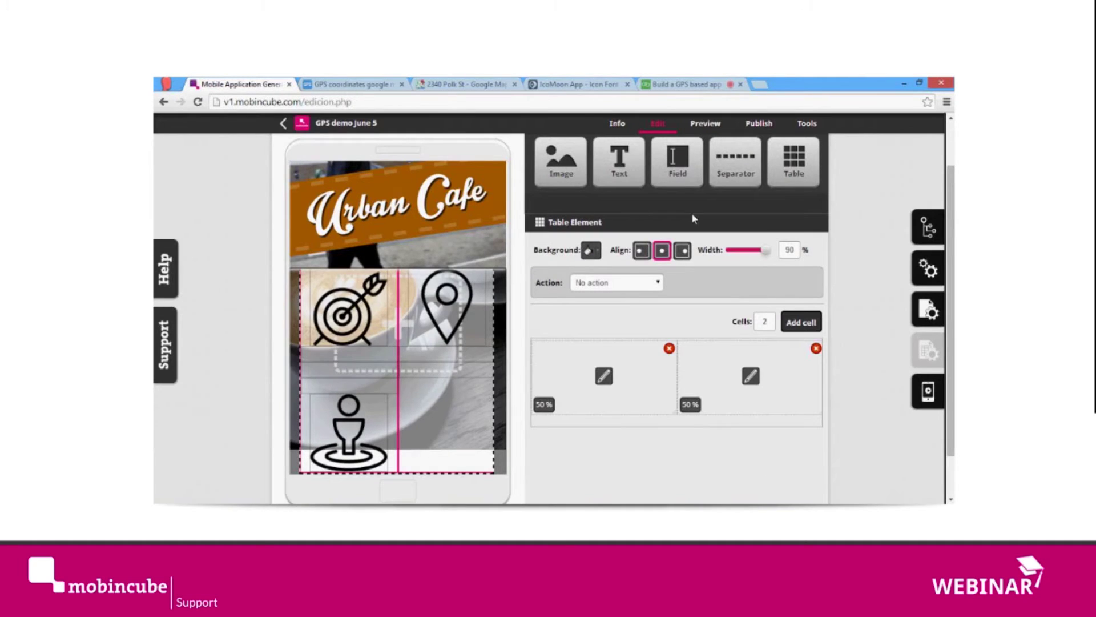
# Add two more separators with the line style No line between the target icon and the person-location icon in the first cell.
pyautogui.moveTo(735, 163); pyautogui.dragTo(606, 366)
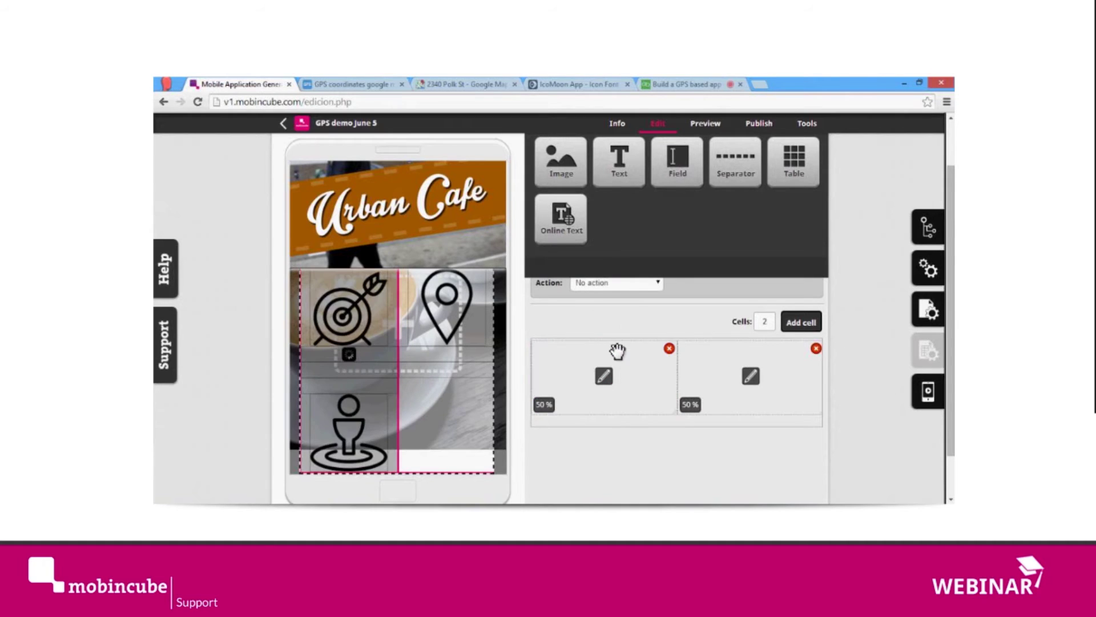
pyautogui.click(665, 336)
pyautogui.click(749, 298)
pyautogui.click(720, 340)
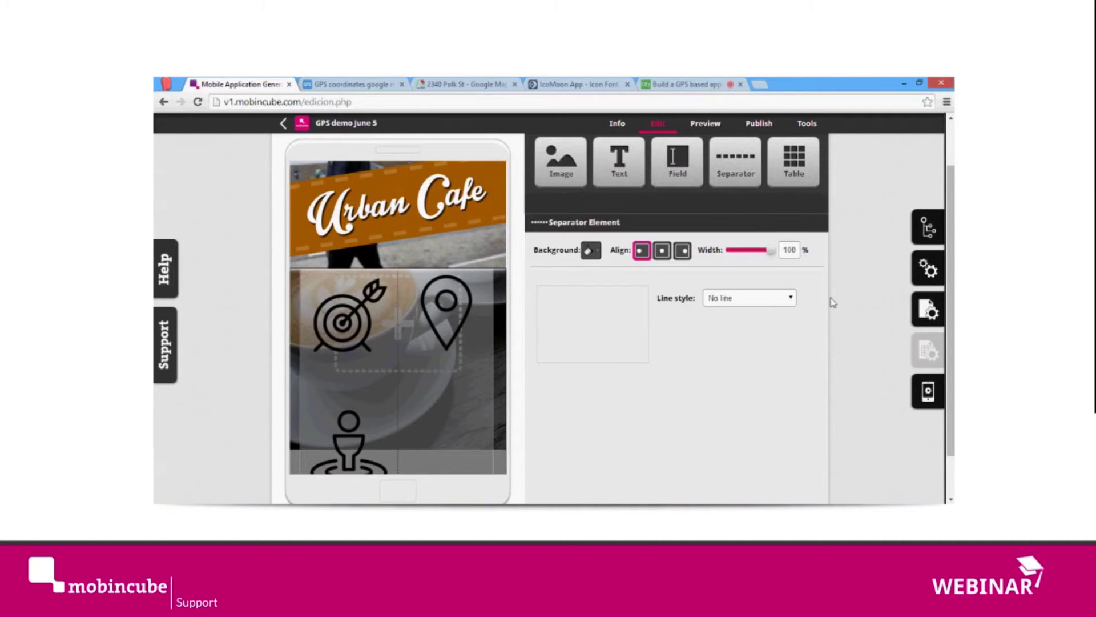
pyautogui.moveTo(739, 171); pyautogui.dragTo(642, 403)
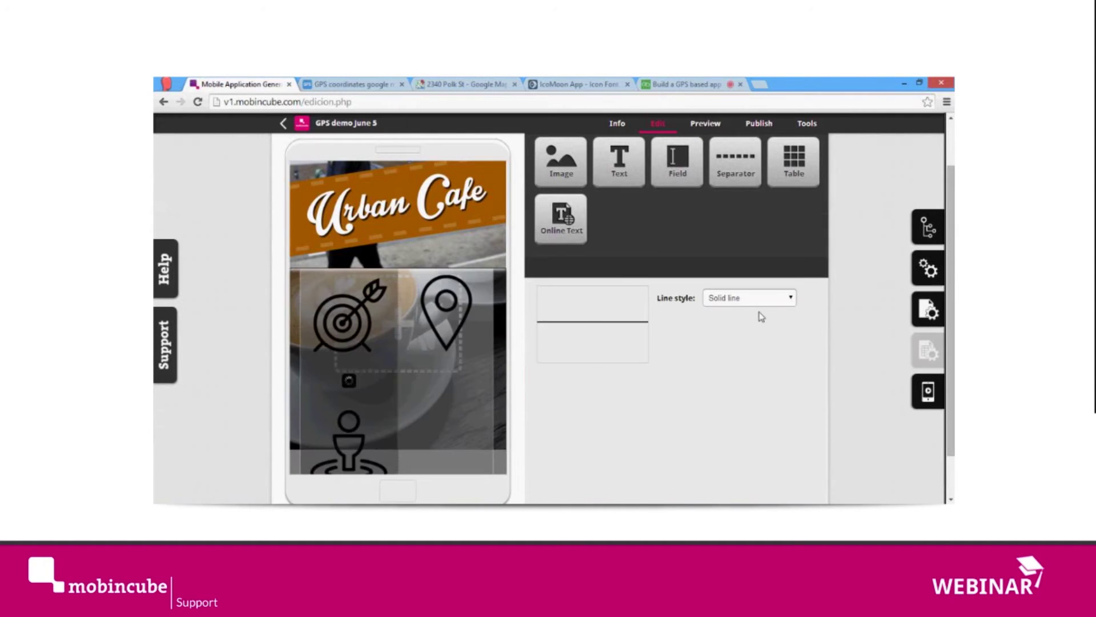
pyautogui.click(753, 299)
pyautogui.click(760, 309)
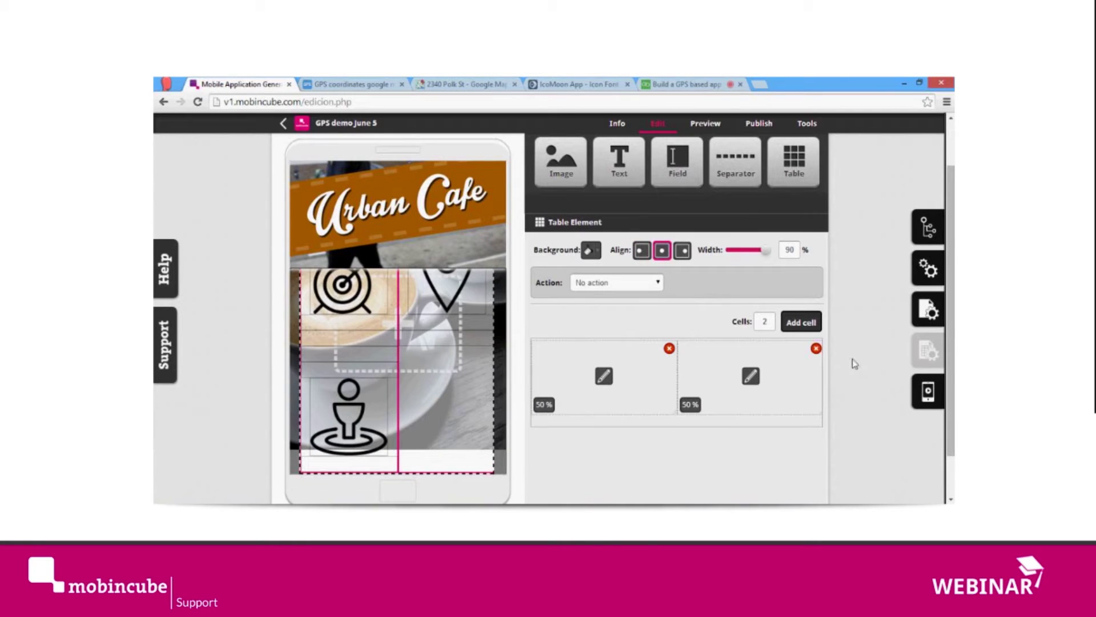
# Link the person-location icon on mainscreen to a new screen named streetview and open that new screen for editing.
pyautogui.click(346, 421)
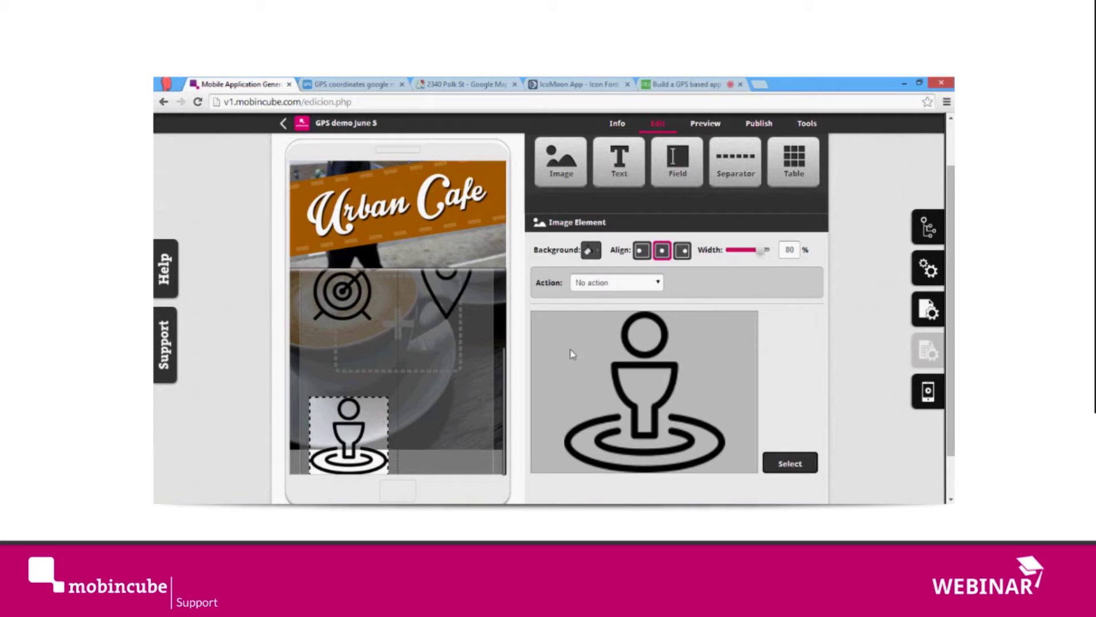
pyautogui.click(641, 283)
pyautogui.click(629, 307)
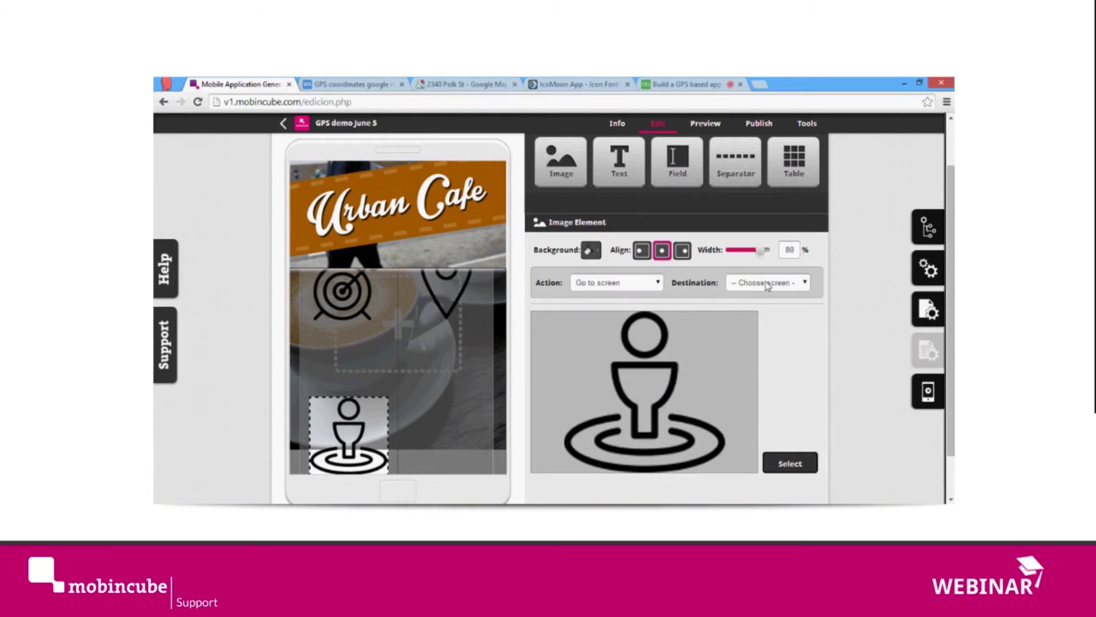
pyautogui.click(768, 282)
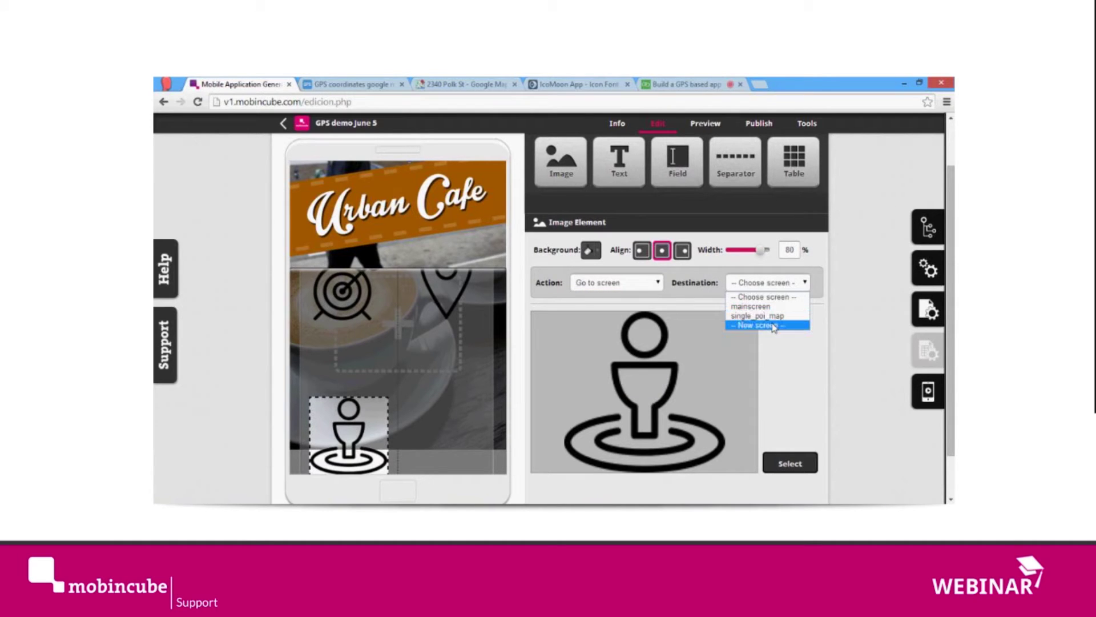
pyautogui.click(774, 326)
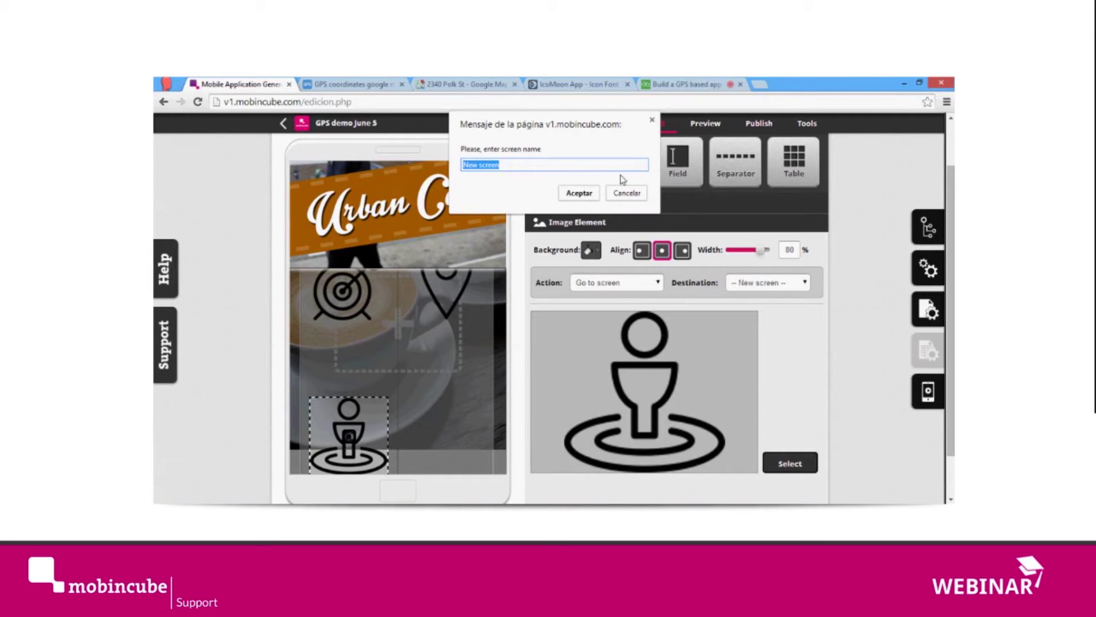
pyautogui.write('streetview')
pyautogui.press('Return')
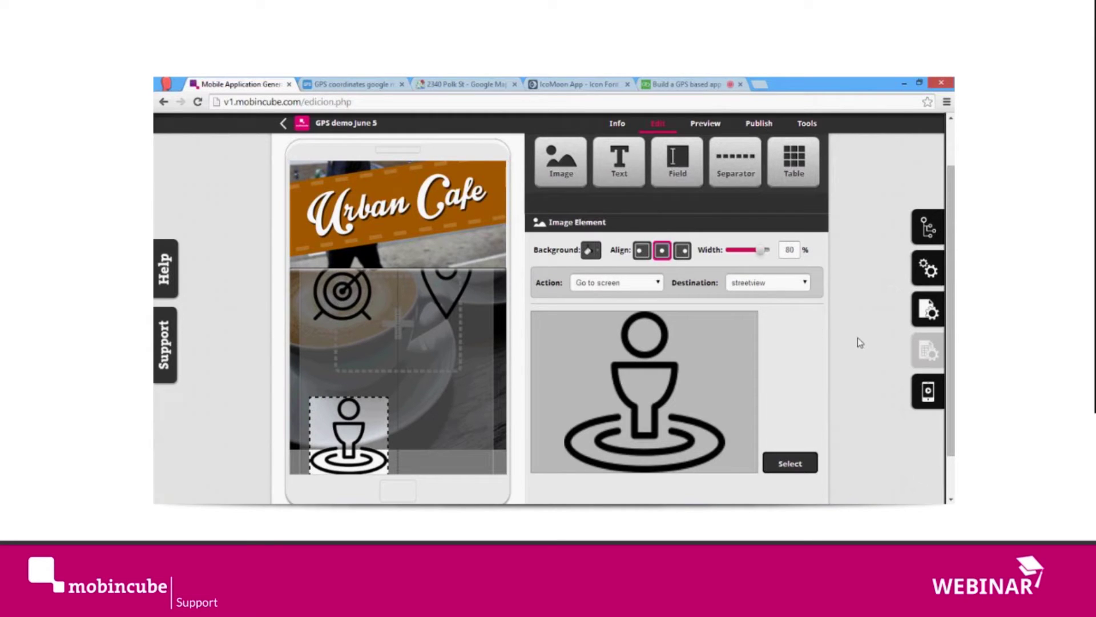
pyautogui.click(928, 227)
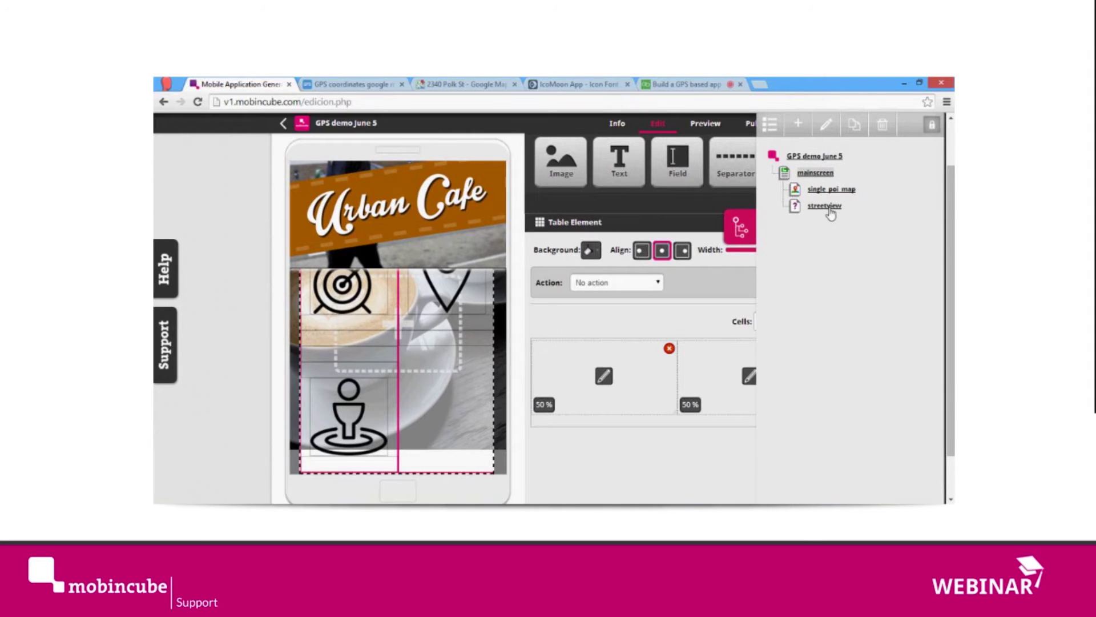
pyautogui.click(828, 207)
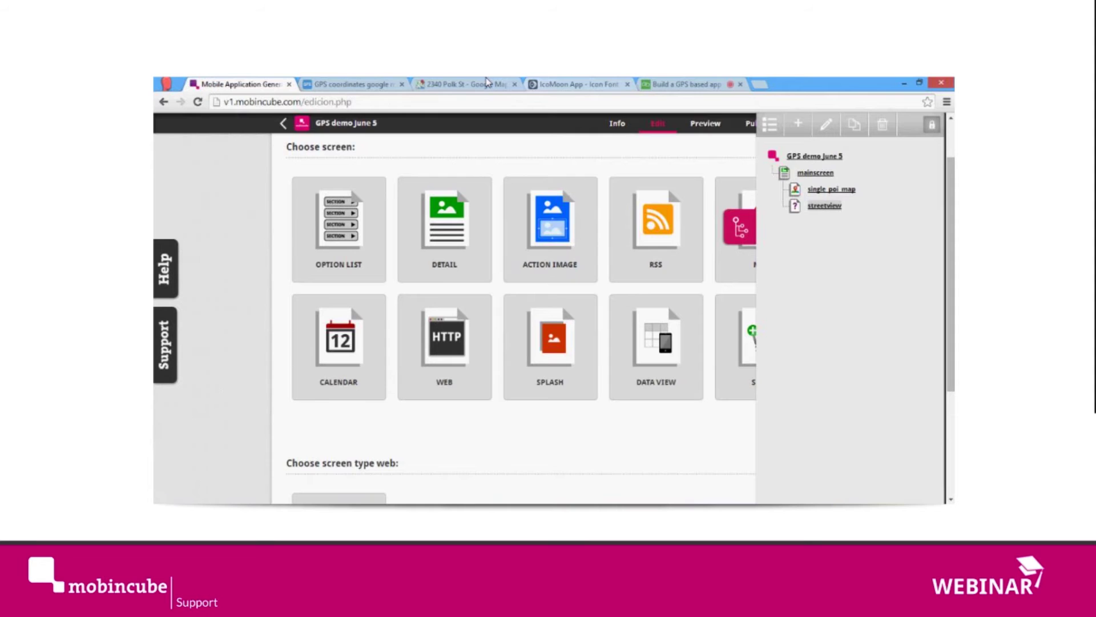
# Switch to Google Maps, locate Polk St near Union St in San Francisco and enter Street View there.
pyautogui.click(468, 83)
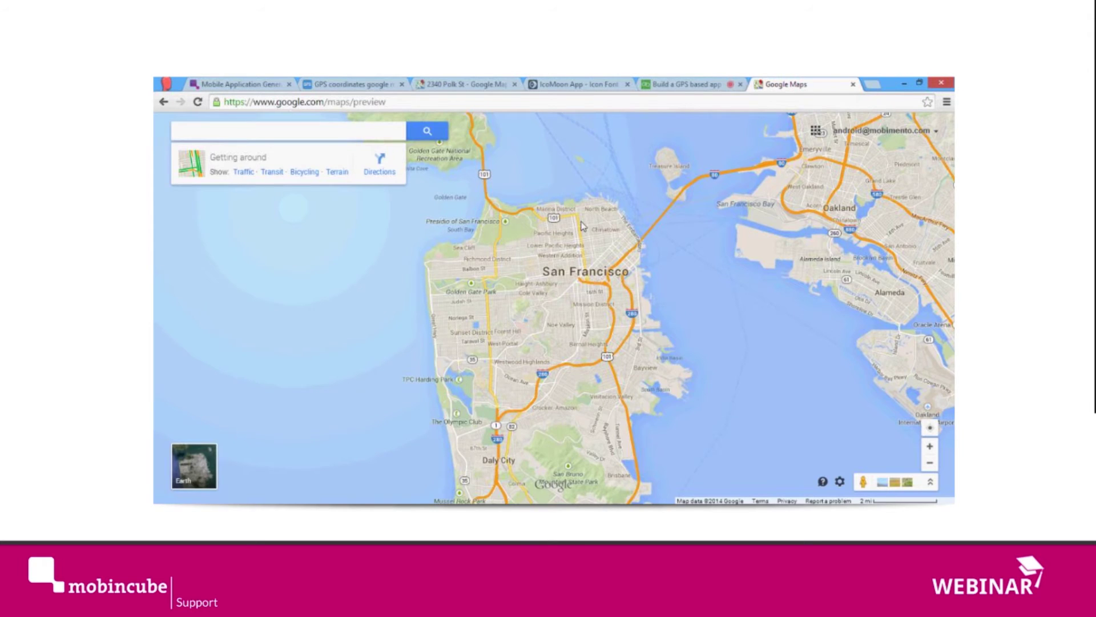
pyautogui.scroll(3, 581, 225)
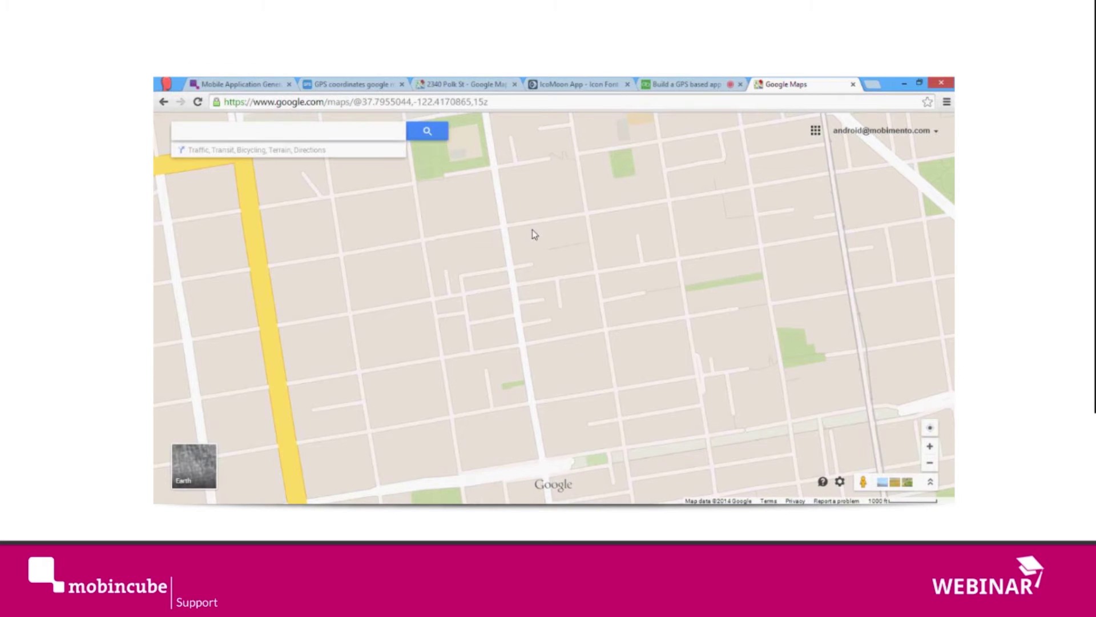
pyautogui.scroll(2, 441, 247)
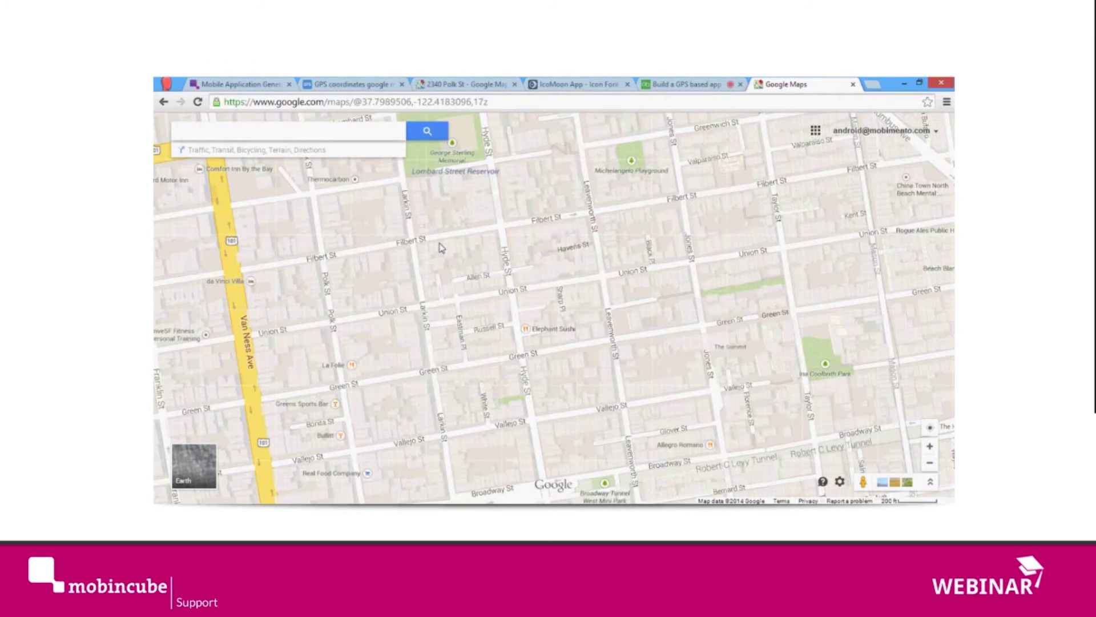
pyautogui.moveTo(442, 246); pyautogui.dragTo(580, 240)
pyautogui.moveTo(863, 482); pyautogui.dragTo(474, 312)
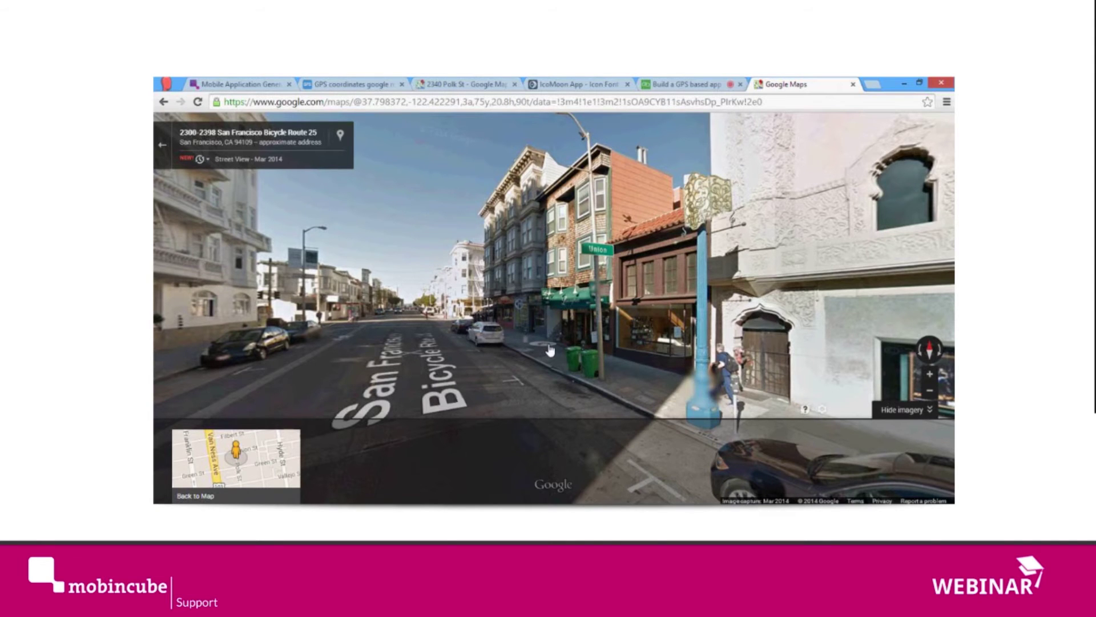
# Move along Polk St in Street View to face the storefronts beside Lemongrass and copy the page's URL.
pyautogui.moveTo(549, 351); pyautogui.dragTo(303, 345)
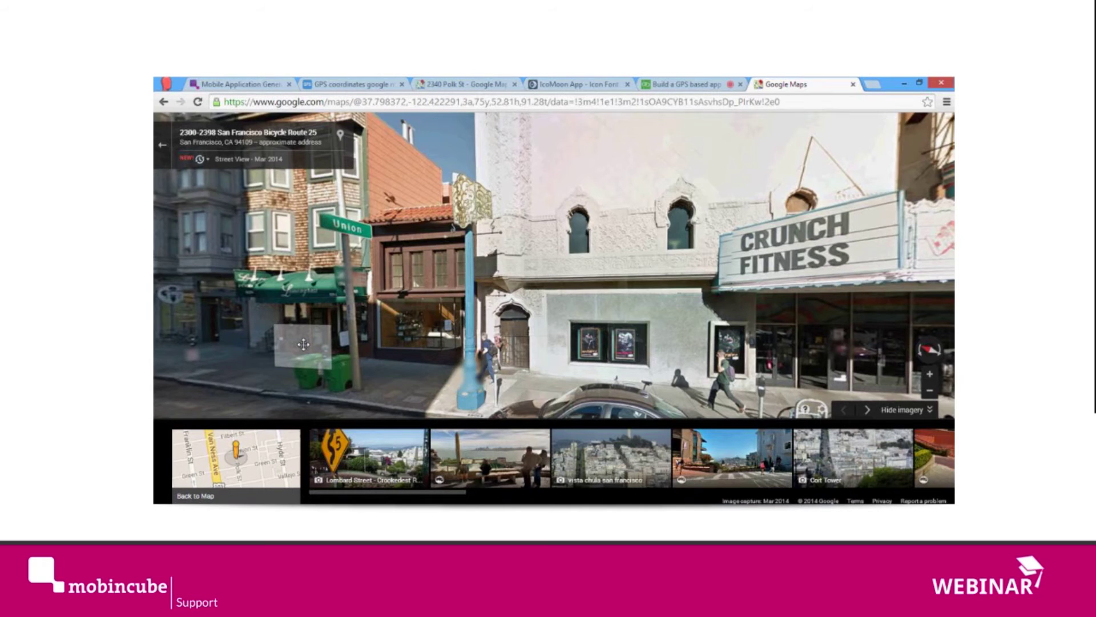
pyautogui.click(304, 344)
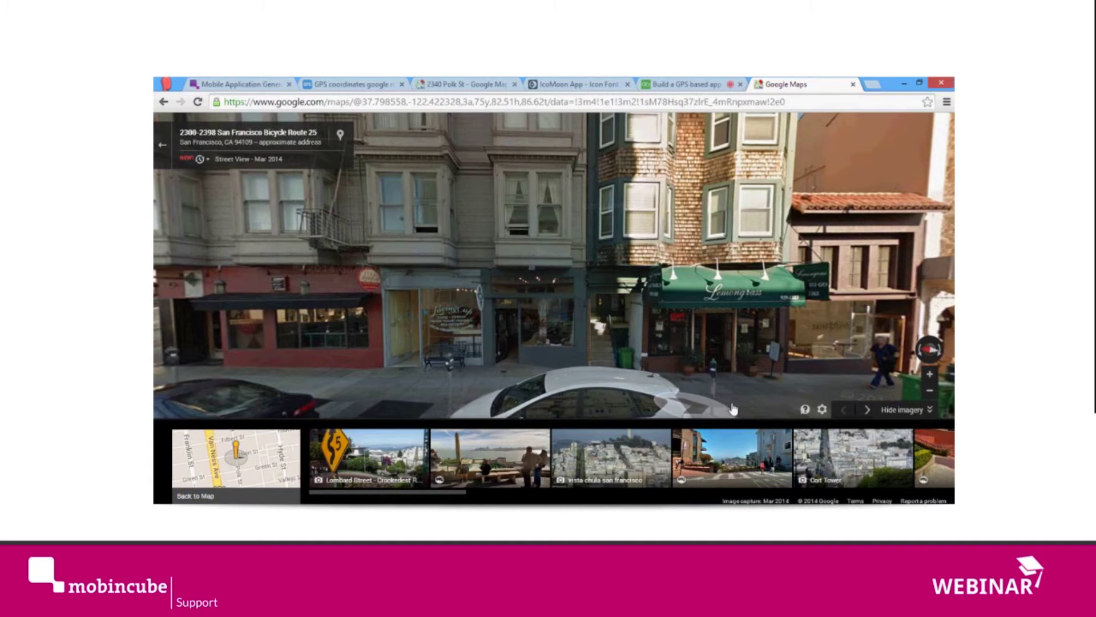
pyautogui.click(733, 408)
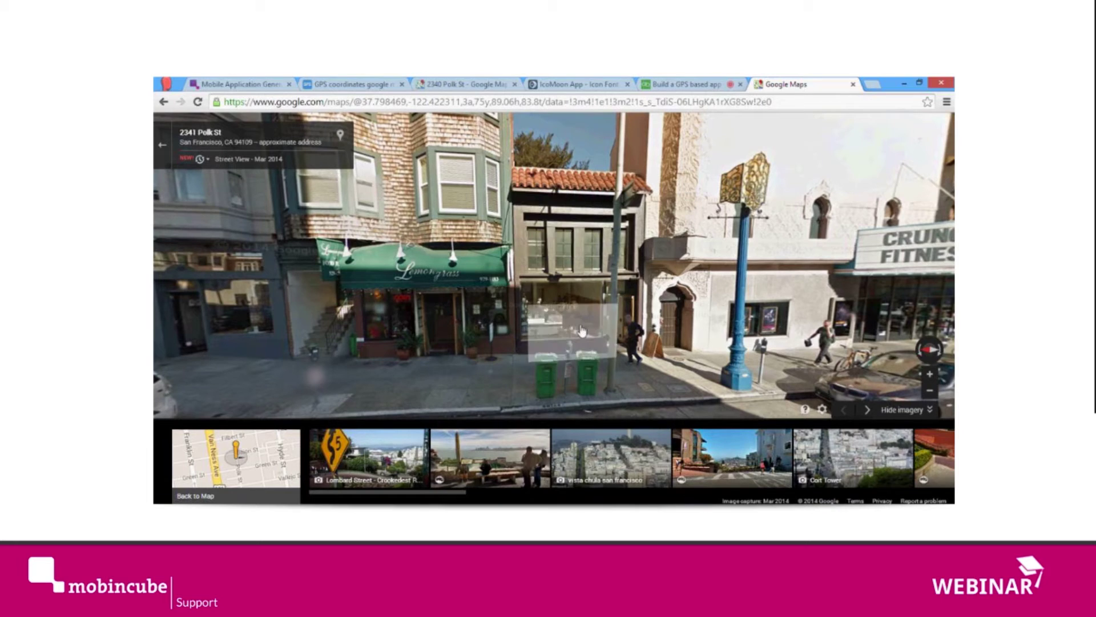
pyautogui.click(527, 103)
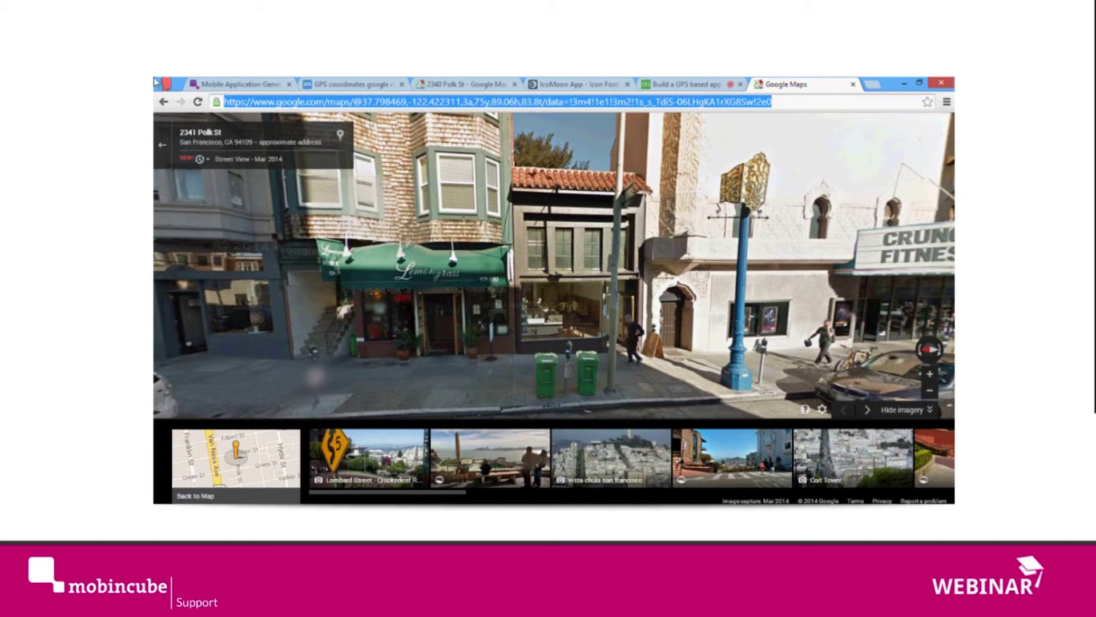
# Switch back to Mobincube, make streetview a Web screen and enter the copied Street View URL as its Internet address.
pyautogui.click(235, 83)
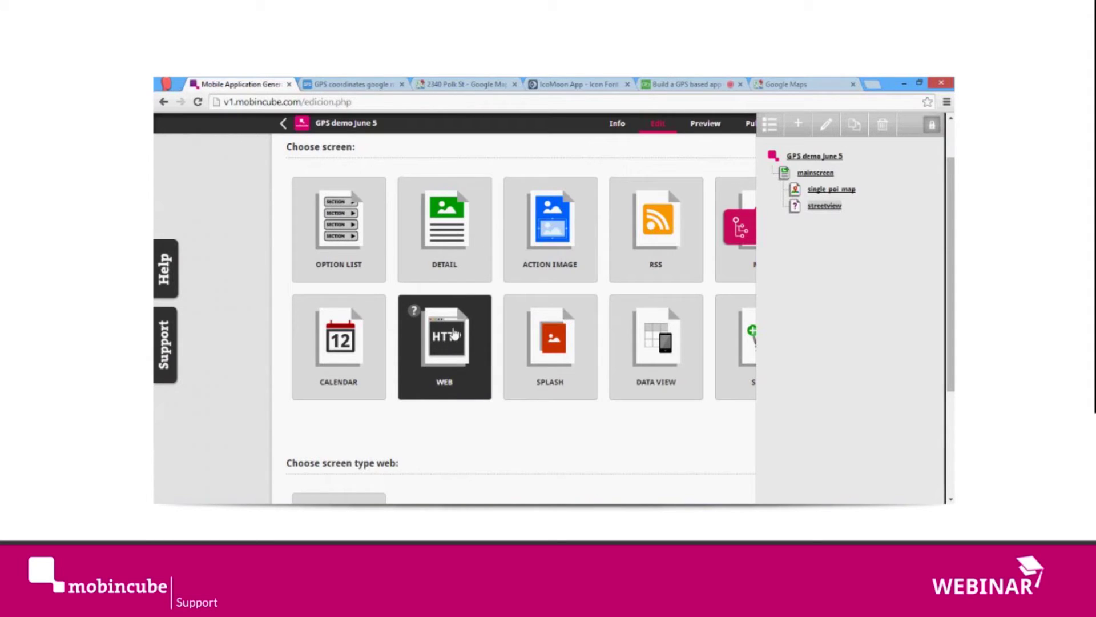
pyautogui.click(446, 348)
pyautogui.click(585, 175)
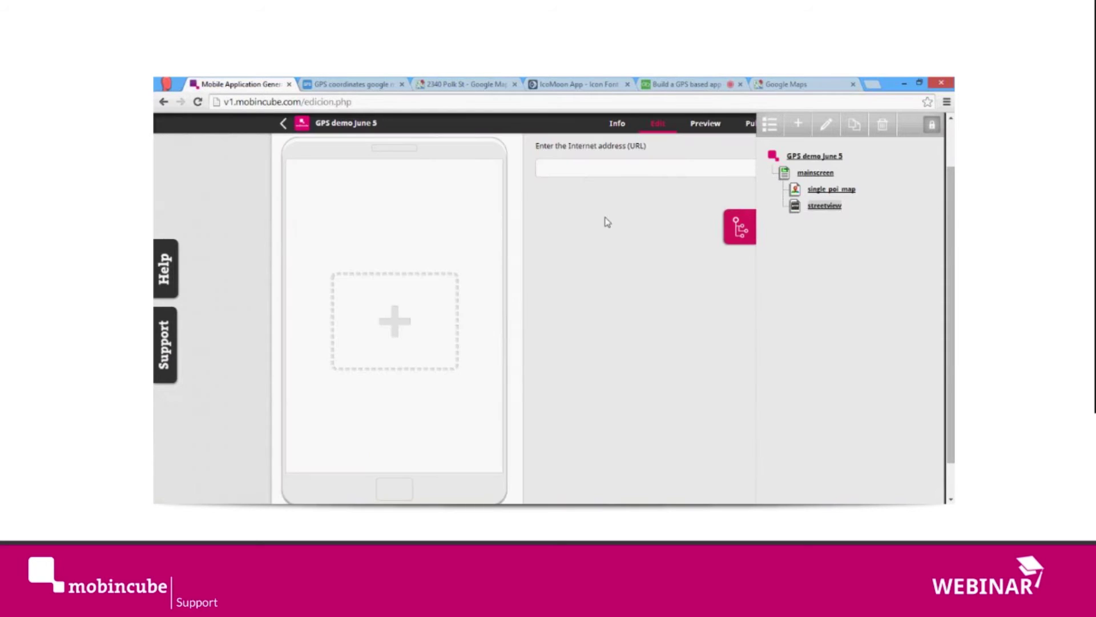
pyautogui.click(640, 169)
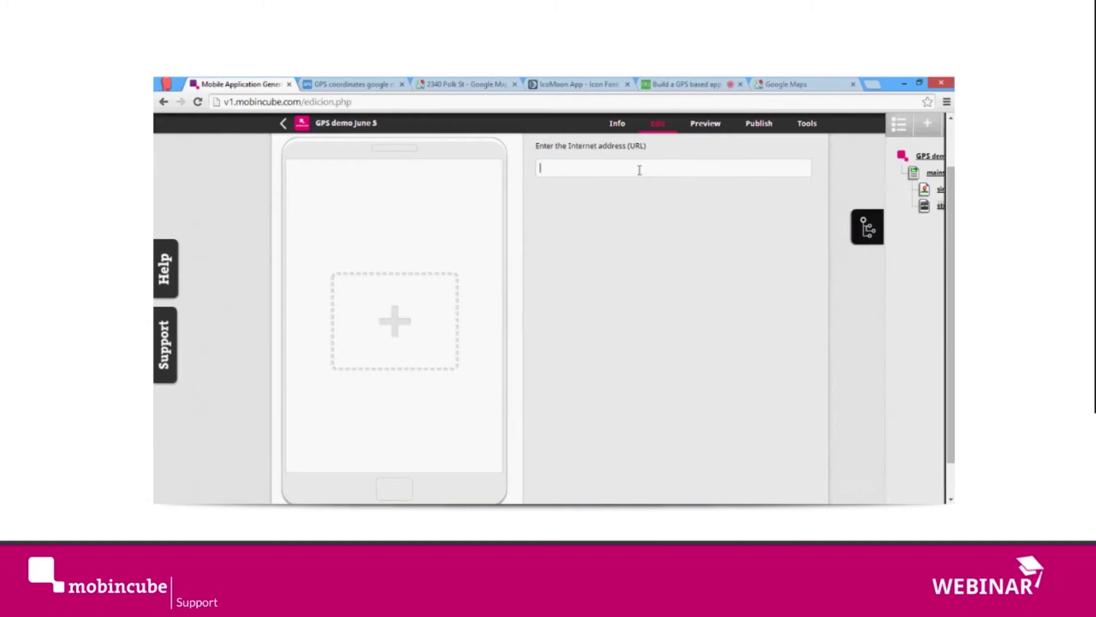
pyautogui.hotkey('ctrl', 'v')
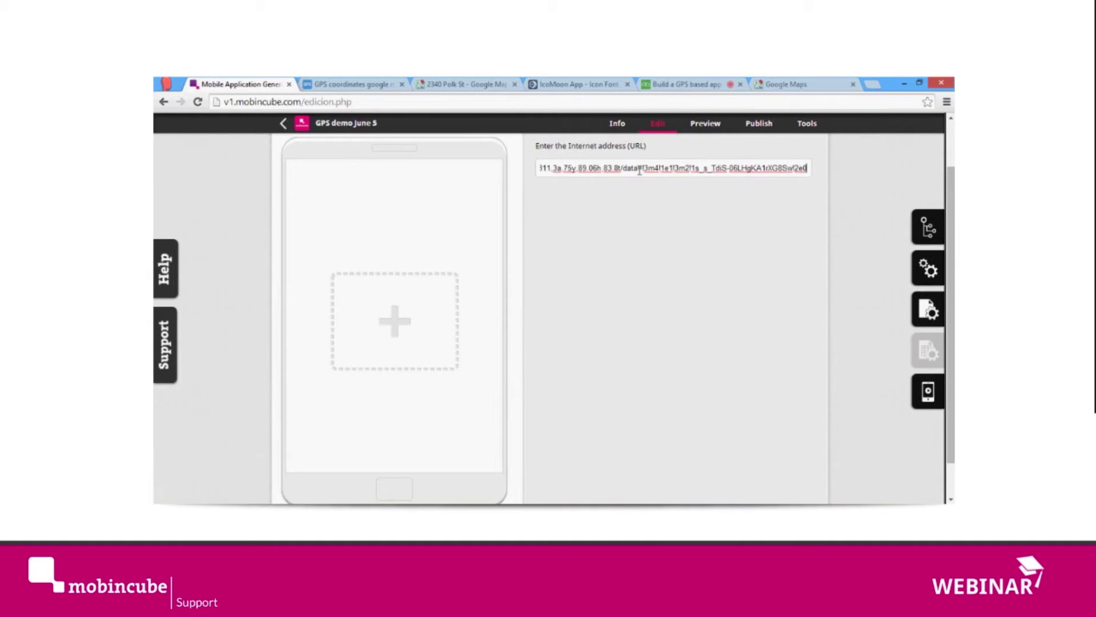
pyautogui.click(861, 286)
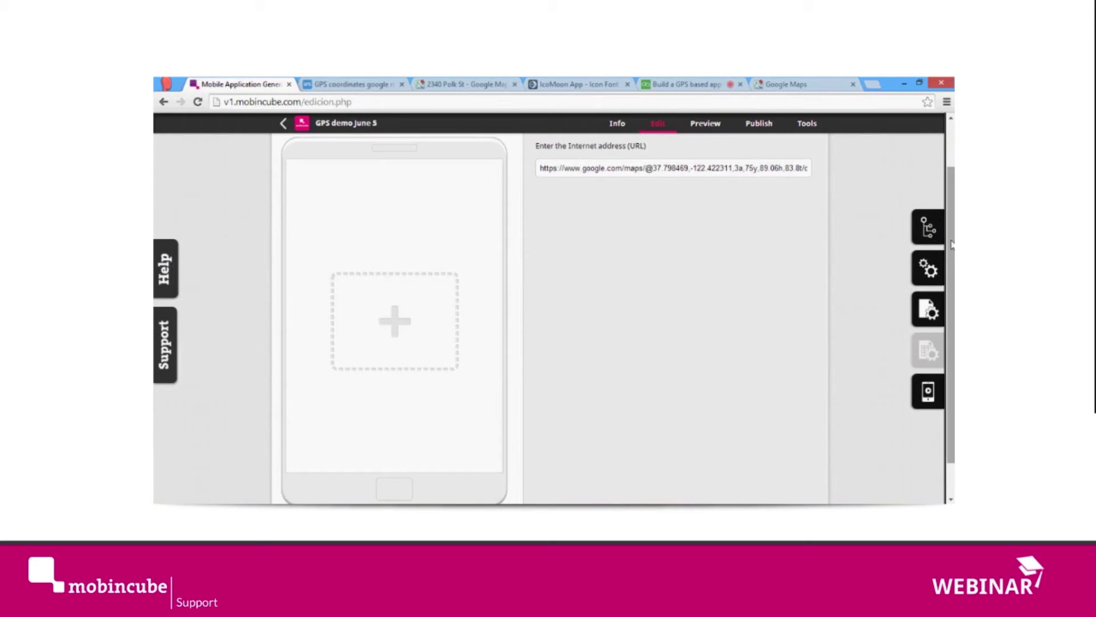
# Add the head_hor section as the header of the streetview screen.
pyautogui.click(920, 315)
pyautogui.click(930, 162)
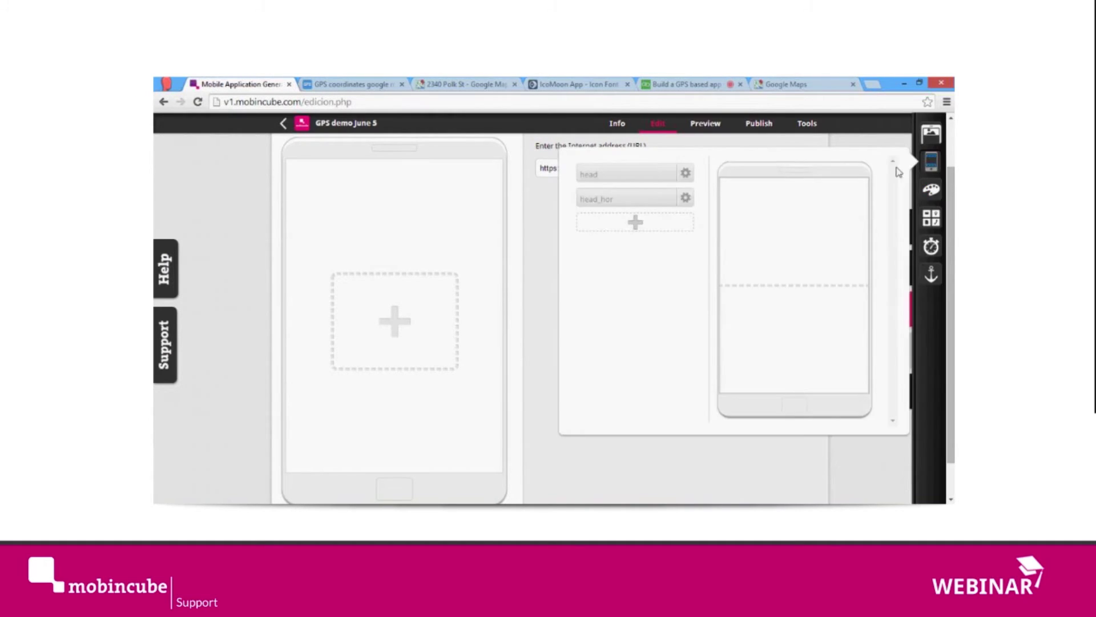
pyautogui.click(612, 200)
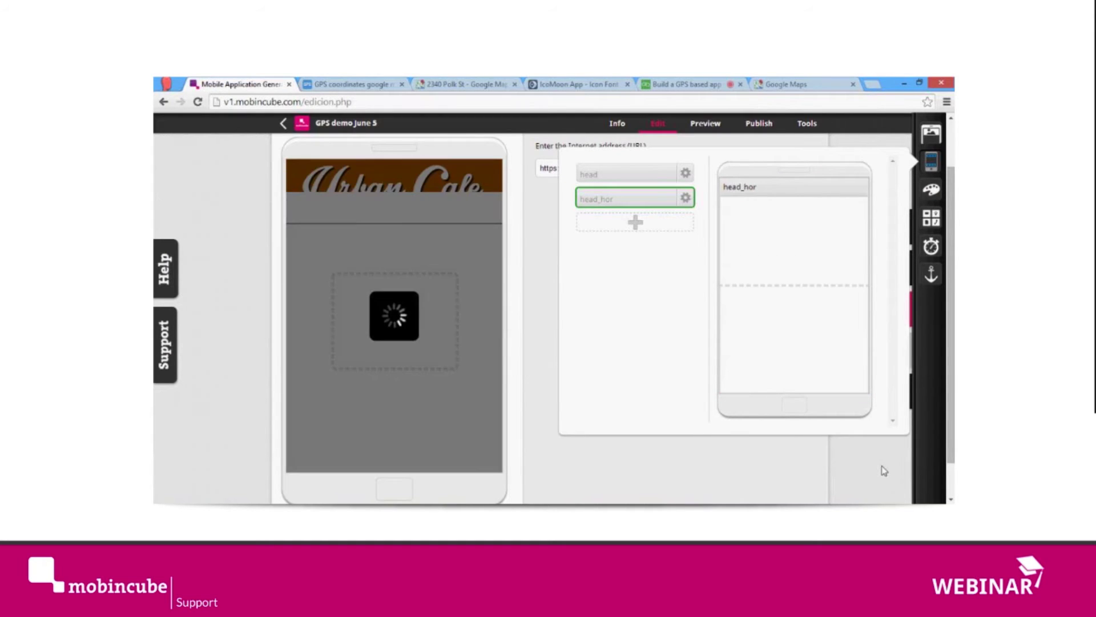
pyautogui.click(883, 471)
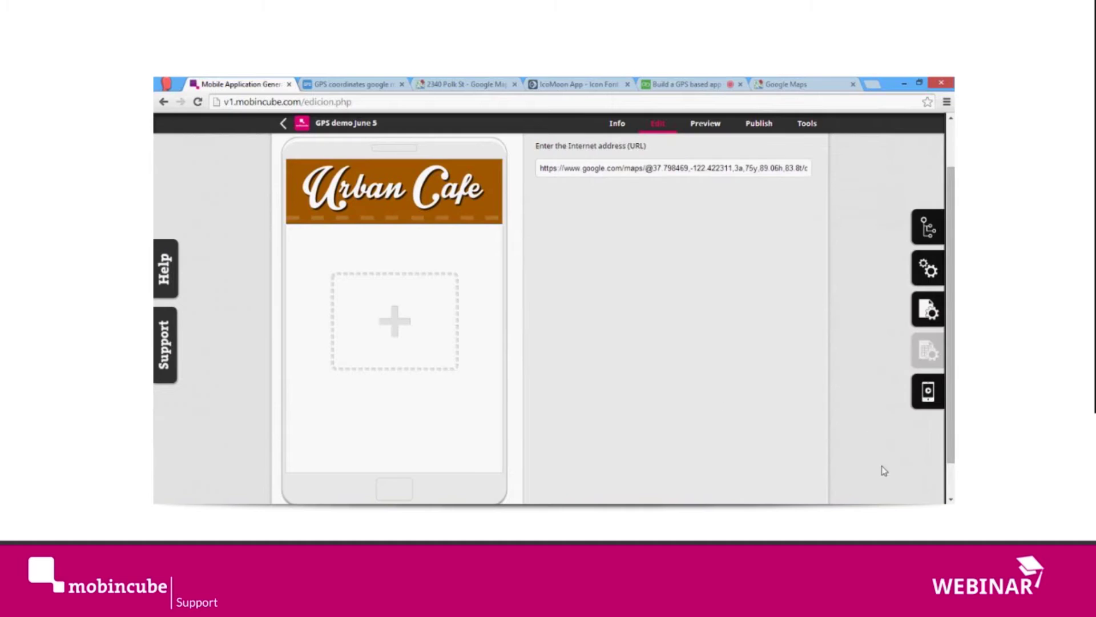
# Open single_poi_map, center its map at street level on the Urban Cafe Polk St. marker and fix that map position.
pyautogui.click(931, 229)
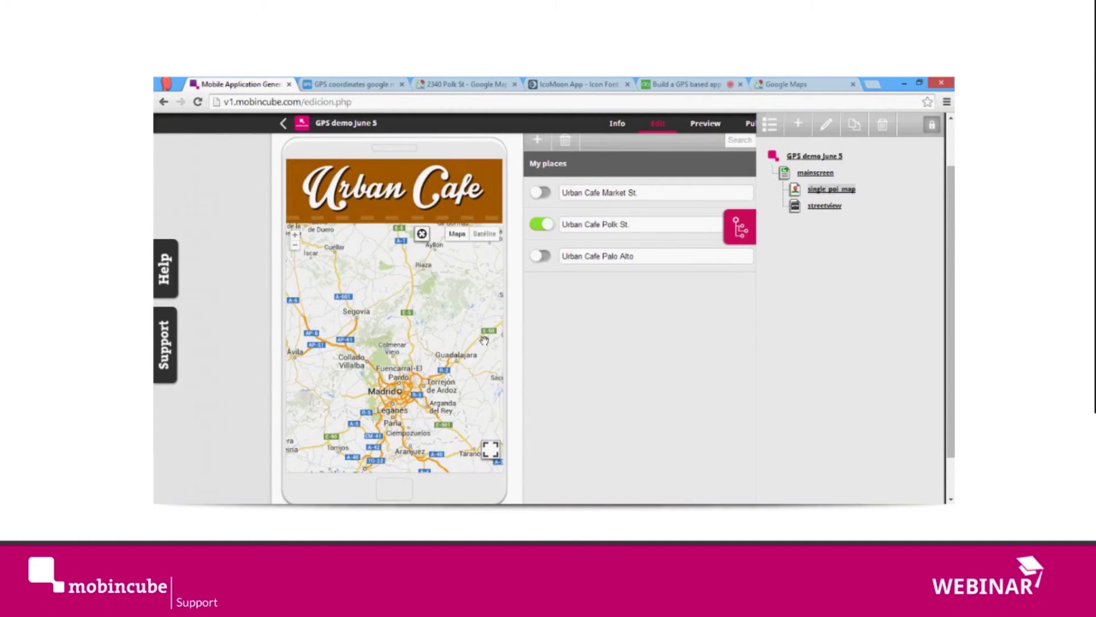
pyautogui.moveTo(424, 329); pyautogui.dragTo(516, 316)
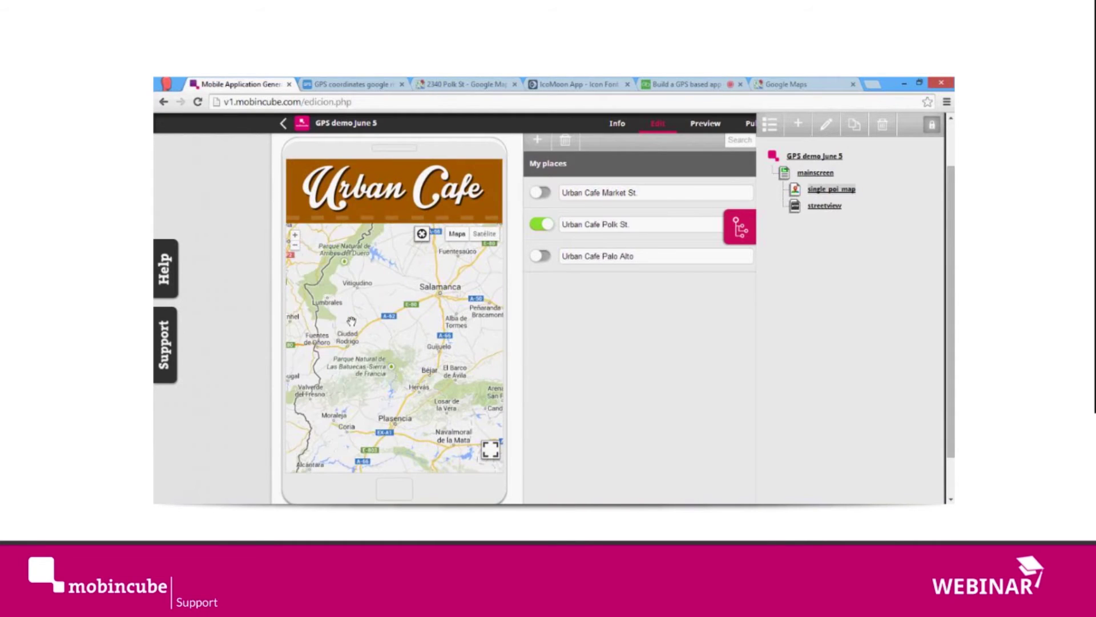
pyautogui.scroll(-3, 460, 318)
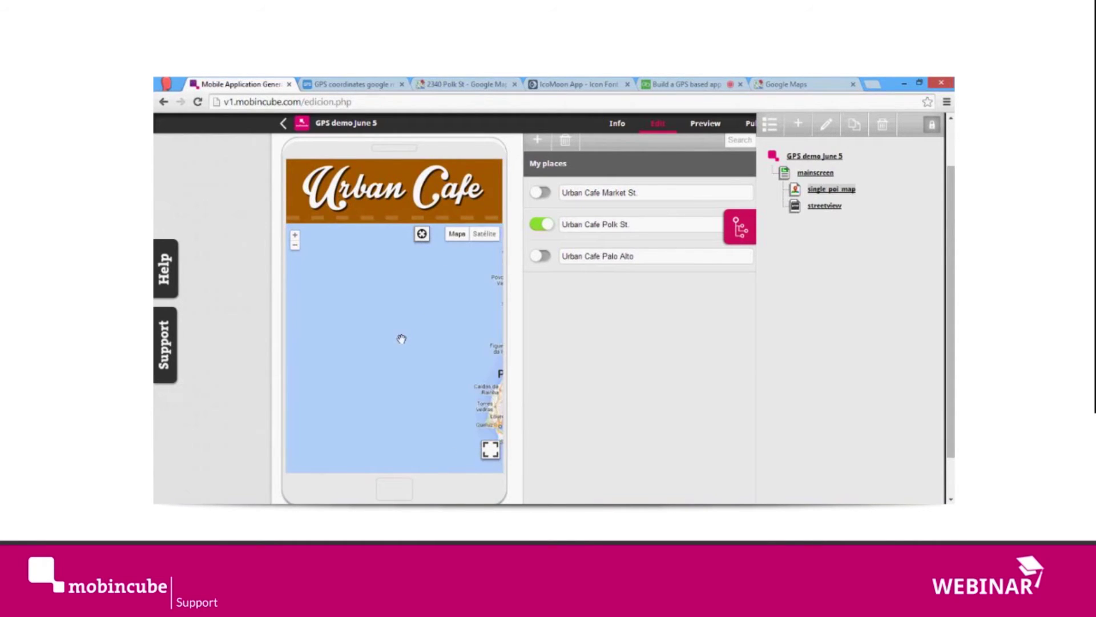
pyautogui.scroll(-2, 389, 352)
pyautogui.moveTo(389, 352); pyautogui.dragTo(474, 360)
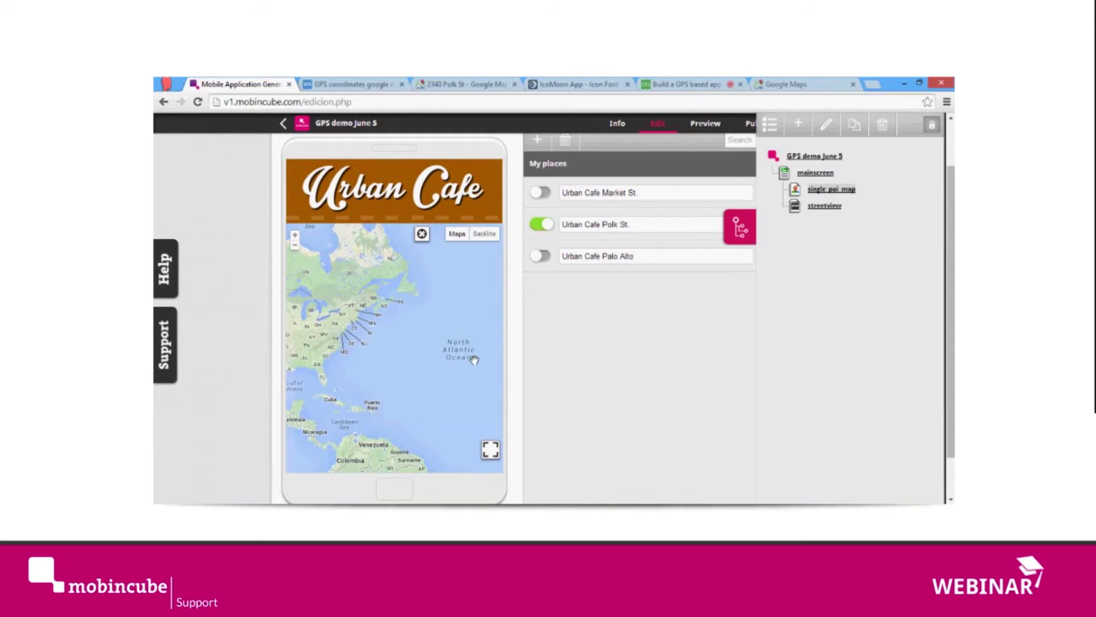
pyautogui.moveTo(341, 366)
pyautogui.mouseDown()
pyautogui.moveTo(475, 358)
pyautogui.moveTo(468, 367)
pyautogui.mouseUp()
pyautogui.moveTo(440, 325); pyautogui.dragTo(392, 328)
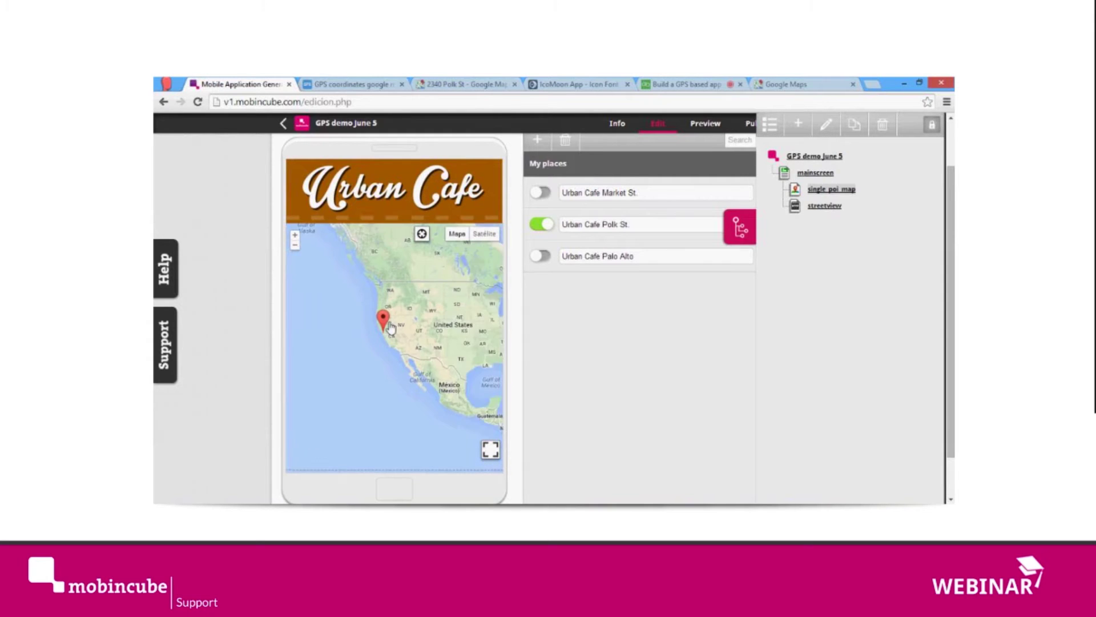
pyautogui.scroll(1, 391, 327)
pyautogui.scroll(1, 390, 326)
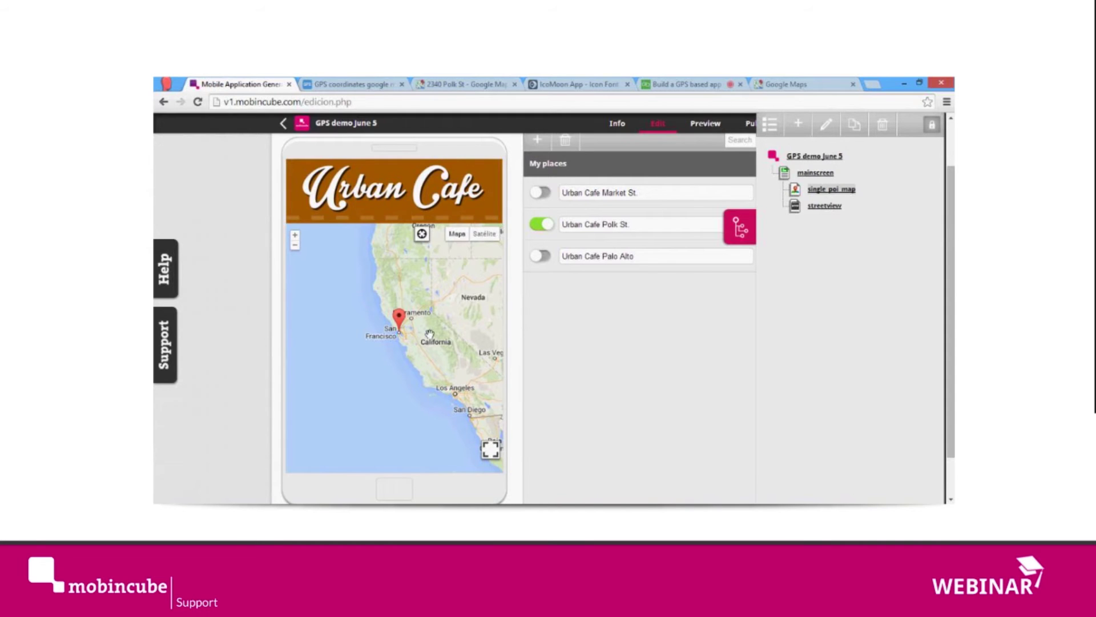
pyautogui.scroll(2, 422, 342)
pyautogui.scroll(1, 423, 342)
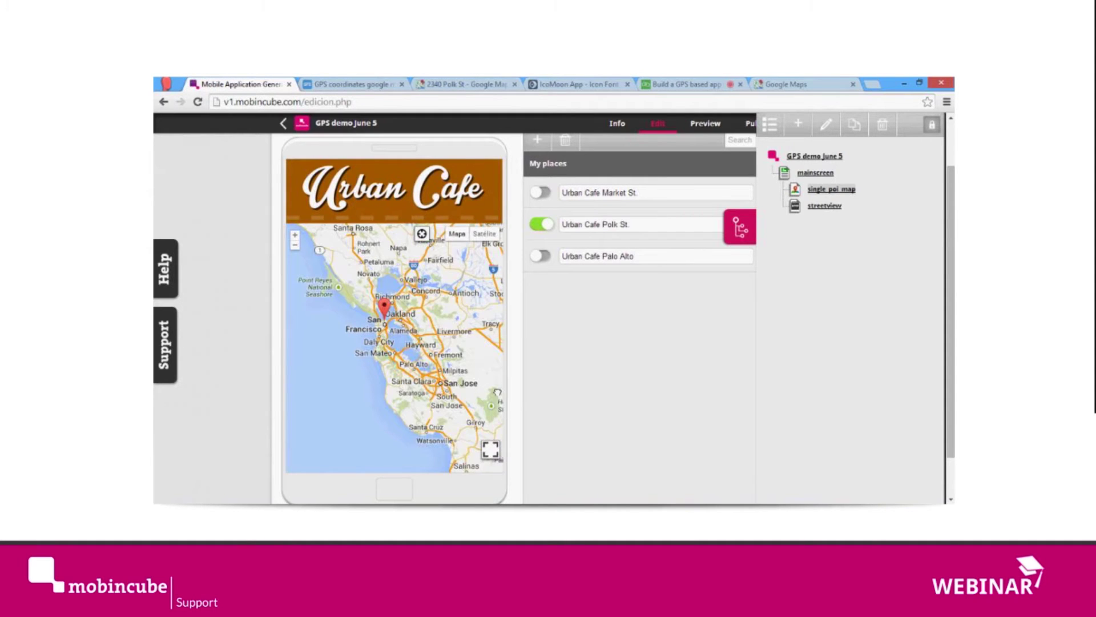
pyautogui.scroll(2, 397, 371)
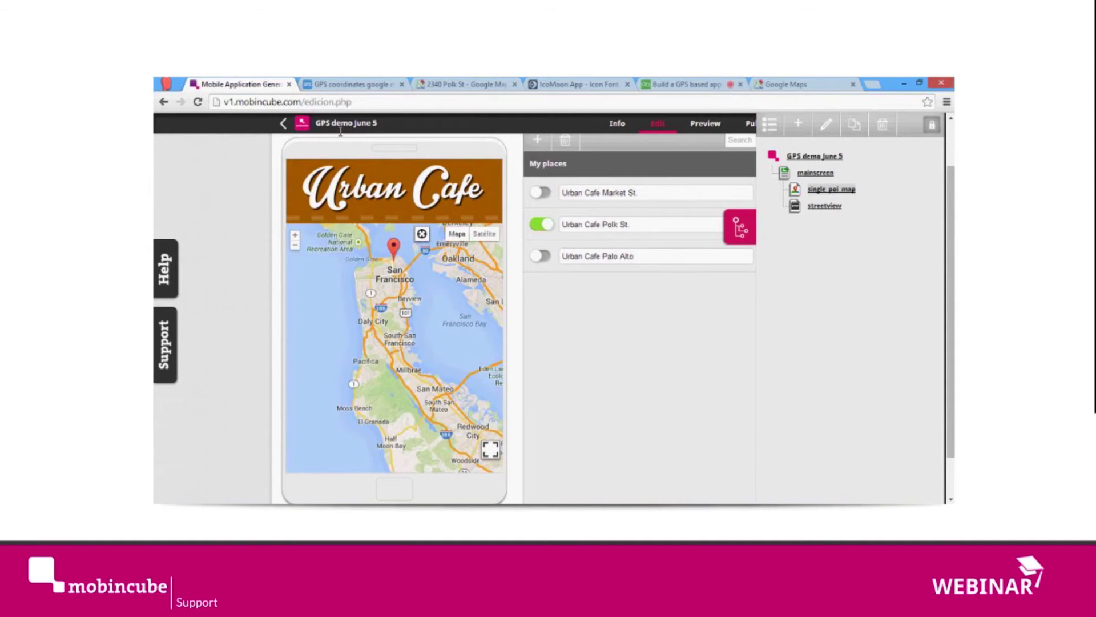
pyautogui.moveTo(418, 270); pyautogui.dragTo(403, 360)
pyautogui.scroll(1, 403, 361)
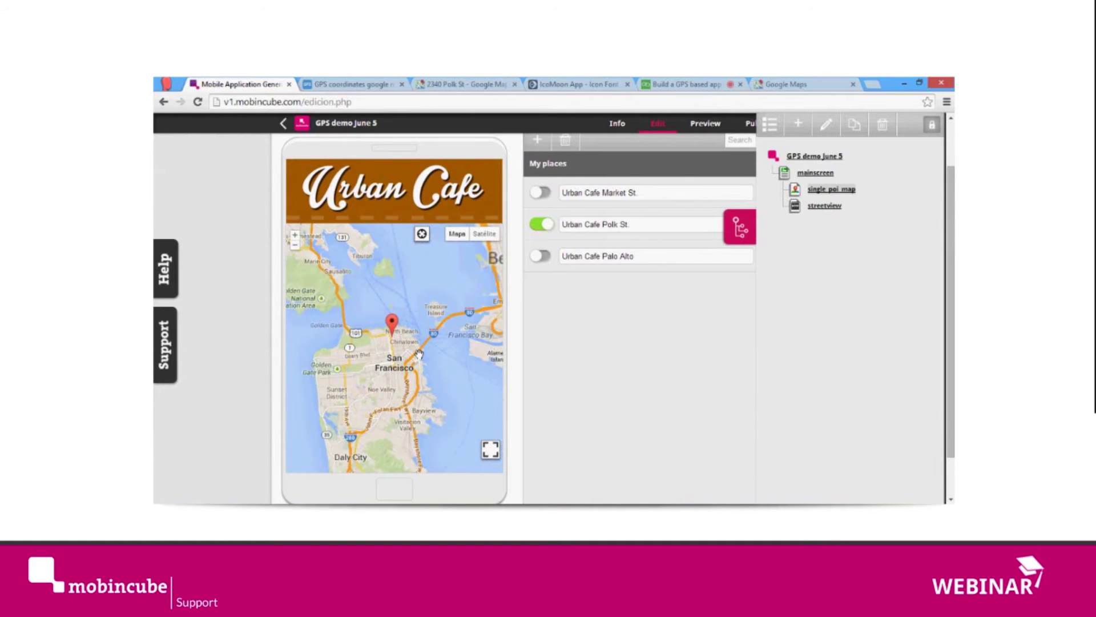
pyautogui.scroll(1, 419, 355)
pyautogui.moveTo(385, 350); pyautogui.dragTo(659, 334)
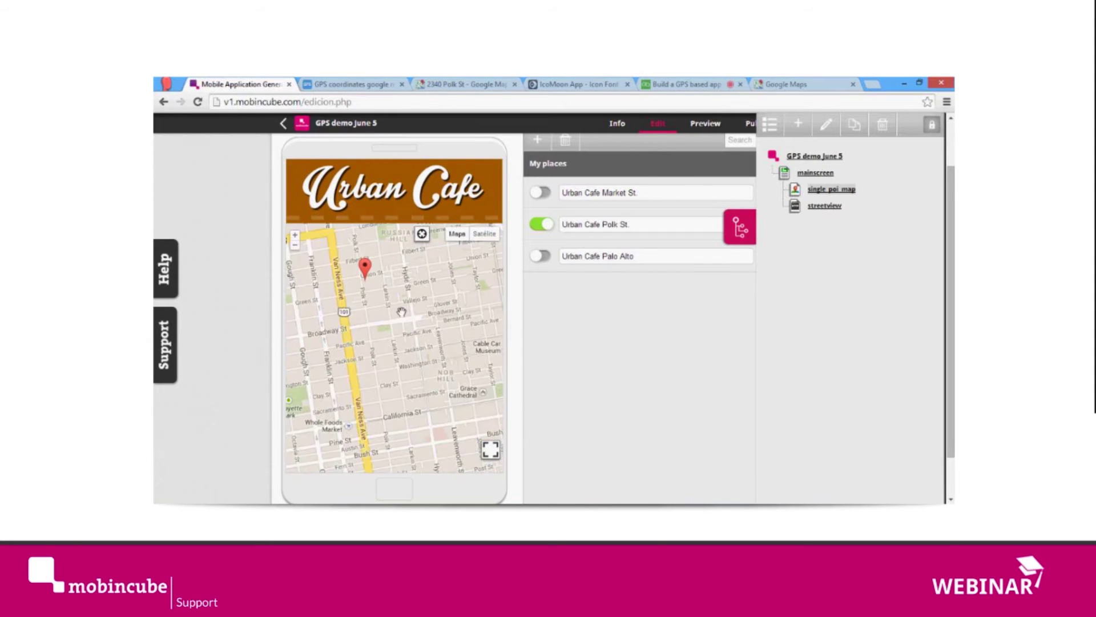
pyautogui.moveTo(402, 312)
pyautogui.mouseDown()
pyautogui.moveTo(430, 390)
pyautogui.moveTo(432, 378)
pyautogui.mouseUp()
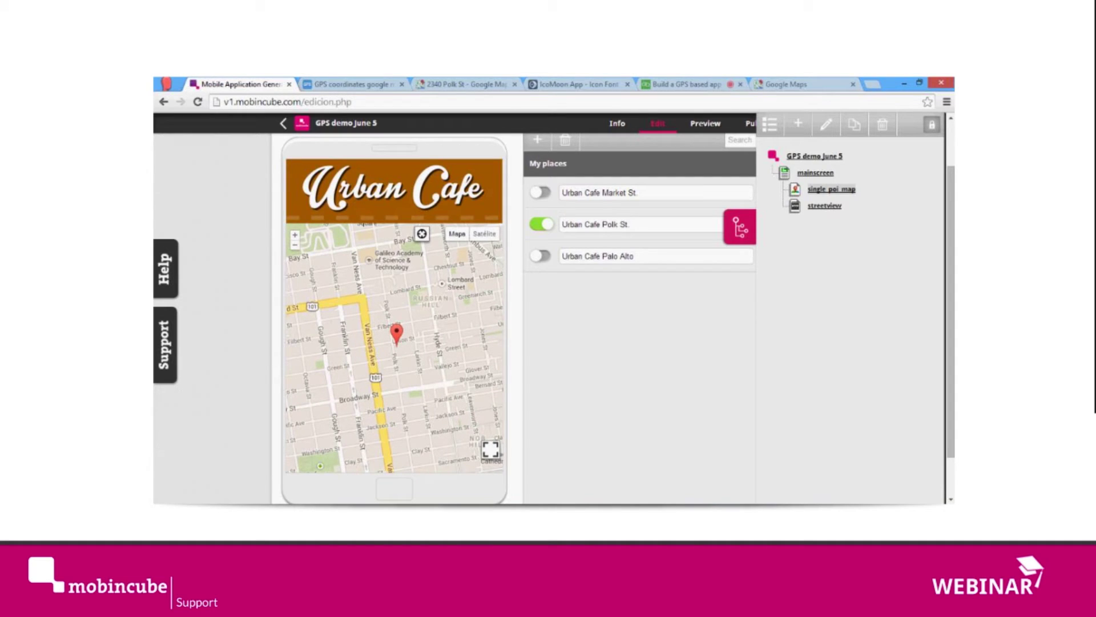
pyautogui.click(425, 239)
pyautogui.click(422, 235)
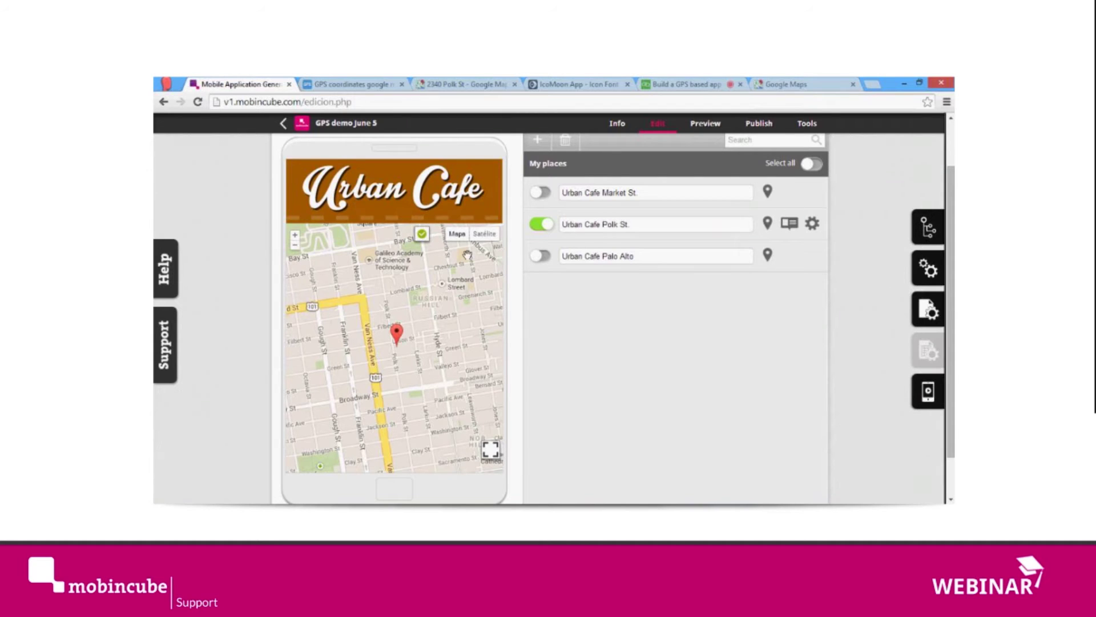
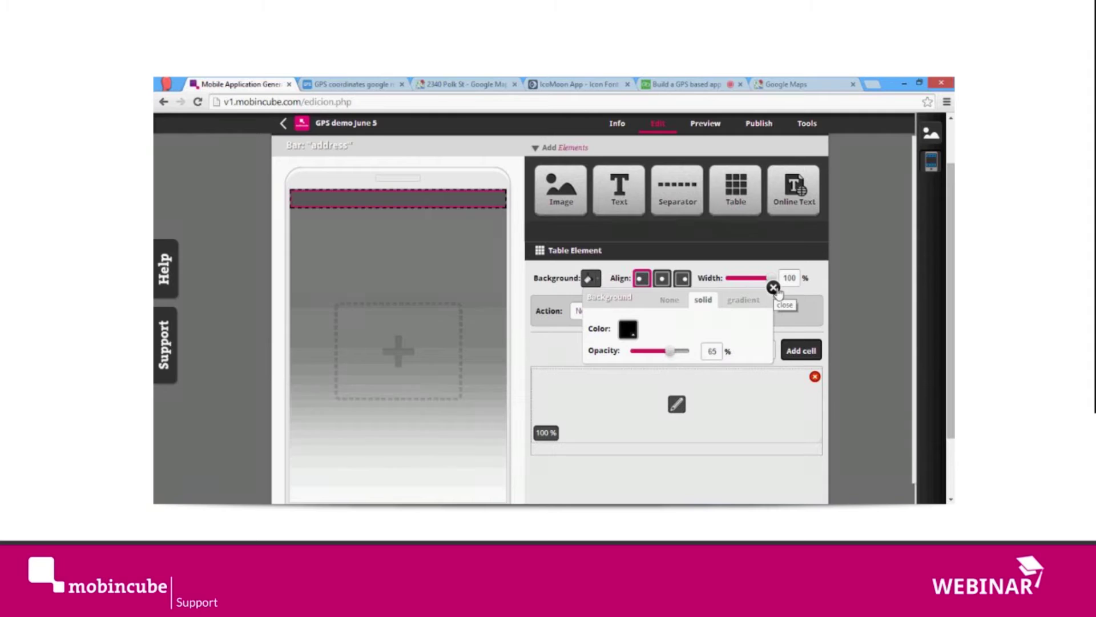
# Add a text element with the cafe's street address to the table cell in the address bar.
pyautogui.click(773, 288)
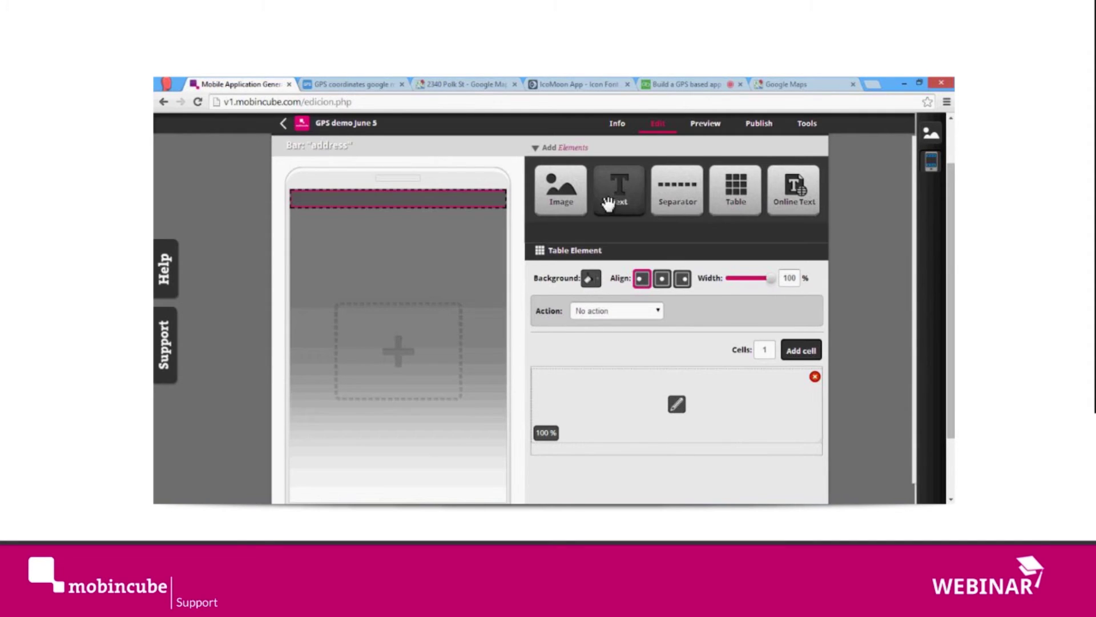
pyautogui.moveTo(632, 198); pyautogui.dragTo(656, 392)
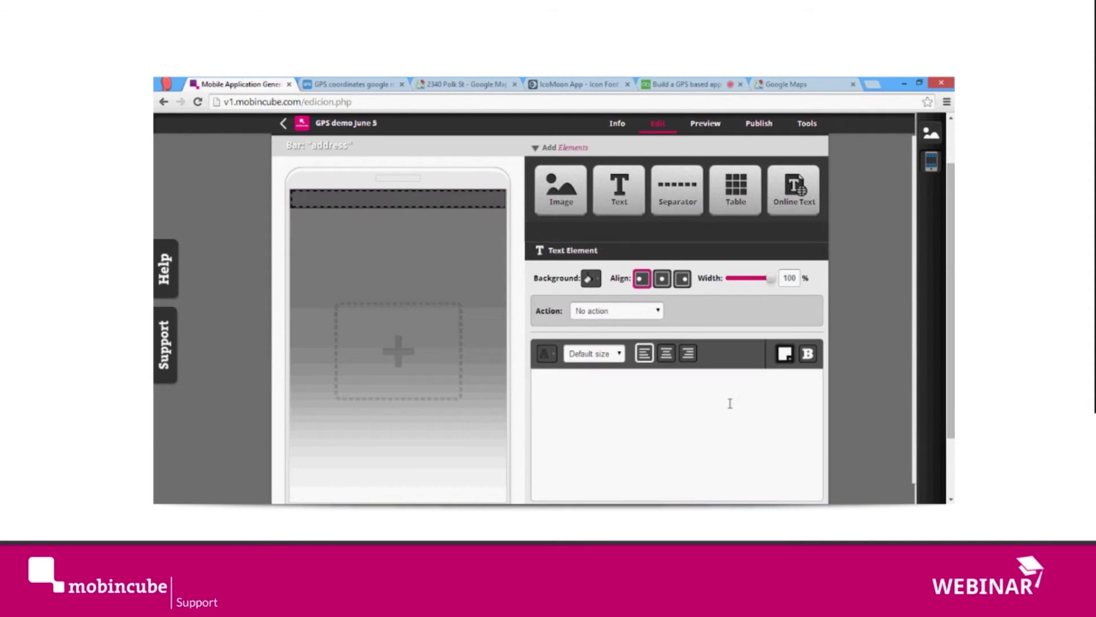
pyautogui.write('2340 Folk St.')
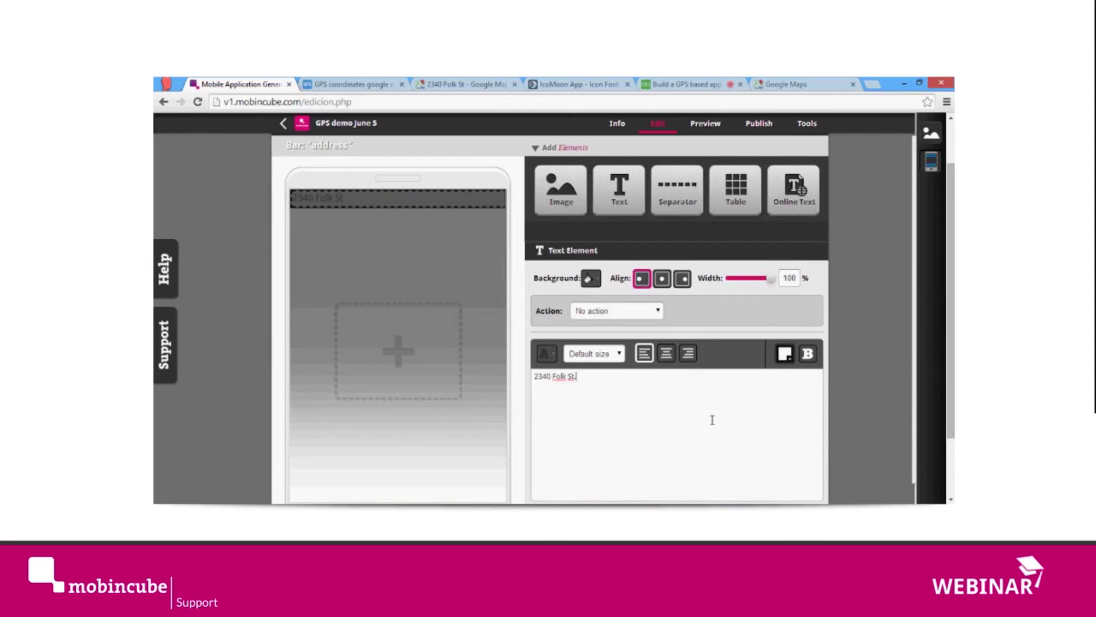
# Center the street address text, set its size to Medium and color it white.
pyautogui.click(677, 362)
pyautogui.click(580, 354)
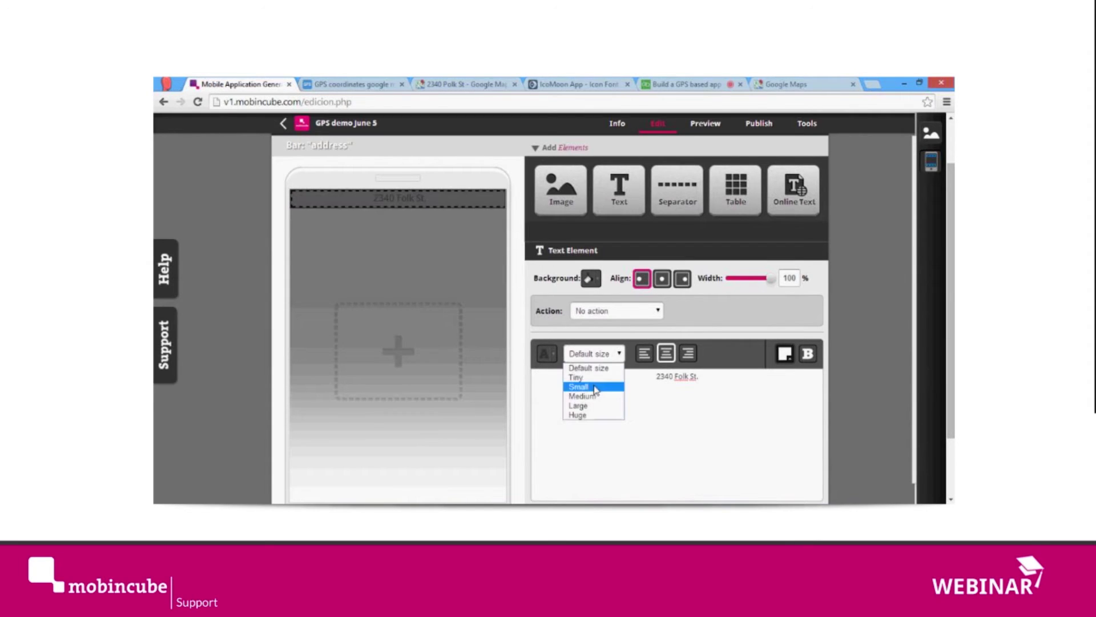
pyautogui.click(595, 398)
pyautogui.click(546, 354)
pyautogui.click(611, 478)
pyautogui.click(735, 350)
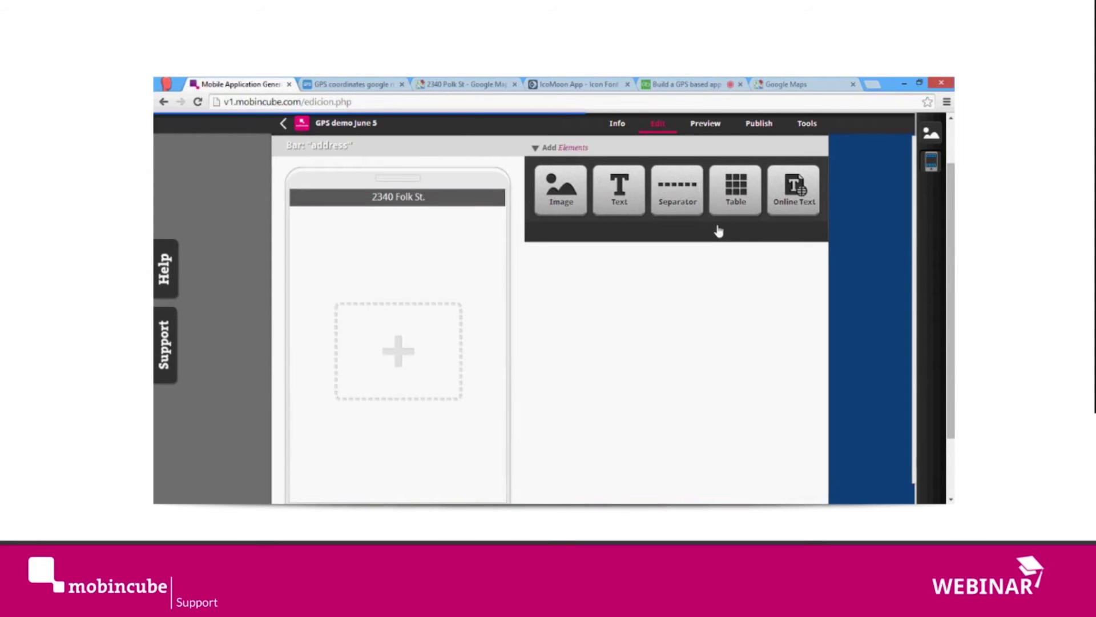
# Add a second table row below the street address containing the text "Russin Hill, San Francisco".
pyautogui.click(457, 206)
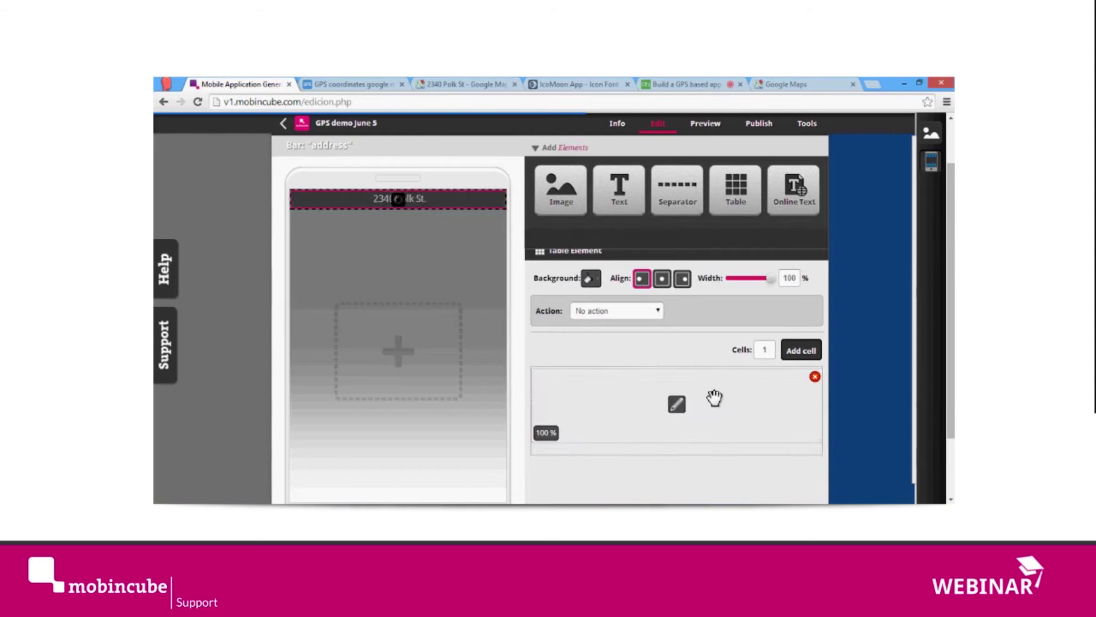
pyautogui.click(678, 396)
pyautogui.write('San')
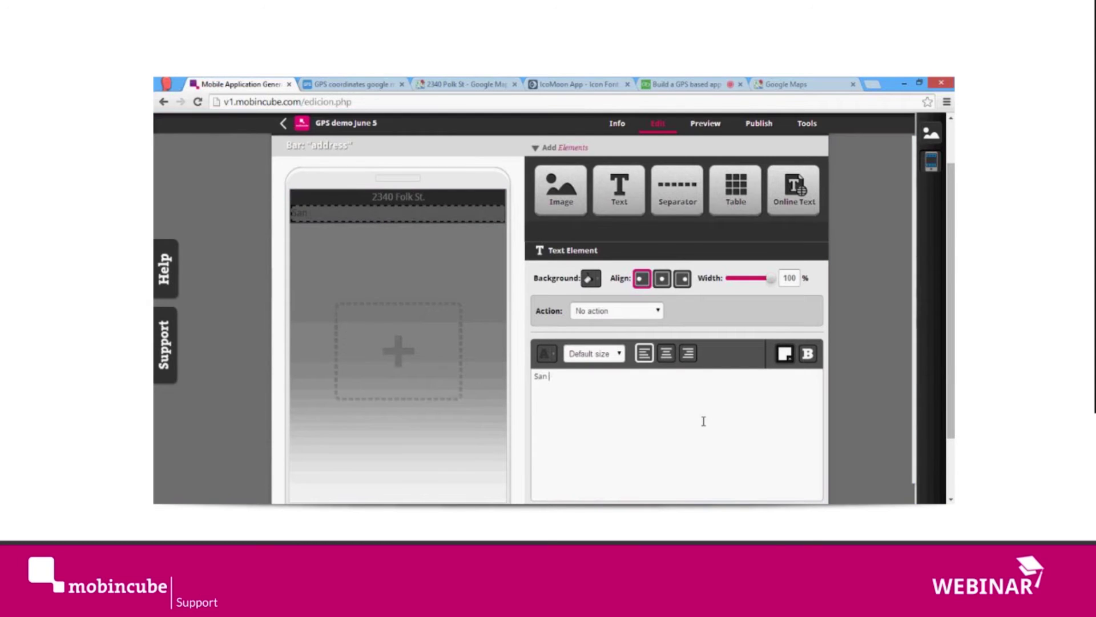
pyautogui.write(' FranciscoRussin Hill')
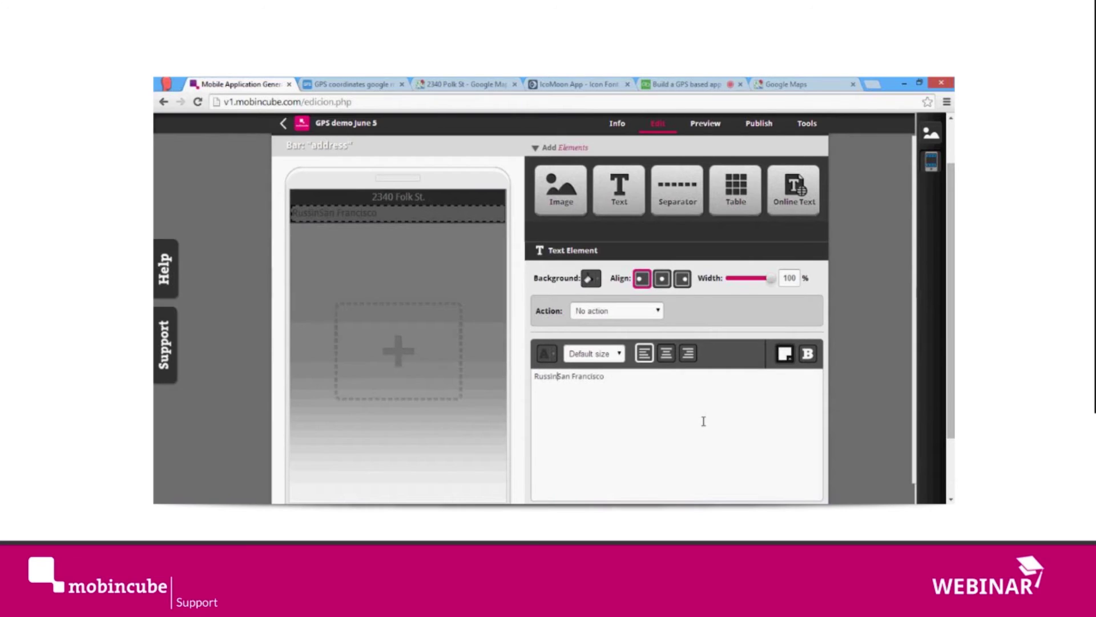
pyautogui.write(',')
# Center the neighborhood and city text, set its size to Small and color it light gray.
pyautogui.click(666, 353)
pyautogui.click(621, 352)
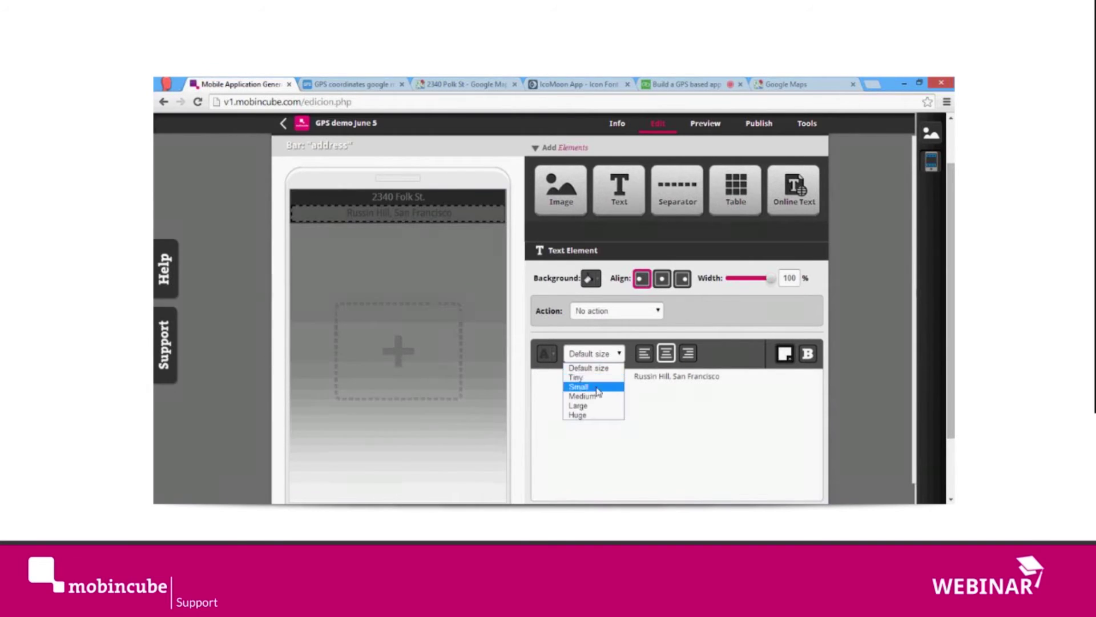
pyautogui.click(613, 379)
pyautogui.click(545, 354)
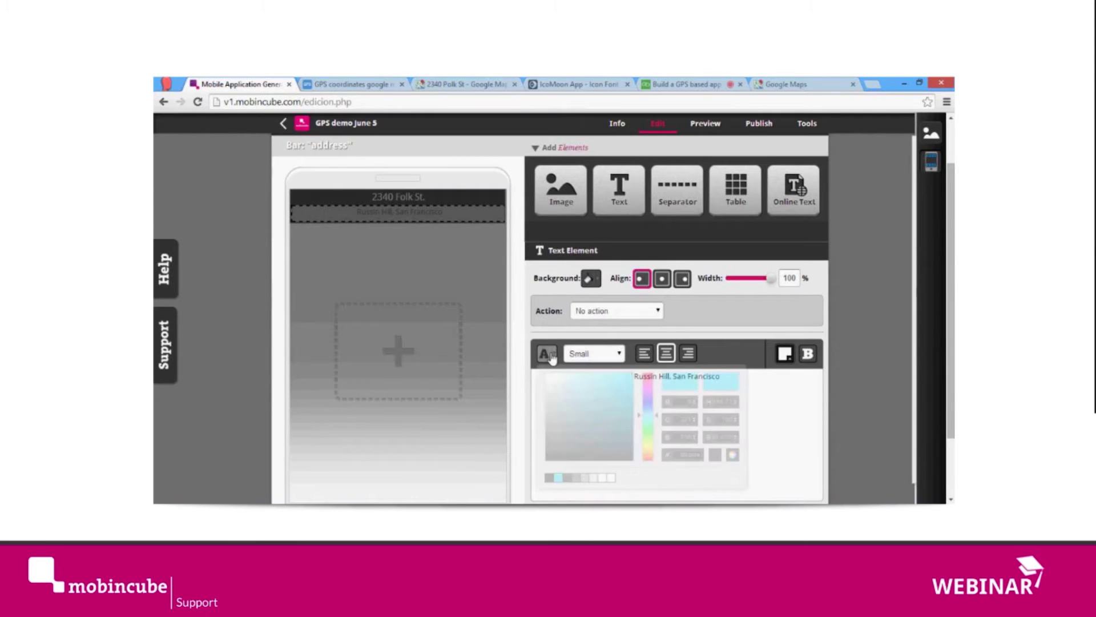
pyautogui.moveTo(541, 410); pyautogui.dragTo(536, 395)
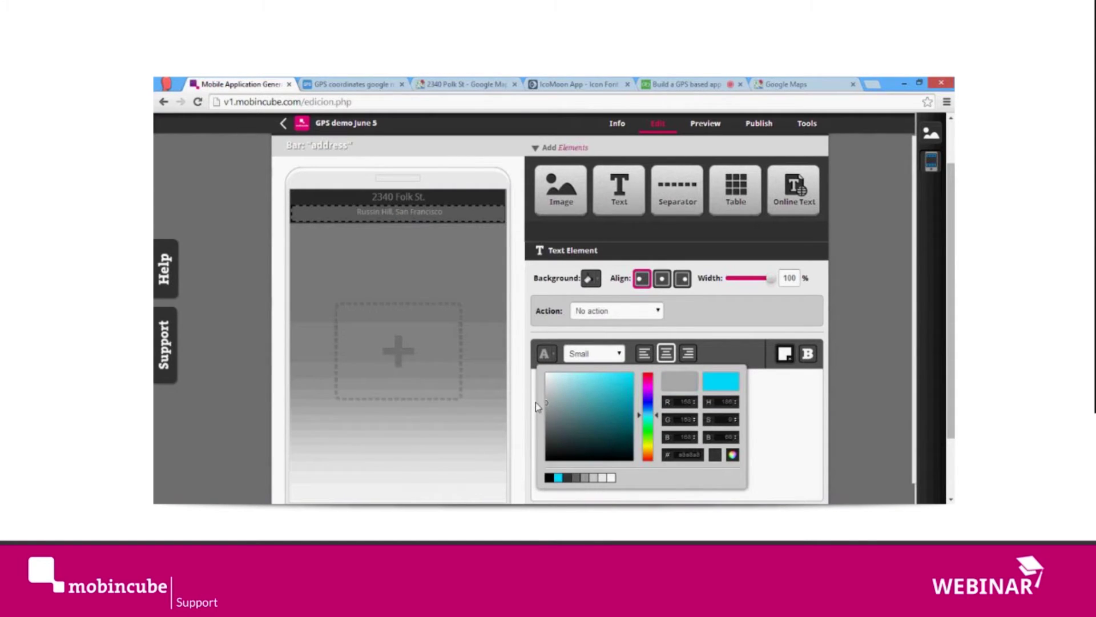
pyautogui.click(841, 324)
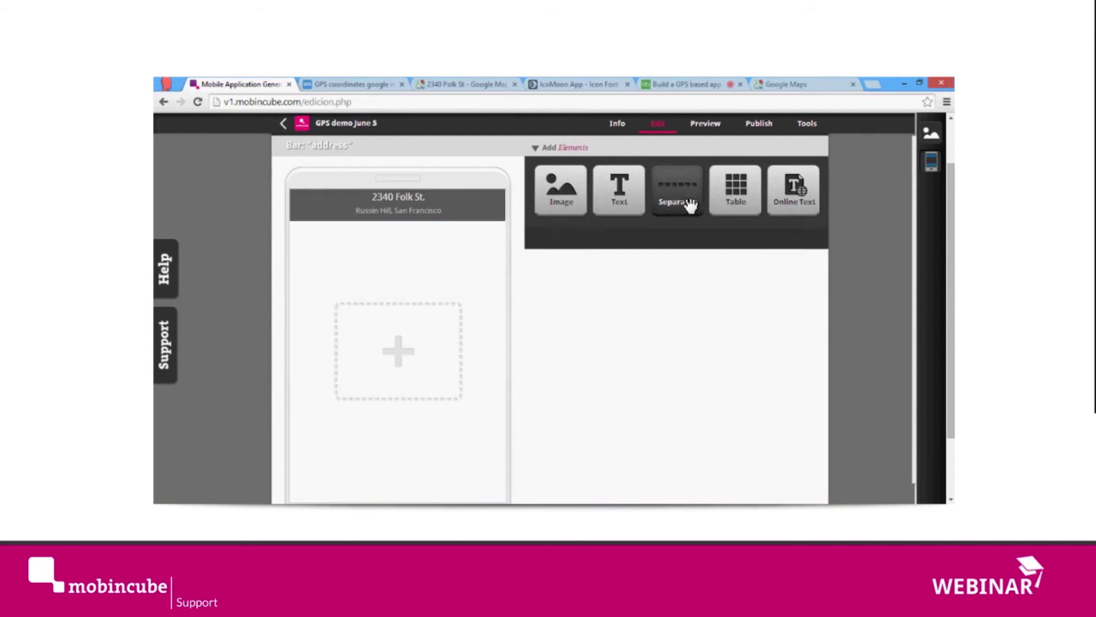
# Add a table row below the address texts containing a separator with the No line style.
pyautogui.click(472, 205)
pyautogui.moveTo(678, 188); pyautogui.dragTo(637, 415)
pyautogui.click(736, 334)
pyautogui.click(736, 340)
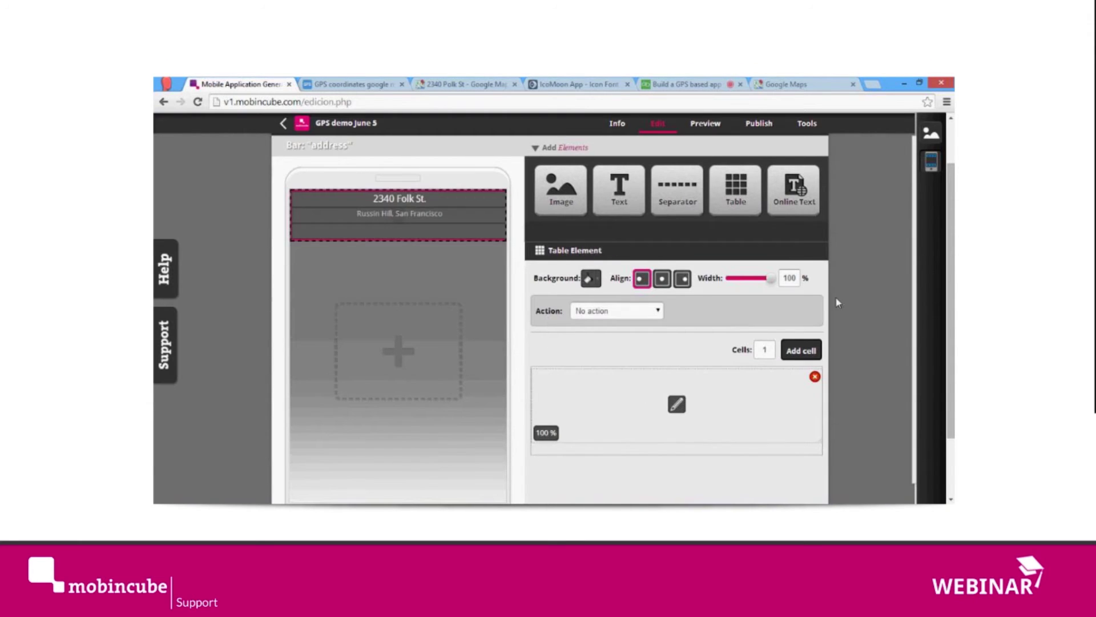
# Add another No line separator row to the address bar and move it above the street address.
pyautogui.moveTo(678, 188); pyautogui.dragTo(632, 396)
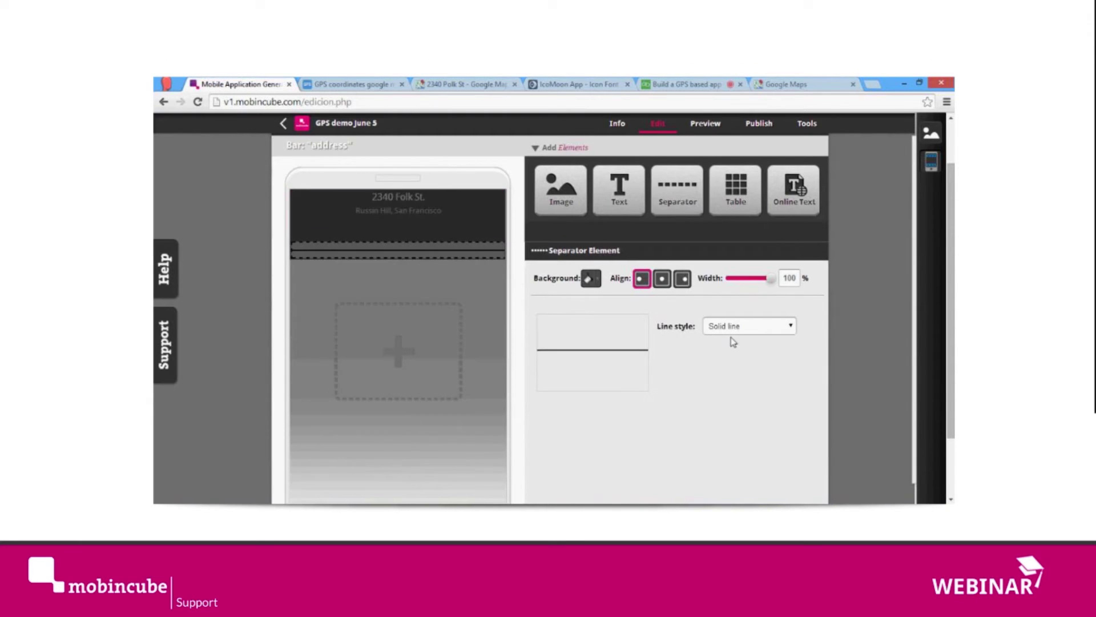
pyautogui.click(742, 326)
pyautogui.click(736, 340)
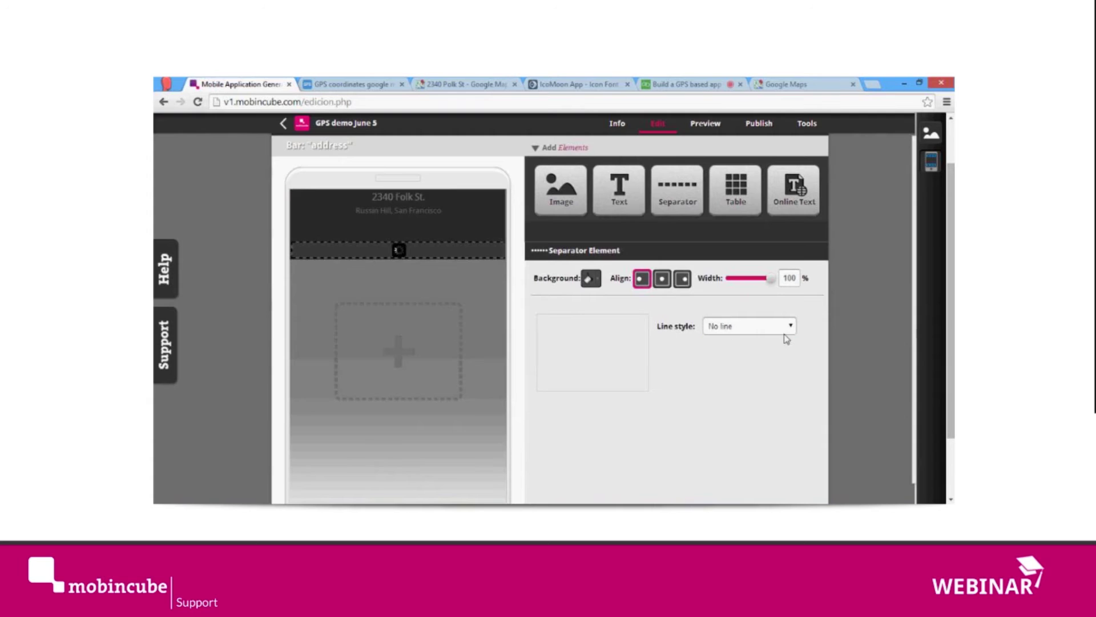
pyautogui.click(460, 255)
pyautogui.moveTo(460, 255); pyautogui.dragTo(604, 237)
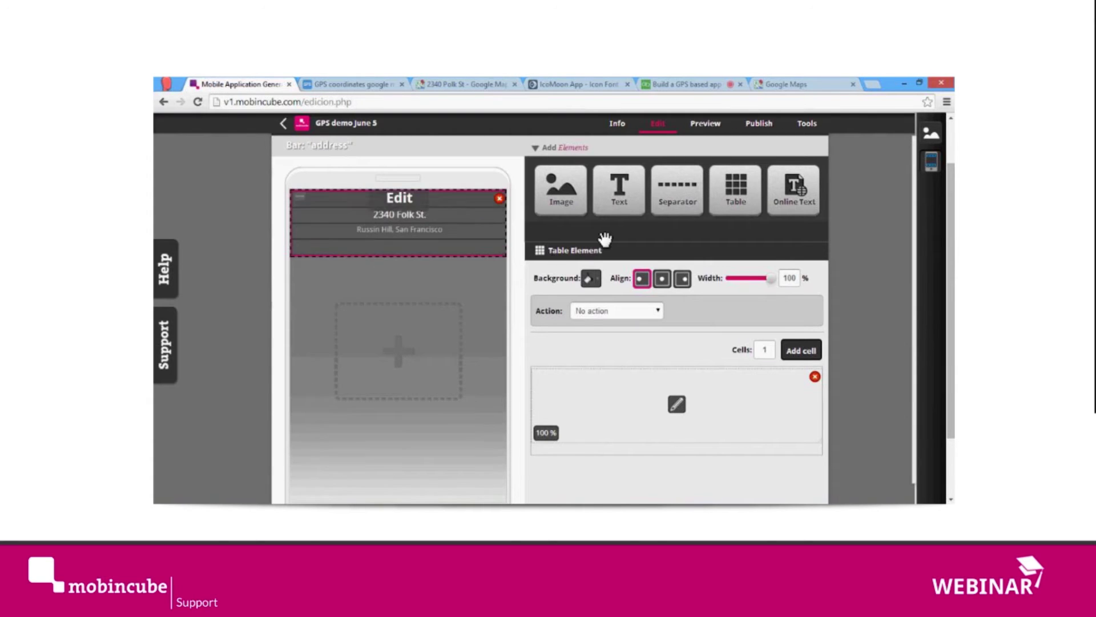
pyautogui.click(883, 240)
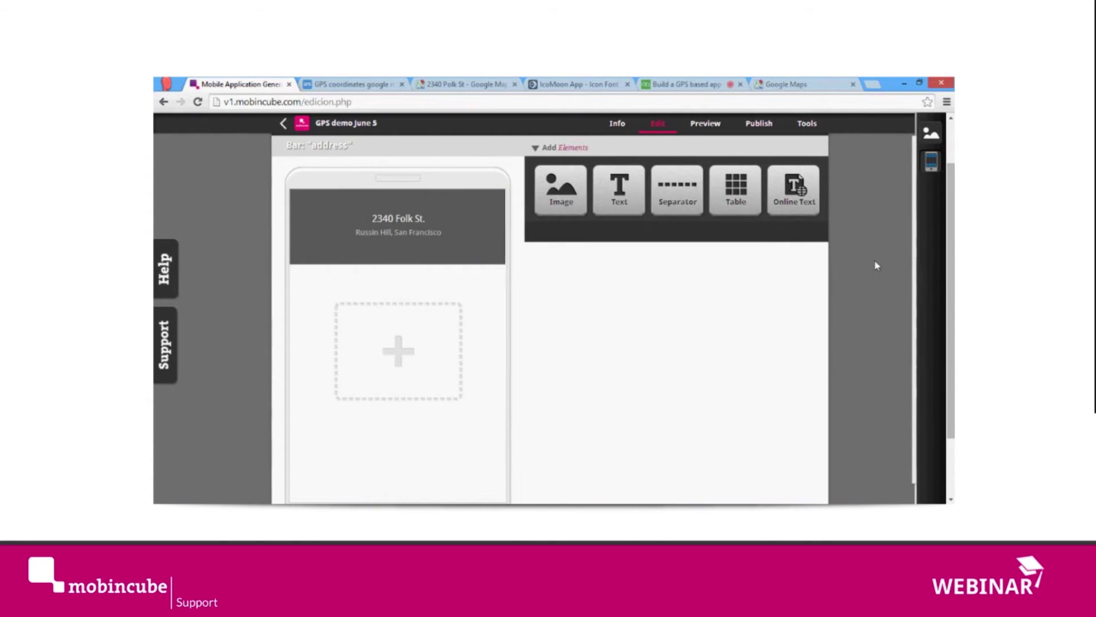
# Leave the editor of the address bar and return to the single_poi_map screen.
pyautogui.scroll(2, 566, 307)
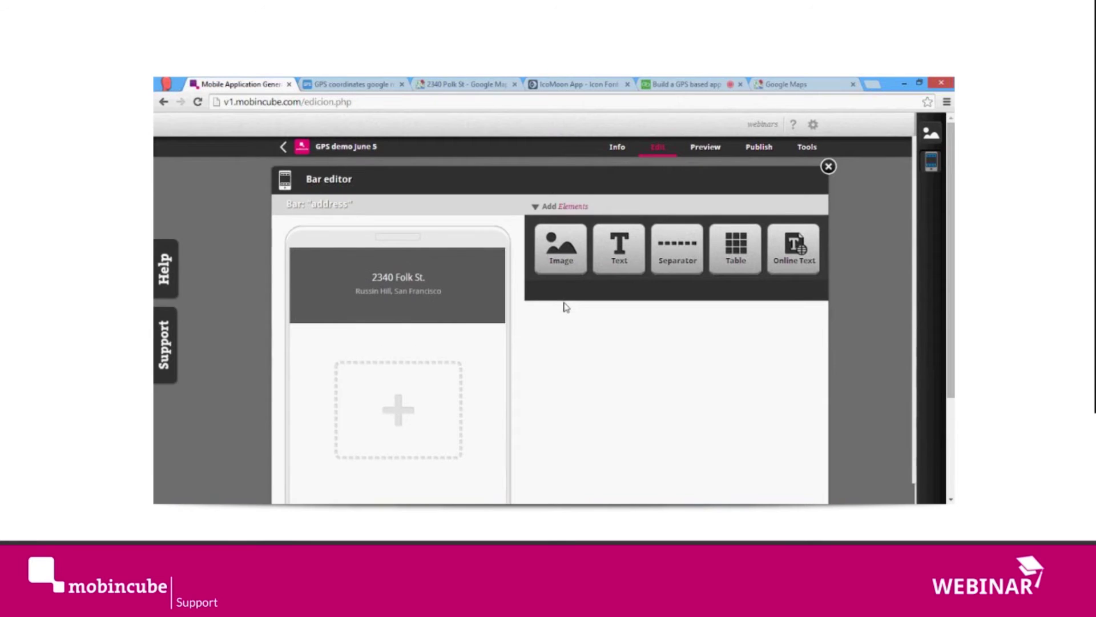
pyautogui.click(829, 167)
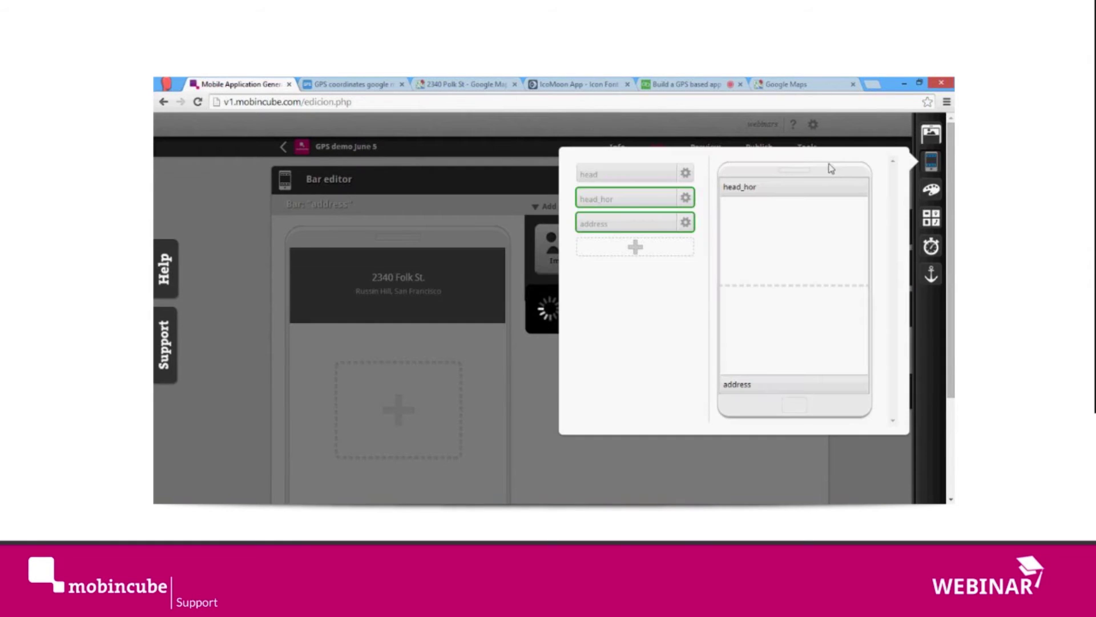
pyautogui.click(856, 476)
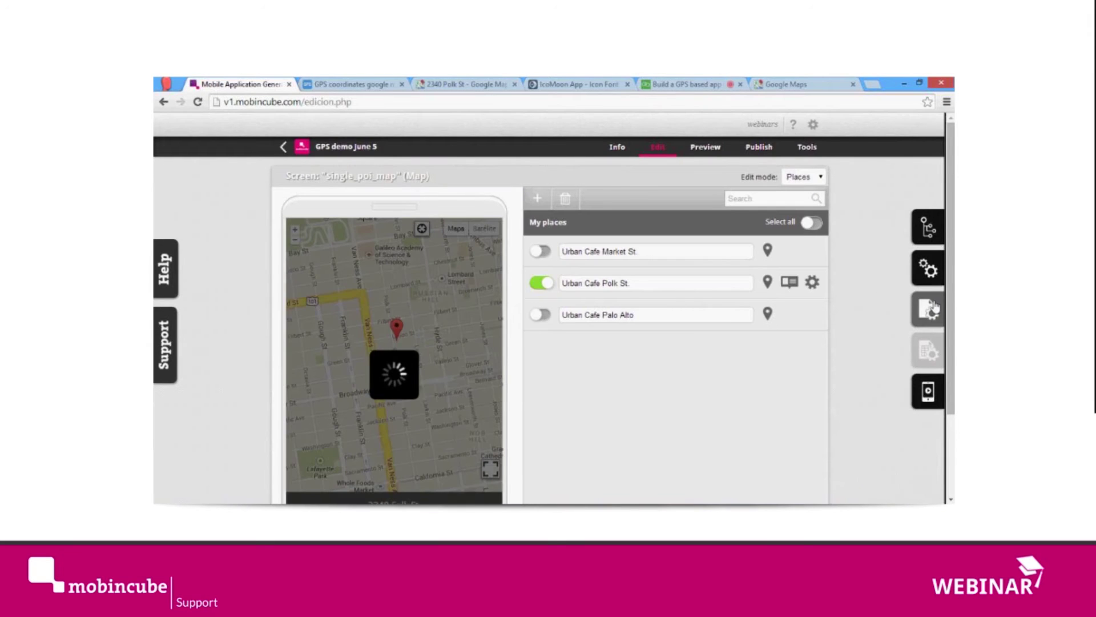
# Set bg.jpg as the background image of the single_poi_map screen.
pyautogui.click(930, 308)
pyautogui.click(931, 189)
pyautogui.click(711, 224)
pyautogui.click(869, 221)
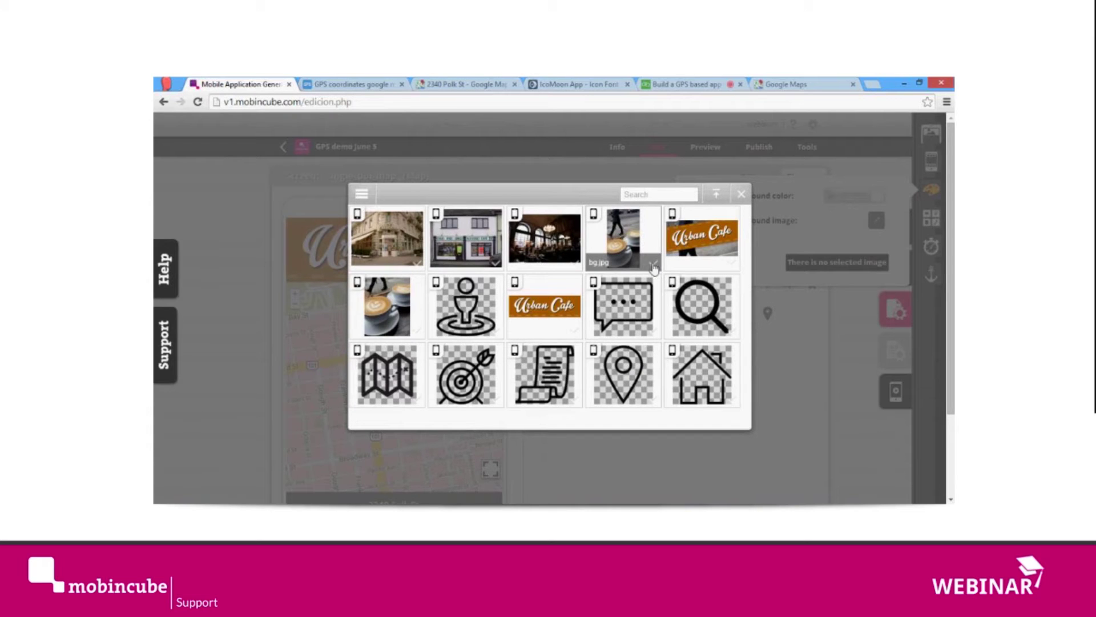
pyautogui.click(655, 239)
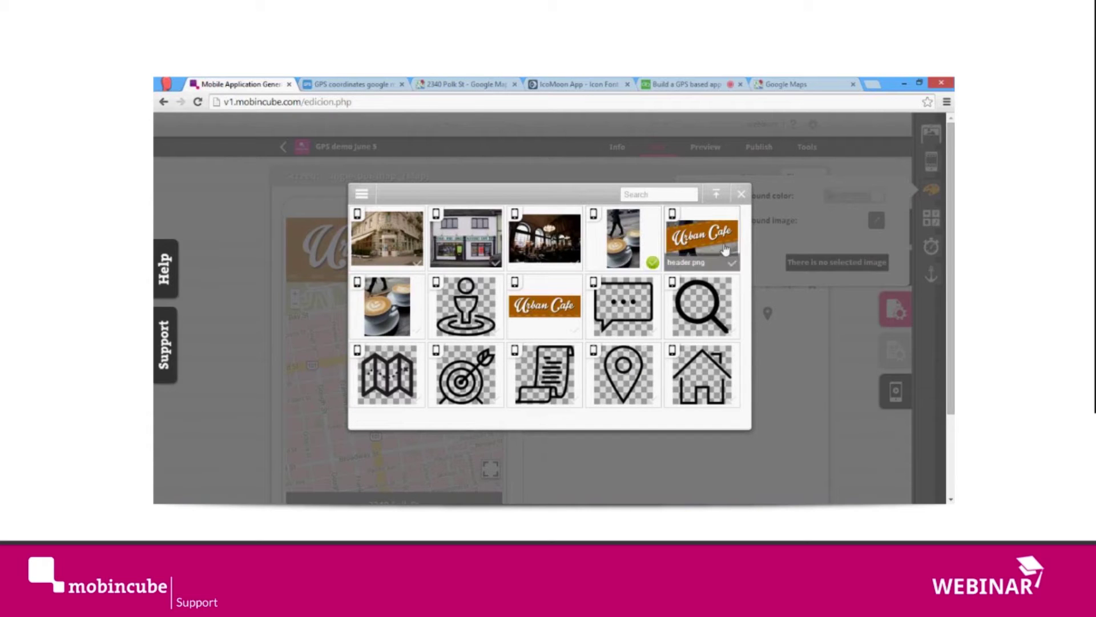
pyautogui.click(741, 194)
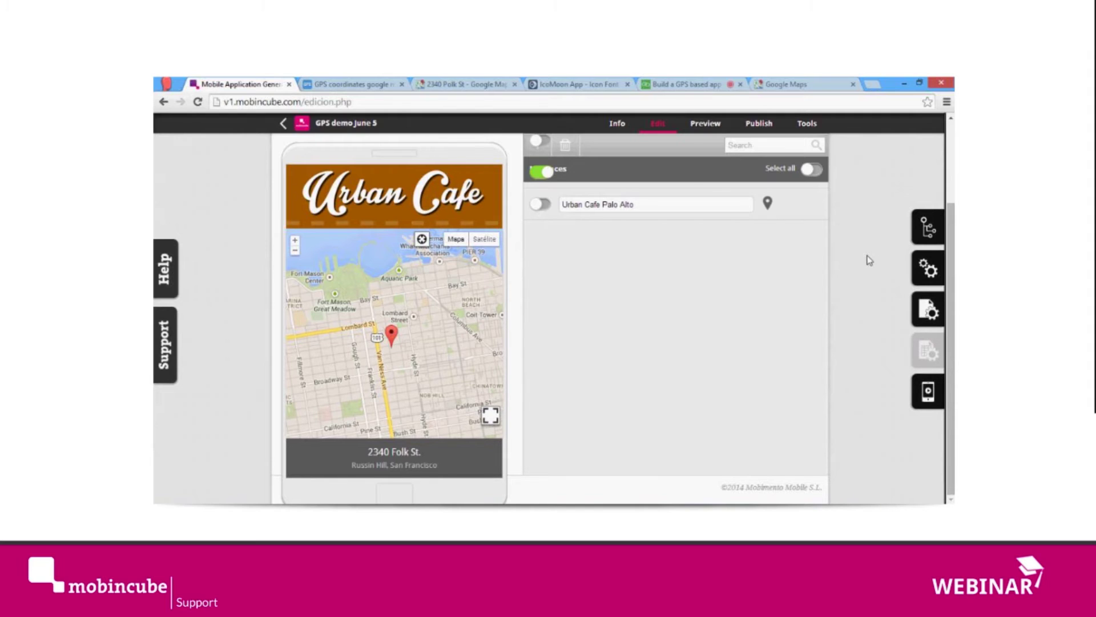
# Create a section named options and place it in the screen header below head_hor.
pyautogui.click(930, 308)
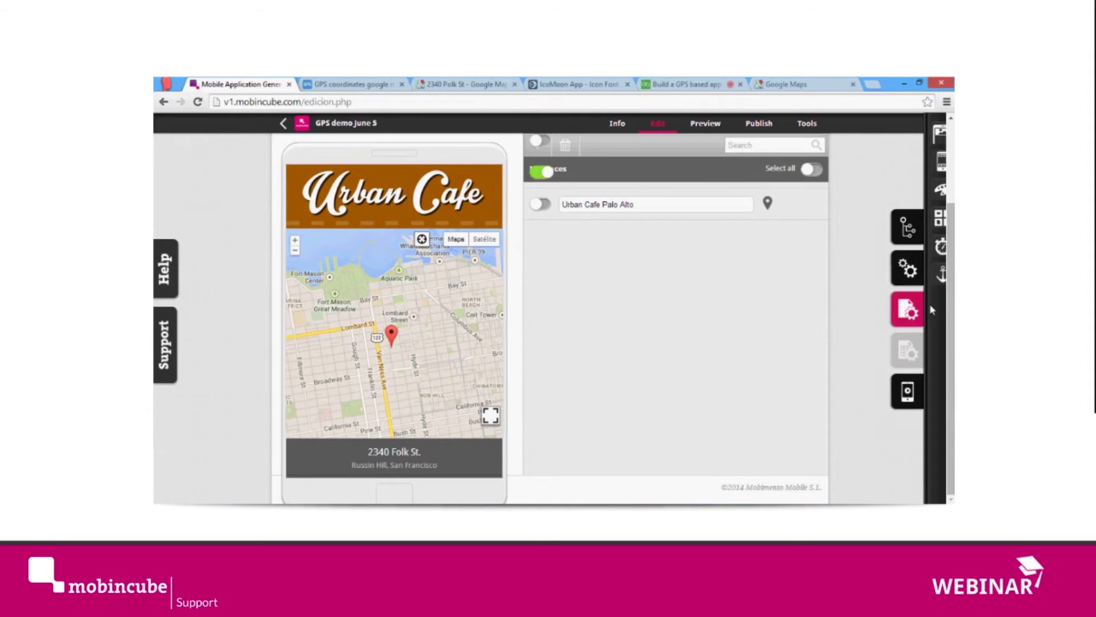
pyautogui.click(938, 165)
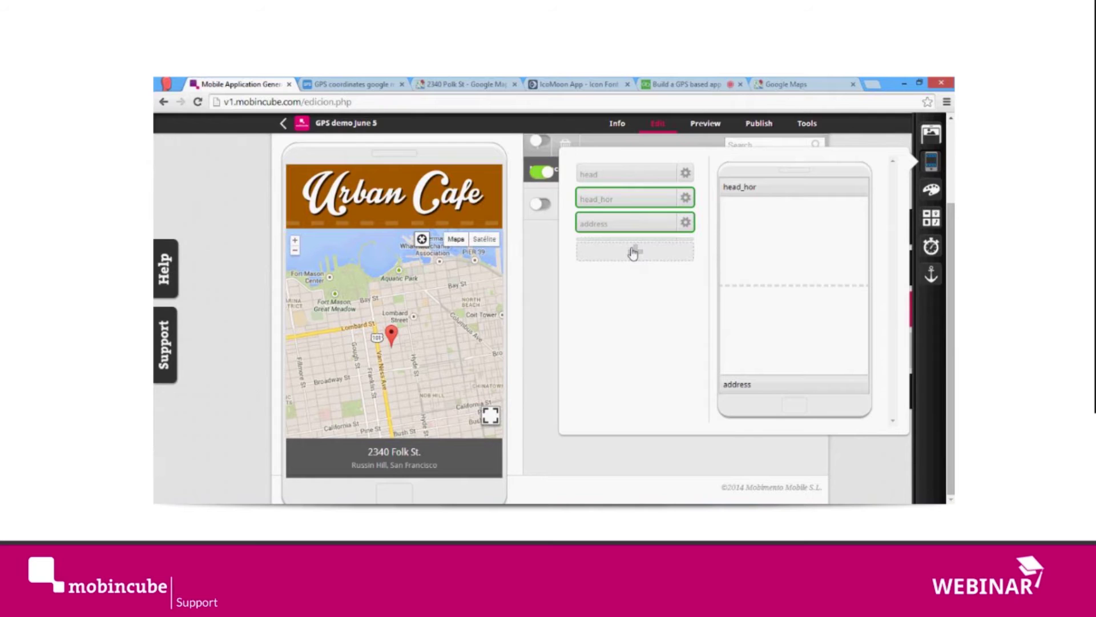
pyautogui.click(634, 252)
pyautogui.write('op')
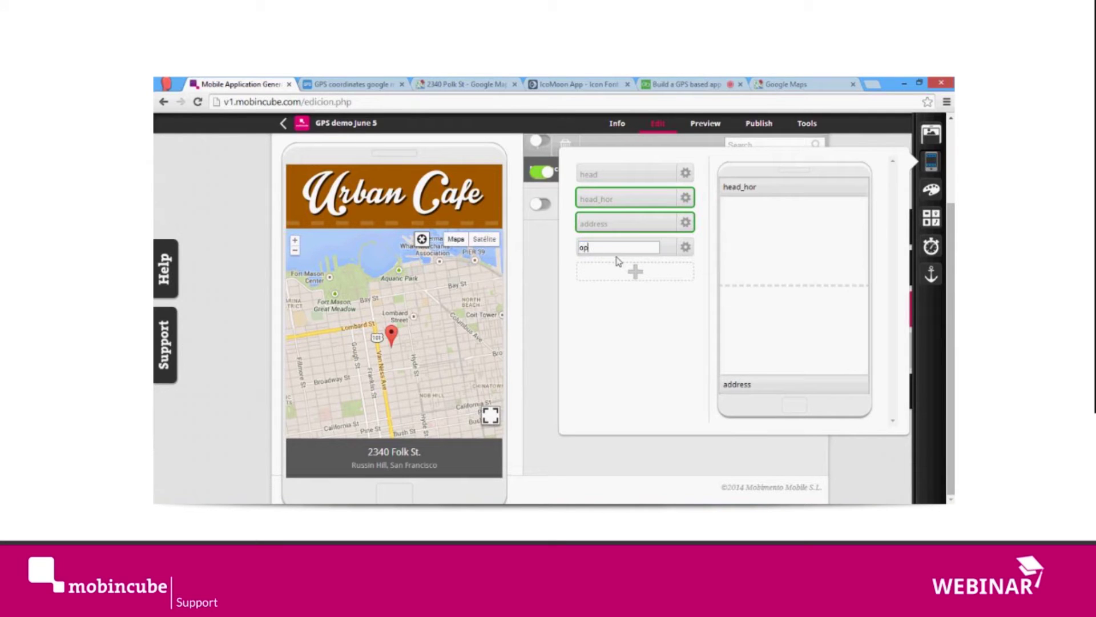
pyautogui.write('tions')
pyautogui.click(627, 342)
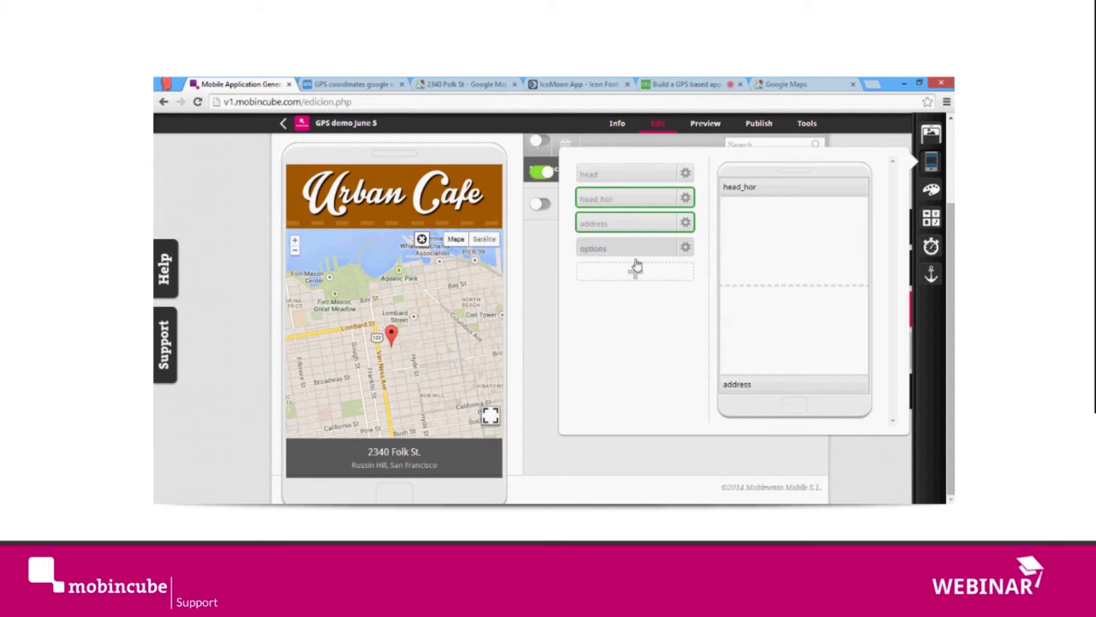
pyautogui.moveTo(612, 249); pyautogui.dragTo(784, 185)
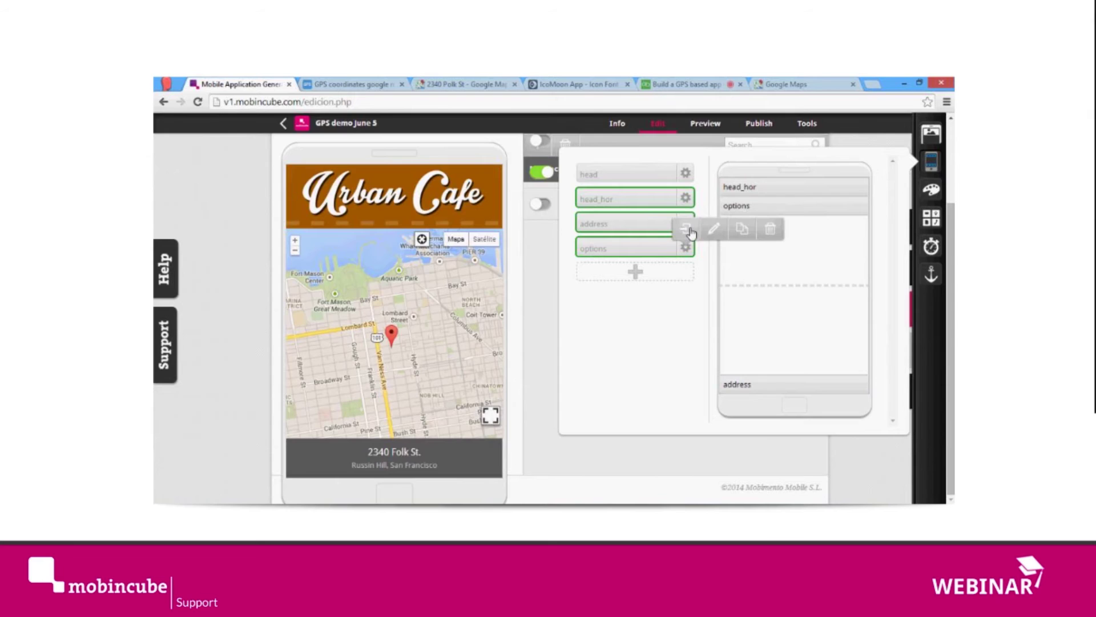
# Open the options bar for editing and add a two-cell table split 85 % and 15 %.
pyautogui.click(688, 230)
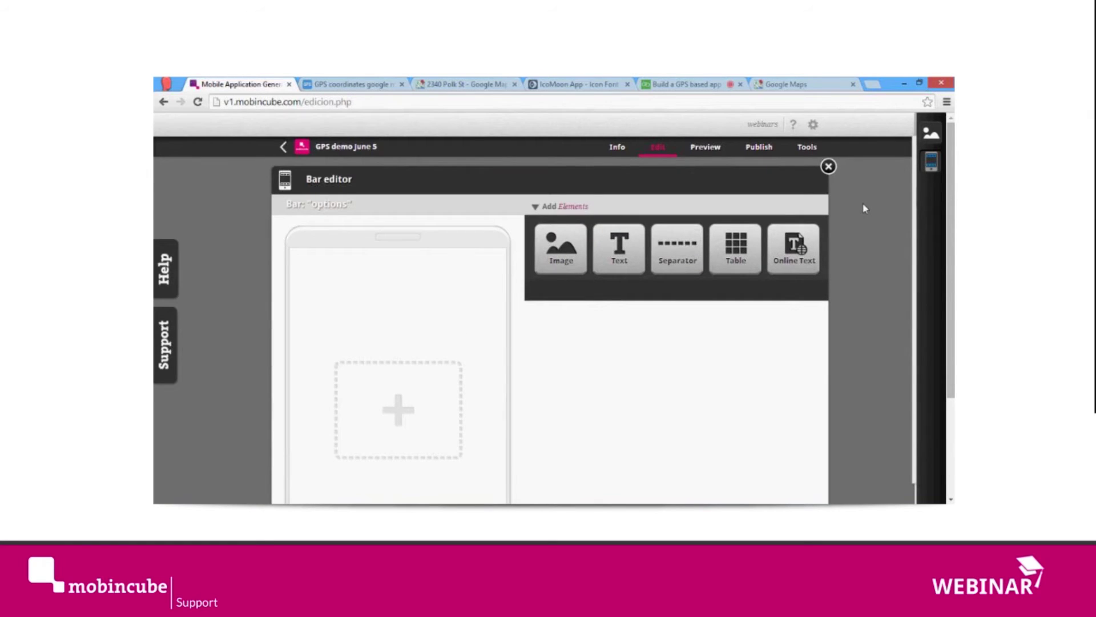
pyautogui.moveTo(736, 249); pyautogui.dragTo(447, 299)
pyautogui.scroll(-2, 676, 391)
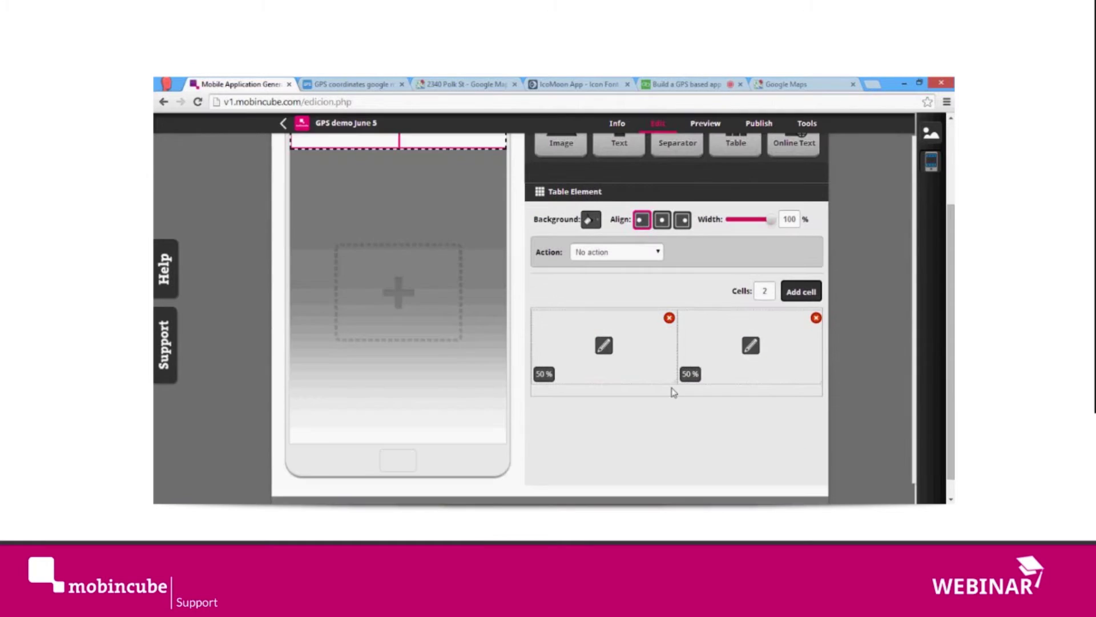
pyautogui.moveTo(685, 346); pyautogui.dragTo(721, 357)
pyautogui.click(817, 391)
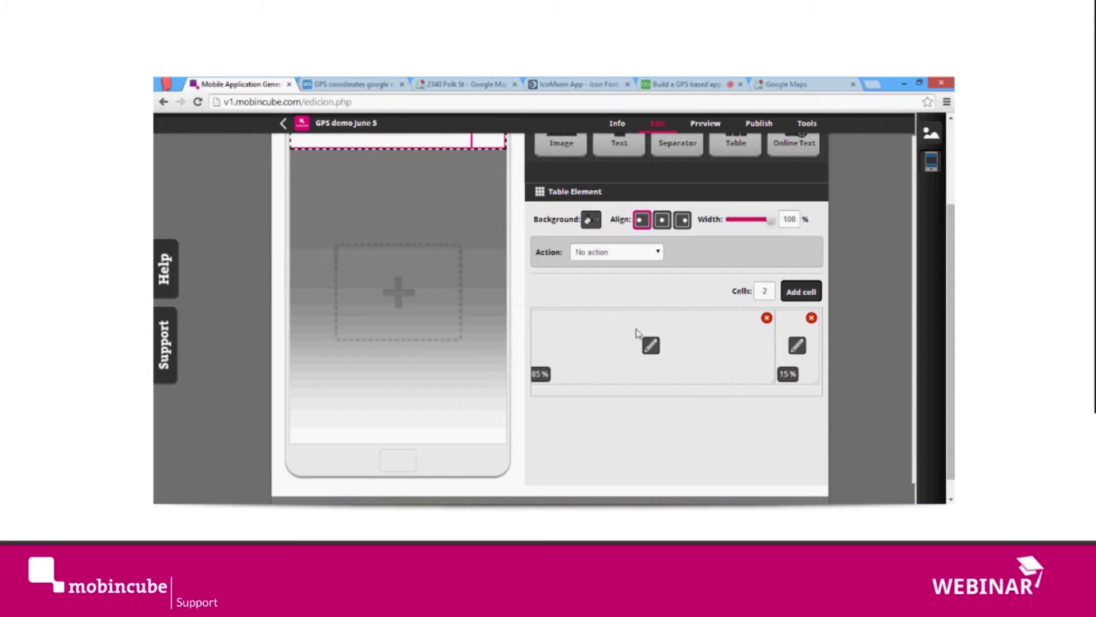
# Give the options bar's table a solid white background with 62 % opacity.
pyautogui.click(594, 221)
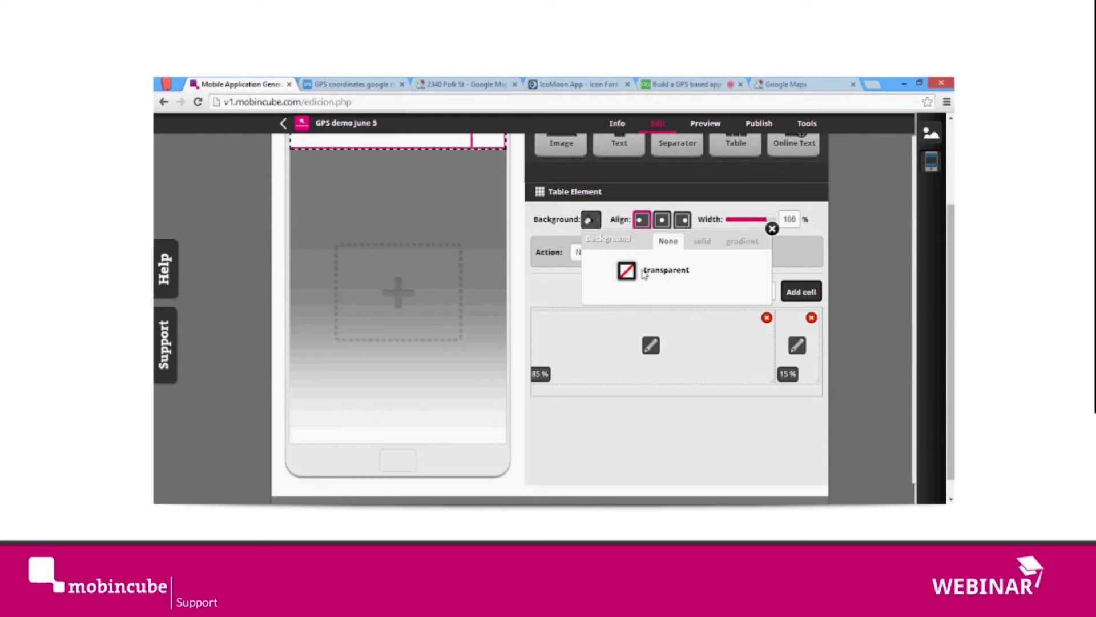
pyautogui.click(702, 240)
pyautogui.click(627, 271)
pyautogui.moveTo(685, 324); pyautogui.dragTo(596, 271)
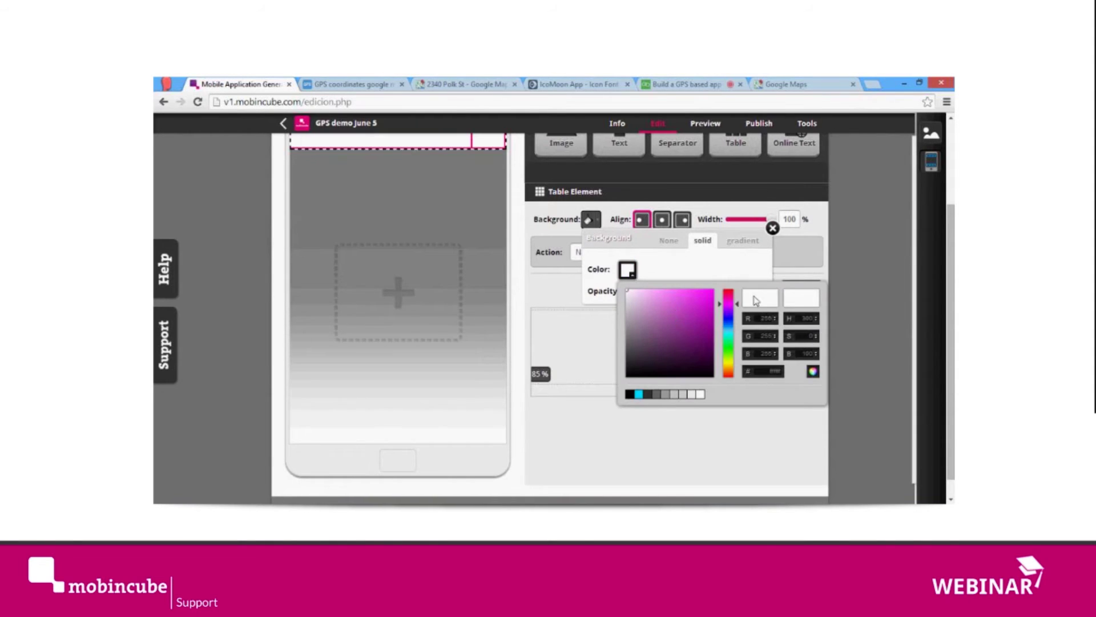
pyautogui.click(717, 270)
pyautogui.moveTo(686, 292); pyautogui.dragTo(667, 294)
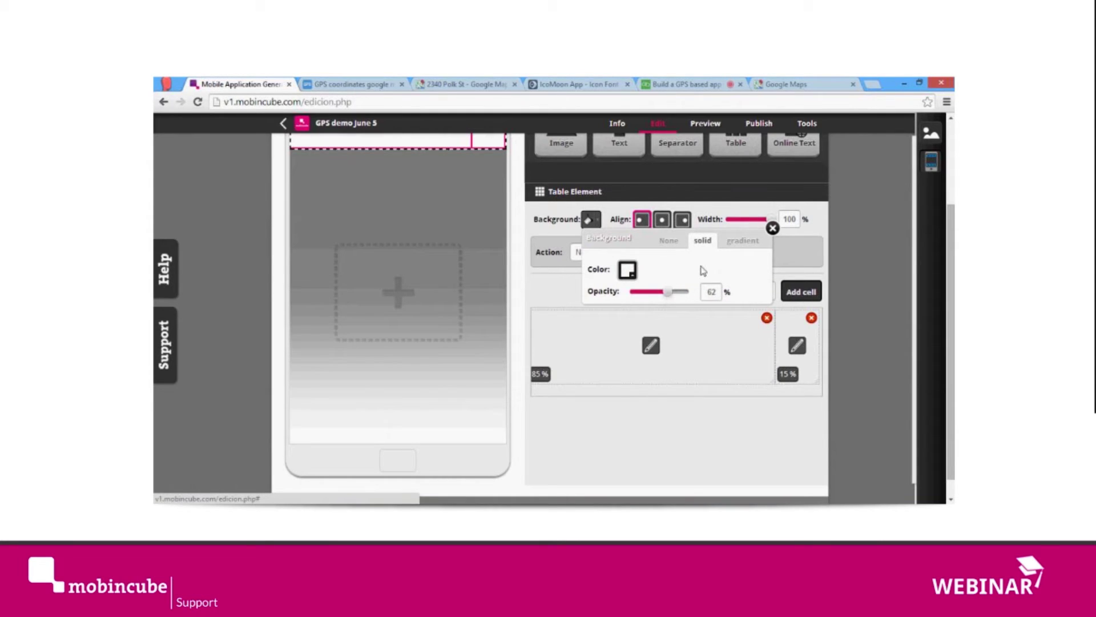
# Add an image to the 15 % cell of the options bar's table and assign it the target-and-arrow icon.
pyautogui.click(773, 228)
pyautogui.scroll(2, 560, 279)
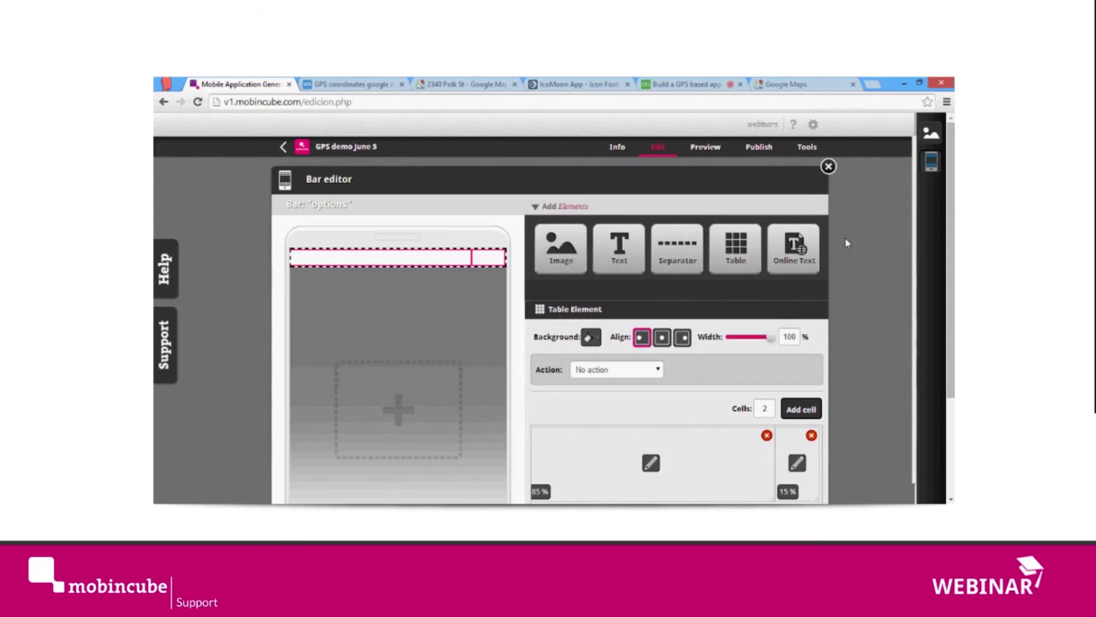
pyautogui.moveTo(561, 251); pyautogui.dragTo(797, 463)
pyautogui.scroll(-2, 791, 457)
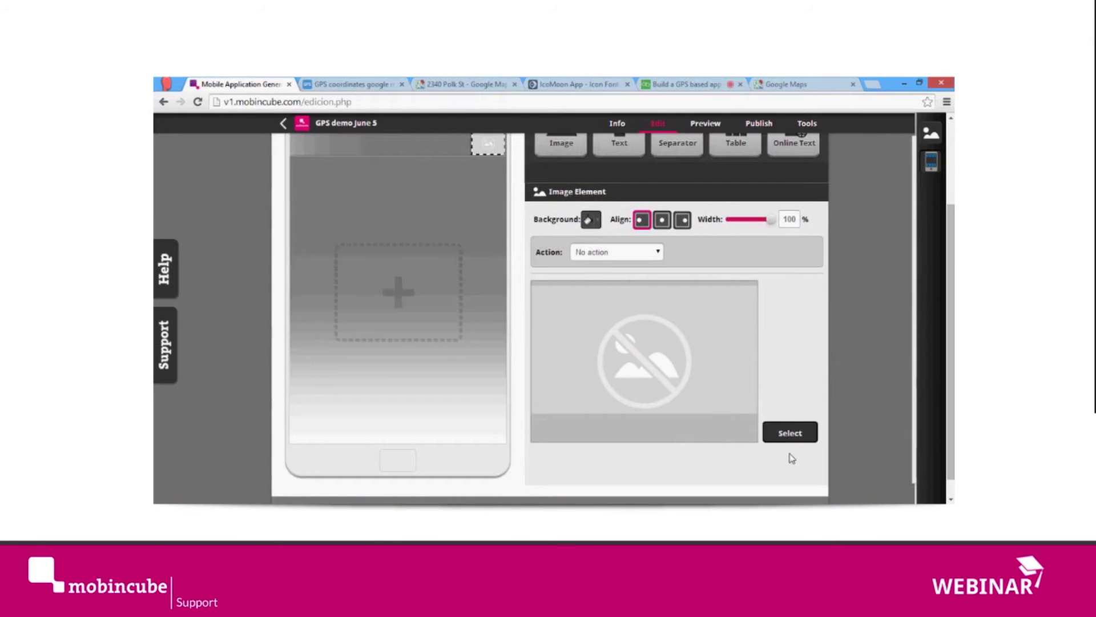
pyautogui.click(792, 437)
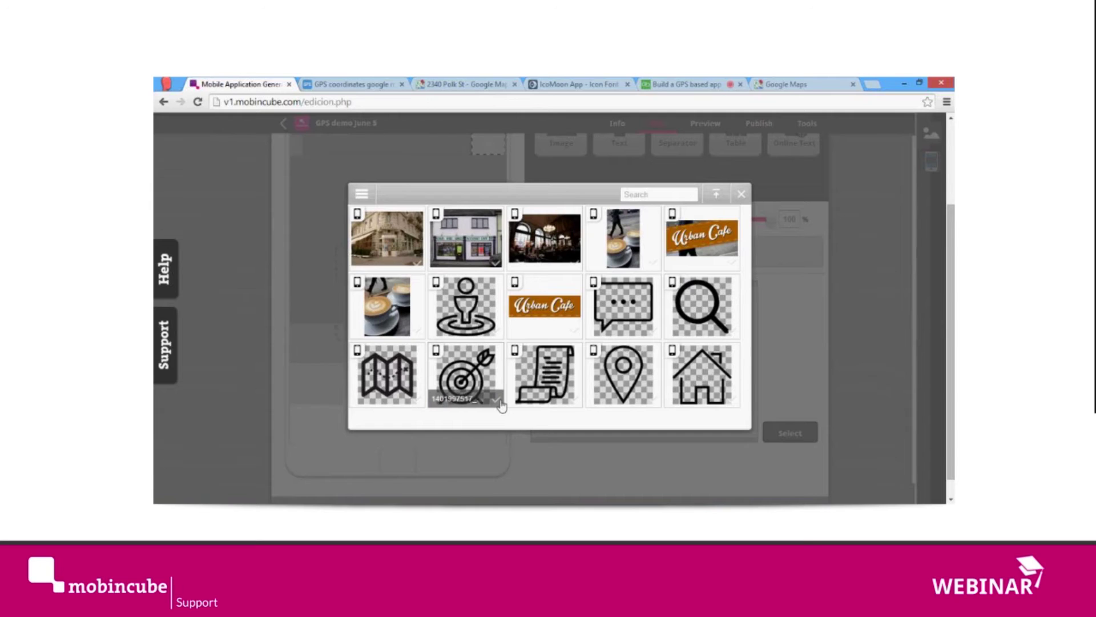
pyautogui.click(499, 402)
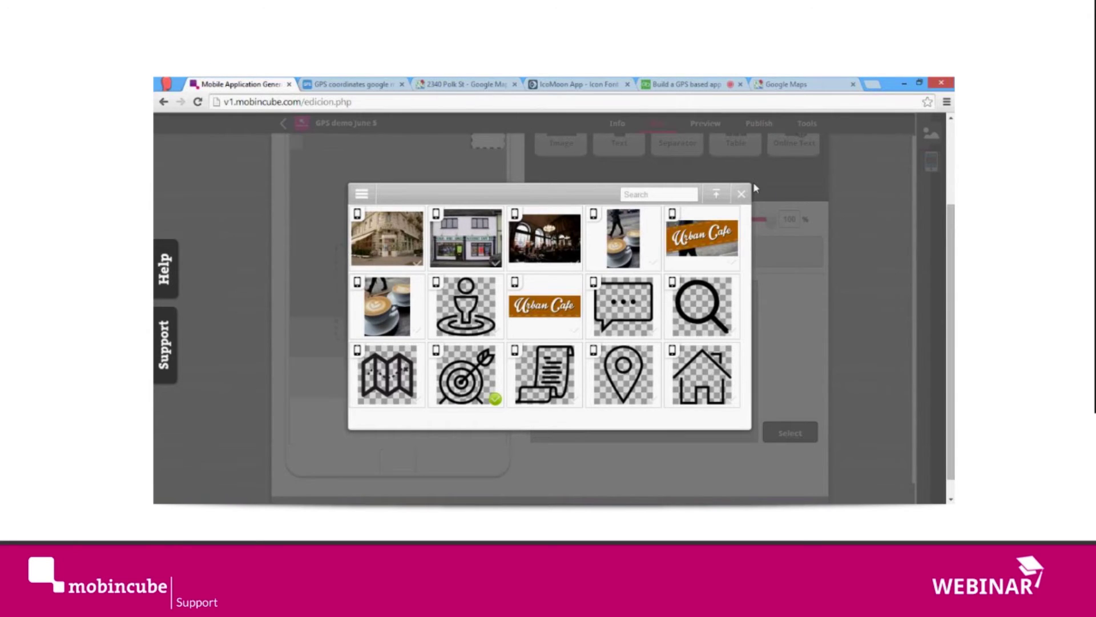
pyautogui.click(742, 195)
pyautogui.scroll(1, 848, 235)
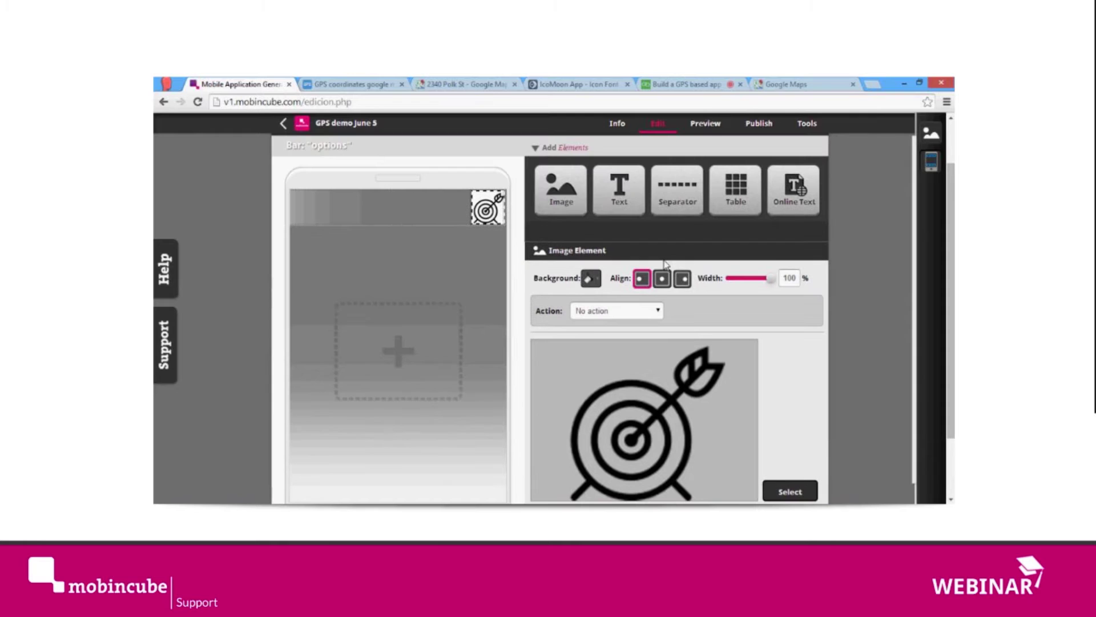
# Set the target icon's action to My location and close the options bar editor.
pyautogui.click(601, 314)
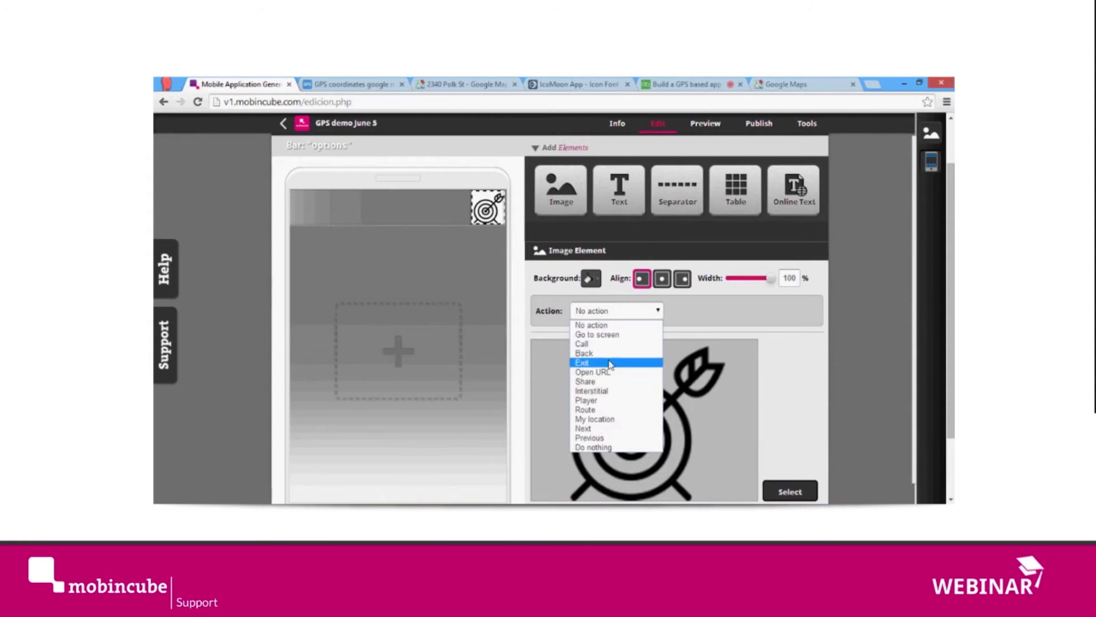
pyautogui.click(588, 421)
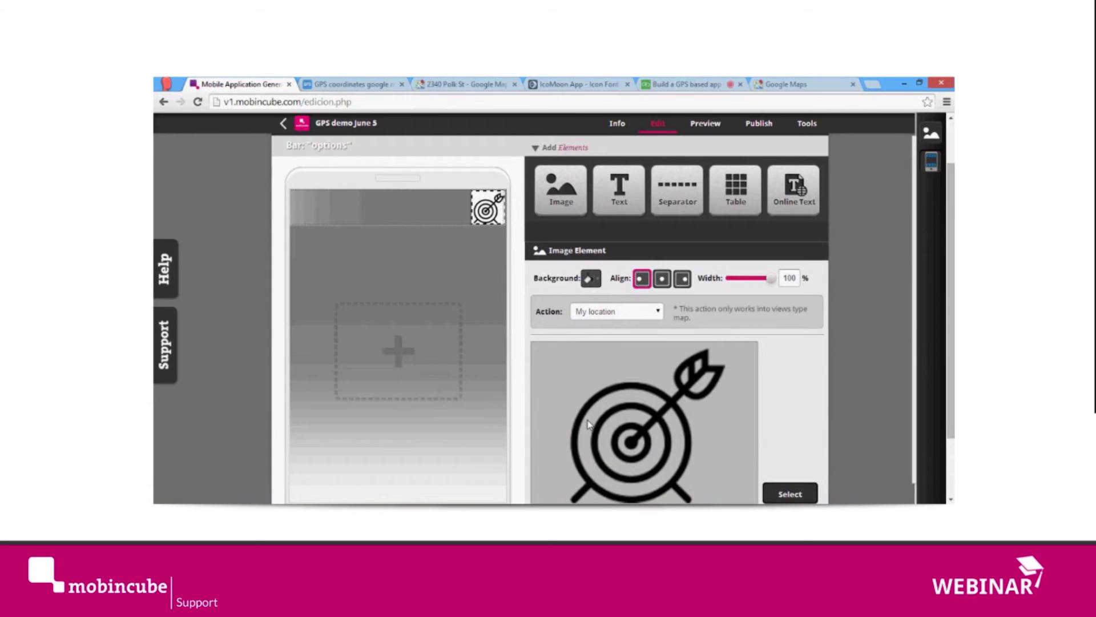
pyautogui.click(853, 289)
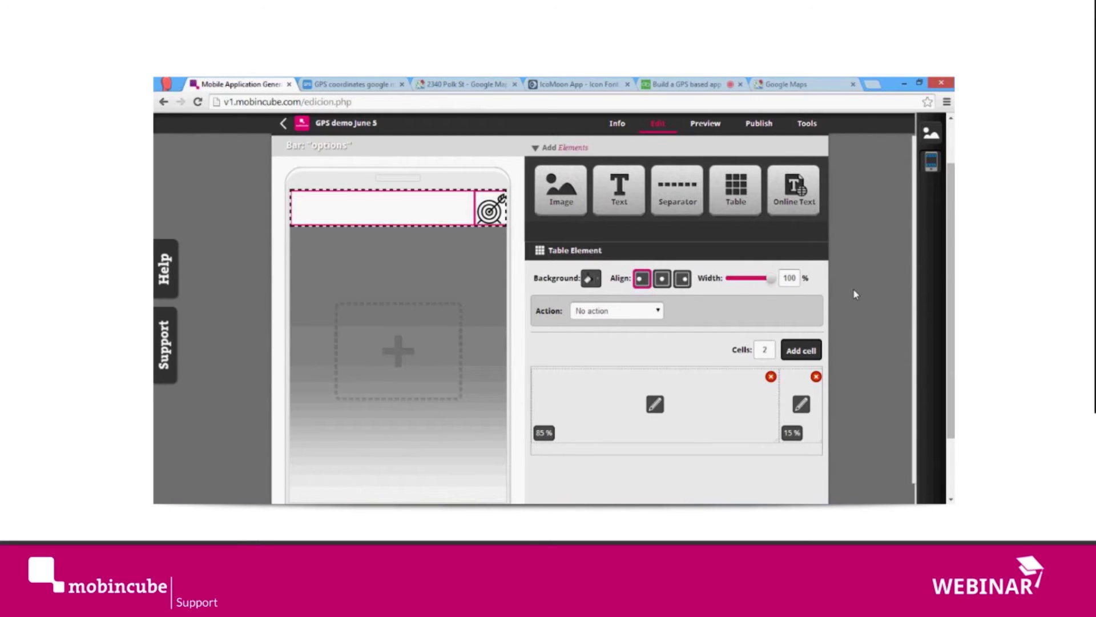
pyautogui.scroll(1, 853, 289)
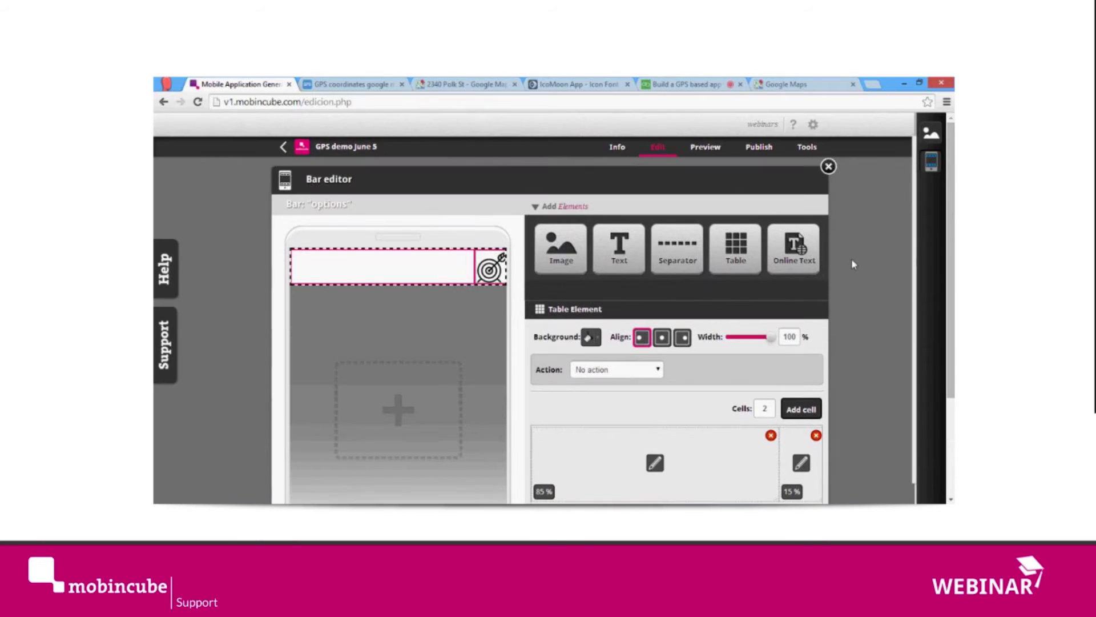
pyautogui.click(829, 167)
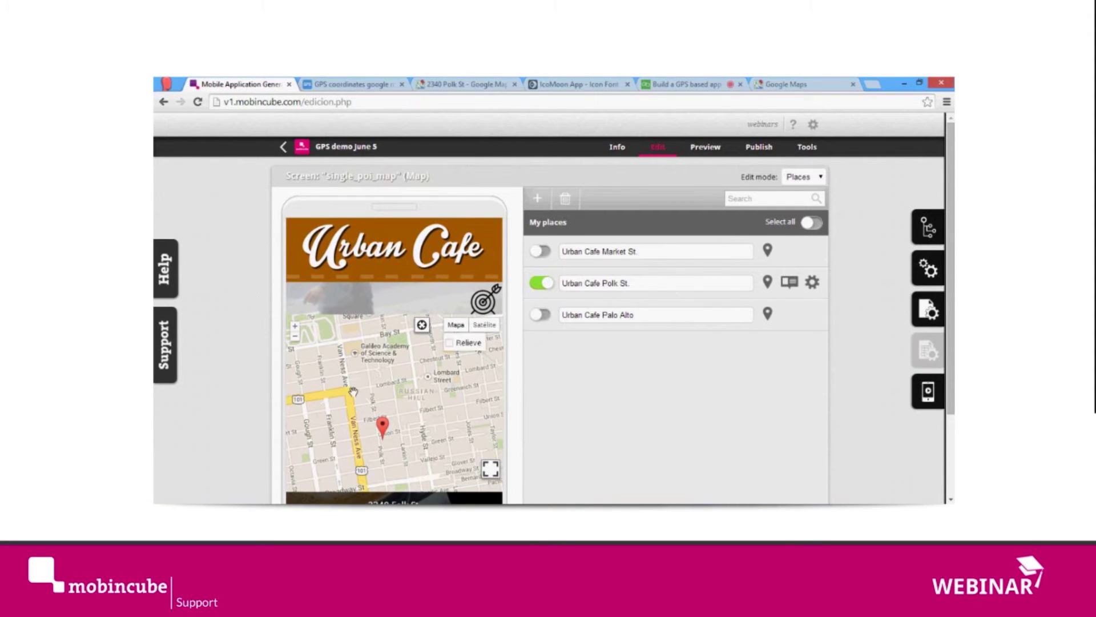
# Publish version 3 of the app for Android and HTML5, accepting the content guidelines.
pyautogui.scroll(-1, 249, 418)
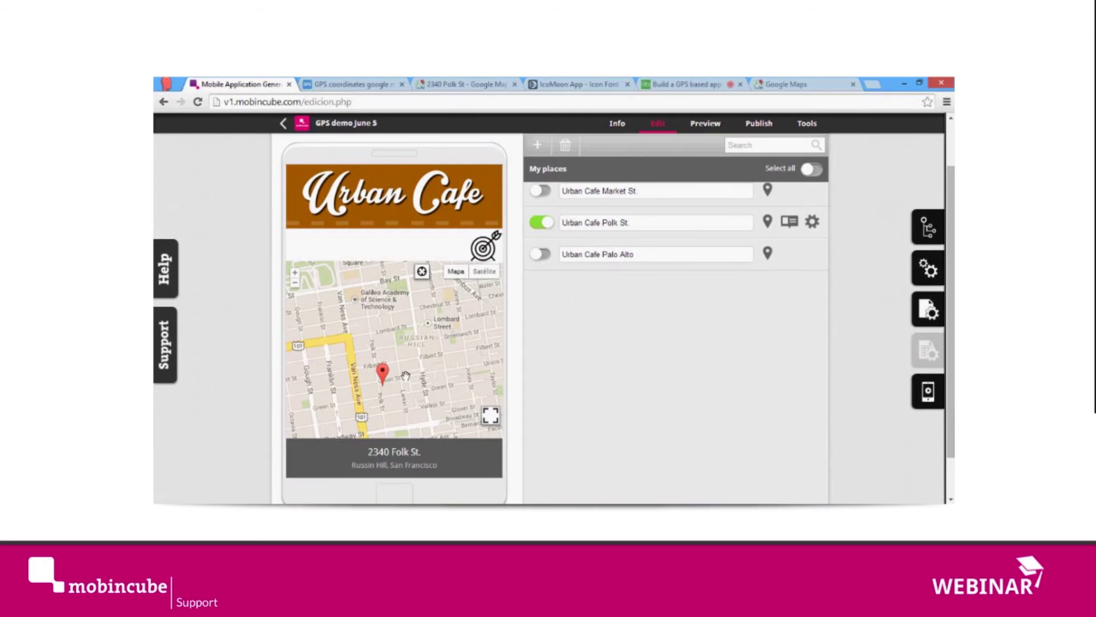
pyautogui.scroll(1, 355, 359)
pyautogui.scroll(-1, 355, 360)
pyautogui.scroll(1, 875, 189)
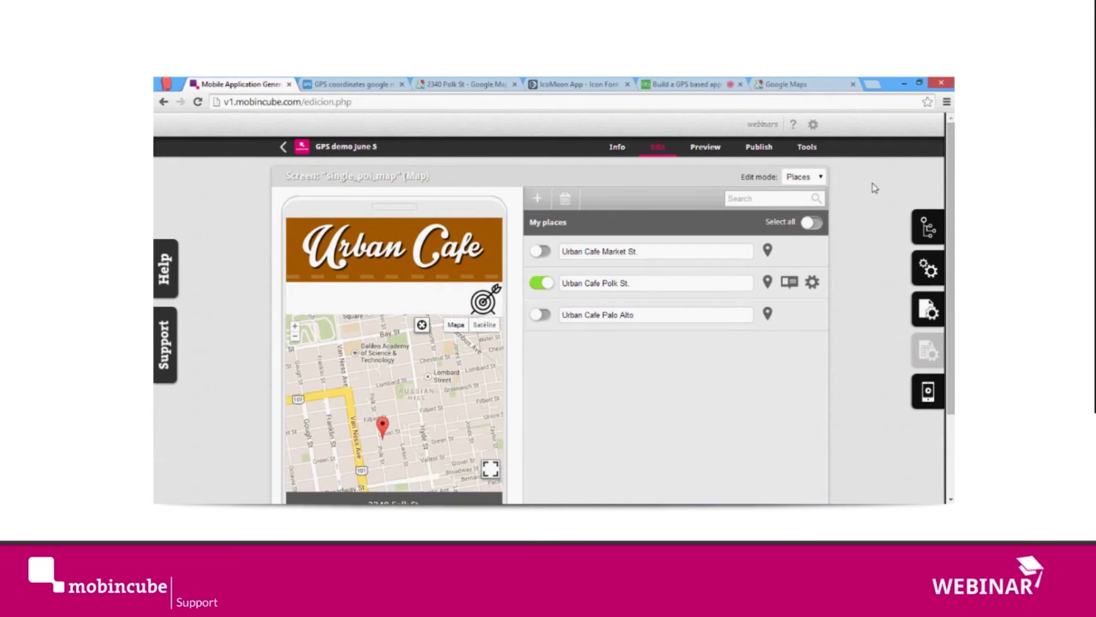
pyautogui.click(758, 148)
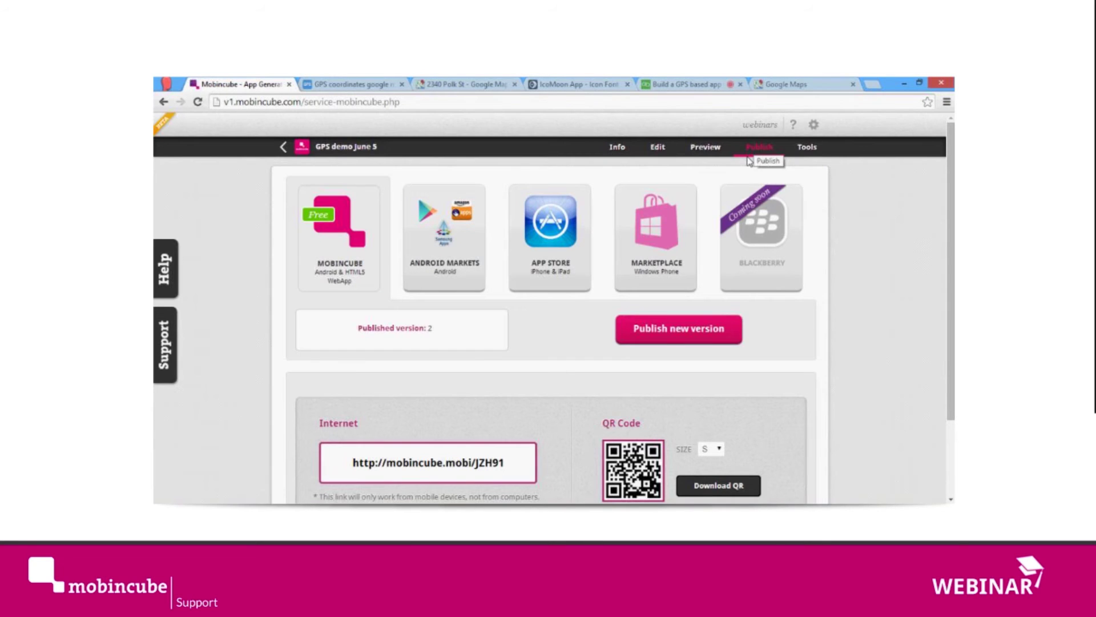
pyautogui.scroll(-1, 687, 276)
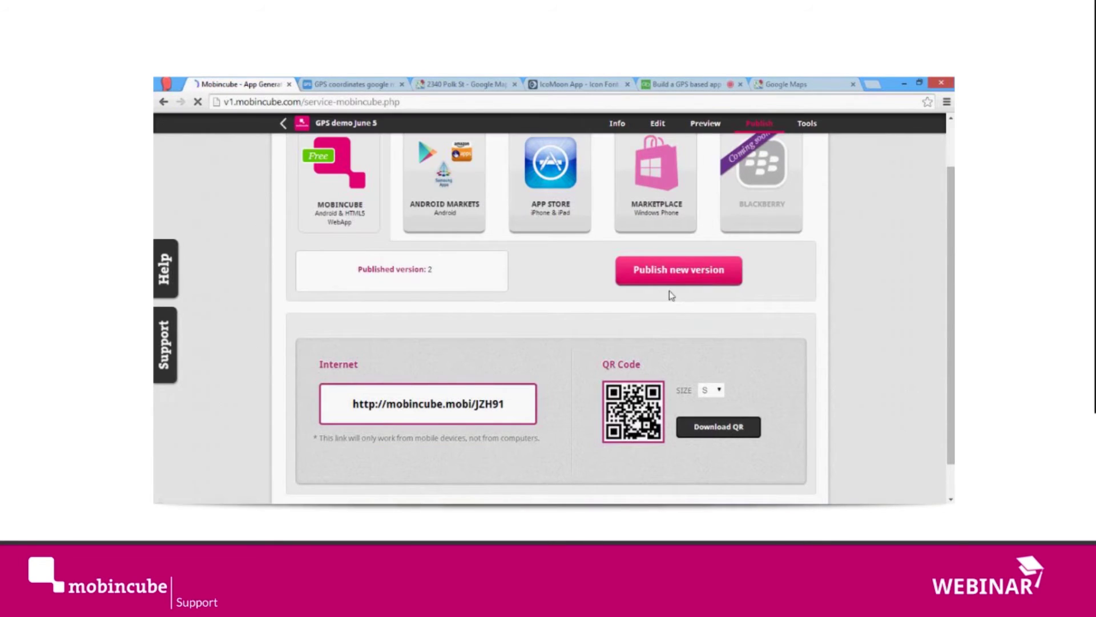
pyautogui.click(685, 279)
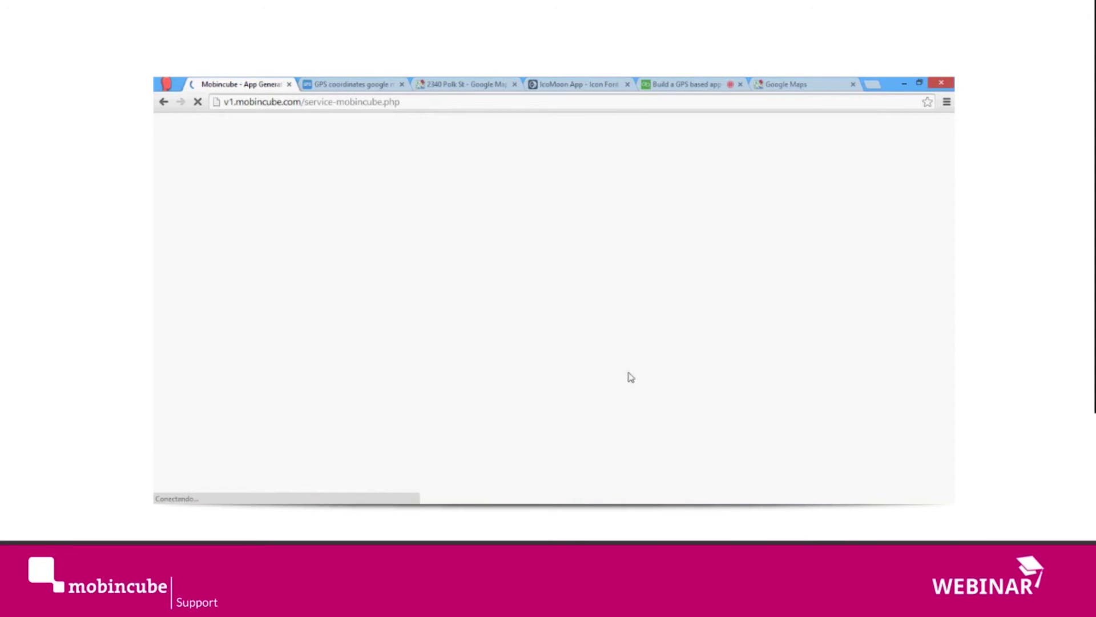
pyautogui.scroll(-3, 580, 356)
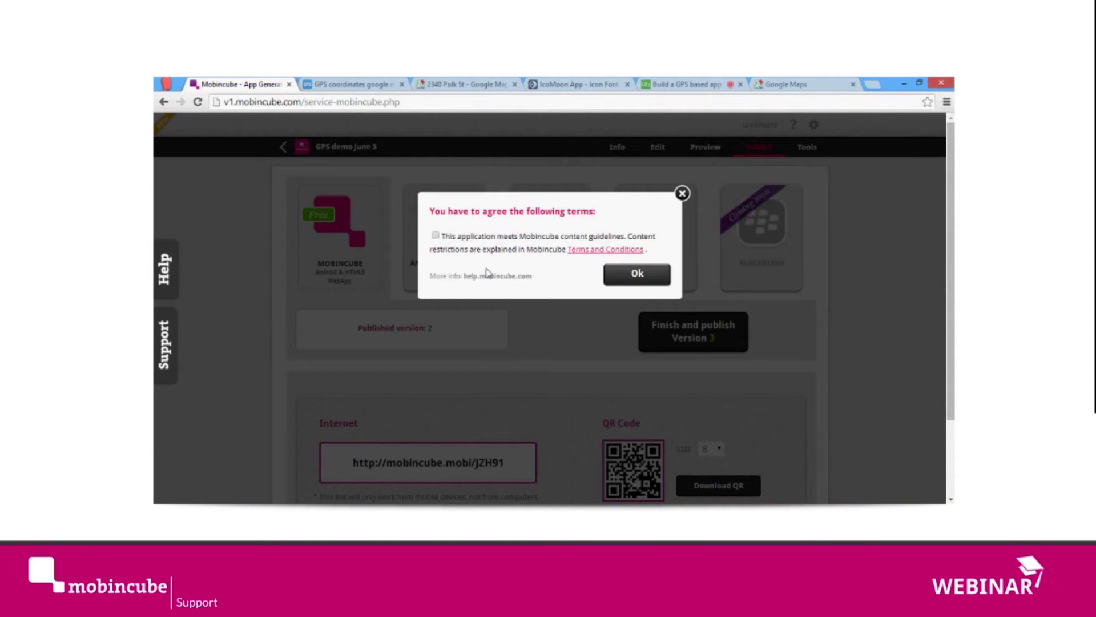
pyautogui.click(435, 235)
pyautogui.click(639, 276)
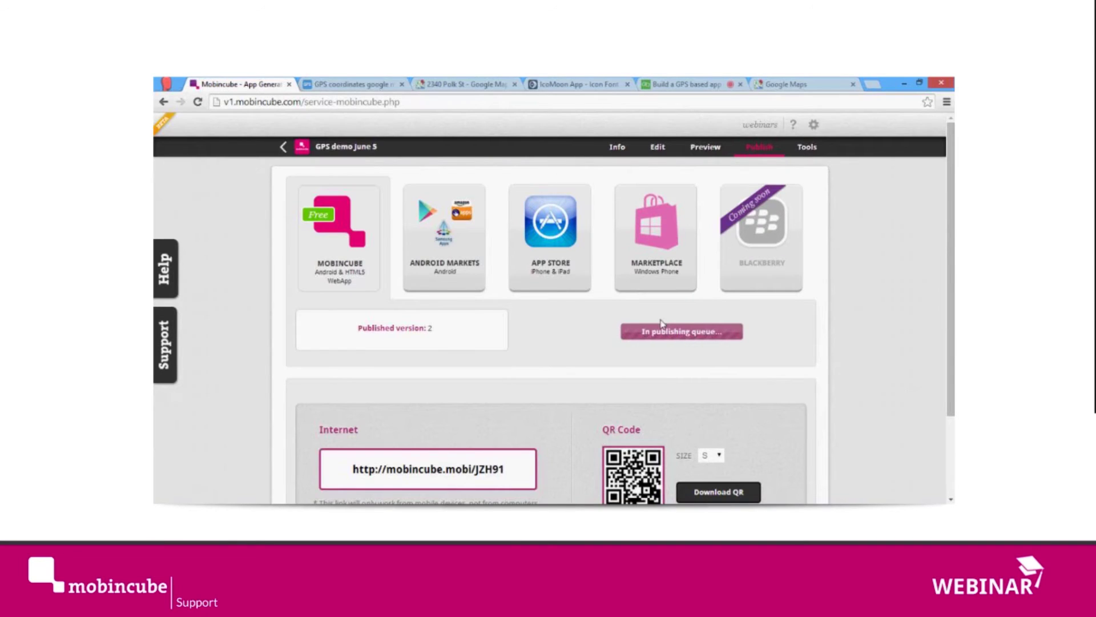
# Return to editing the app and examine the icon layout on the mainscreen.
pyautogui.scroll(-1, 654, 308)
pyautogui.scroll(1, 662, 324)
pyautogui.click(660, 153)
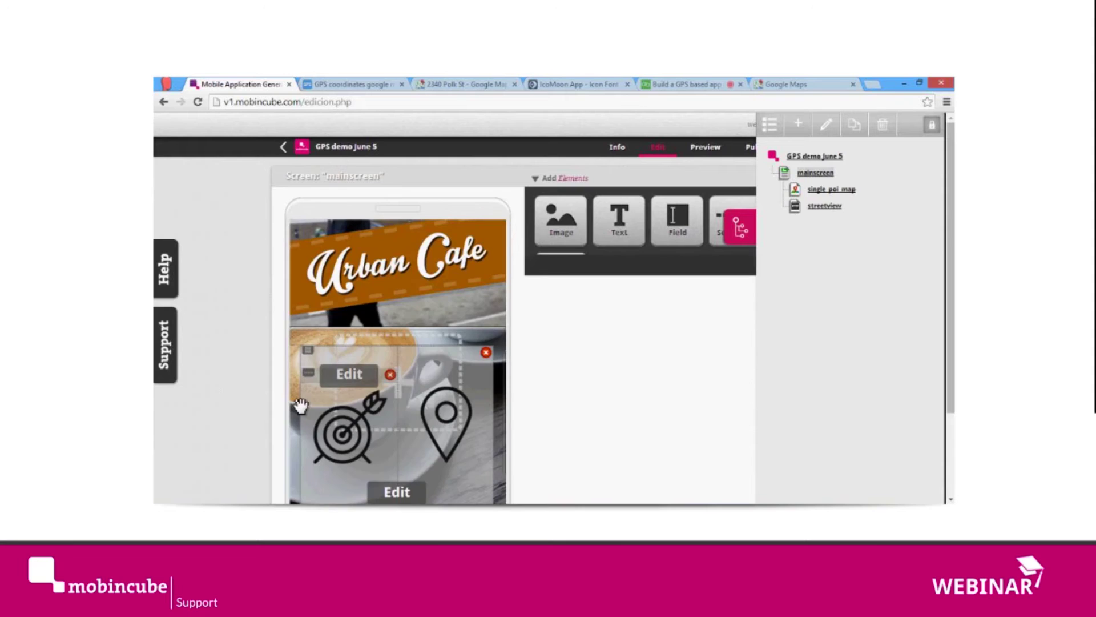
pyautogui.scroll(-2, 363, 337)
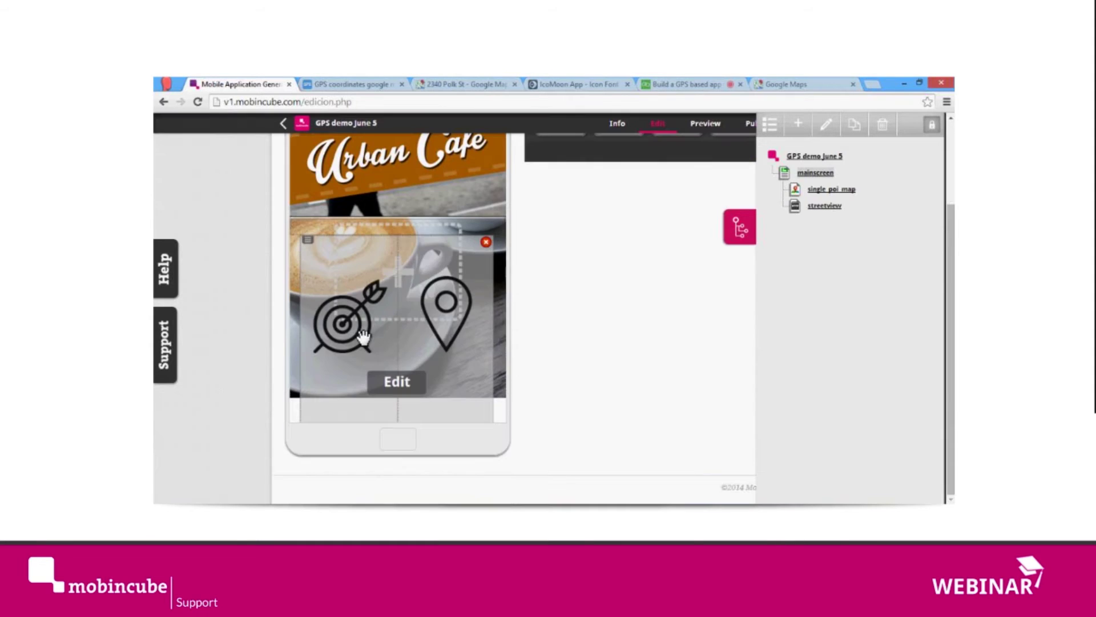
pyautogui.scroll(-2, 363, 337)
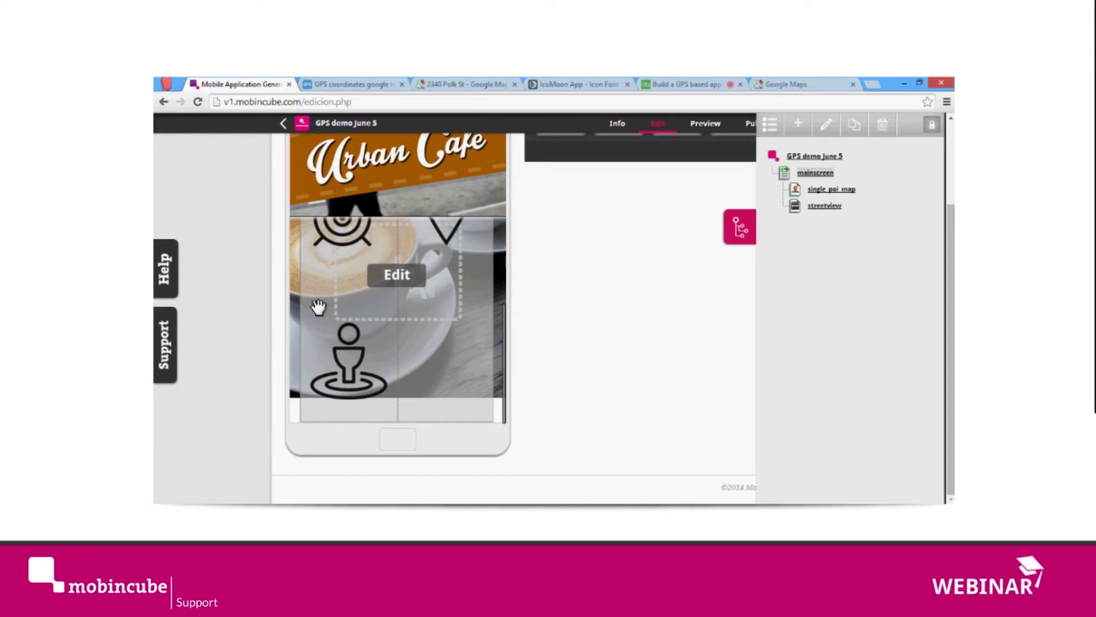
pyautogui.scroll(1, 306, 346)
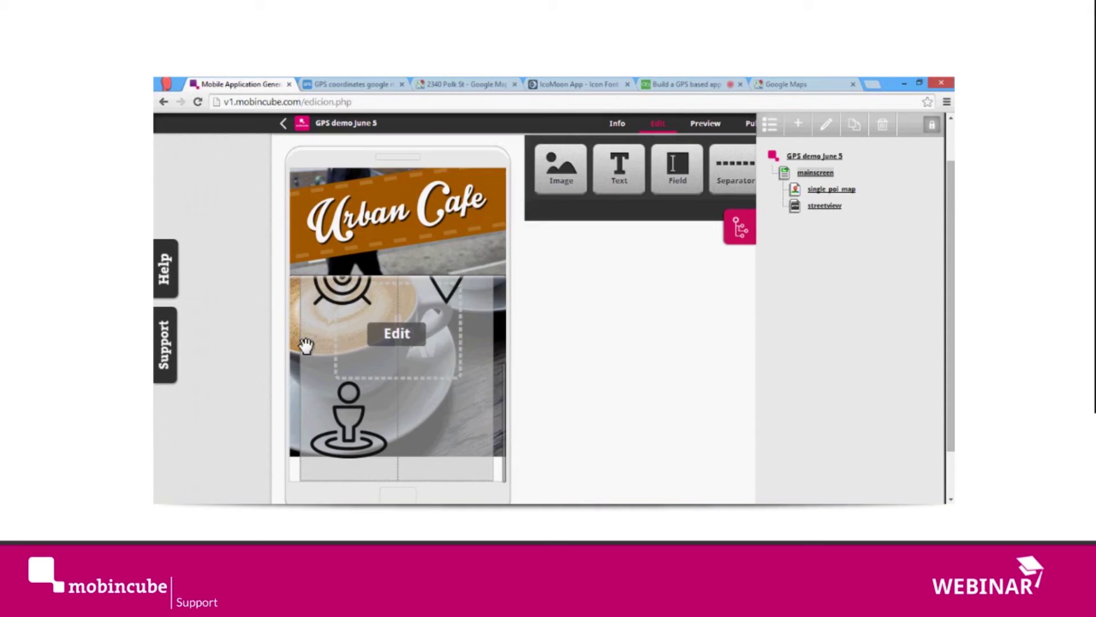
pyautogui.click(740, 228)
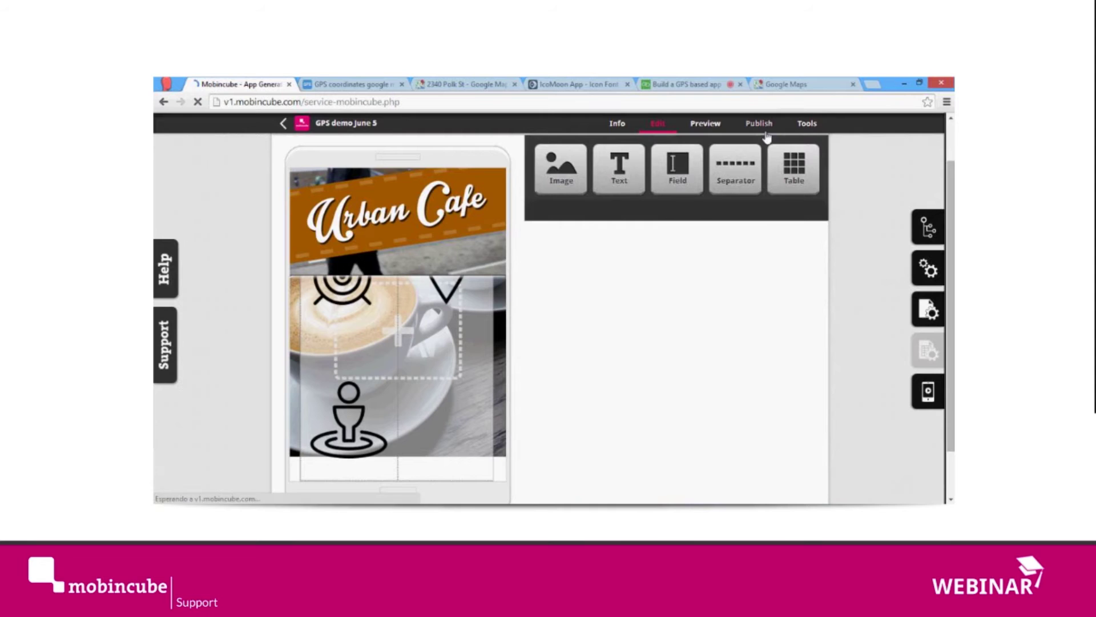
# Open the app's publishing page and examine the published version, web link and QR code.
pyautogui.click(761, 129)
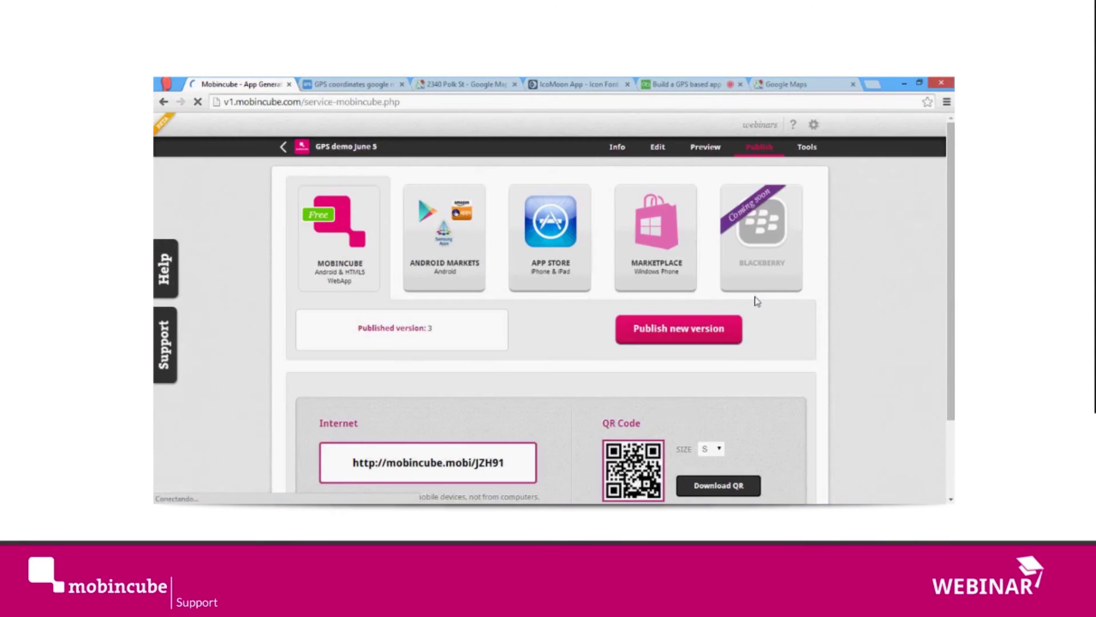
pyautogui.scroll(-3, 835, 308)
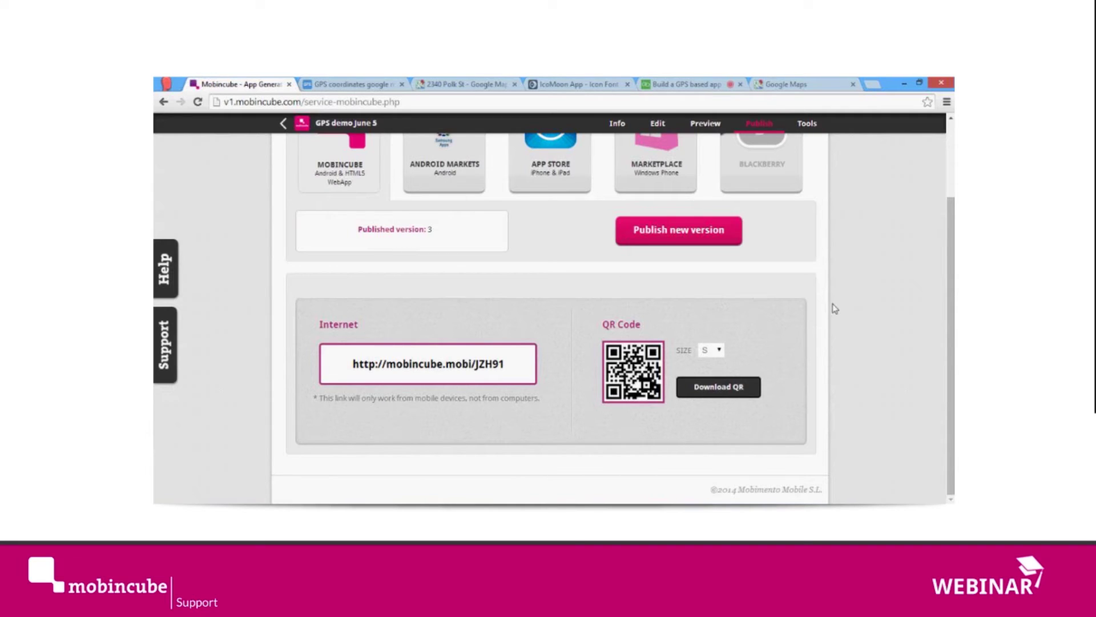
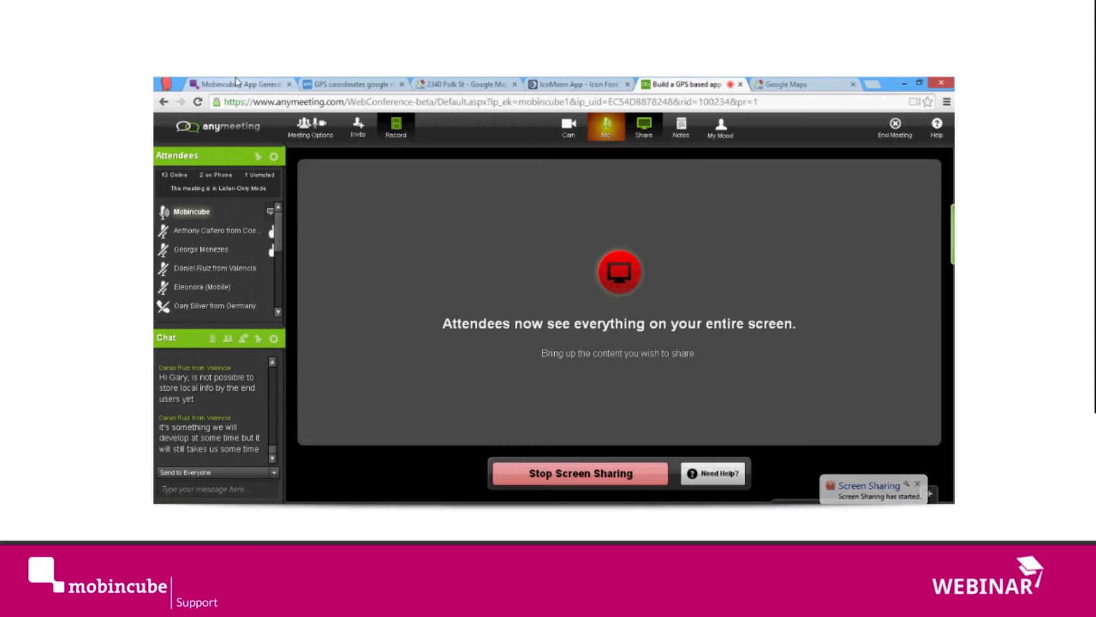
pyautogui.click(236, 83)
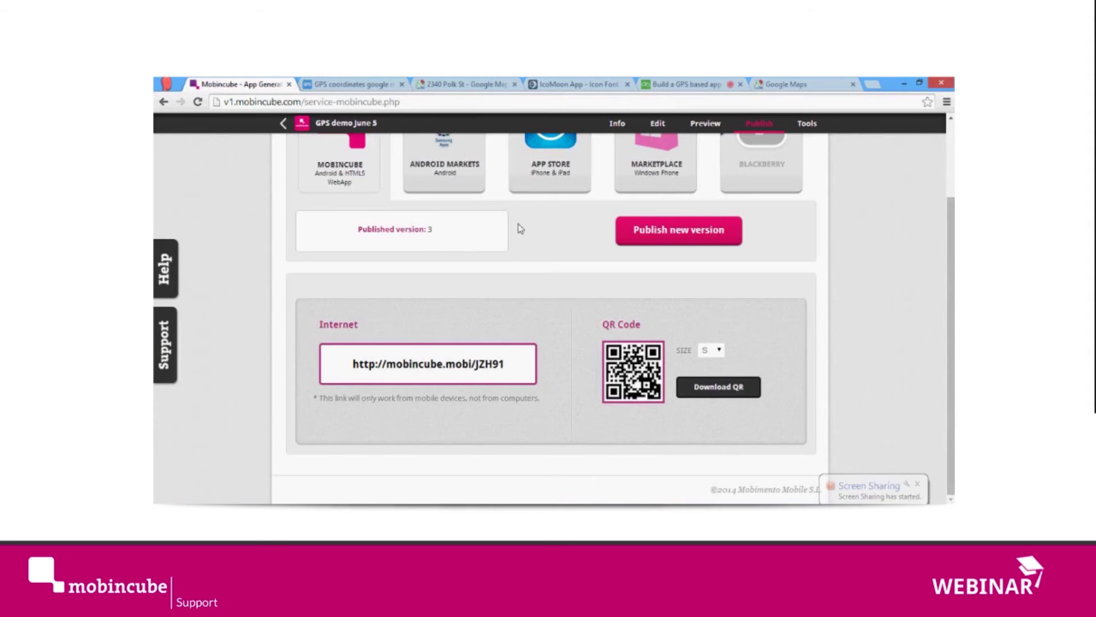
pyautogui.scroll(2, 521, 229)
pyautogui.scroll(-1, 521, 229)
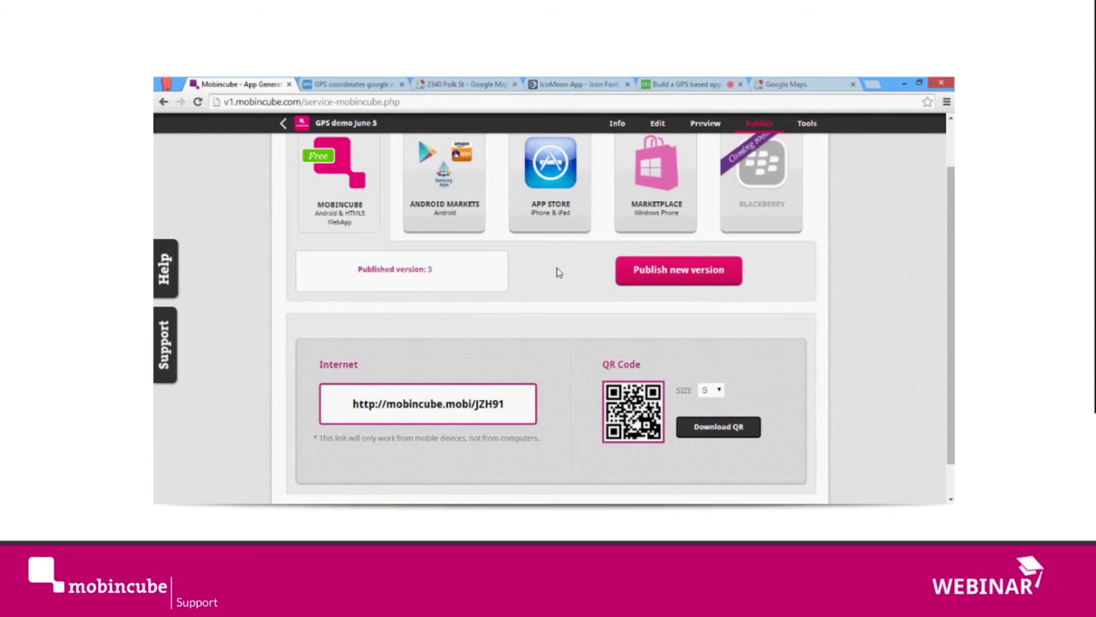
pyautogui.scroll(1, 559, 272)
# Open the mainscreen's icon table for editing and add a separator with No line to its second cell.
pyautogui.click(658, 147)
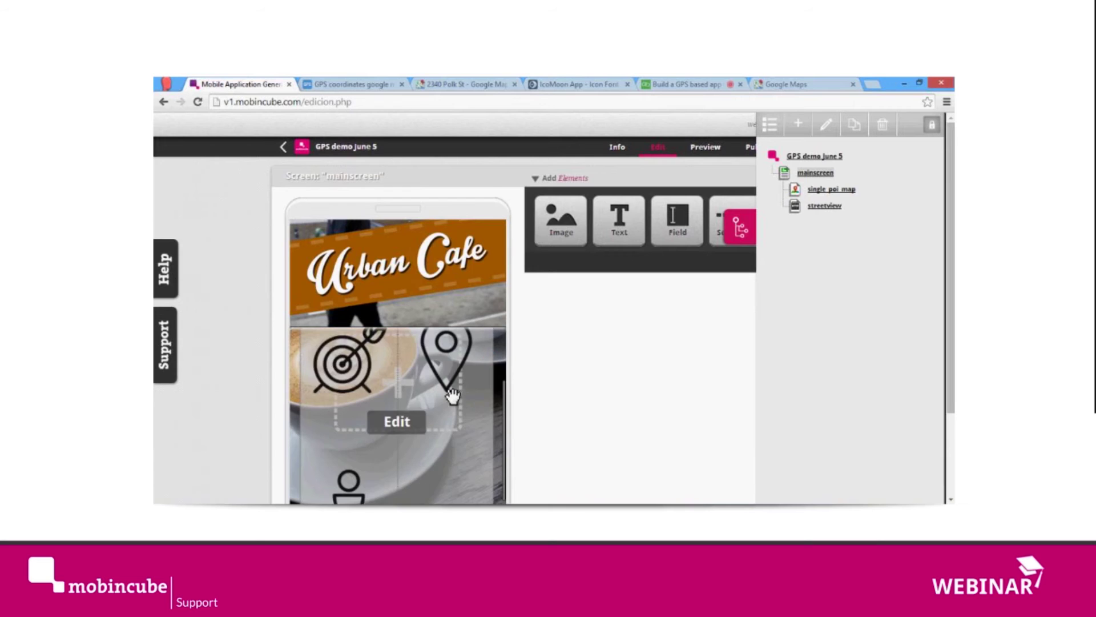
pyautogui.moveTo(405, 457)
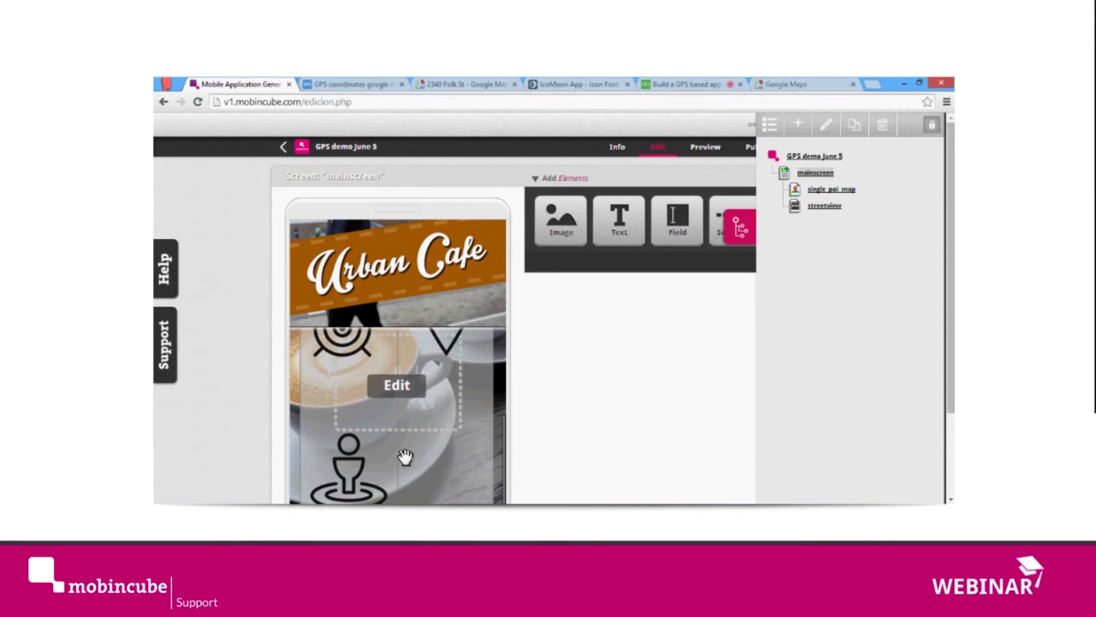
pyautogui.click(406, 393)
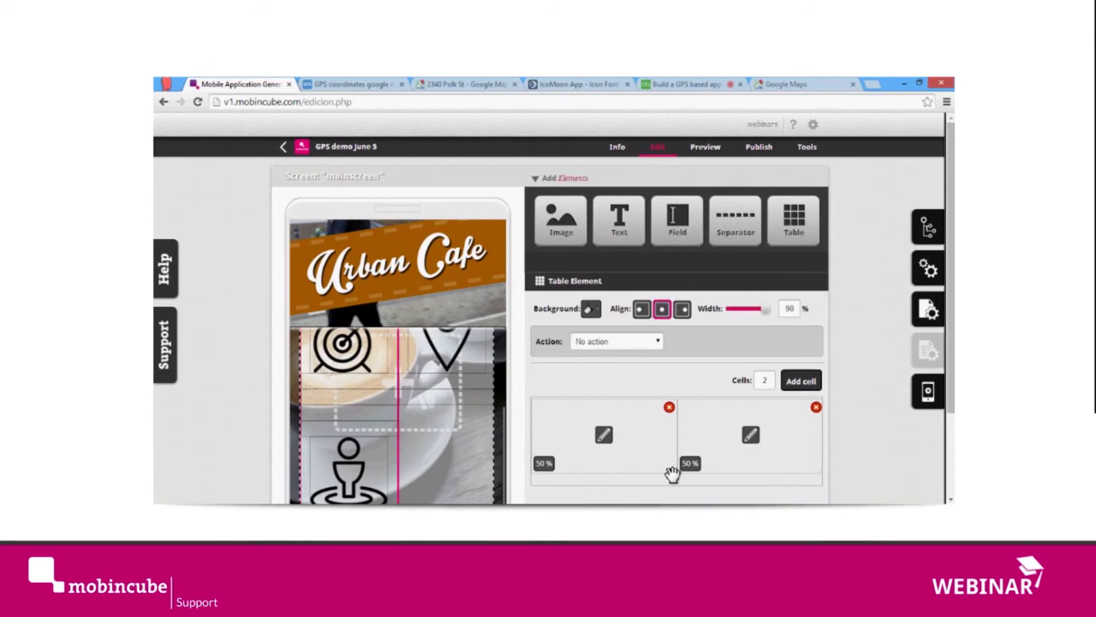
pyautogui.moveTo(741, 241); pyautogui.dragTo(761, 415)
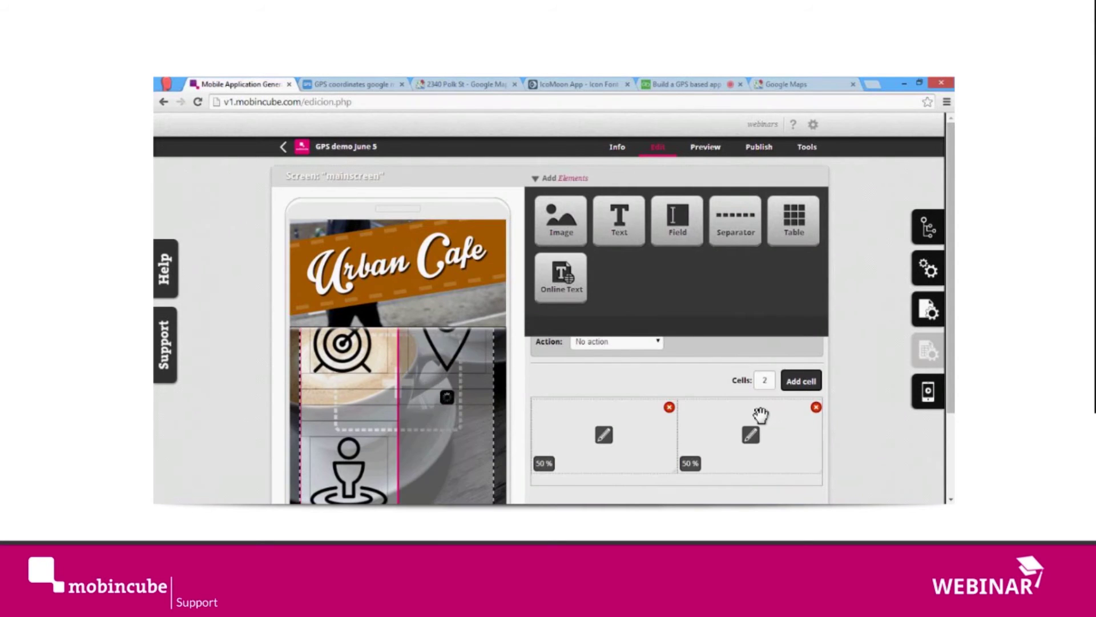
pyautogui.click(749, 357)
pyautogui.click(735, 372)
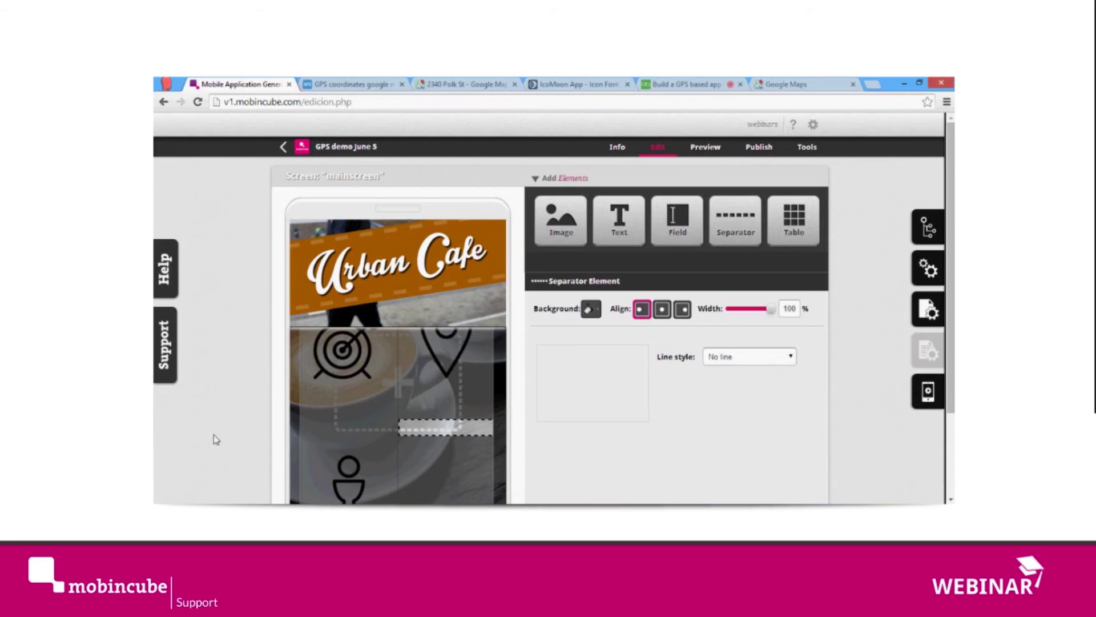
# Add another separator to the icon table's second cell and set its line style to No line.
pyautogui.moveTo(735, 220); pyautogui.dragTo(730, 428)
pyautogui.click(754, 356)
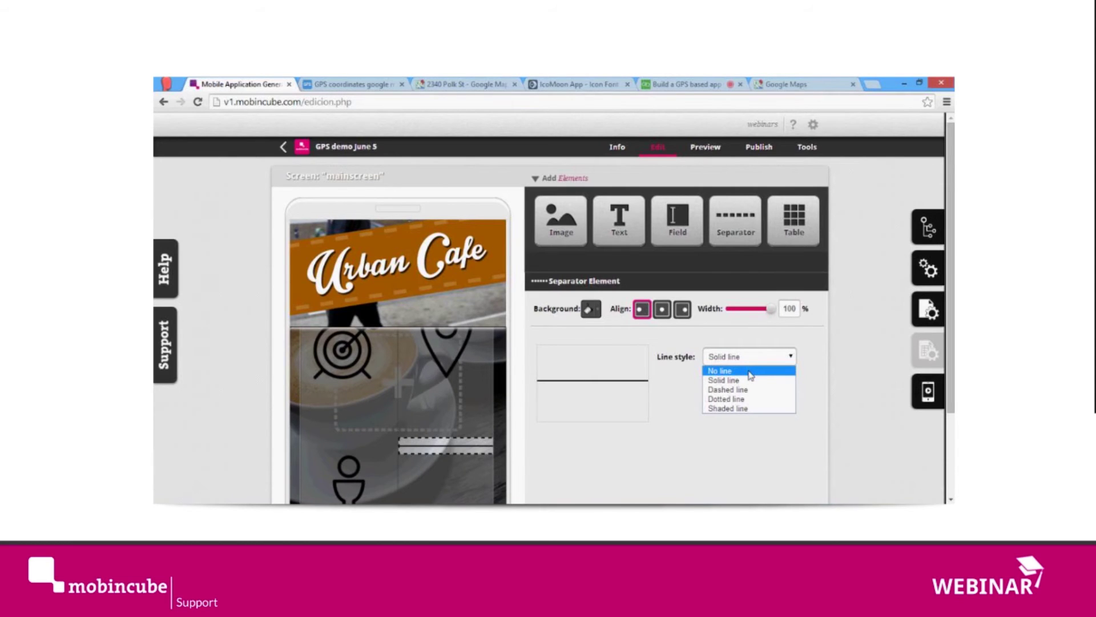
pyautogui.click(750, 371)
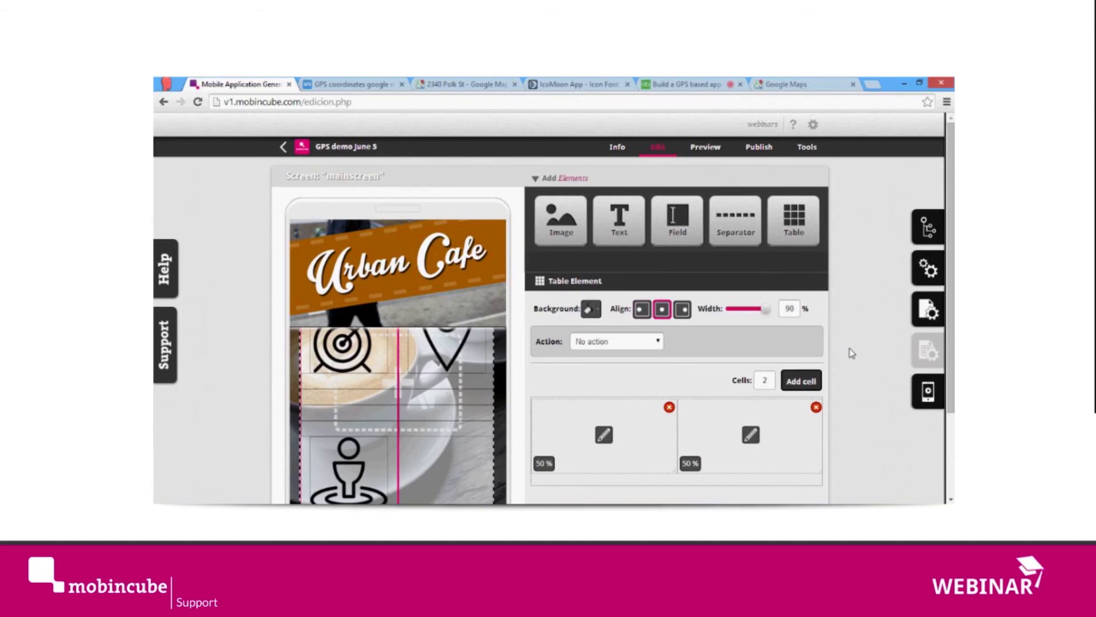
pyautogui.moveTo(439, 426)
pyautogui.moveTo(355, 381)
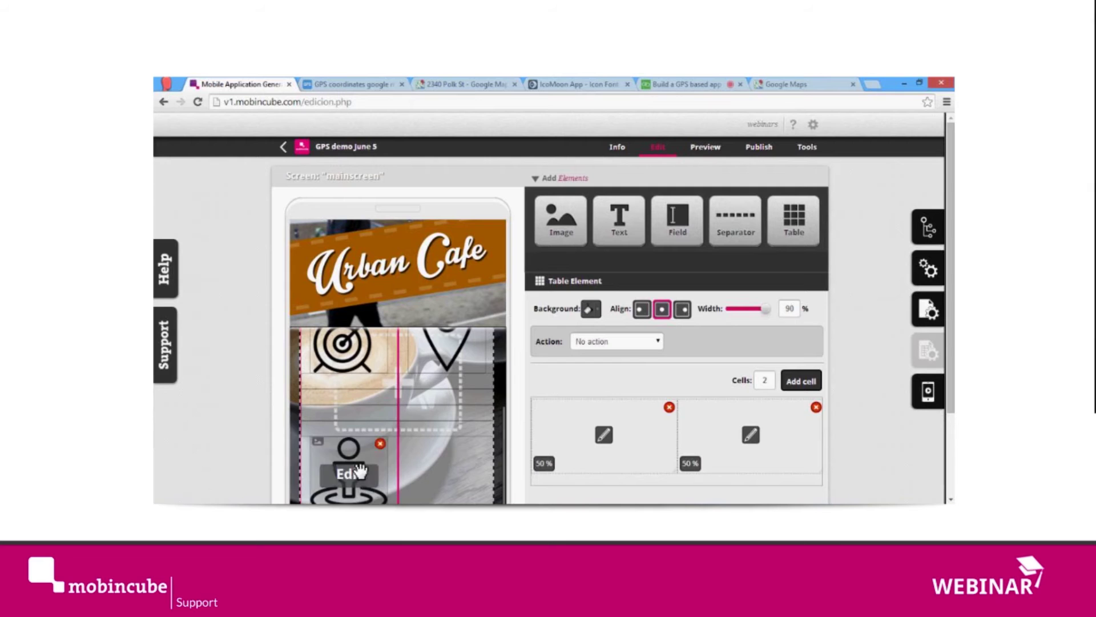
# Switch to Adobe Photoshop, create a new 200 x 200 pixel image and clear its white background with the Magic Eraser.
pyautogui.click(346, 514)
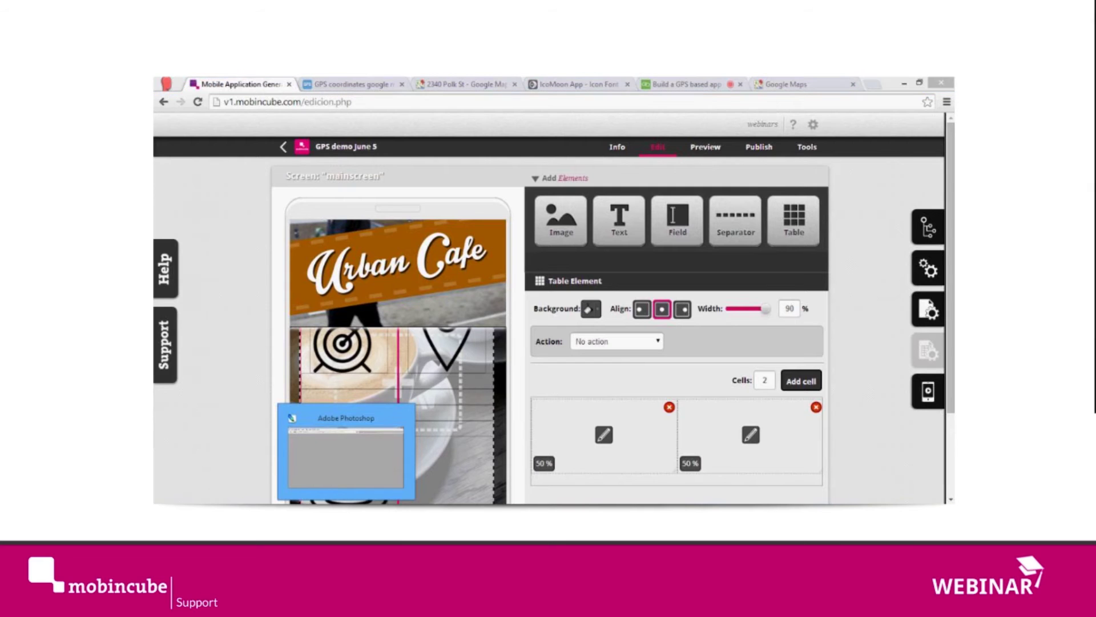
pyautogui.click(163, 96)
pyautogui.click(177, 109)
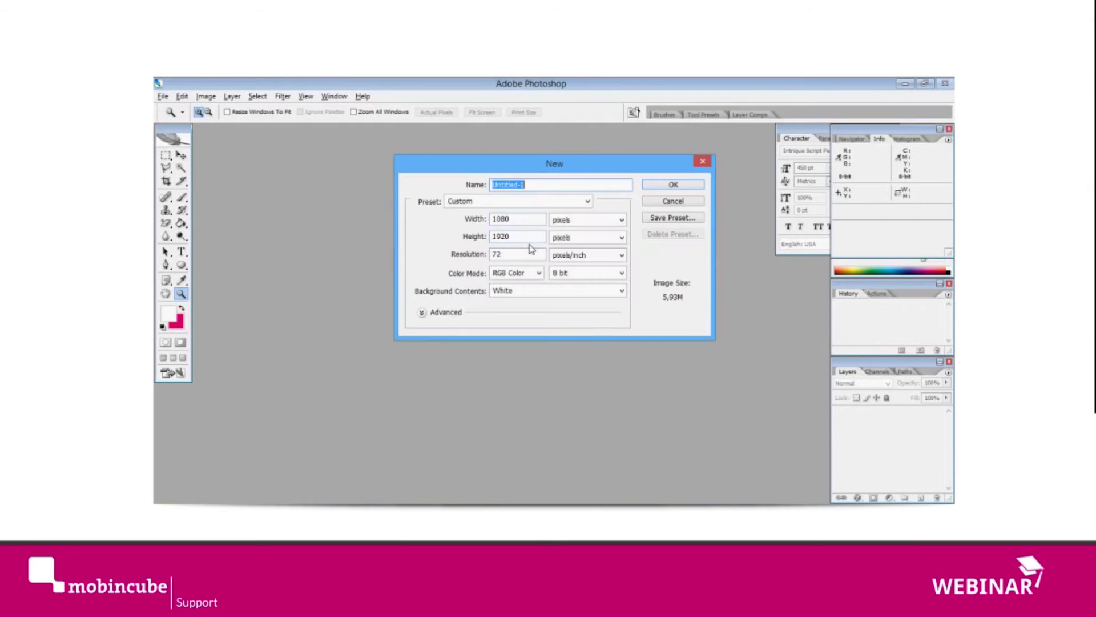
pyautogui.press('Tab')
pyautogui.press('Tab')
pyautogui.write('200')
pyautogui.press('Tab')
pyautogui.press('Tab')
pyautogui.write('200')
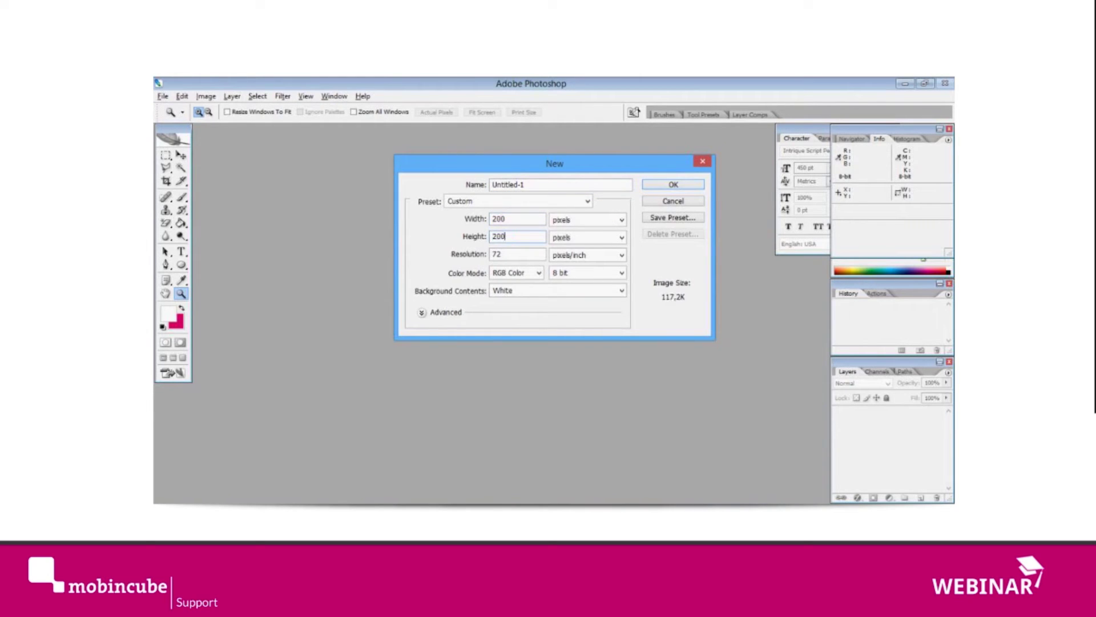
pyautogui.press('Return')
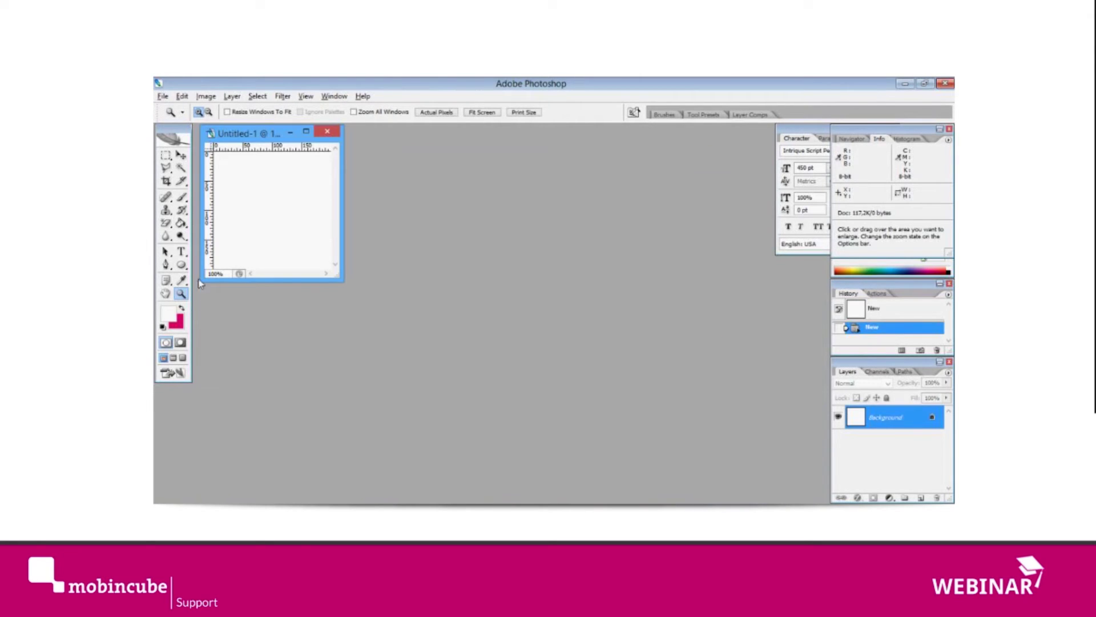
pyautogui.click(166, 223)
pyautogui.click(282, 201)
# Start saving the image as a new file and browse to the gps folder inside Mobincube > Webinar on the ACER (C:) drive.
pyautogui.click(182, 96)
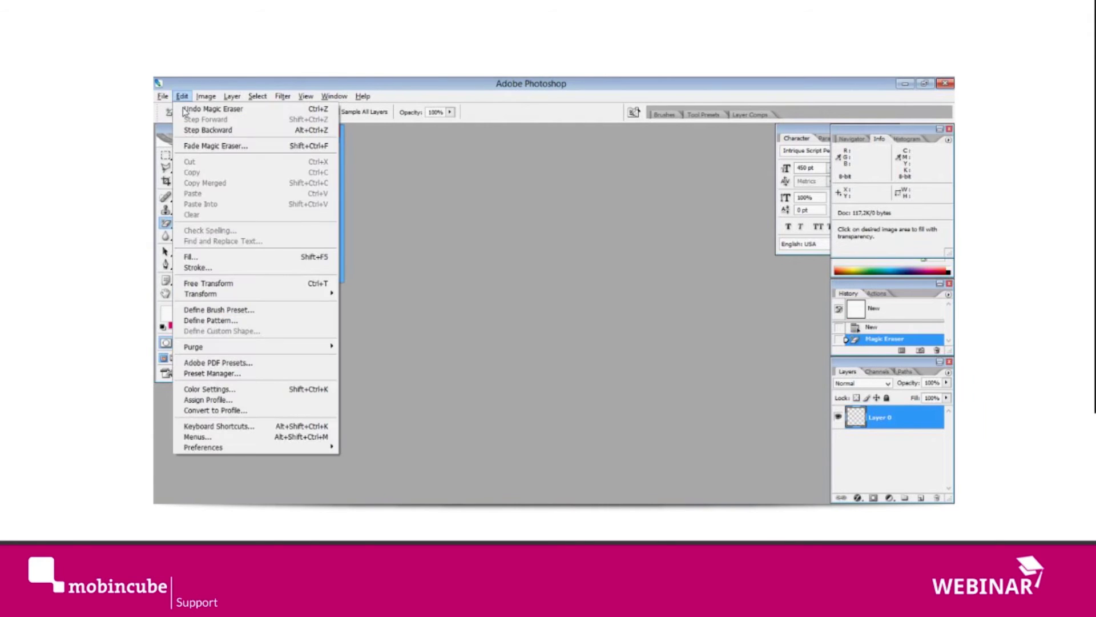
pyautogui.click(191, 227)
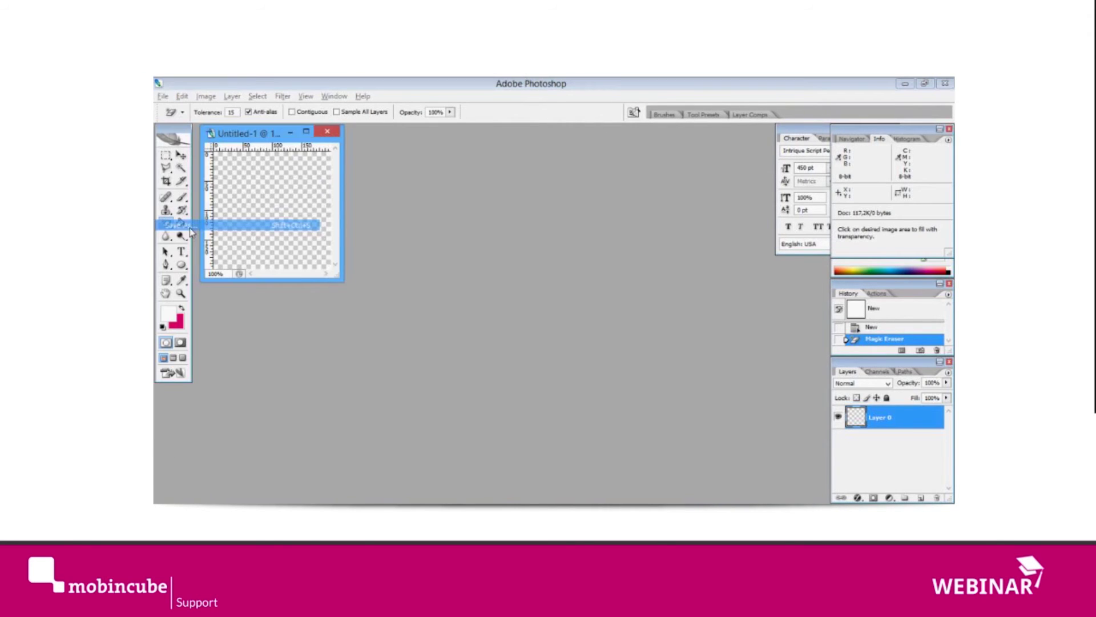
pyautogui.click(522, 155)
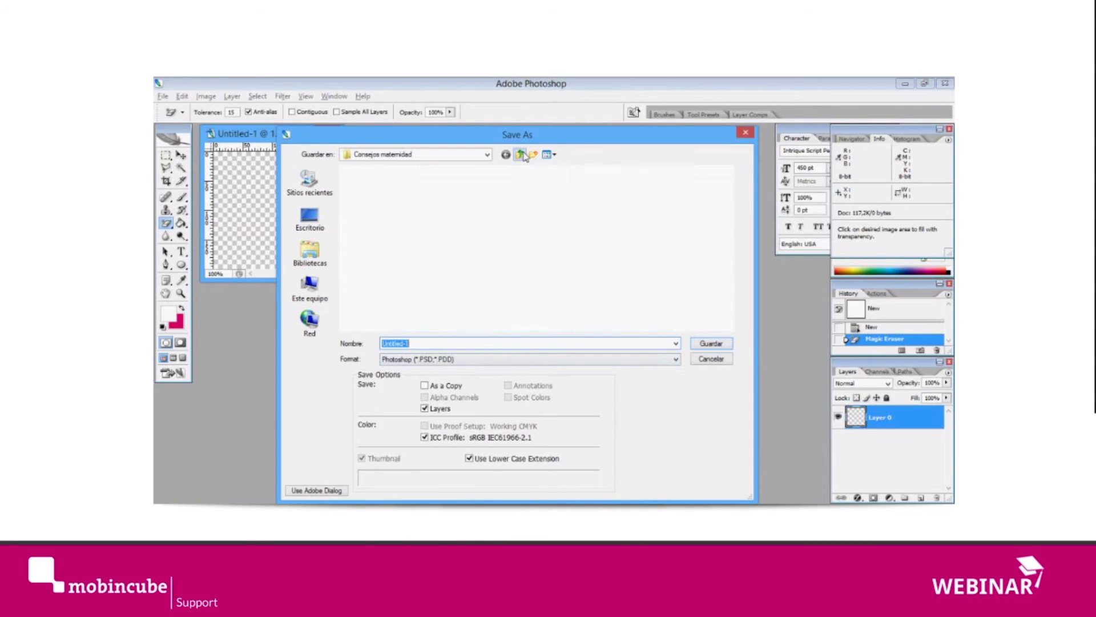
pyautogui.click(439, 155)
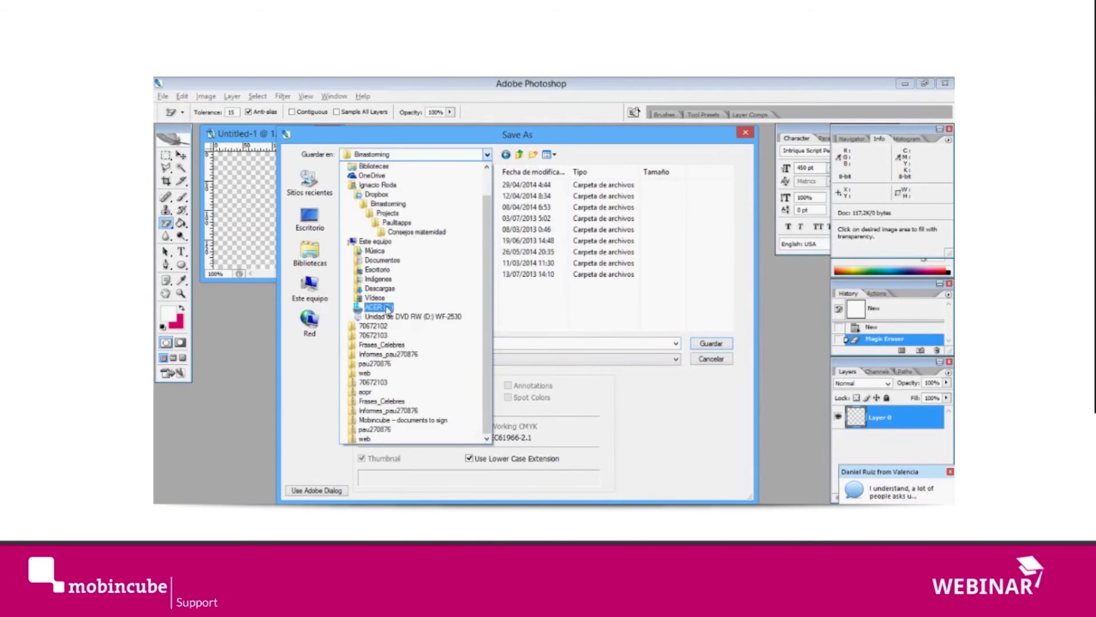
pyautogui.click(387, 309)
pyautogui.doubleClick(371, 254)
pyautogui.click(374, 219)
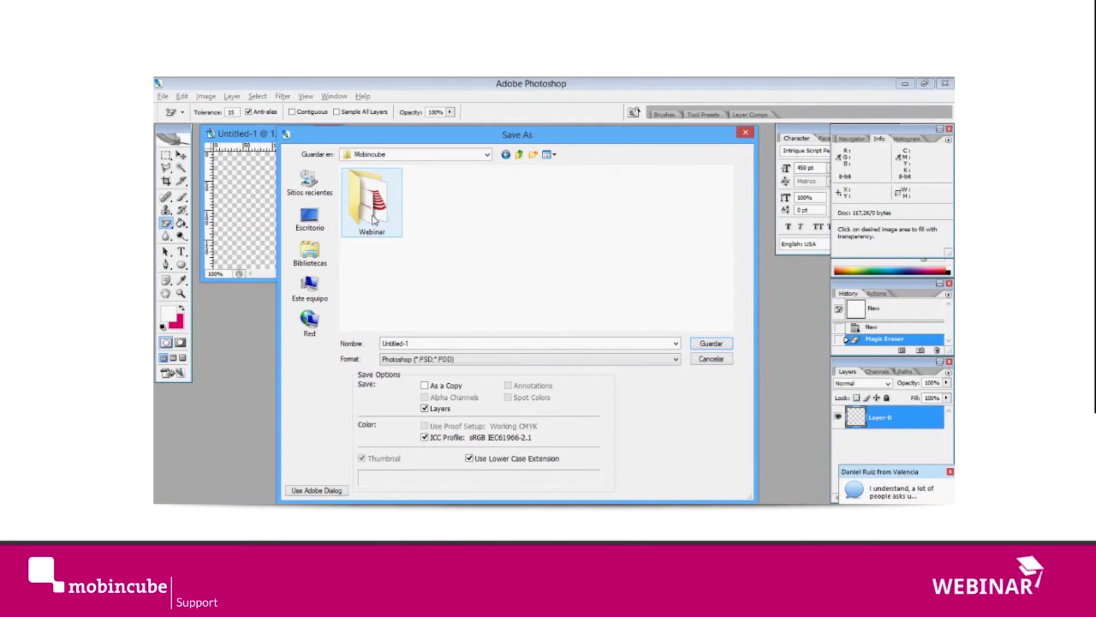
pyautogui.doubleClick(374, 219)
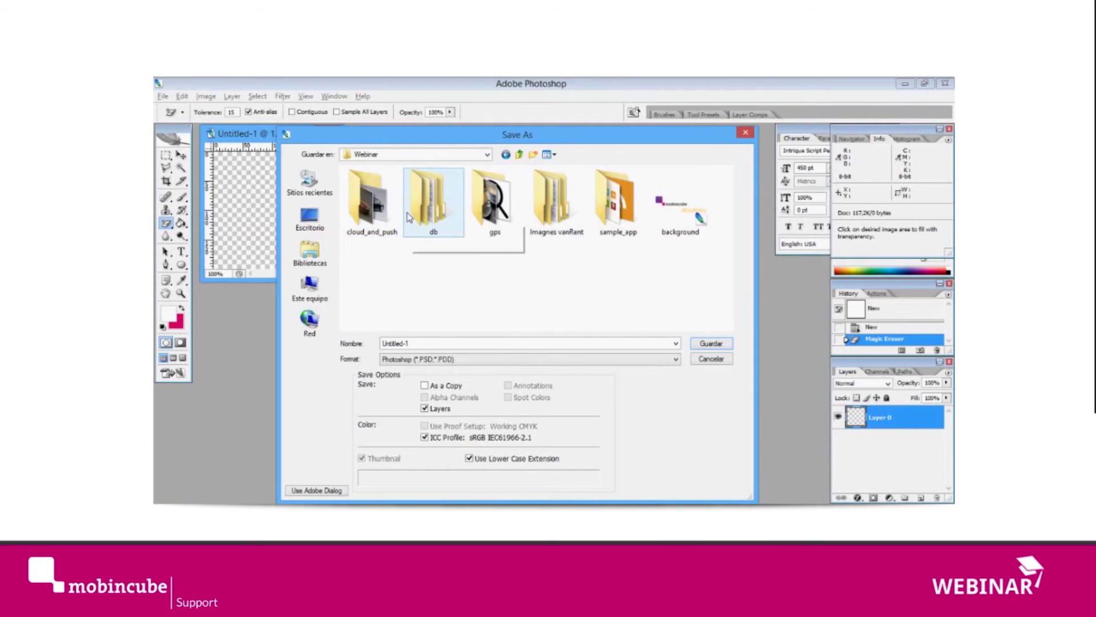
pyautogui.doubleClick(491, 203)
# Save the image in PNG format under the name transparent, with no interlacing.
pyautogui.click(423, 359)
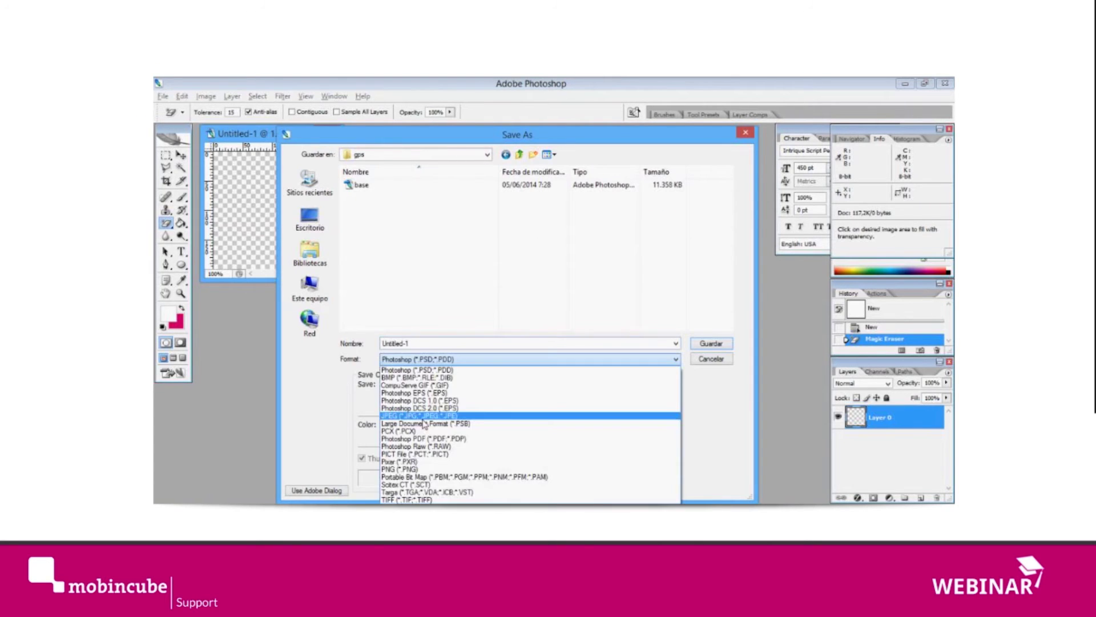
pyautogui.click(403, 468)
pyautogui.doubleClick(412, 345)
pyautogui.click(413, 345)
pyautogui.moveTo(410, 344); pyautogui.dragTo(323, 346)
pyautogui.write('transparente')
pyautogui.press('Return')
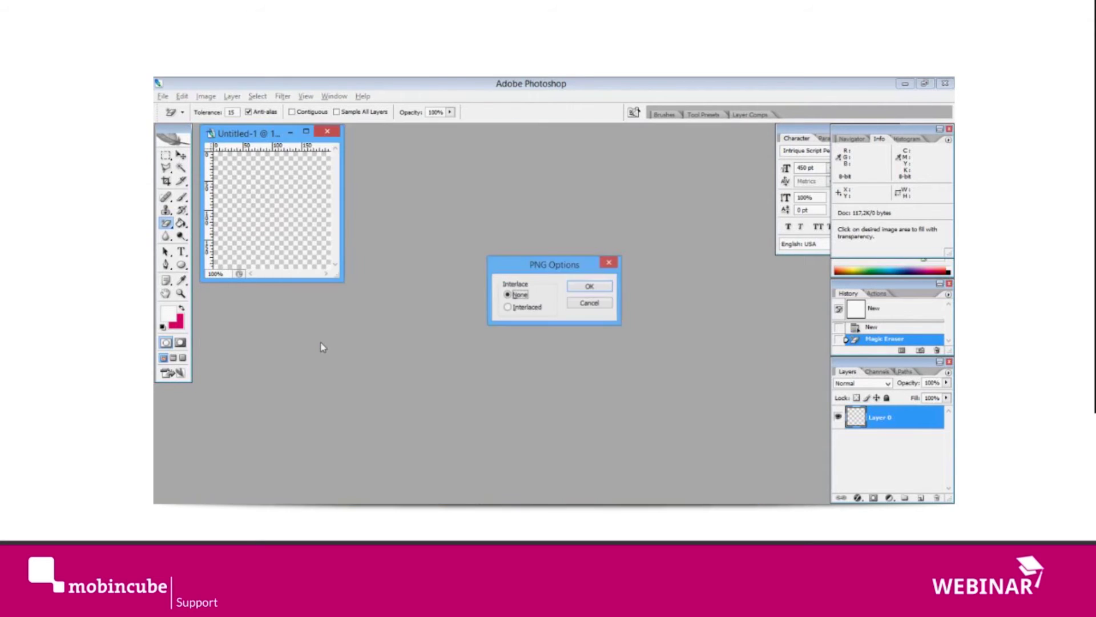
pyautogui.click(588, 286)
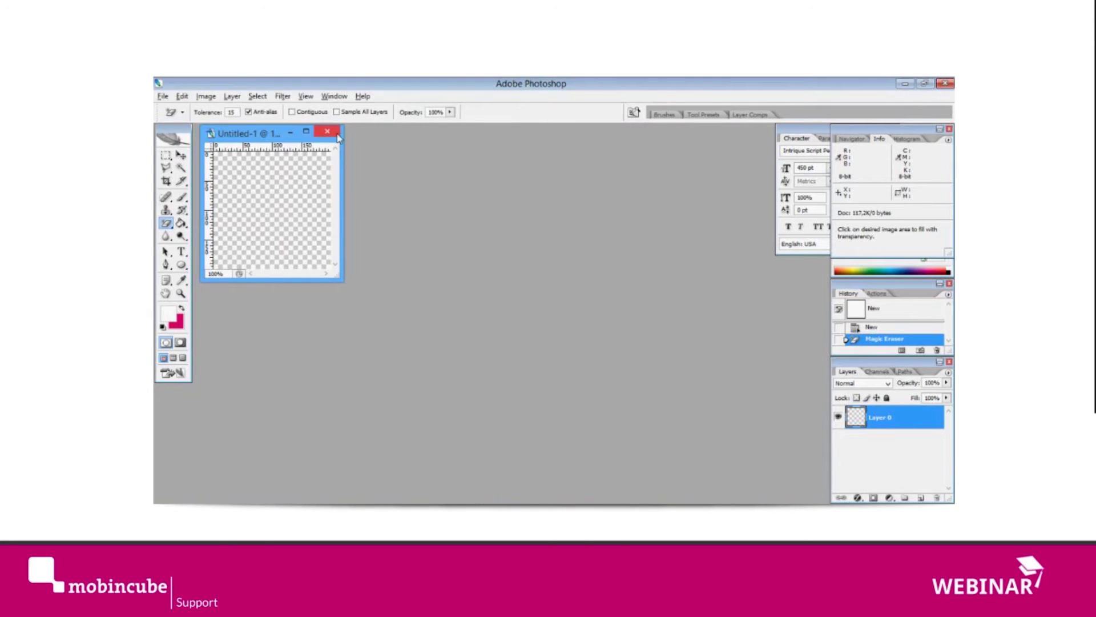
# Close the image without saving it again and return to the app editor in the browser.
pyautogui.click(337, 135)
pyautogui.click(563, 251)
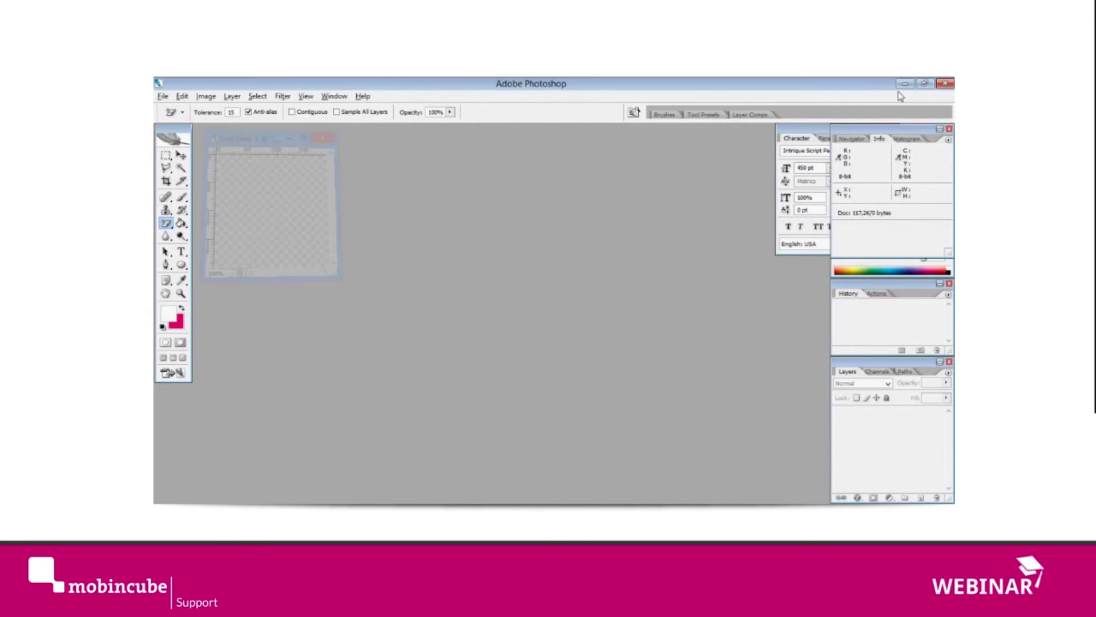
pyautogui.click(903, 85)
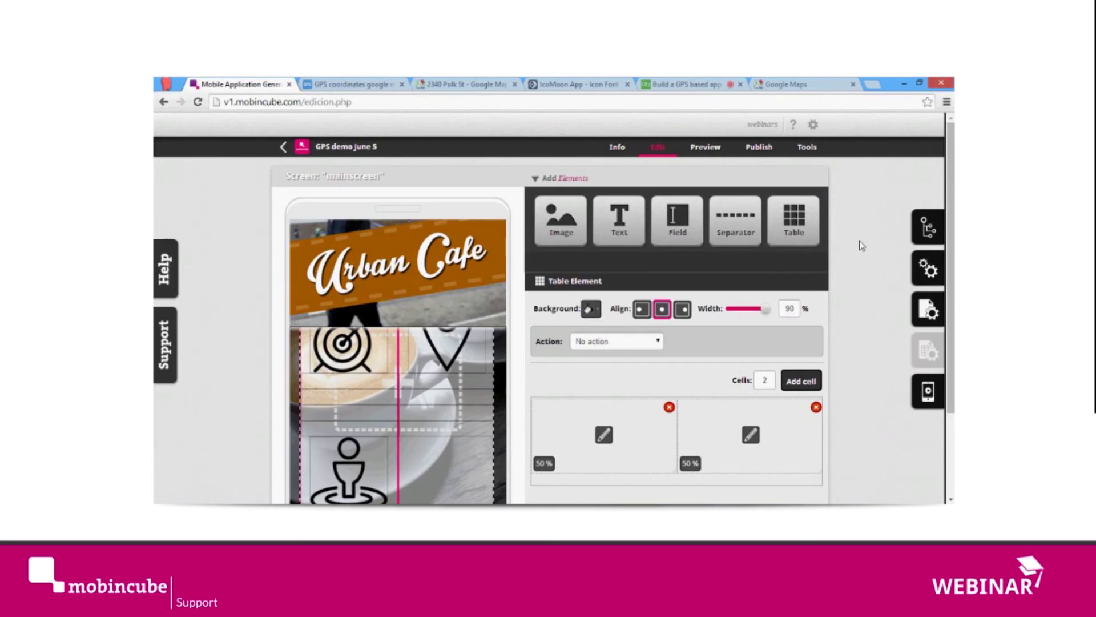
# Add an image element to the first cell of the mainscreen's icon table, below the person icon.
pyautogui.moveTo(669, 292)
pyautogui.scroll(-3, 678, 290)
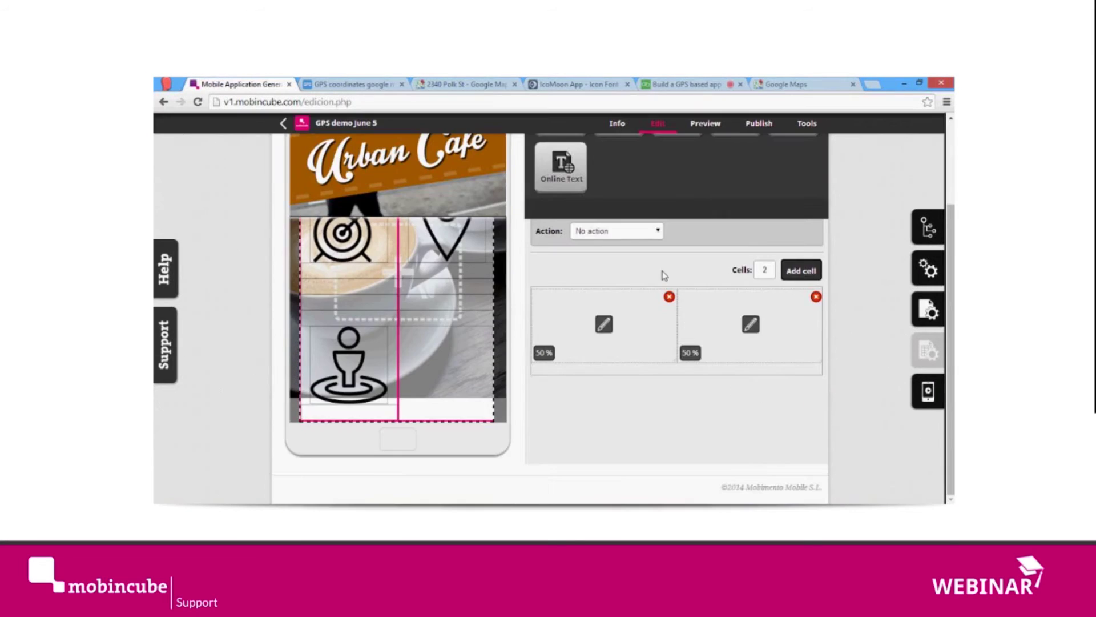
pyautogui.scroll(2, 663, 276)
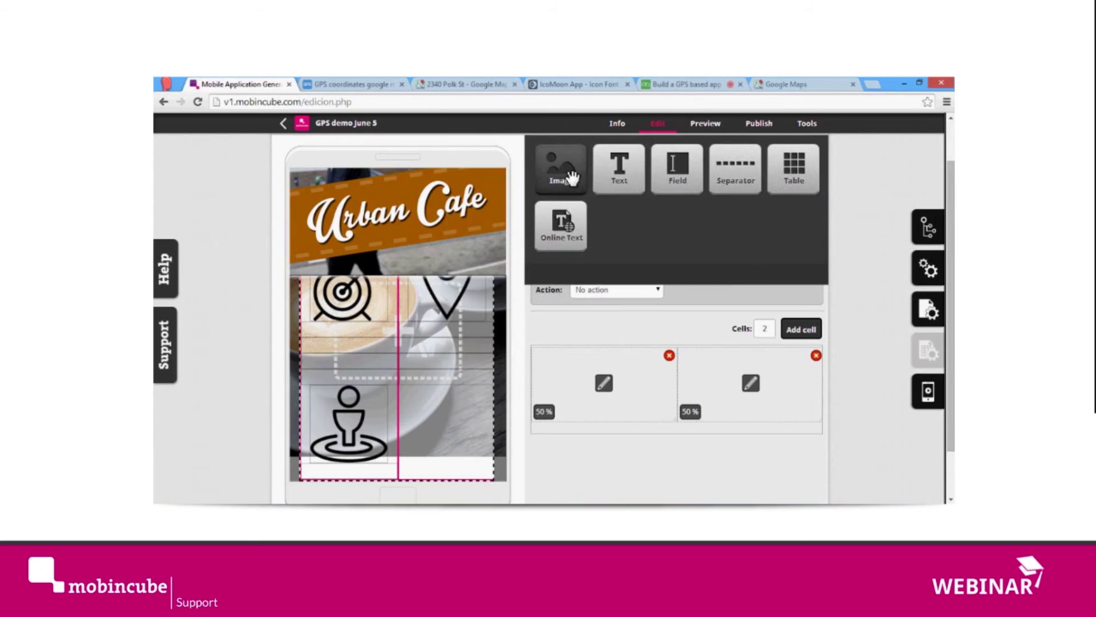
pyautogui.click(228, 423)
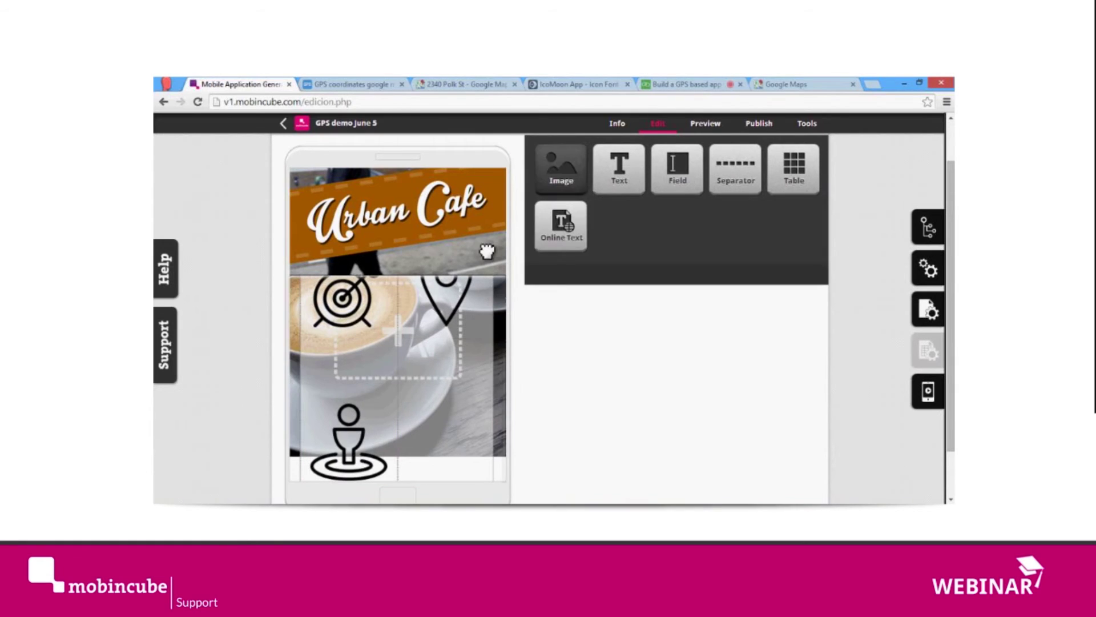
pyautogui.moveTo(350, 377)
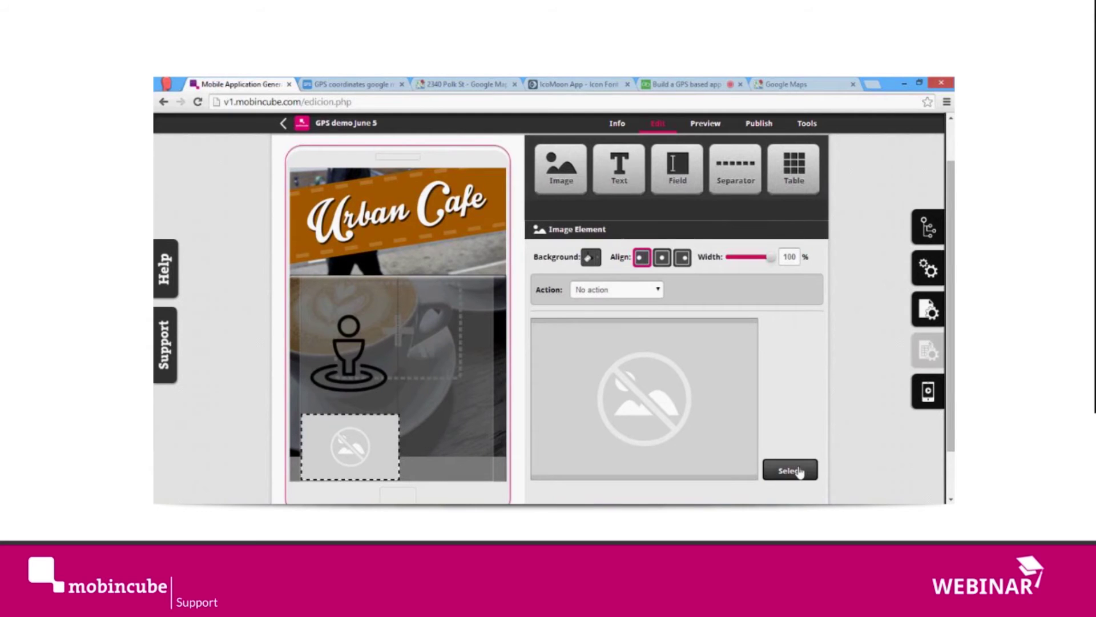
# Upload the transparent image from the gps folder to the image library and assign it to the new image element.
pyautogui.click(798, 471)
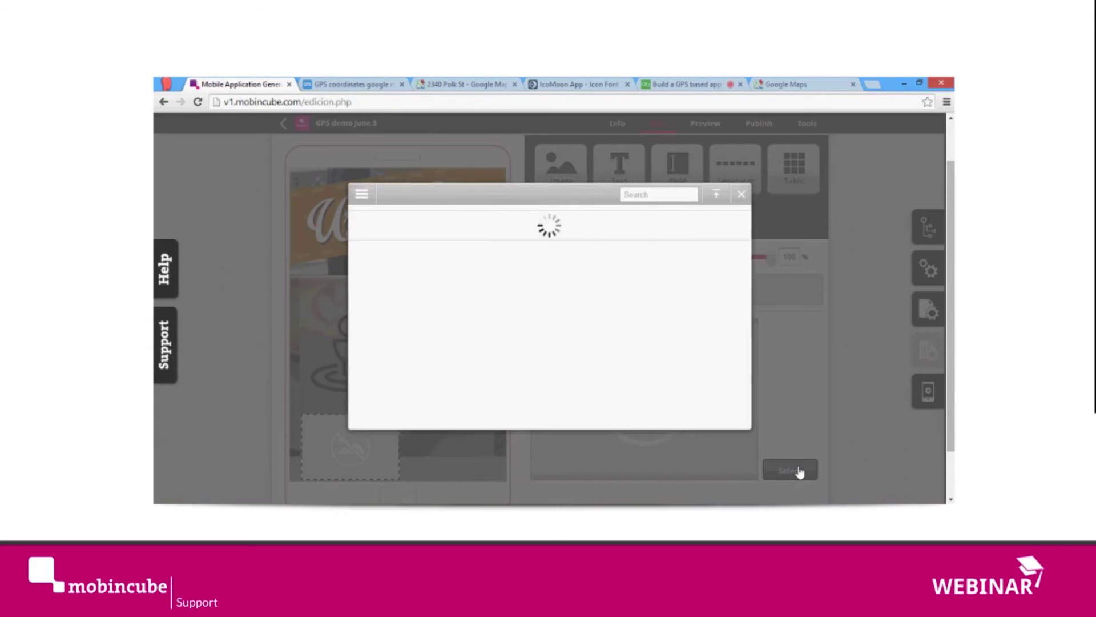
pyautogui.moveTo(293, 502)
pyautogui.click(228, 462)
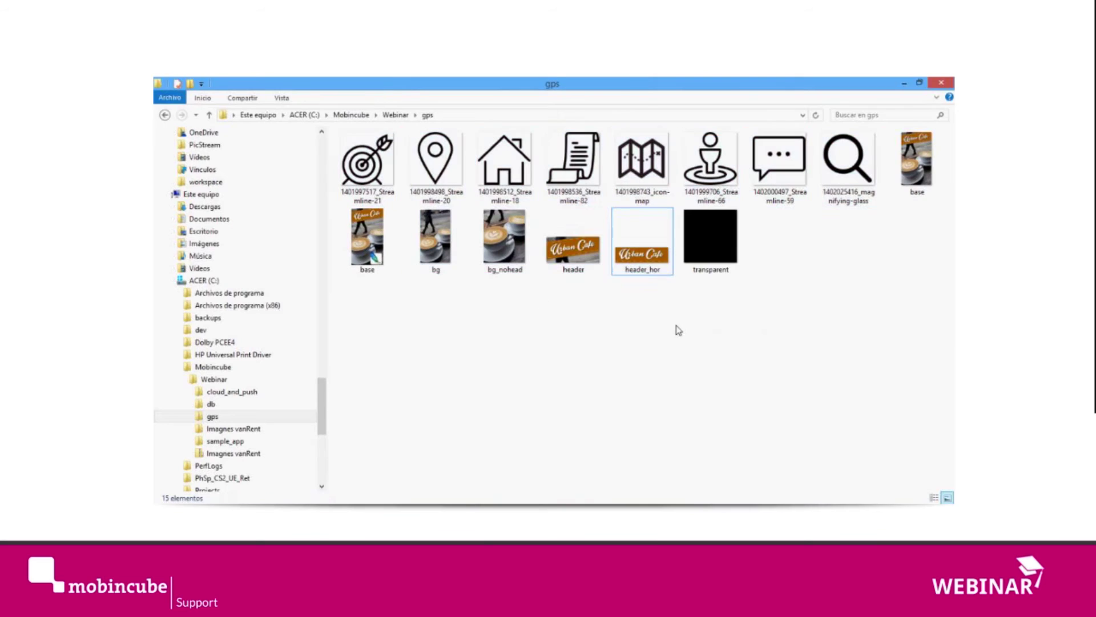
pyautogui.moveTo(724, 269); pyautogui.dragTo(510, 366)
pyautogui.hotkey('alt', 'Tab')
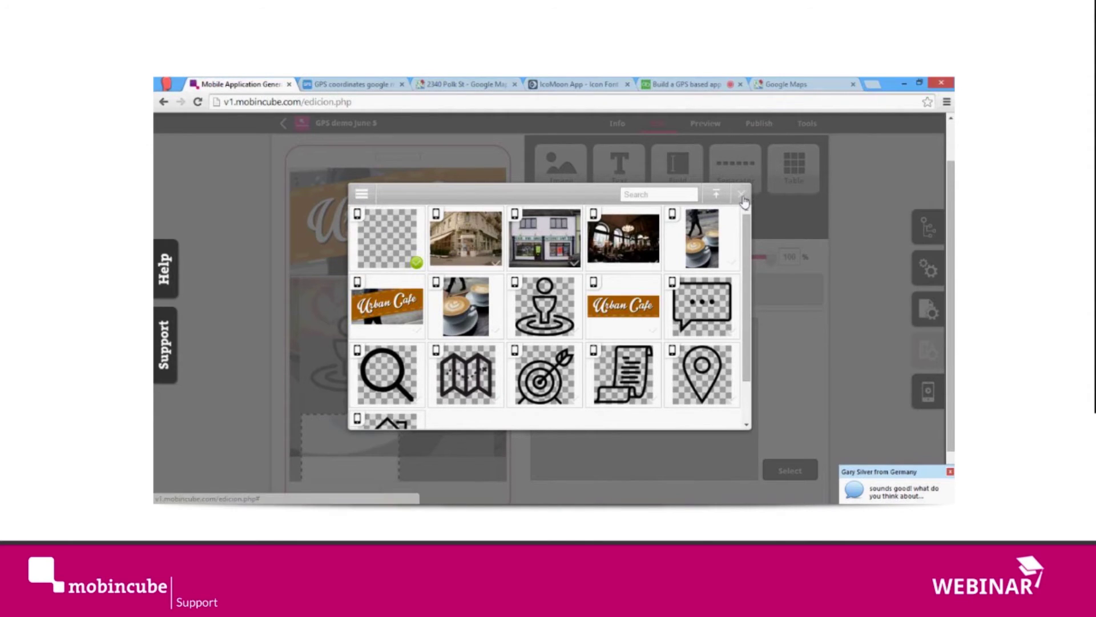
# Place the transparent image above the person icon in the table's first cell and reduce its width to 60%.
pyautogui.click(609, 361)
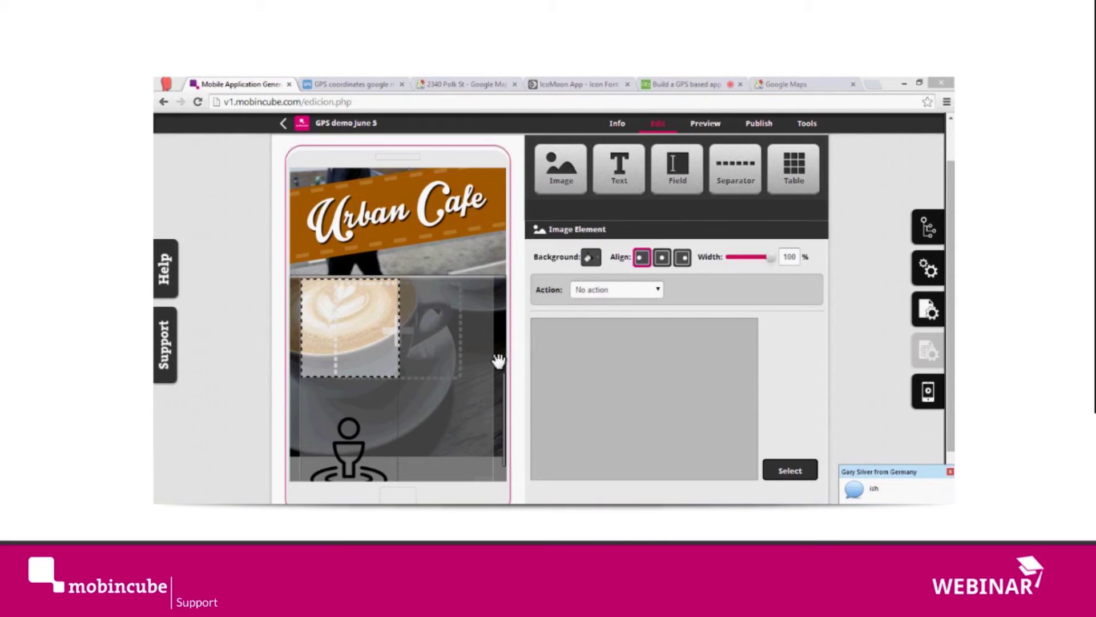
pyautogui.click(773, 257)
pyautogui.moveTo(772, 257); pyautogui.dragTo(750, 264)
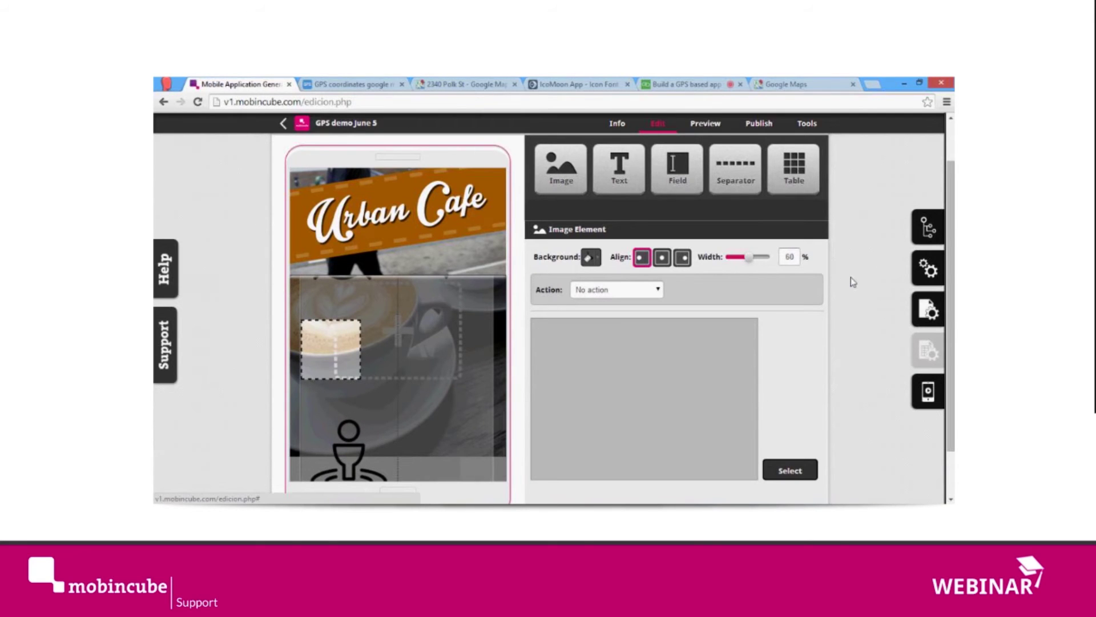
# Delete the transparent image from the icon table's first cell.
pyautogui.click(370, 317)
pyautogui.click(351, 312)
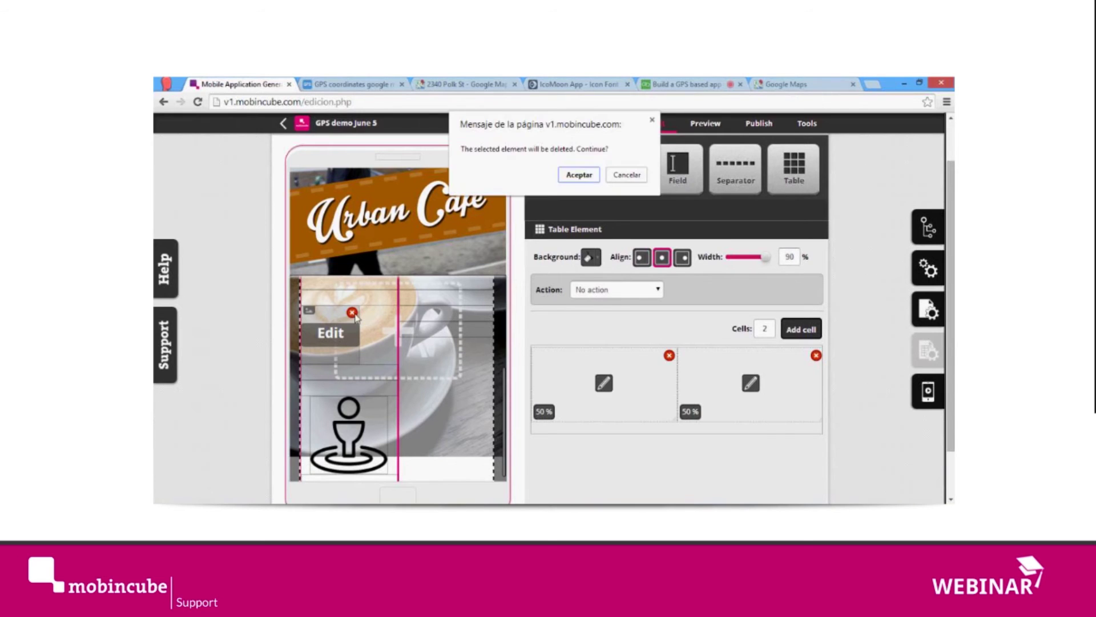
pyautogui.click(578, 174)
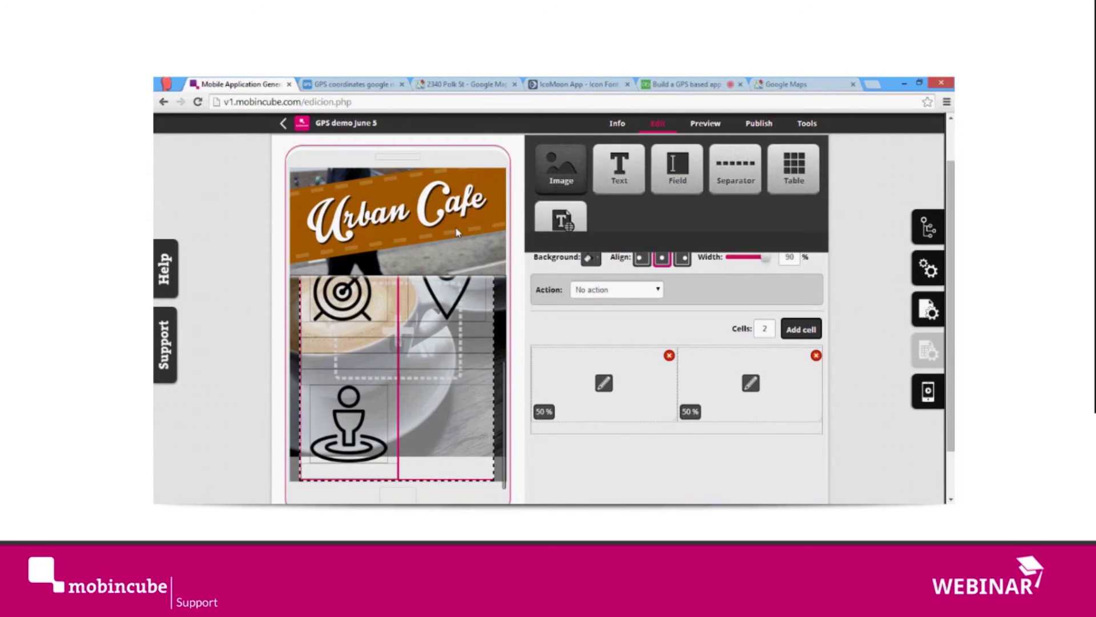
# Add the scroll document icon as an image in the table's second cell, beside the person icon, centred at 80% width.
pyautogui.moveTo(328, 354)
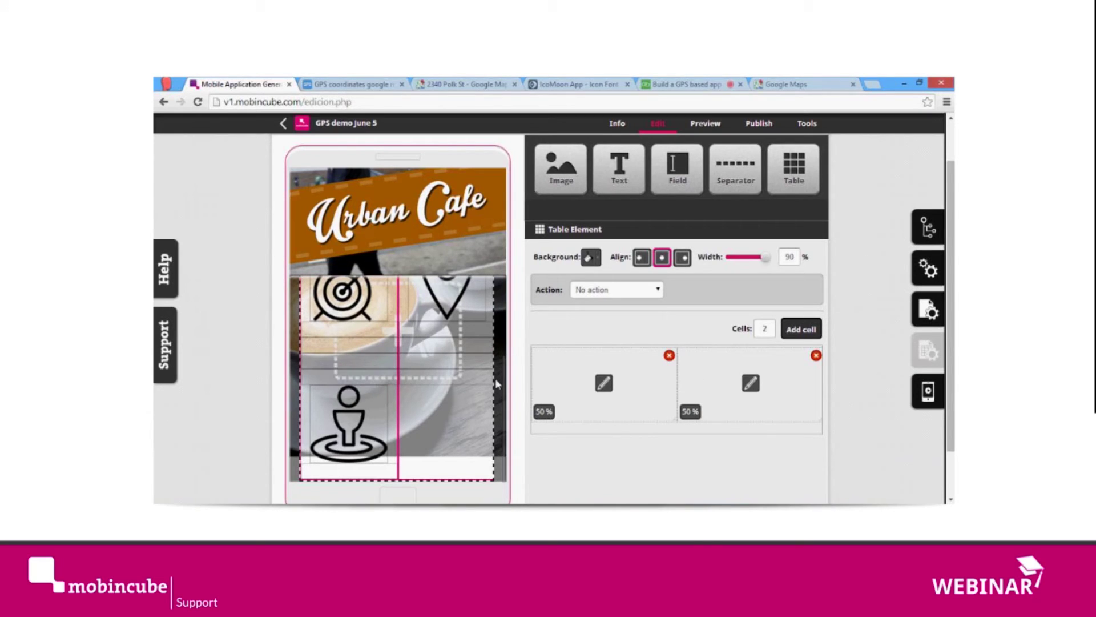
pyautogui.moveTo(568, 180)
pyautogui.moveTo(568, 179); pyautogui.dragTo(722, 376)
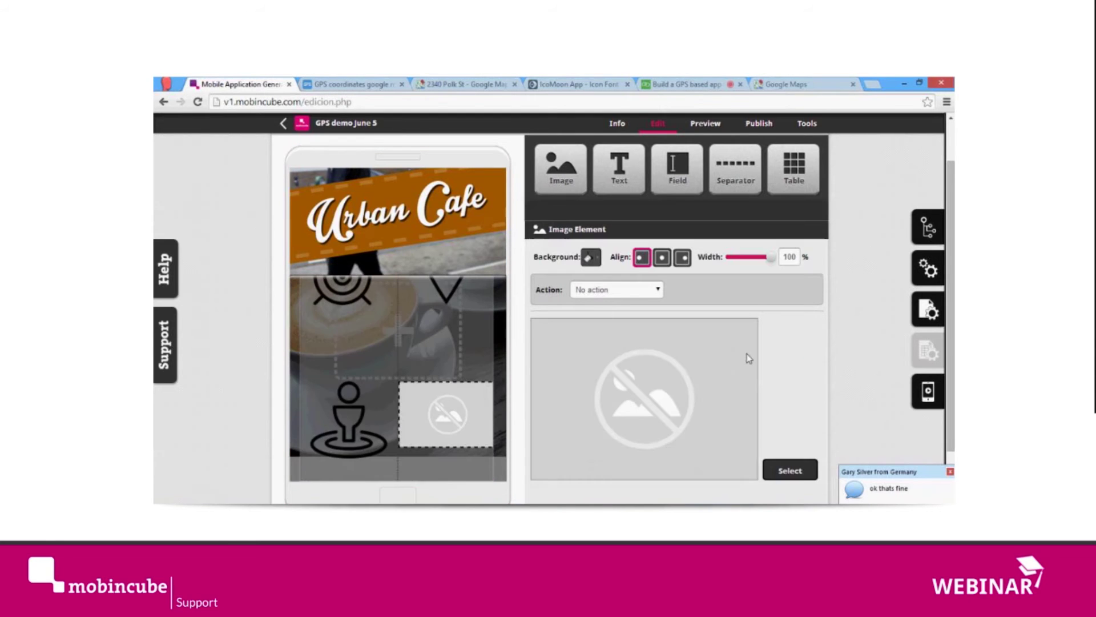
pyautogui.scroll(-1, 748, 358)
pyautogui.click(796, 412)
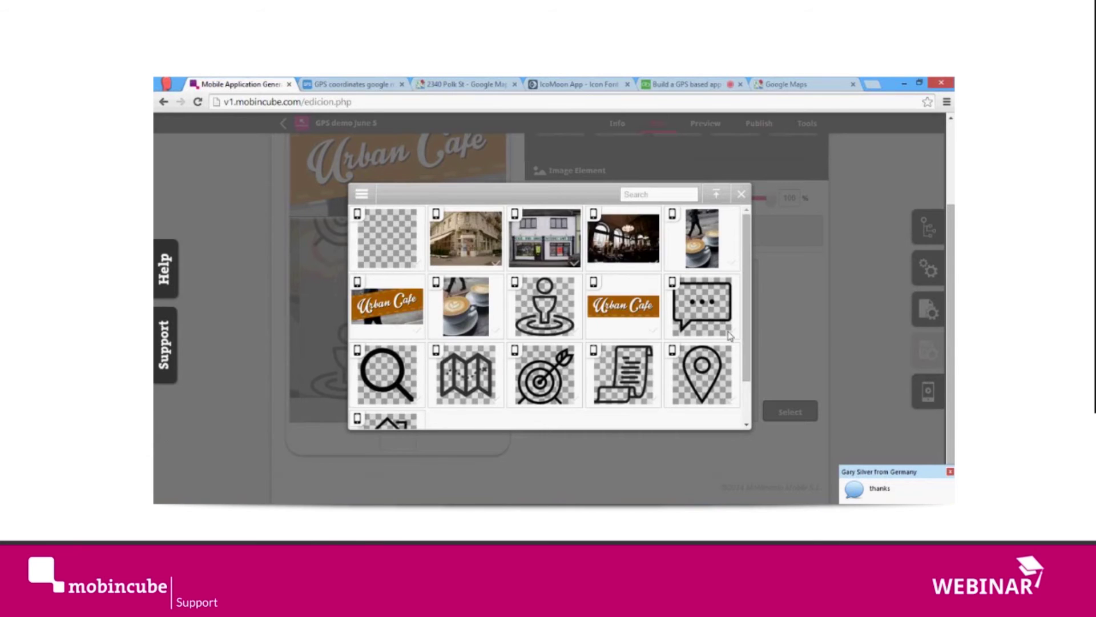
pyautogui.scroll(-1, 637, 377)
pyautogui.click(653, 364)
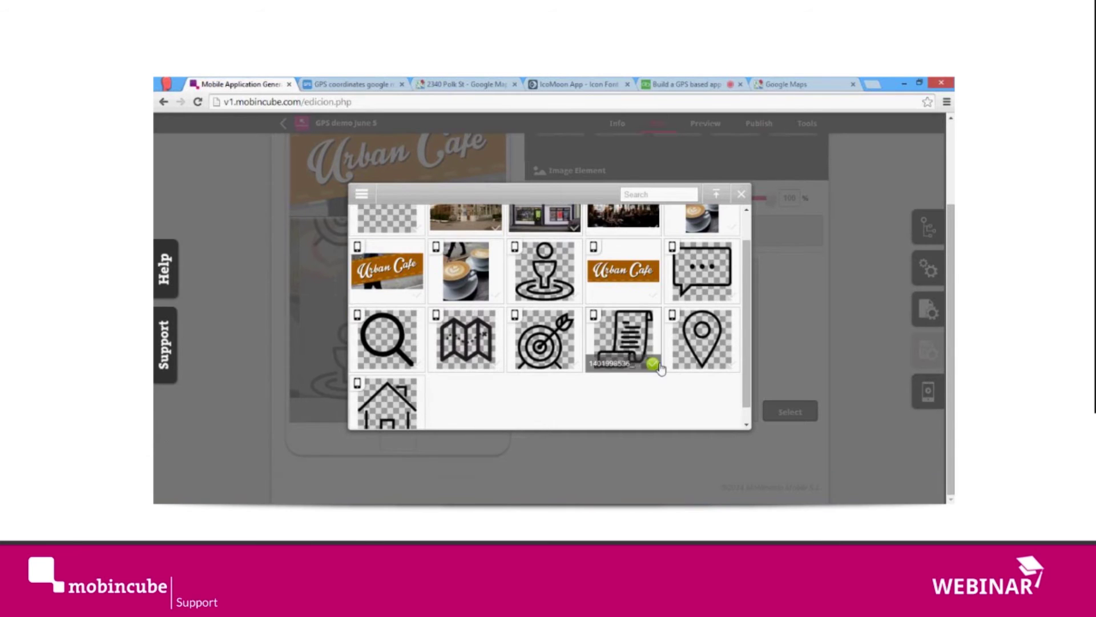
pyautogui.click(742, 195)
pyautogui.write('80')
pyautogui.click(662, 198)
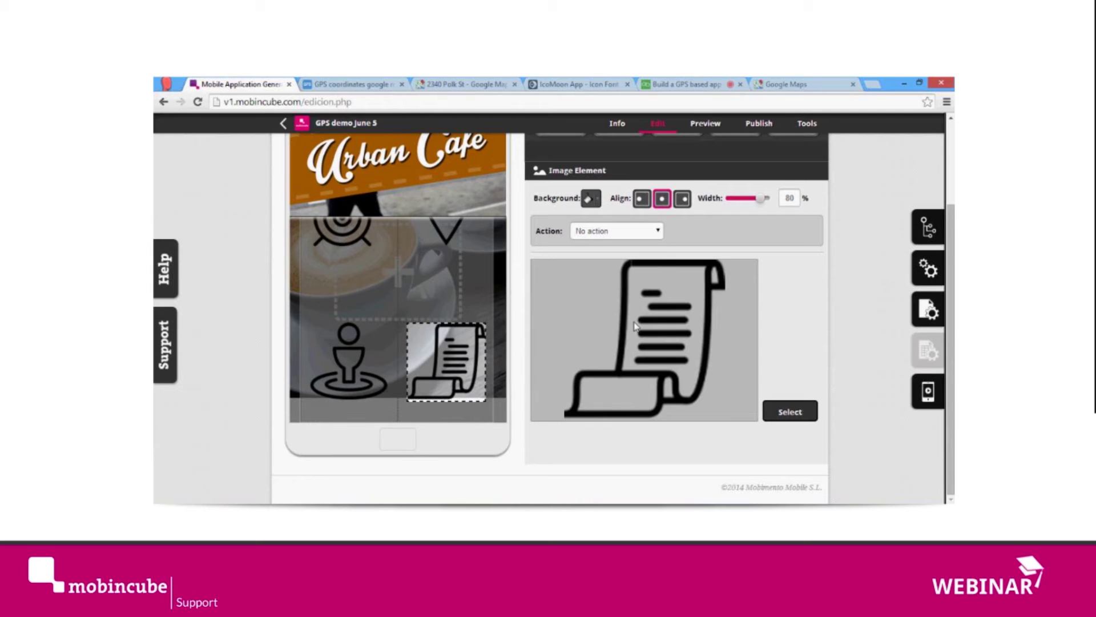
# Set the scroll icon's action to Go to screen with a new screen named store_listing as the destination.
pyautogui.click(616, 231)
pyautogui.click(607, 256)
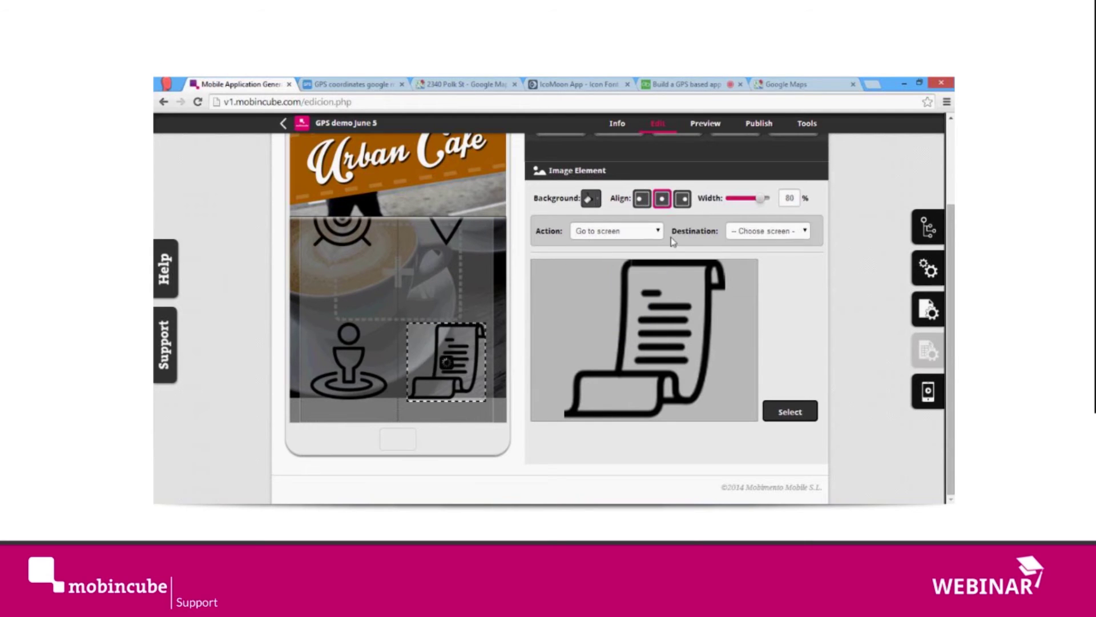
pyautogui.click(767, 233)
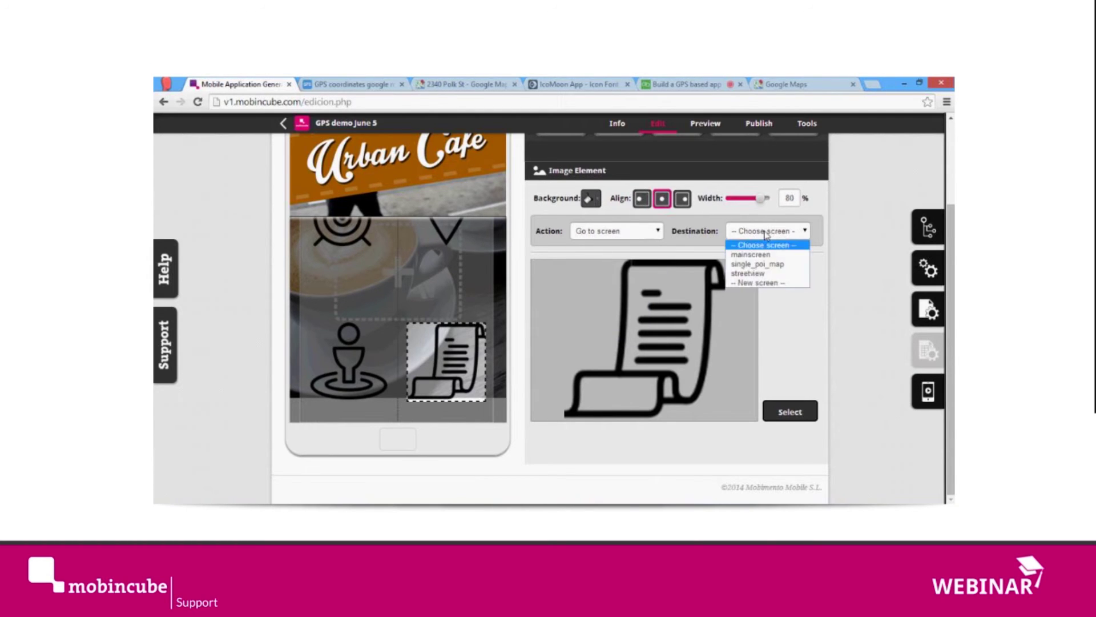
pyautogui.click(759, 283)
pyautogui.write('store_ist')
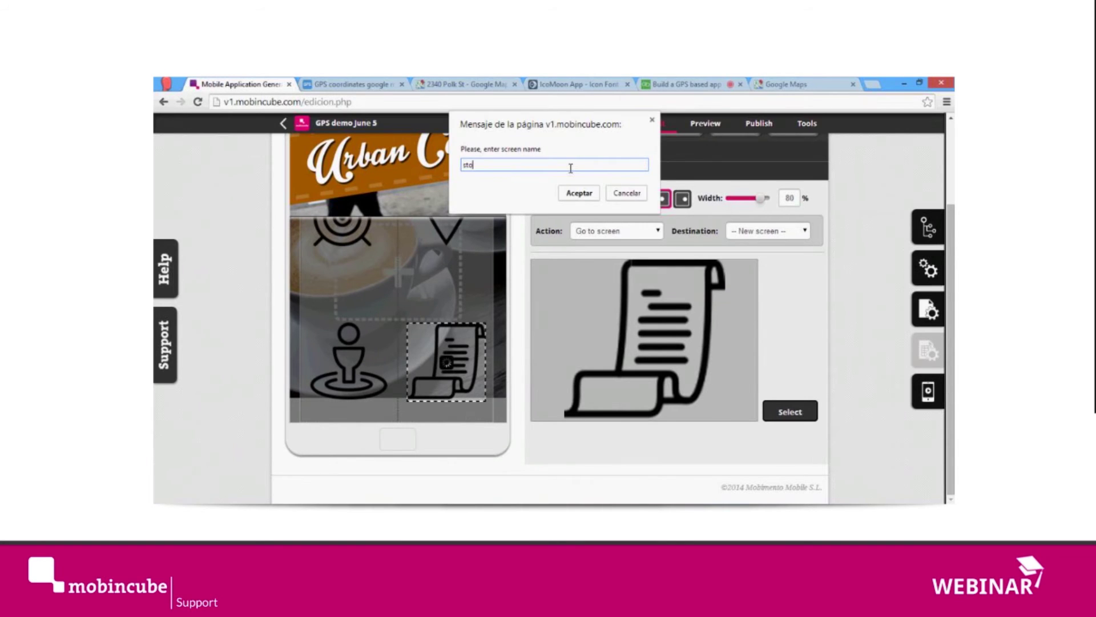
pyautogui.press('BackSpace')
pyautogui.press('BackSpace')
pyautogui.press('BackSpace')
pyautogui.write('listing')
pyautogui.click(579, 191)
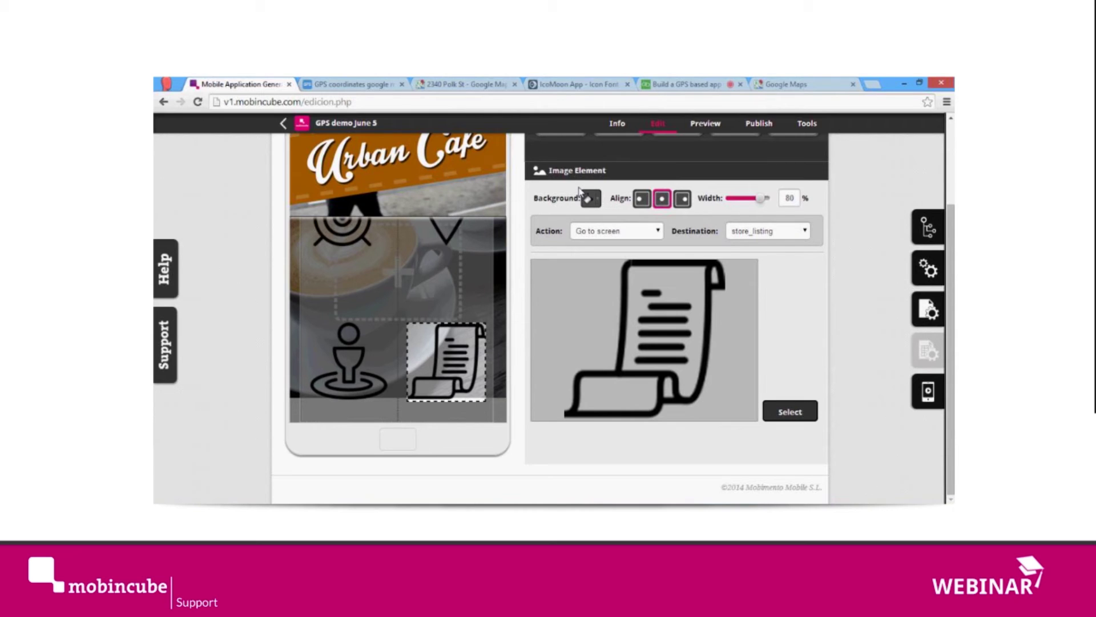
# Add a separator to the mainscreen icon table between the target and person icons and set its line style to No line.
pyautogui.click(850, 294)
pyautogui.click(866, 283)
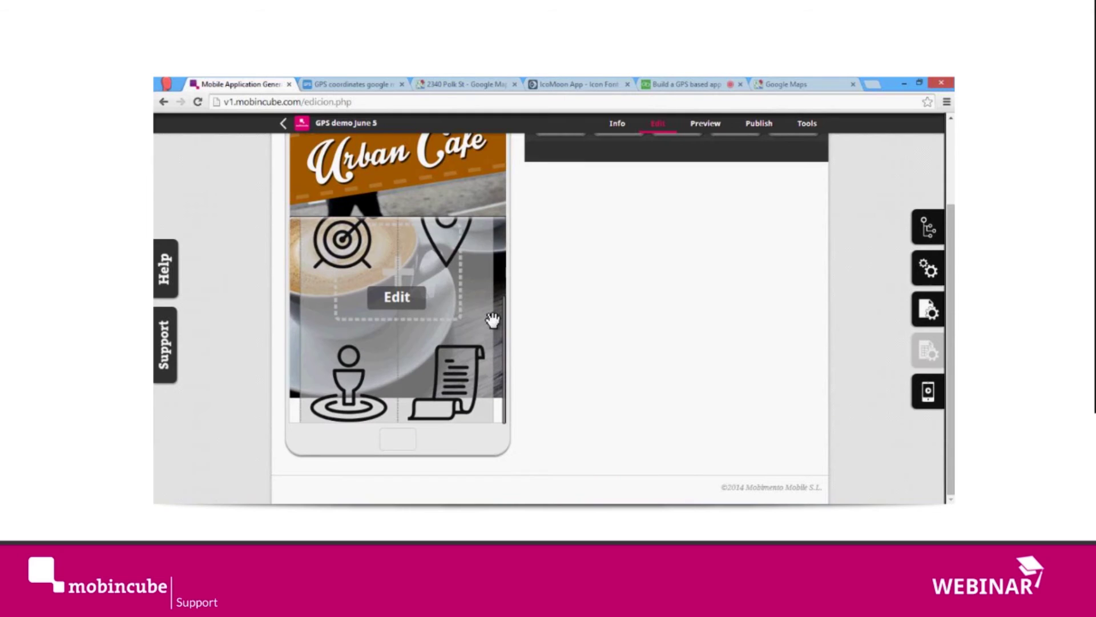
pyautogui.click(357, 378)
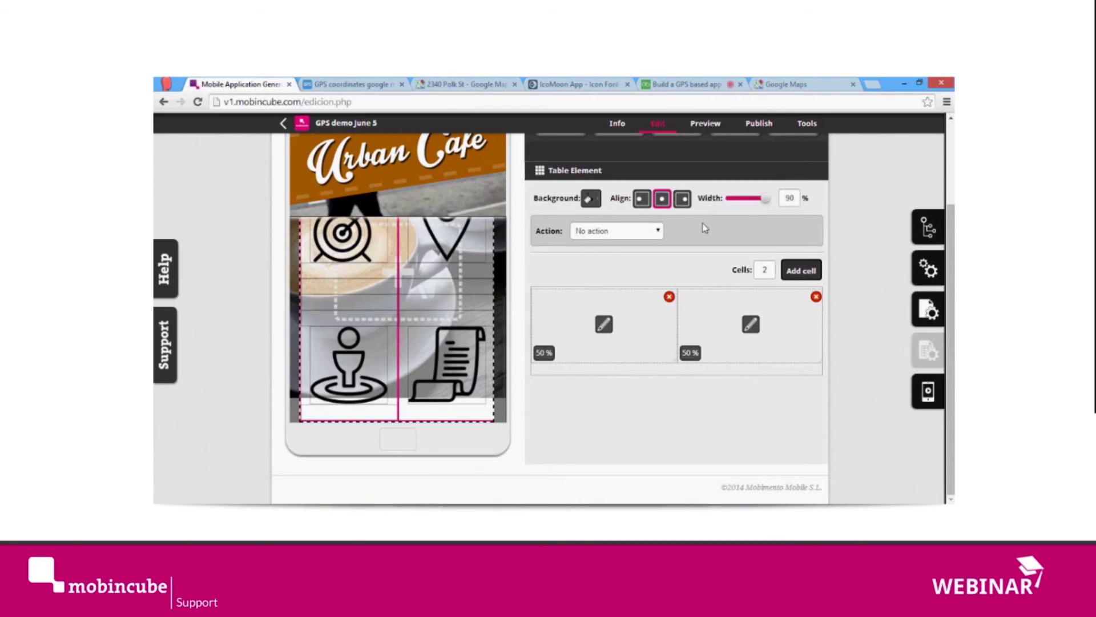
pyautogui.scroll(3, 616, 319)
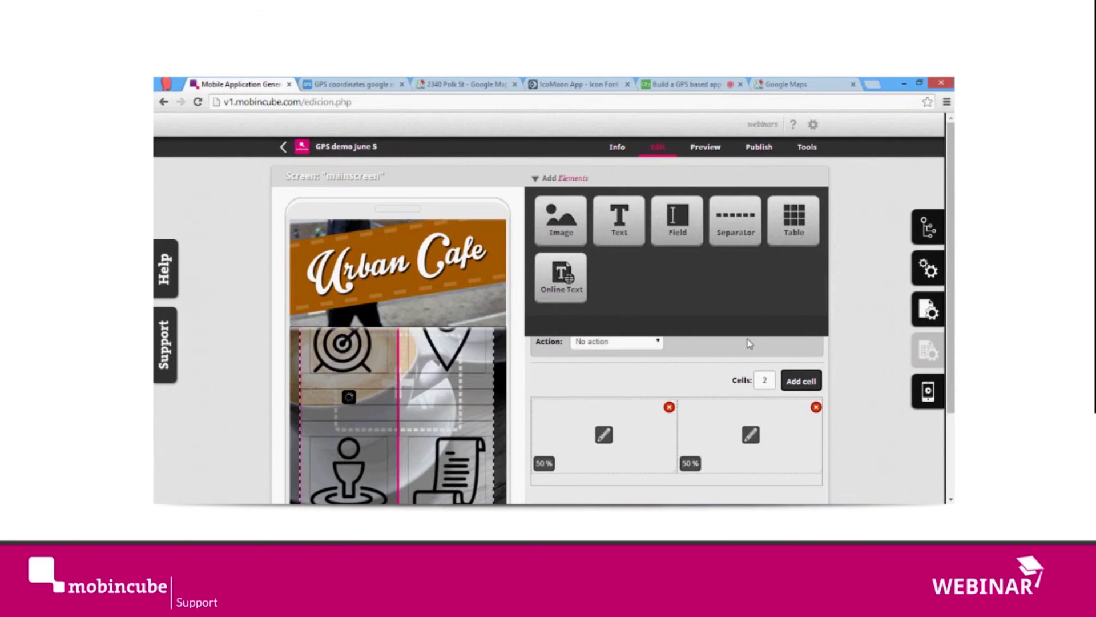
pyautogui.click(750, 357)
pyautogui.click(736, 364)
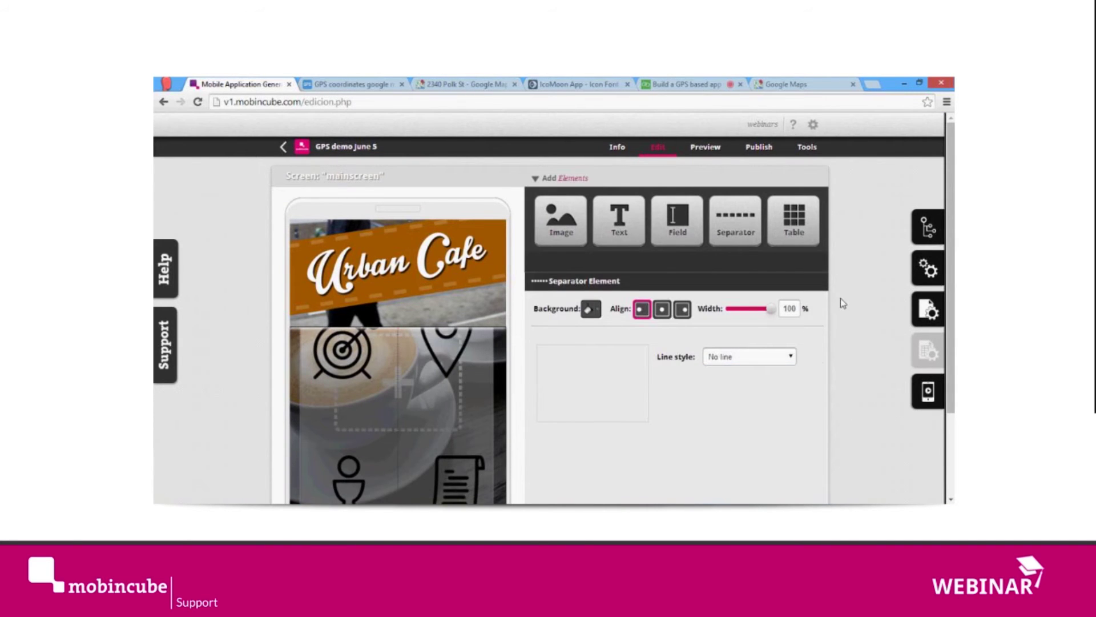
pyautogui.click(841, 299)
pyautogui.scroll(-2, 492, 364)
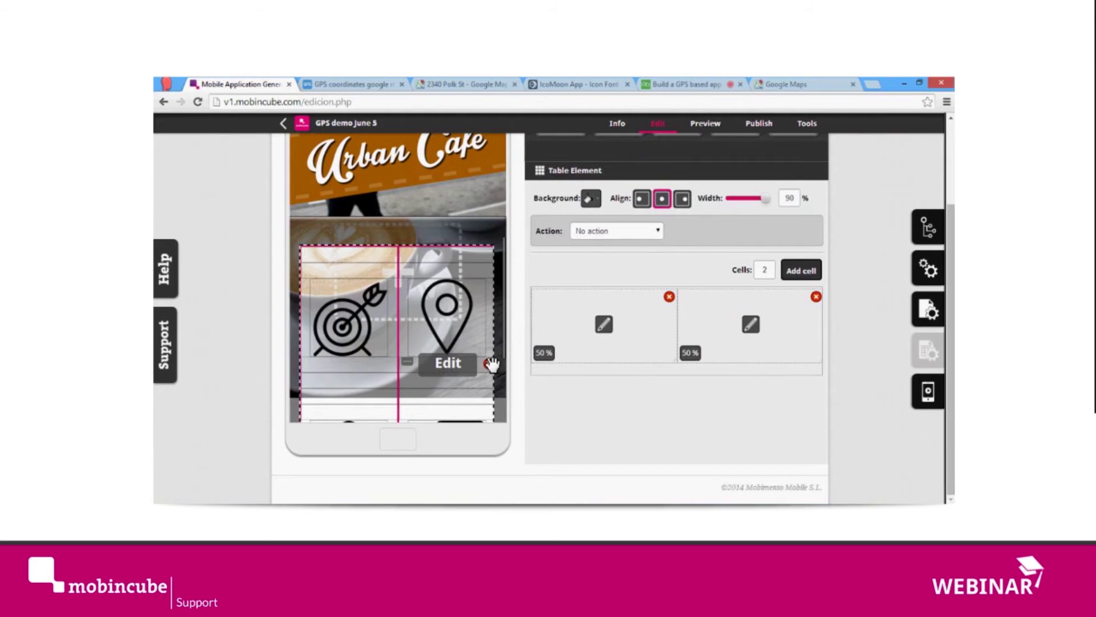
# Open the store_listing screen from the app's screen map and set its type to Data View.
pyautogui.click(924, 229)
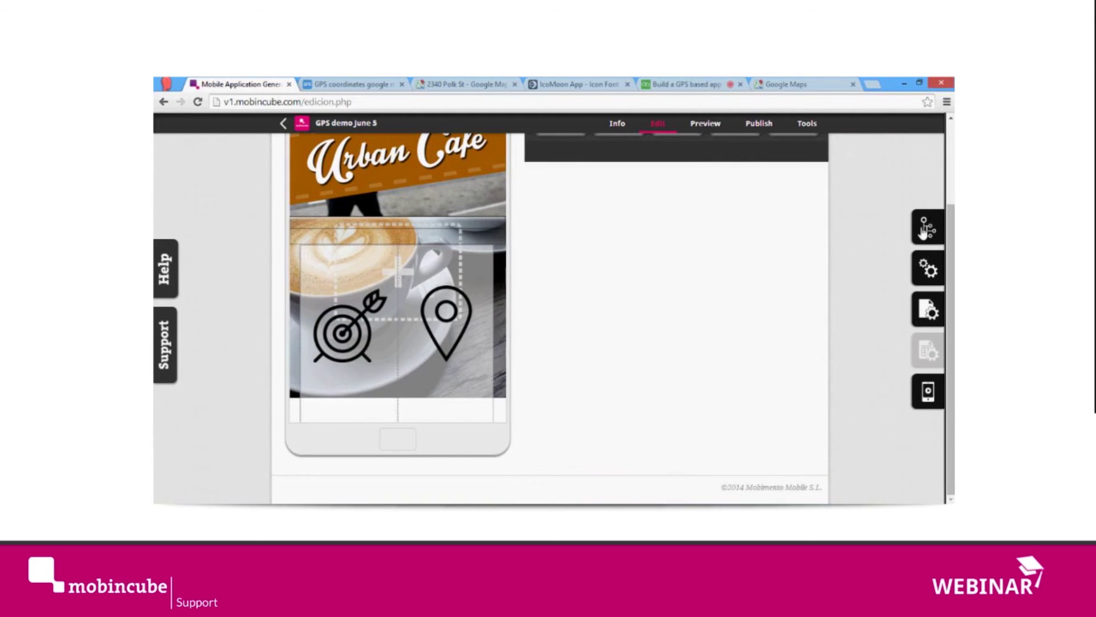
pyautogui.click(822, 226)
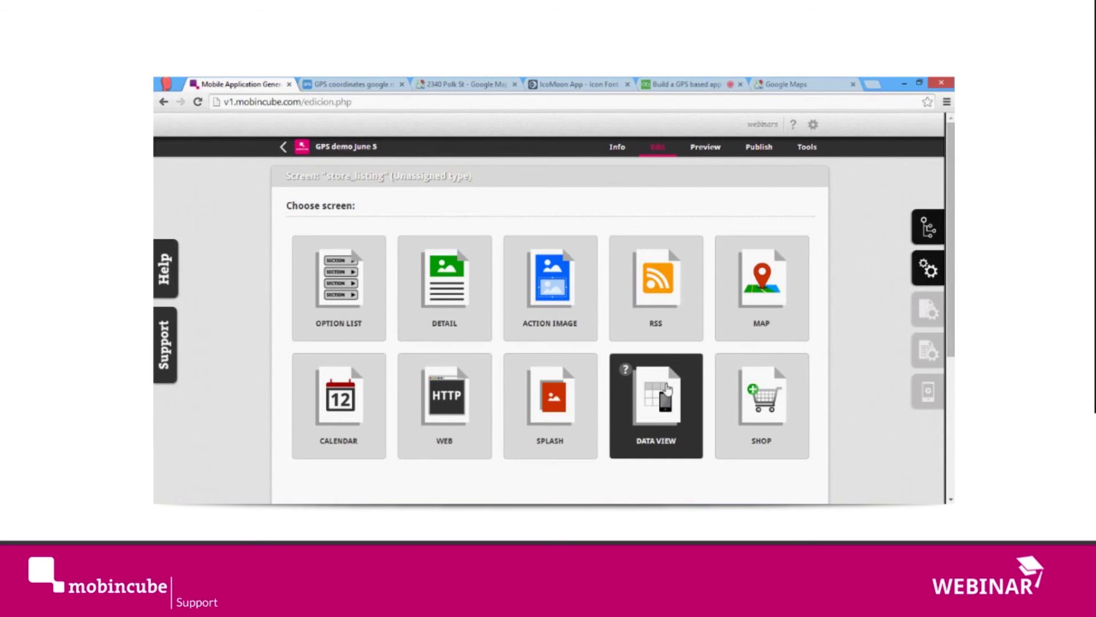
pyautogui.click(666, 401)
pyautogui.click(581, 176)
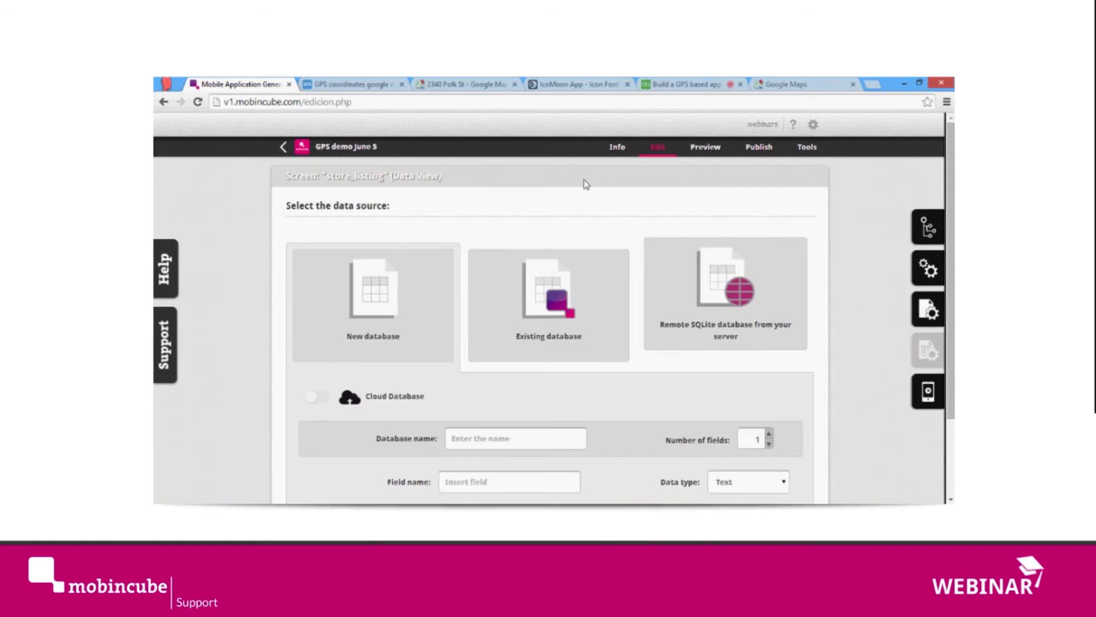
# Name the new data source database stores and set its number of fields to 4.
pyautogui.scroll(-1, 588, 182)
pyautogui.scroll(1, 589, 180)
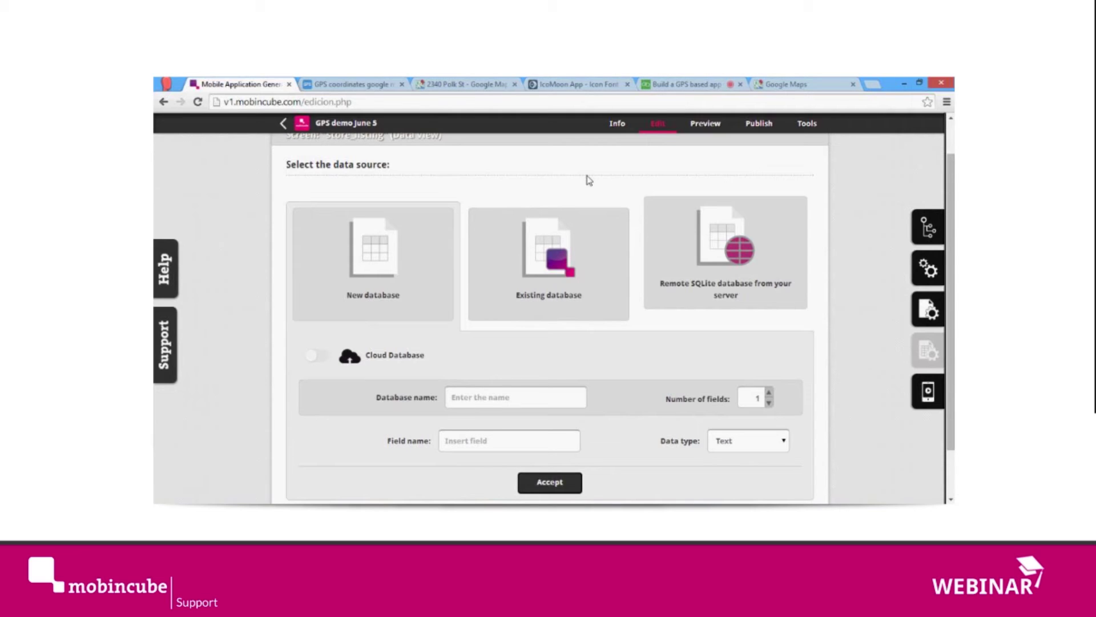
pyautogui.scroll(-1, 590, 180)
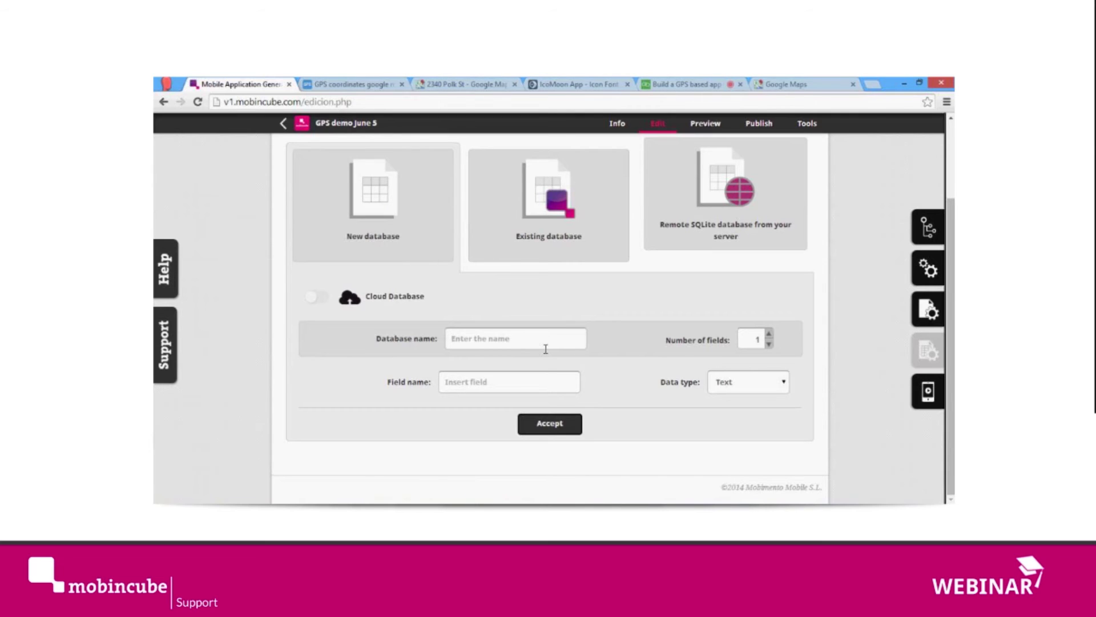
pyautogui.write('stores')
pyautogui.click(769, 334)
pyautogui.click(769, 334)
pyautogui.click(769, 334)
# Define the first three database fields as name and address, both Text, and photo with the Image data type.
pyautogui.write('name')
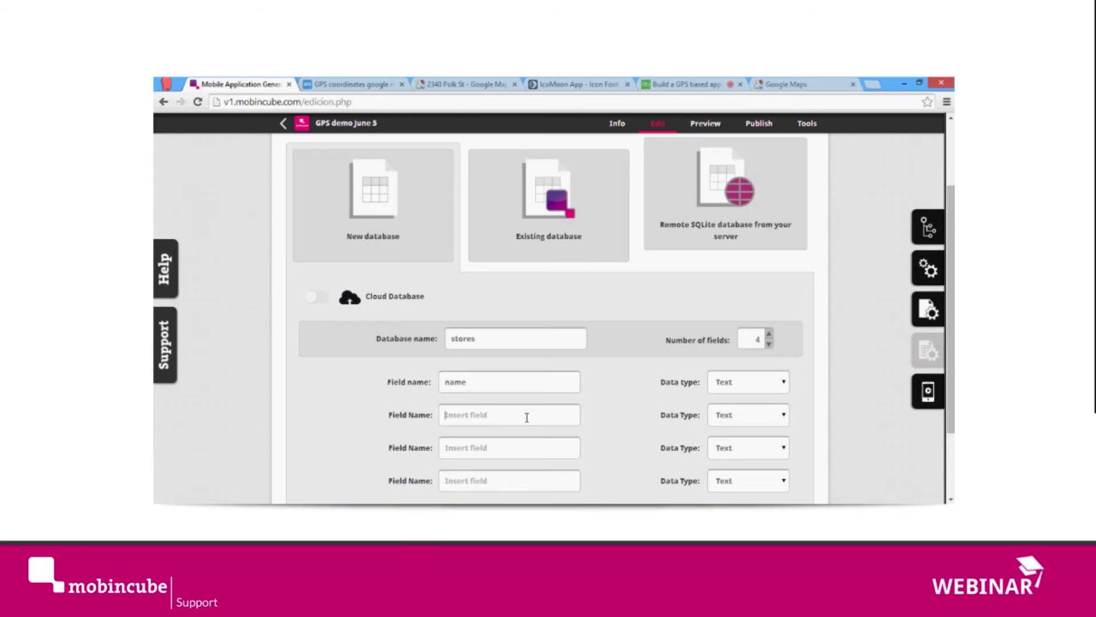
pyautogui.write('address')
pyautogui.click(531, 458)
pyautogui.write('photo')
pyautogui.click(772, 455)
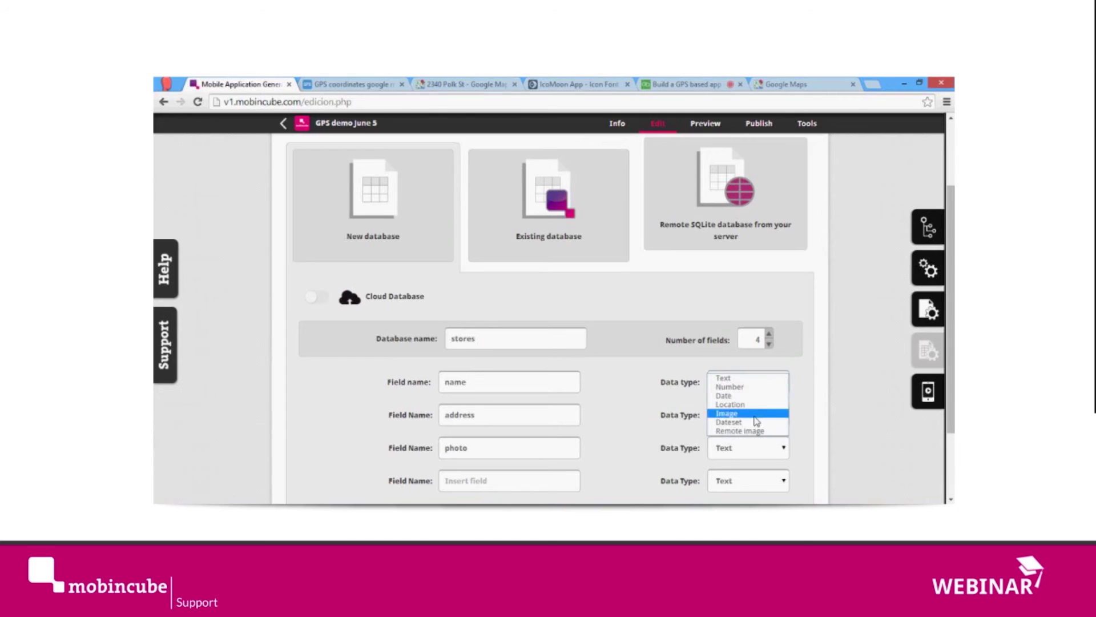
pyautogui.click(742, 412)
# Define the fourth database field as gps with the Location data type and create the database.
pyautogui.scroll(-1, 671, 402)
pyautogui.click(525, 424)
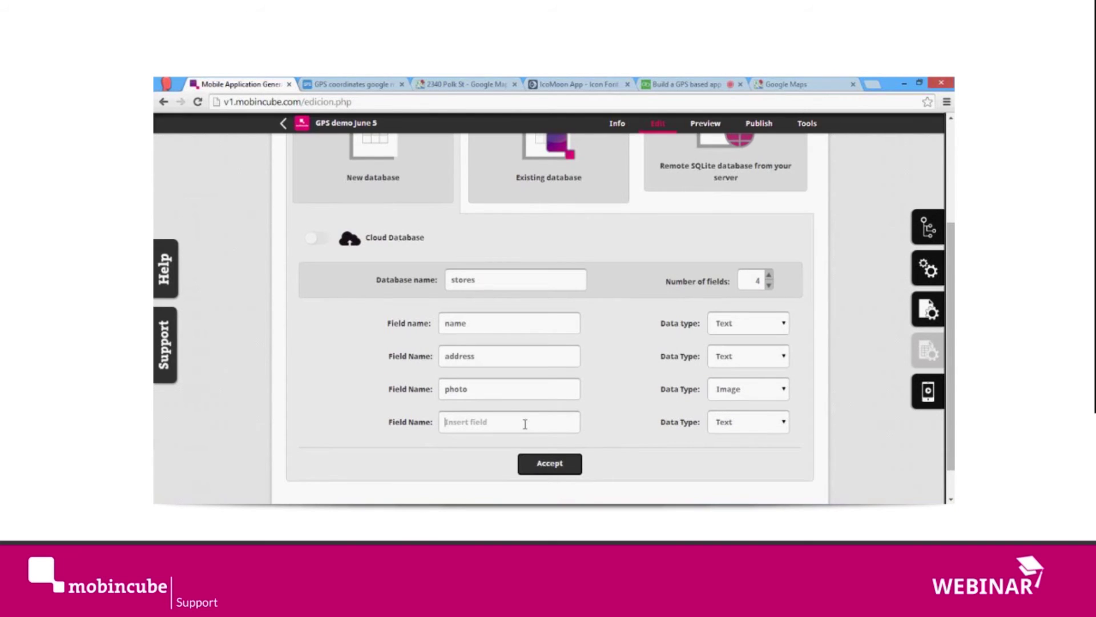
pyautogui.write('gps')
pyautogui.click(777, 426)
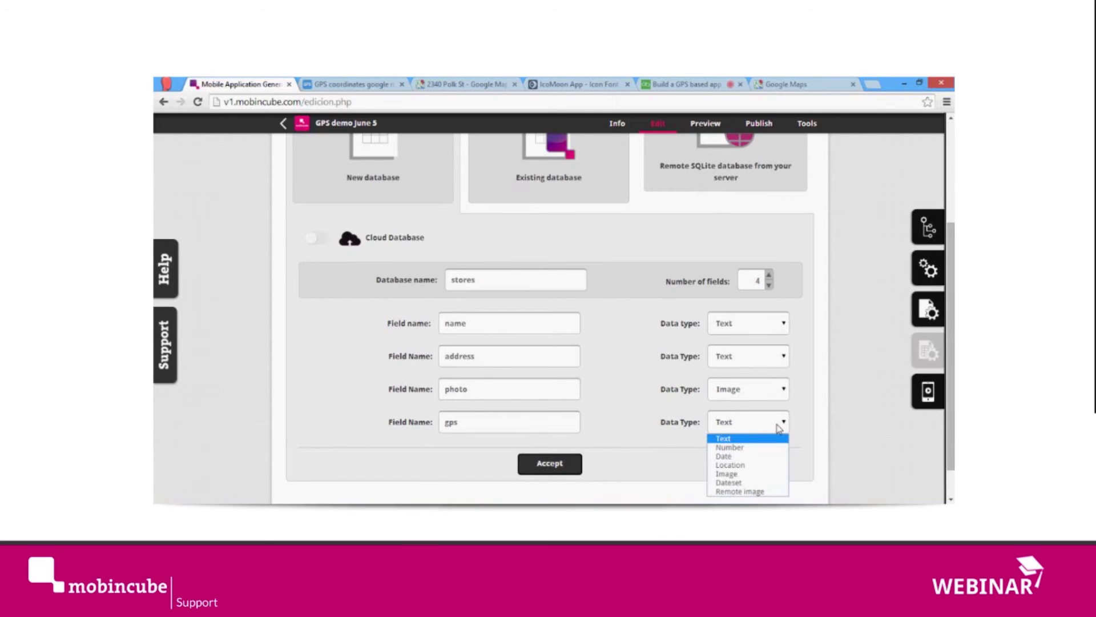
pyautogui.click(737, 464)
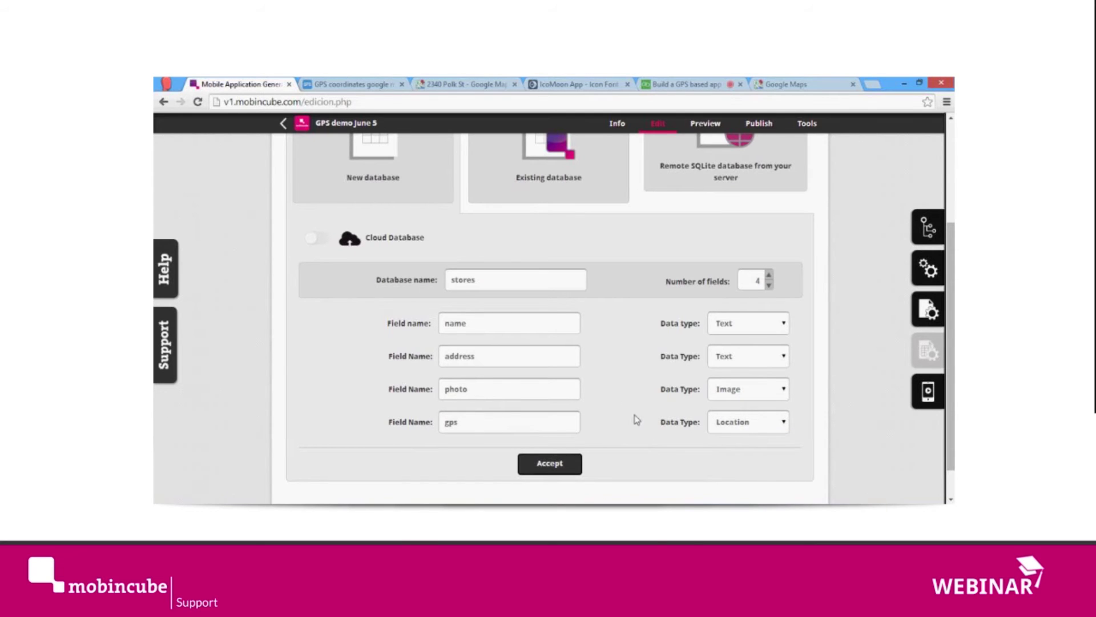
pyautogui.click(562, 469)
pyautogui.scroll(2, 561, 471)
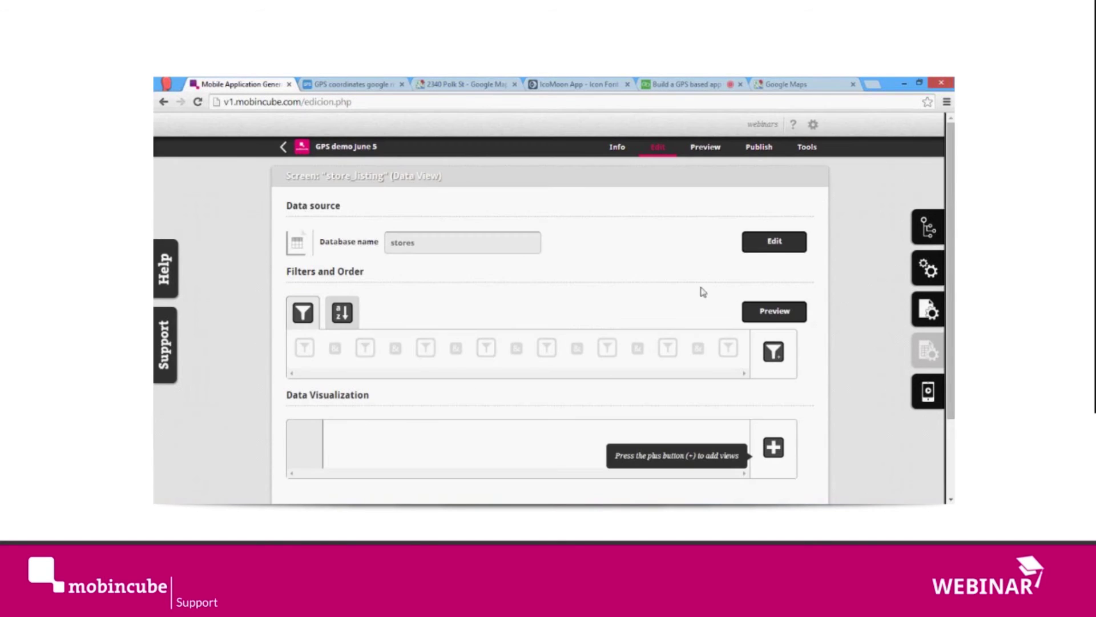
# Open the stores database for editing and enter Urban Cafe San Francisco as the first record's name.
pyautogui.click(774, 242)
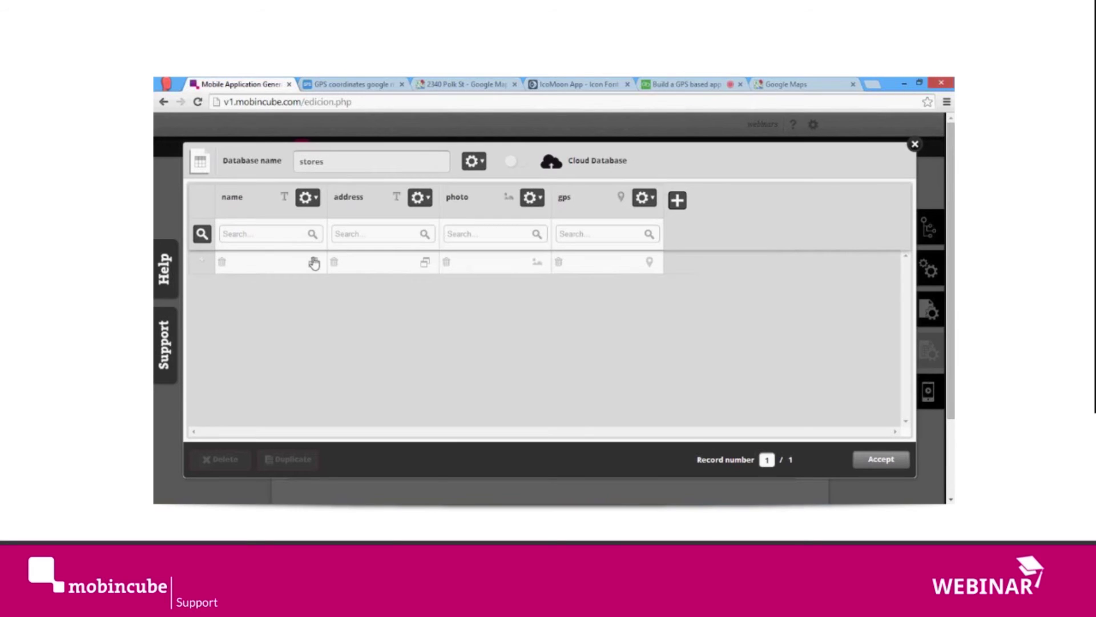
pyautogui.click(314, 262)
pyautogui.write('Urban Cafe ')
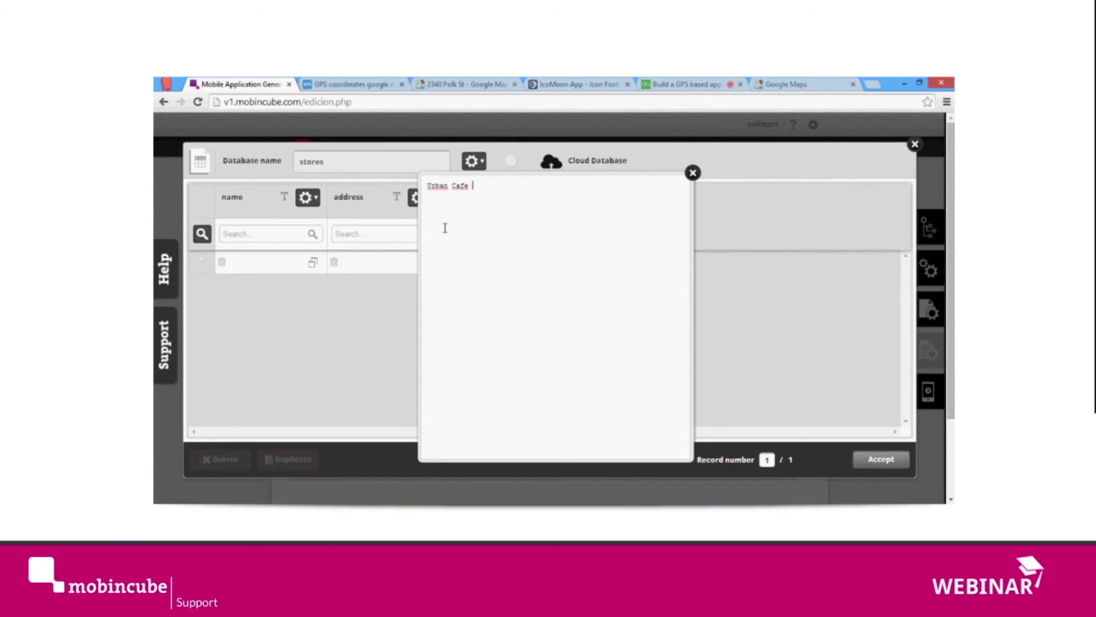
pyautogui.write('San Francisco')
pyautogui.click(376, 222)
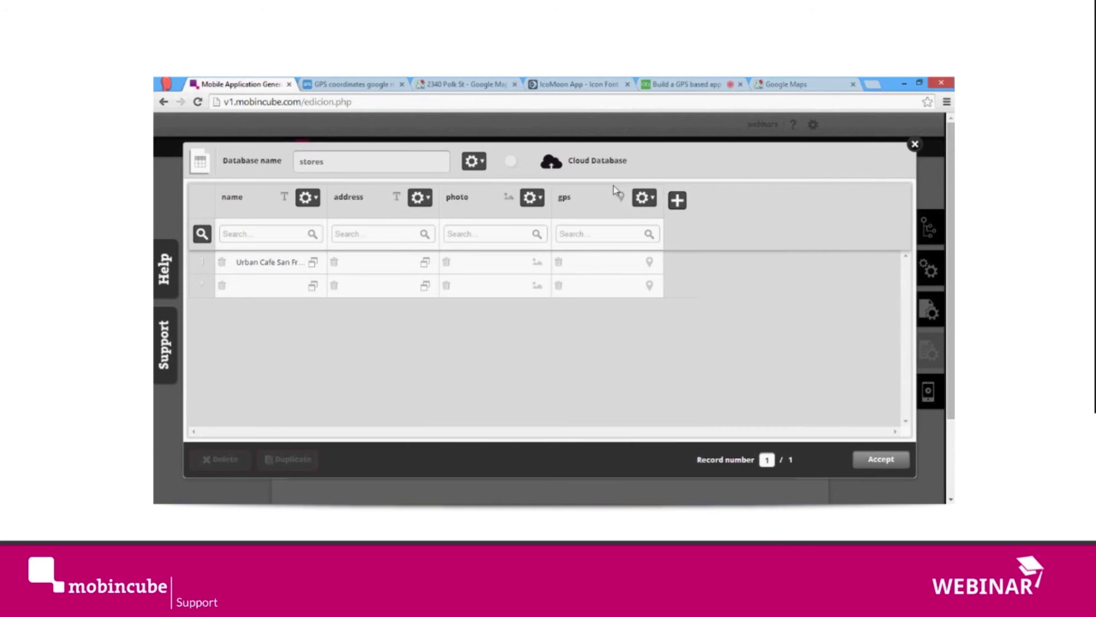
# Enter the San Francisco store's street address in the first record, with the city and (USA) on a second line.
pyautogui.click(423, 262)
pyautogui.write('2340')
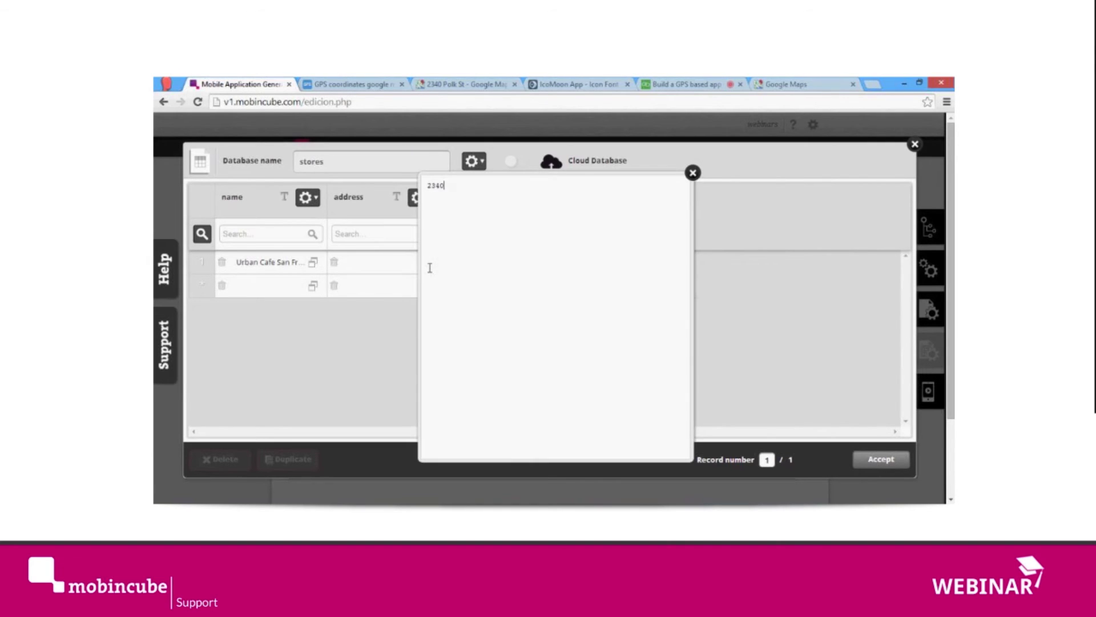
pyautogui.write(' Polk St.')
pyautogui.write(', San Francisc')
pyautogui.write('o')
pyautogui.press('Left')
pyautogui.press('Left')
pyautogui.press('Left')
pyautogui.press('BackSpace')
pyautogui.press('BackSpace')
pyautogui.press('Return')
pyautogui.press('End')
pyautogui.write('(USA)')
pyautogui.click(692, 173)
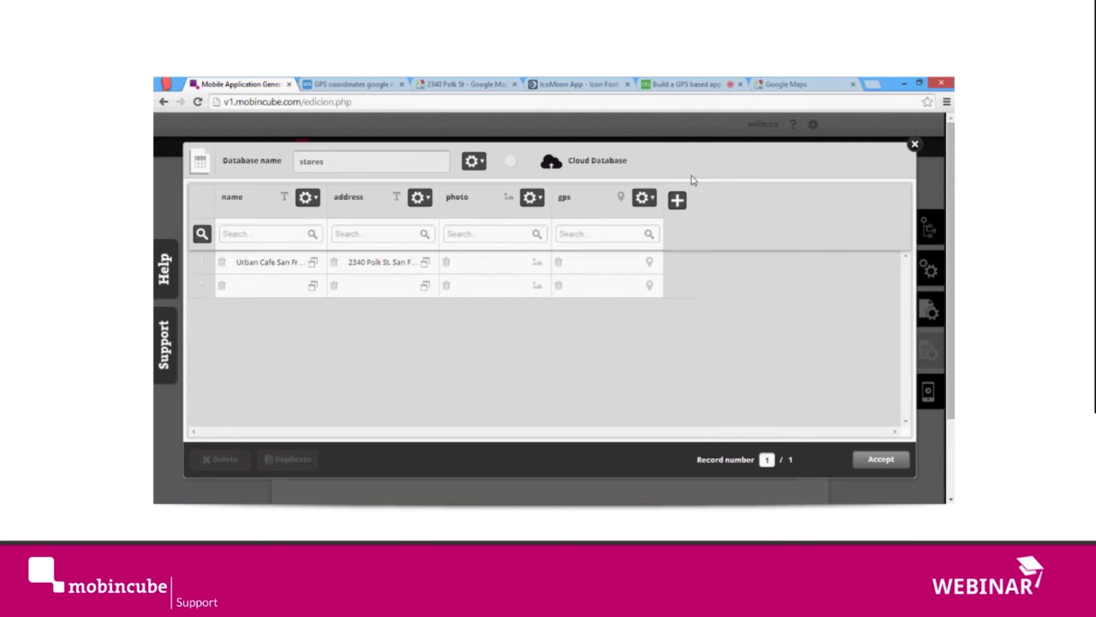
# Assign the Café Prückel image as the first record's photo and set its gps location by searching for the store's street address.
pyautogui.click(539, 264)
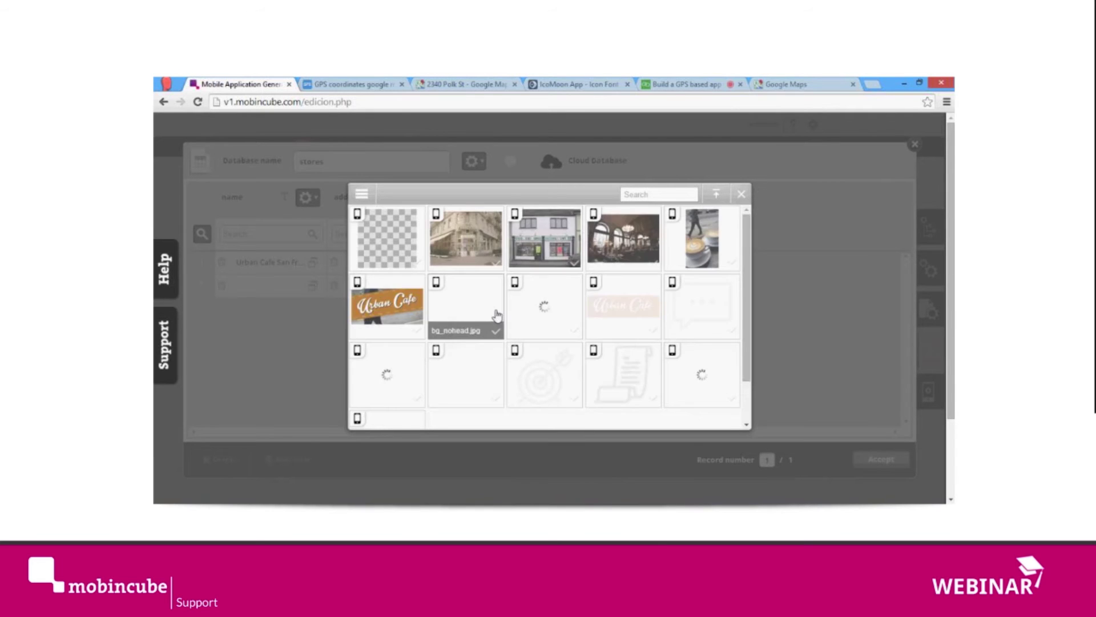
pyautogui.click(495, 261)
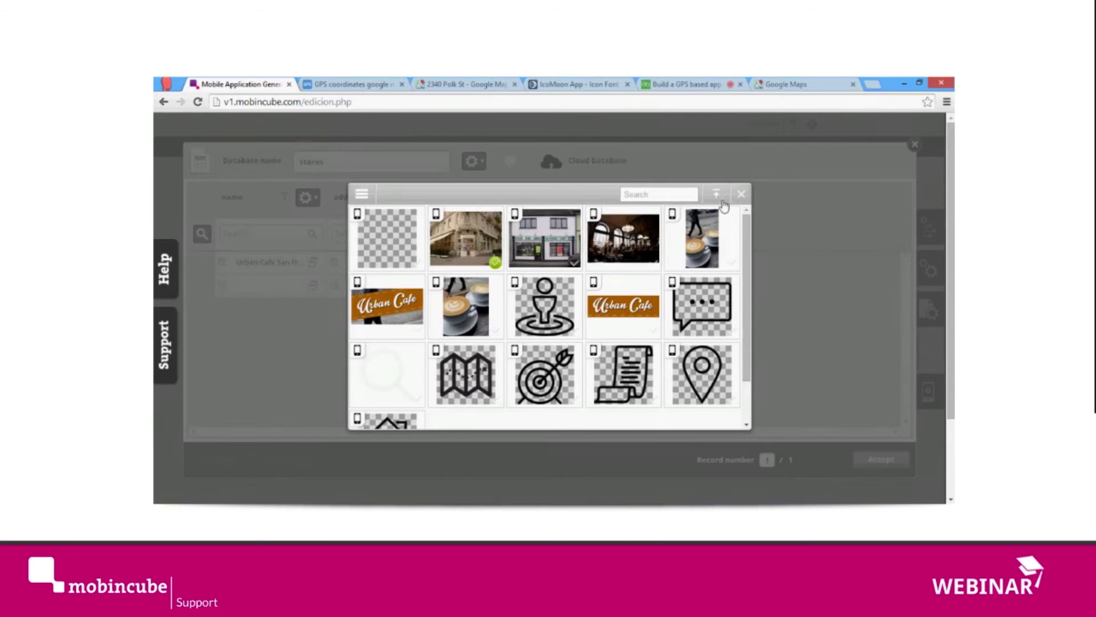
pyautogui.click(742, 194)
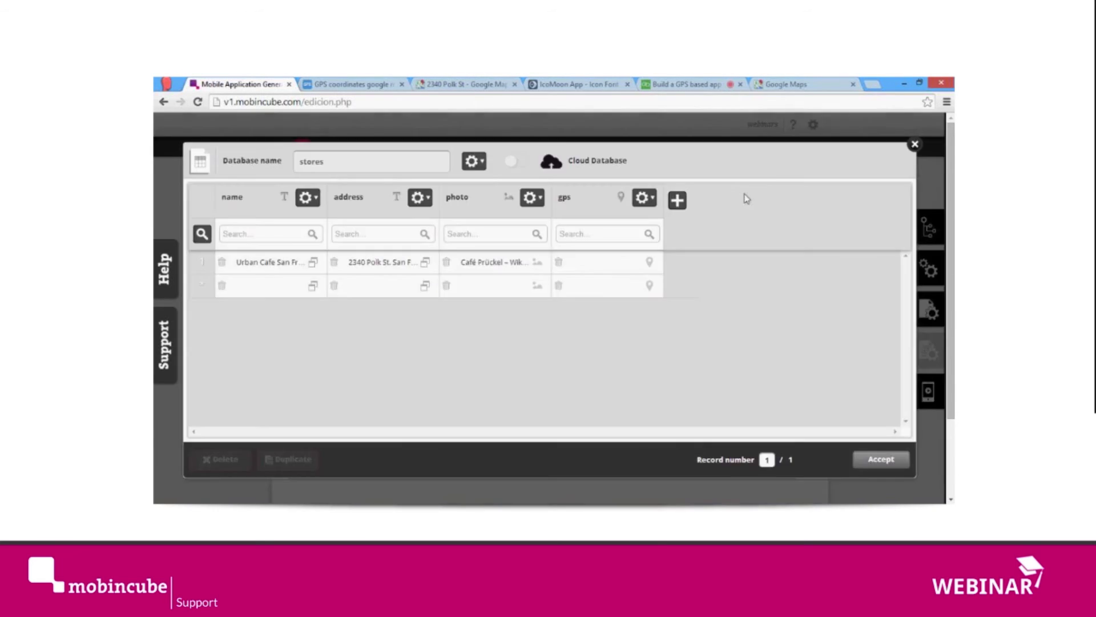
pyautogui.click(651, 264)
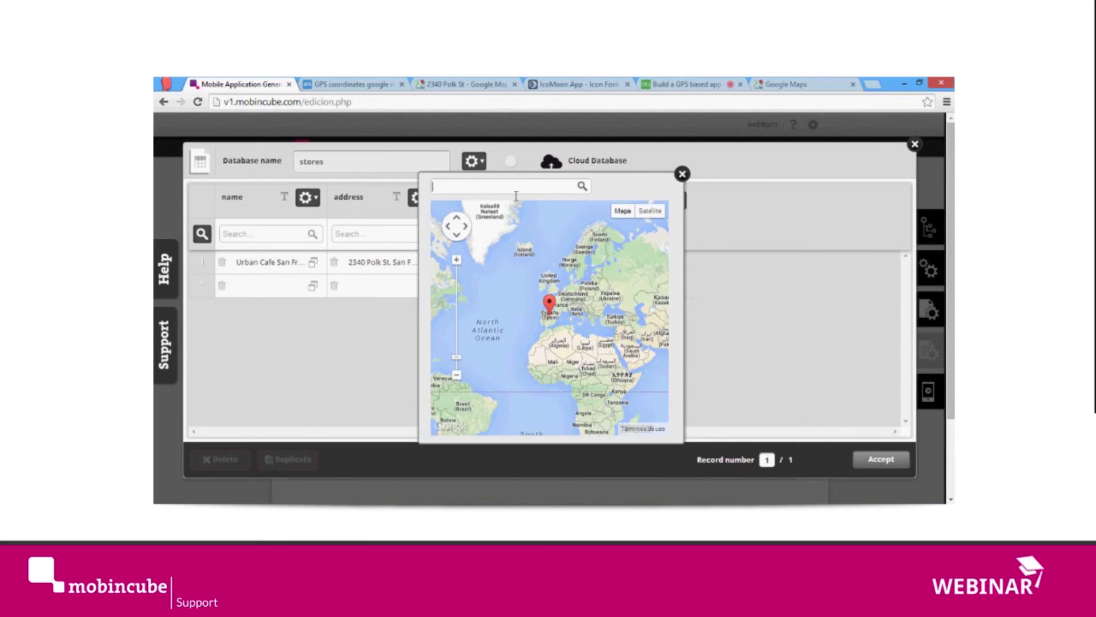
pyautogui.write('2340 Polk St, San Francisco')
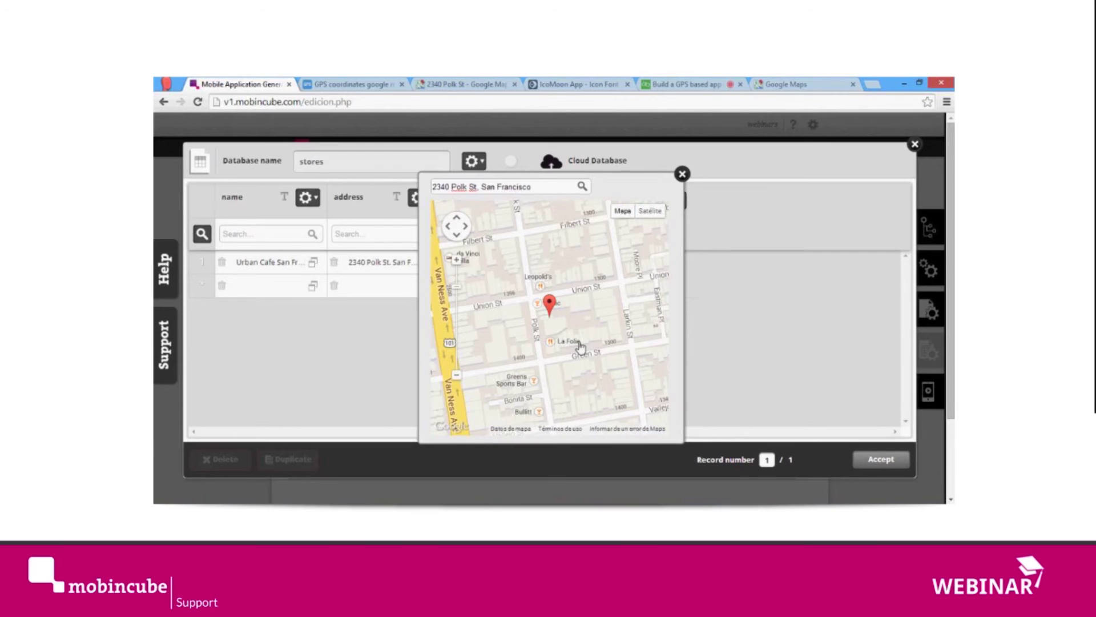
pyautogui.click(683, 174)
# Enter Urban Cafe Valencia as the second record's name.
pyautogui.click(264, 288)
pyautogui.write('Urban Cafe ')
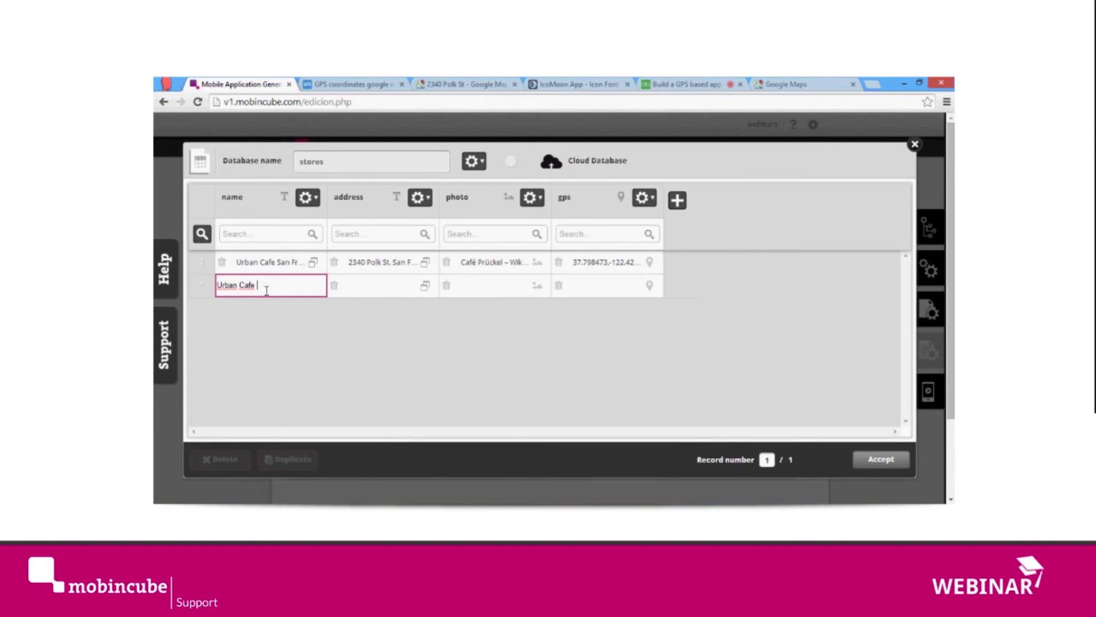
pyautogui.write('Valencia')
pyautogui.click(364, 318)
# Enter the second record's street address with Valencia (Spain) on a second line, and open the image picker for its photo.
pyautogui.click(426, 285)
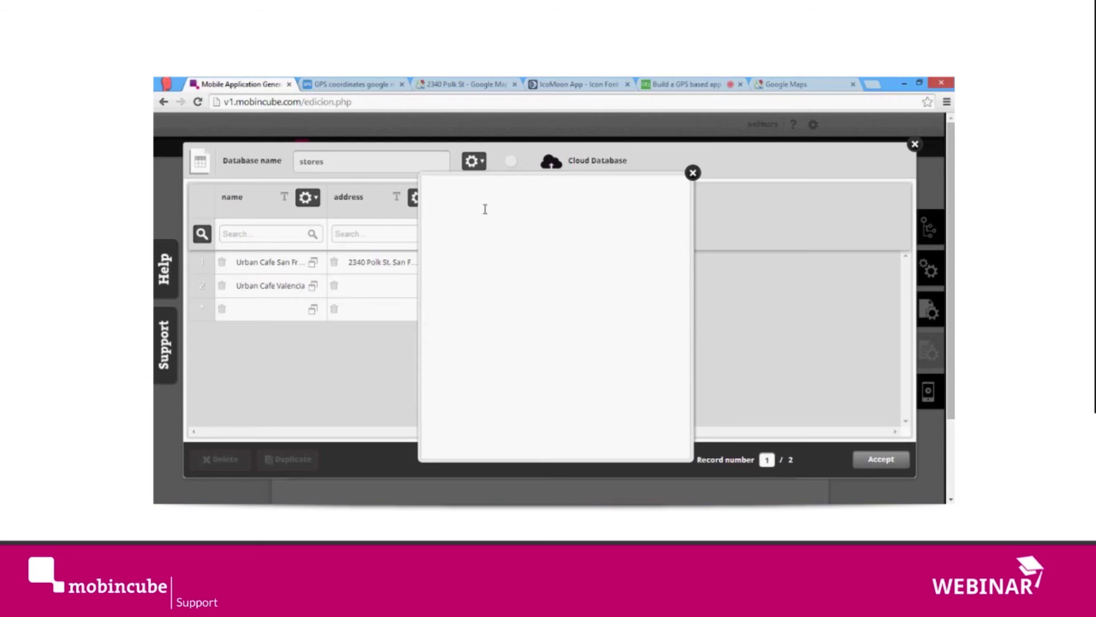
pyautogui.write('100 Gran')
pyautogui.write('26')
pyautogui.write(' Jacin')
pyautogui.write('to Benv')
pyautogui.press('BackSpace')
pyautogui.write('avente')
pyautogui.press('Return')
pyautogui.write('Valencia (Spain)')
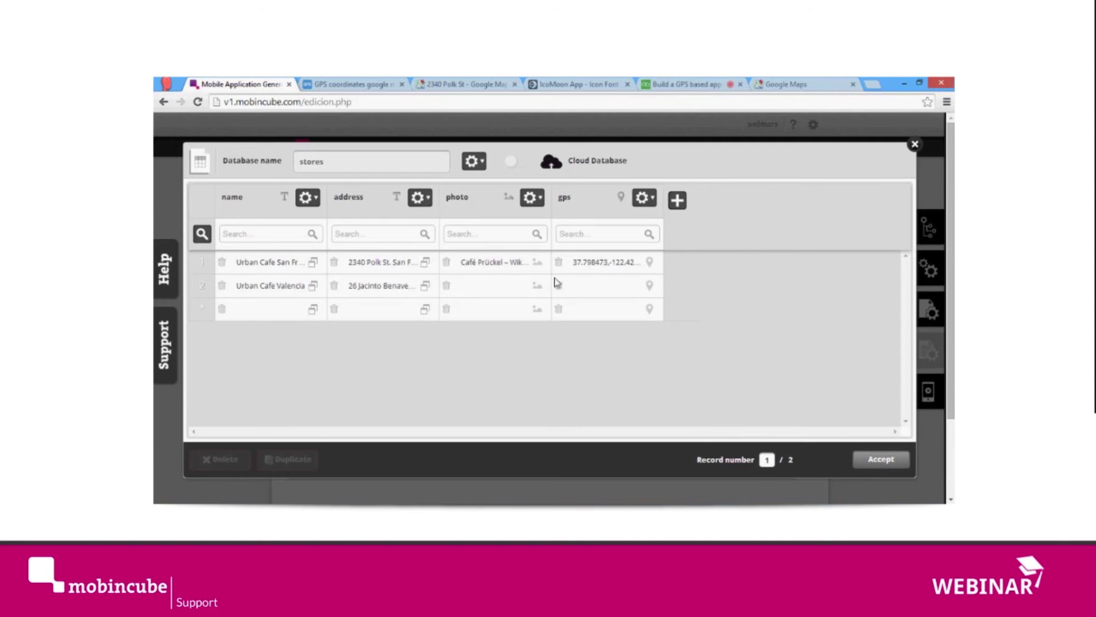
pyautogui.click(539, 287)
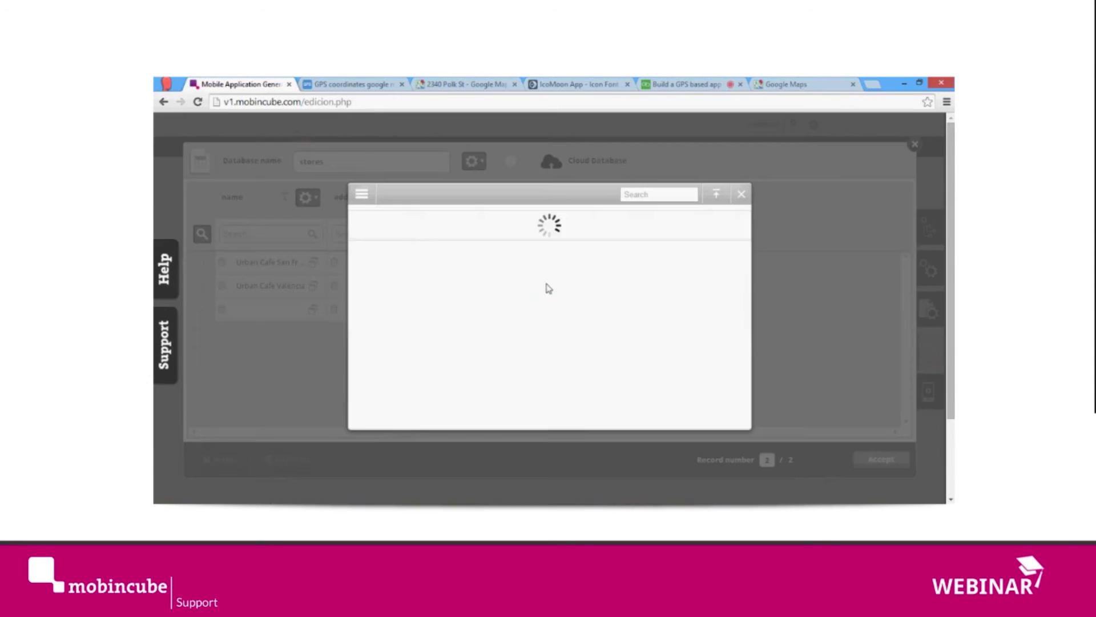
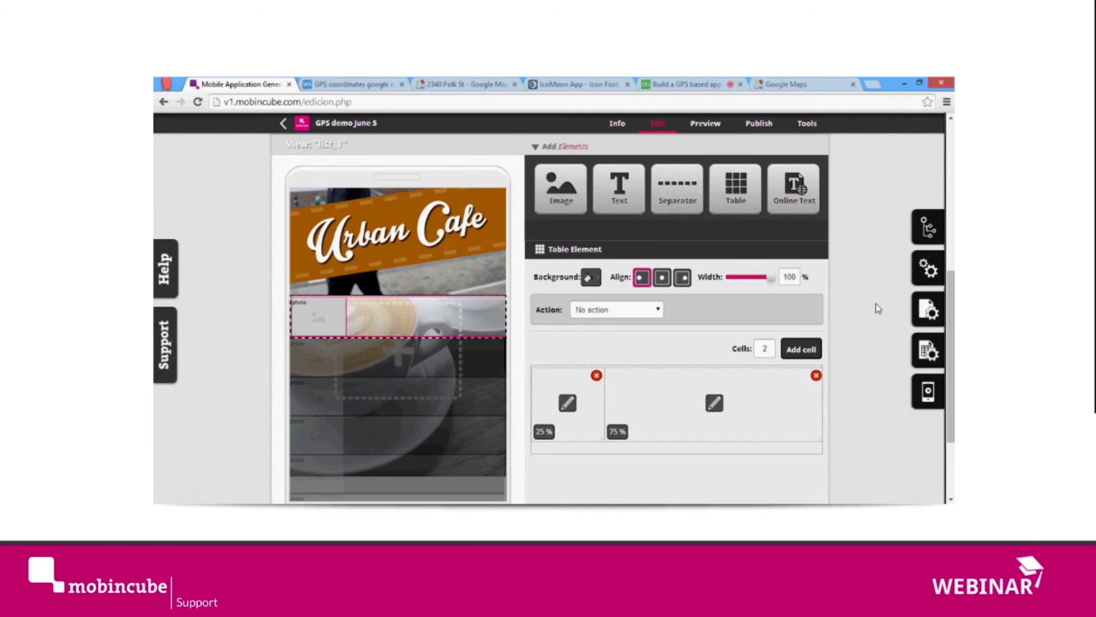
# Place the name field in the second cell of the list_1 view's table, beside the photo, with text size Small.
pyautogui.moveTo(610, 212)
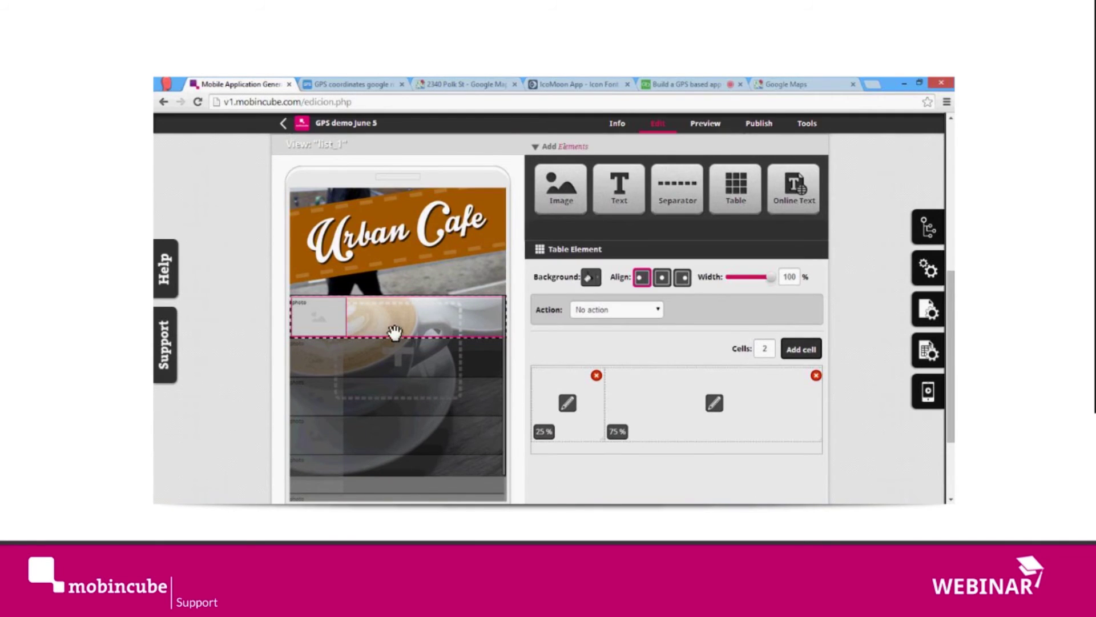
pyautogui.moveTo(665, 280)
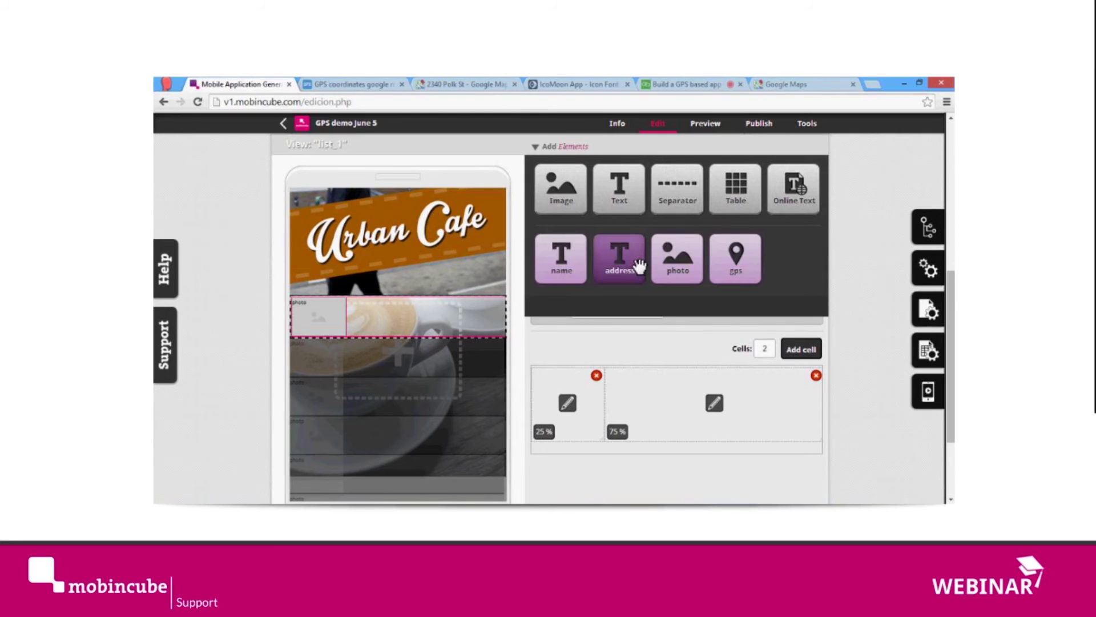
pyautogui.moveTo(665, 353); pyautogui.dragTo(685, 406)
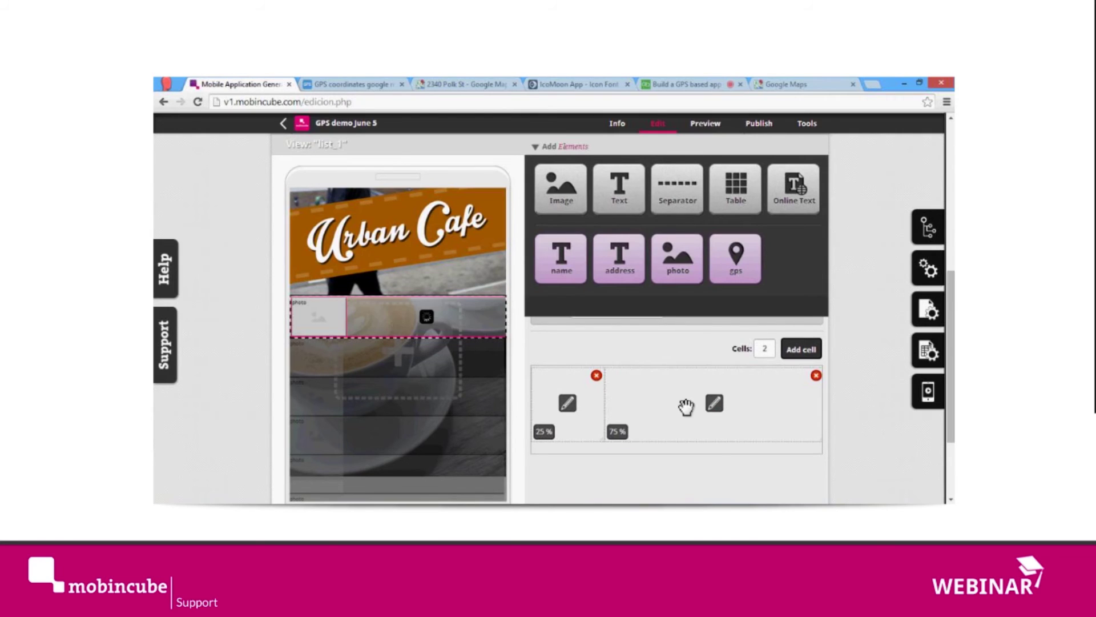
pyautogui.click(608, 352)
pyautogui.click(590, 384)
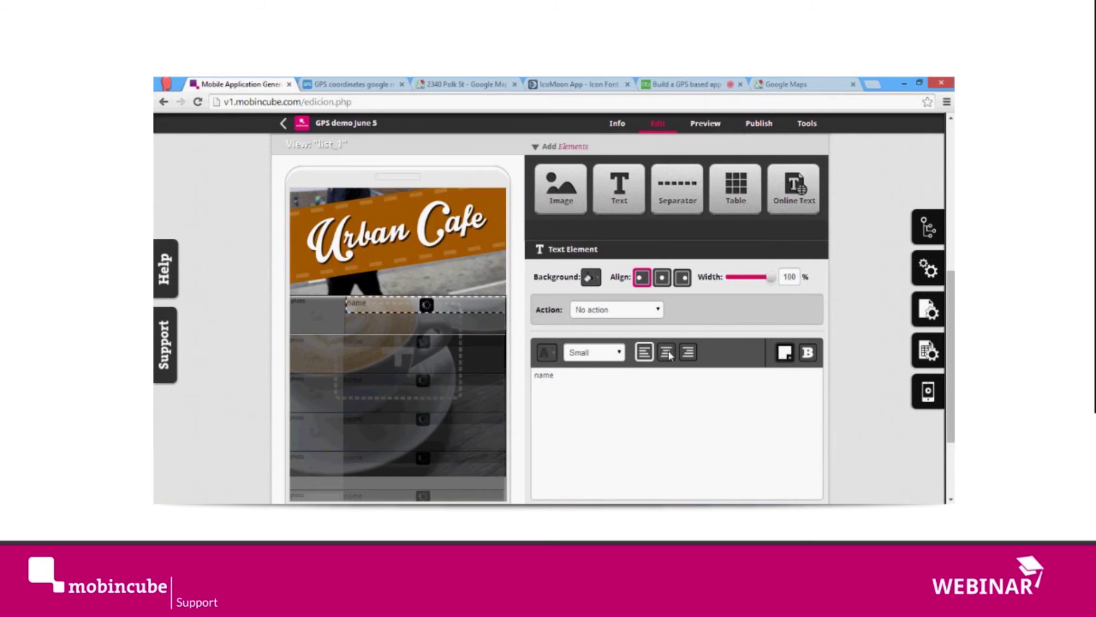
# Set the name text element's width to 94% and centre the element within its table cell.
pyautogui.moveTo(799, 276); pyautogui.dragTo(775, 279)
pyautogui.write('9')
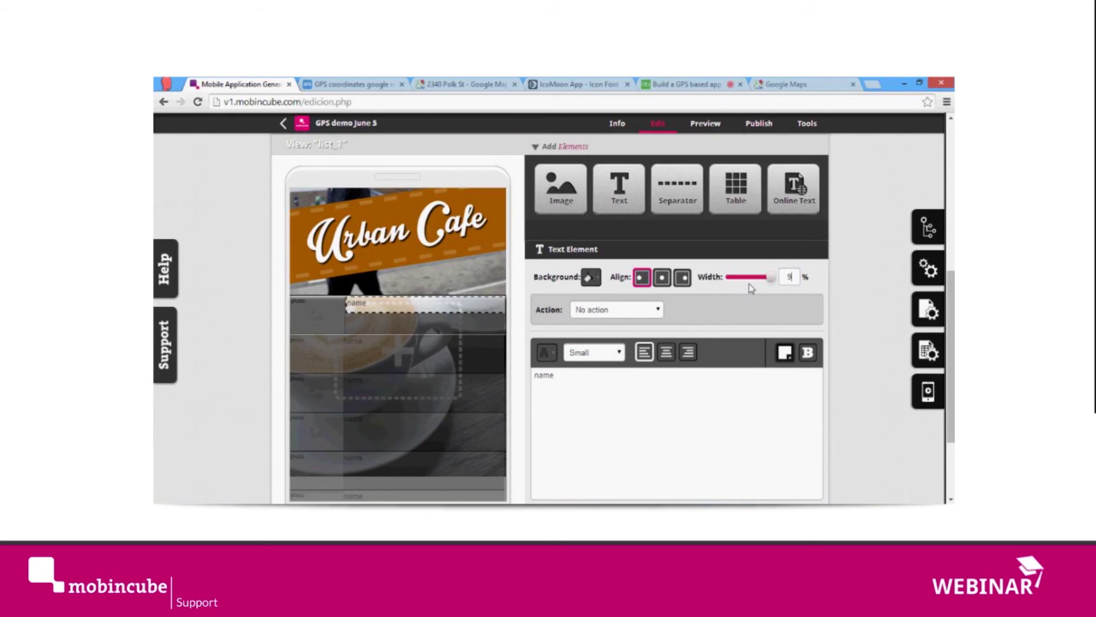
pyautogui.write('4')
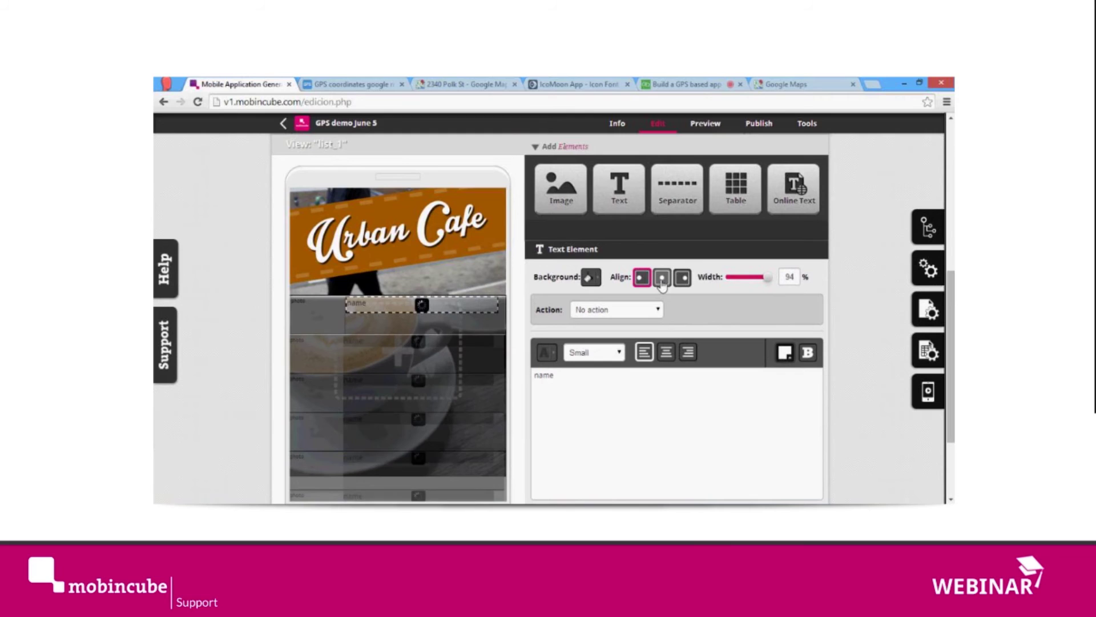
pyautogui.click(662, 277)
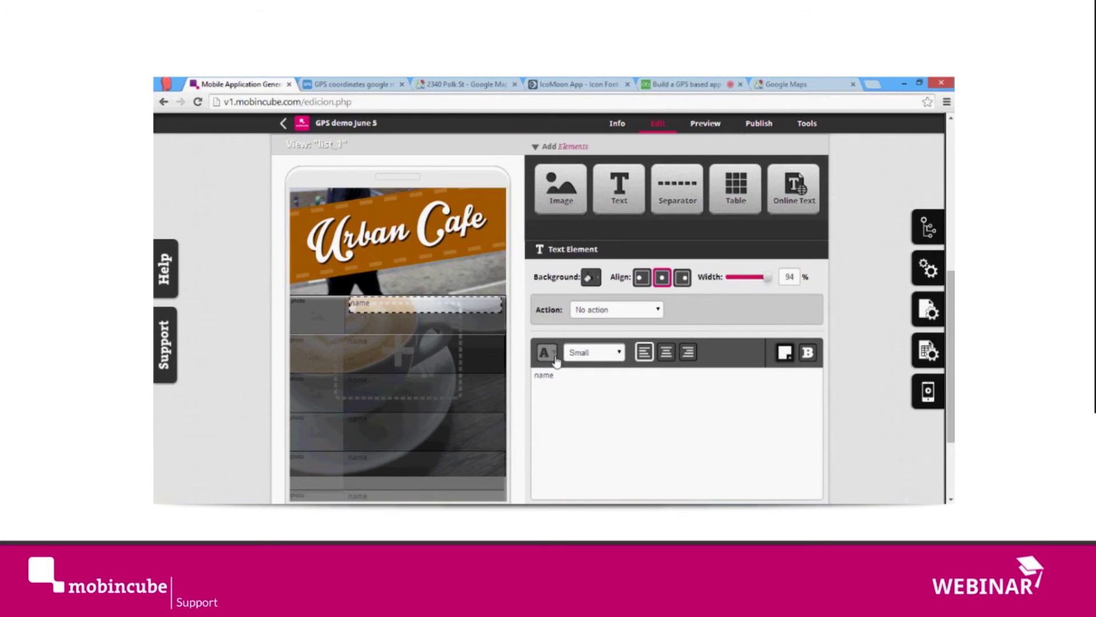
pyautogui.click(853, 318)
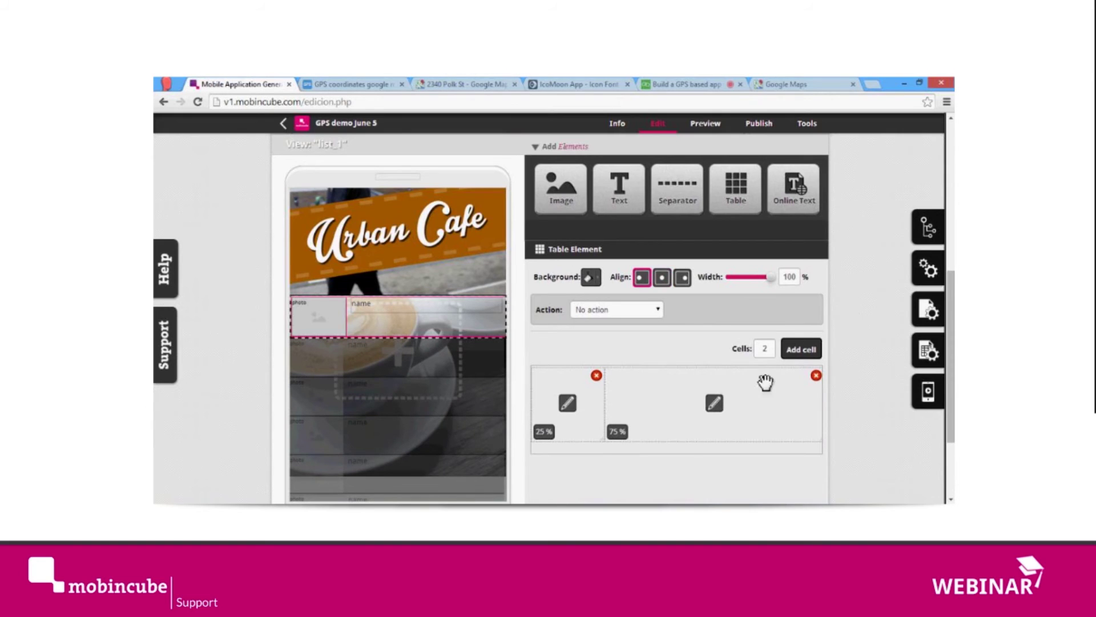
# Align the contents of the list table's 75% cell vertically to the middle.
pyautogui.click(714, 411)
pyautogui.scroll(-1, 623, 413)
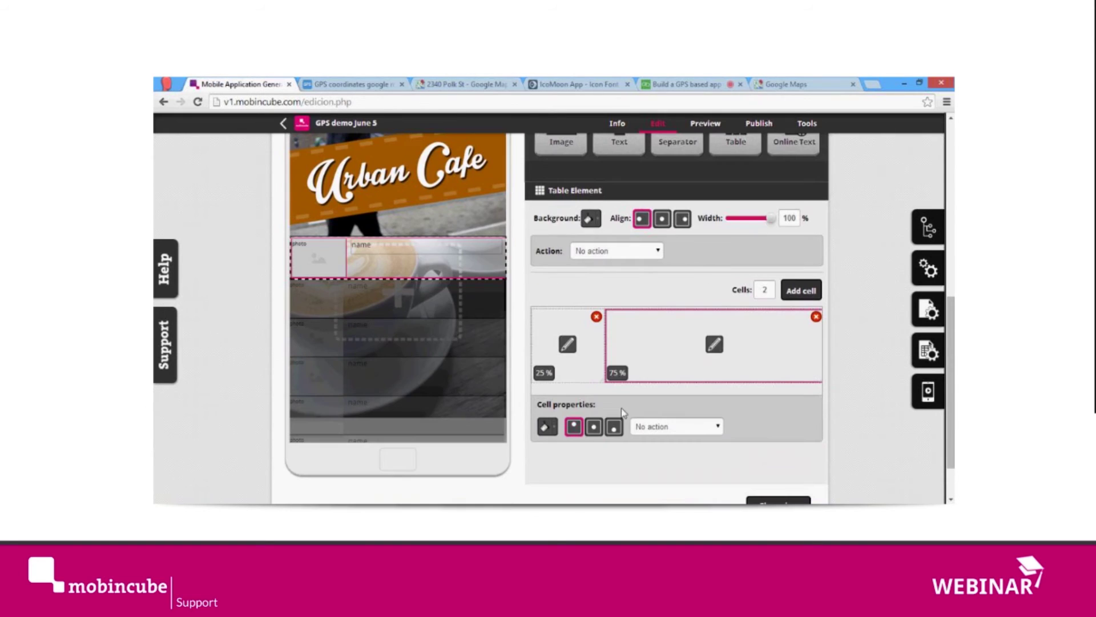
pyautogui.click(593, 425)
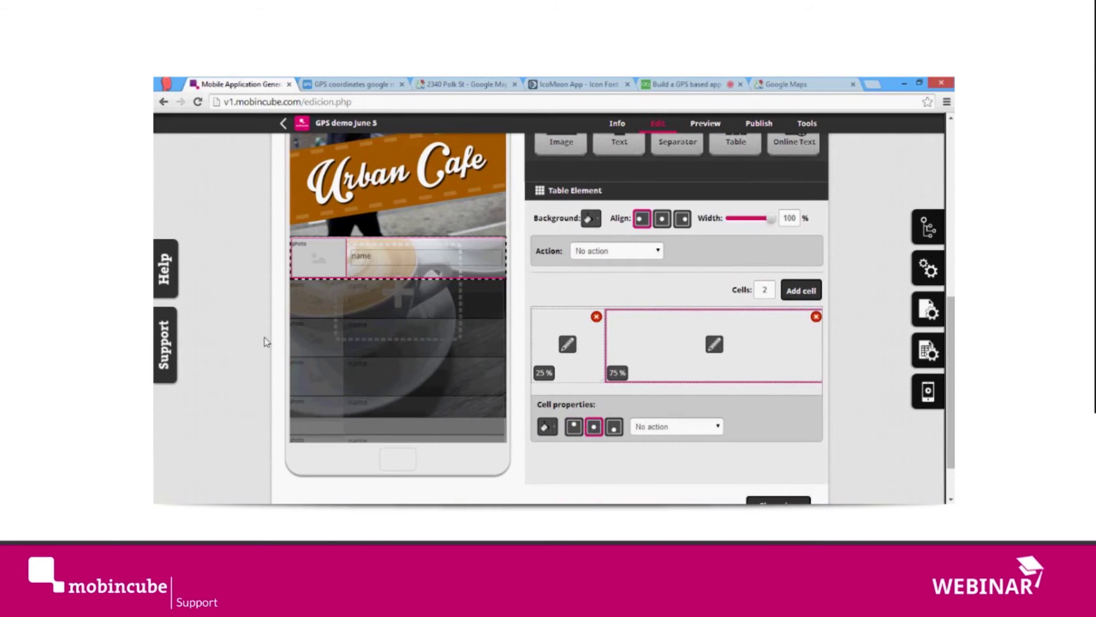
pyautogui.click(244, 345)
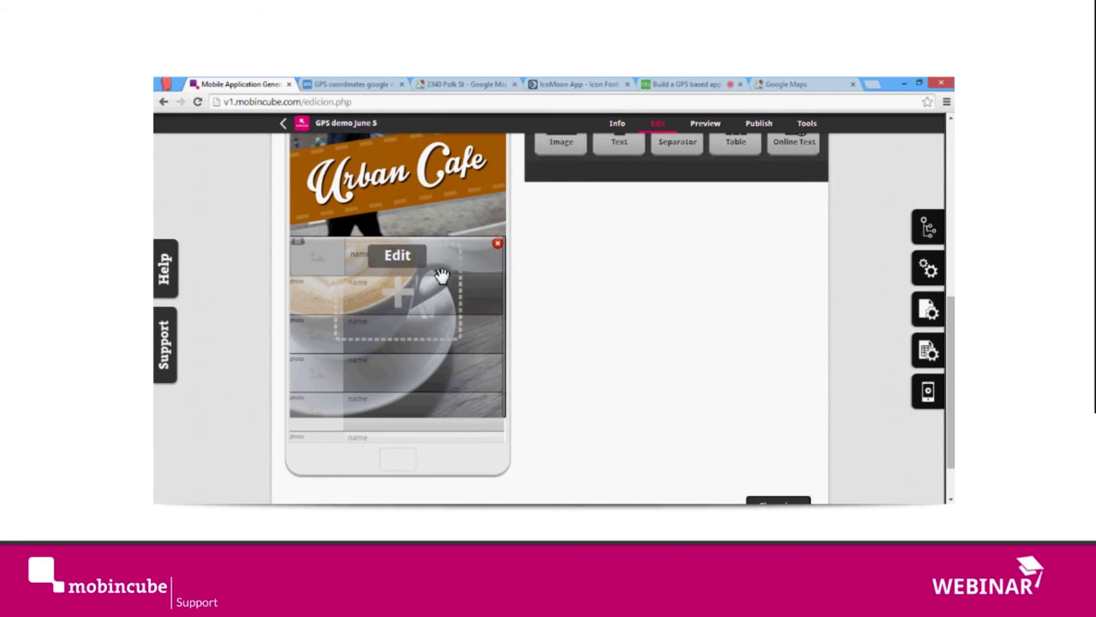
# Set the list_1 table's action to Go to view with detail_1 as the destination.
pyautogui.scroll(1, 402, 303)
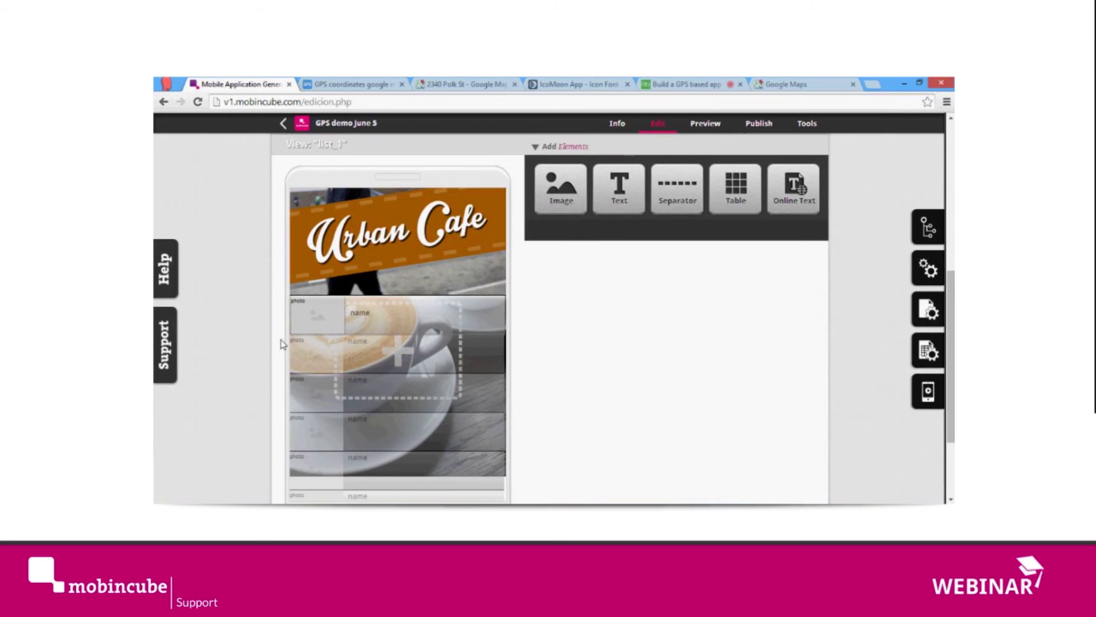
pyautogui.moveTo(350, 318)
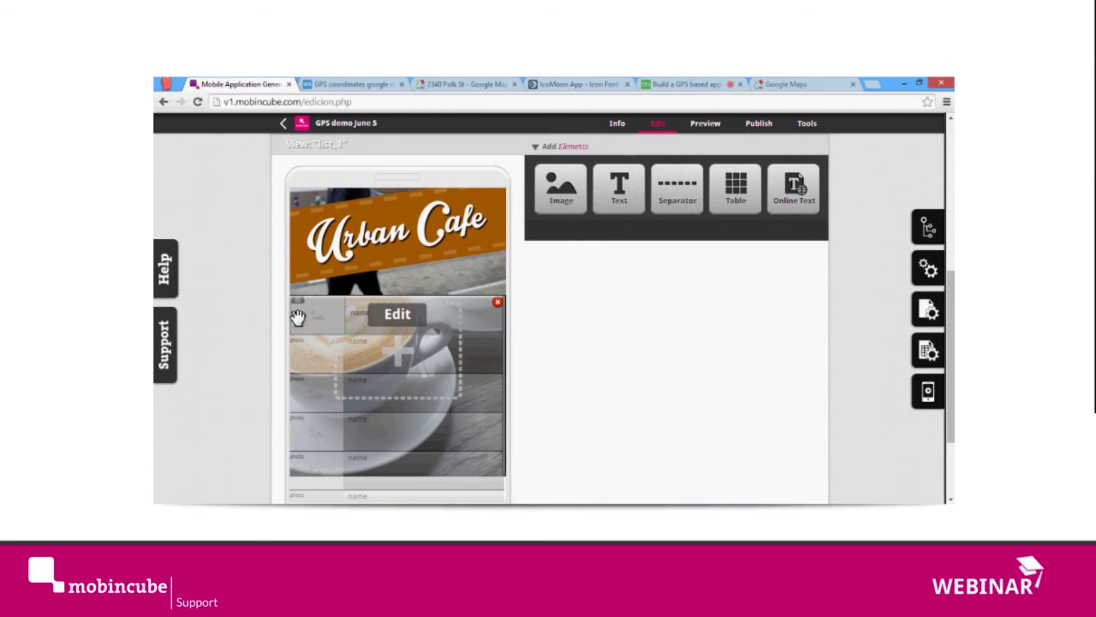
pyautogui.click(449, 320)
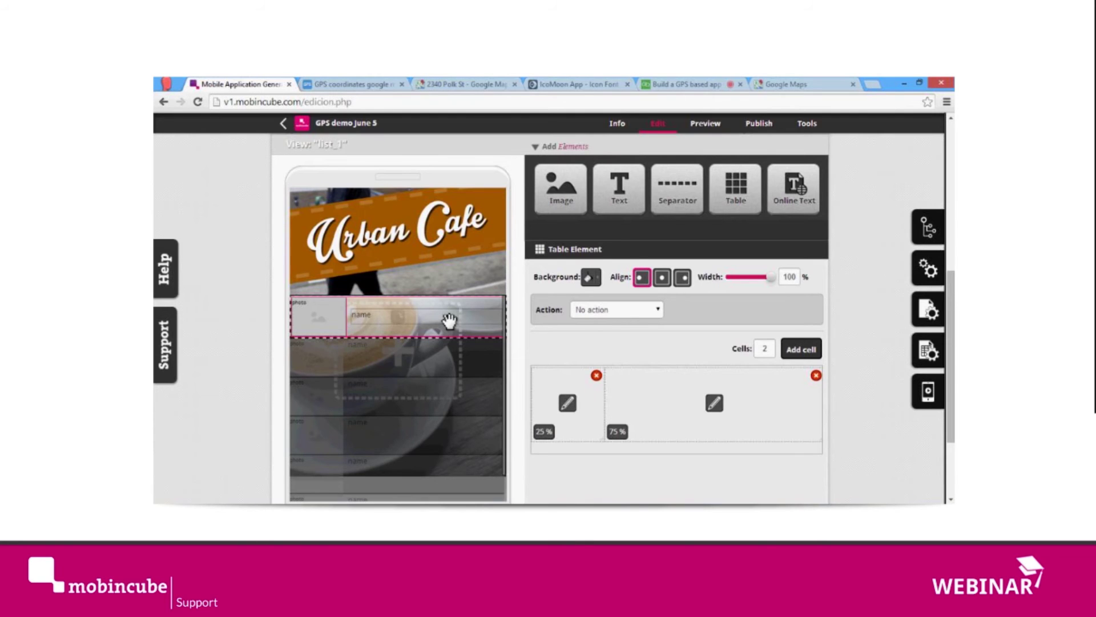
pyautogui.click(630, 313)
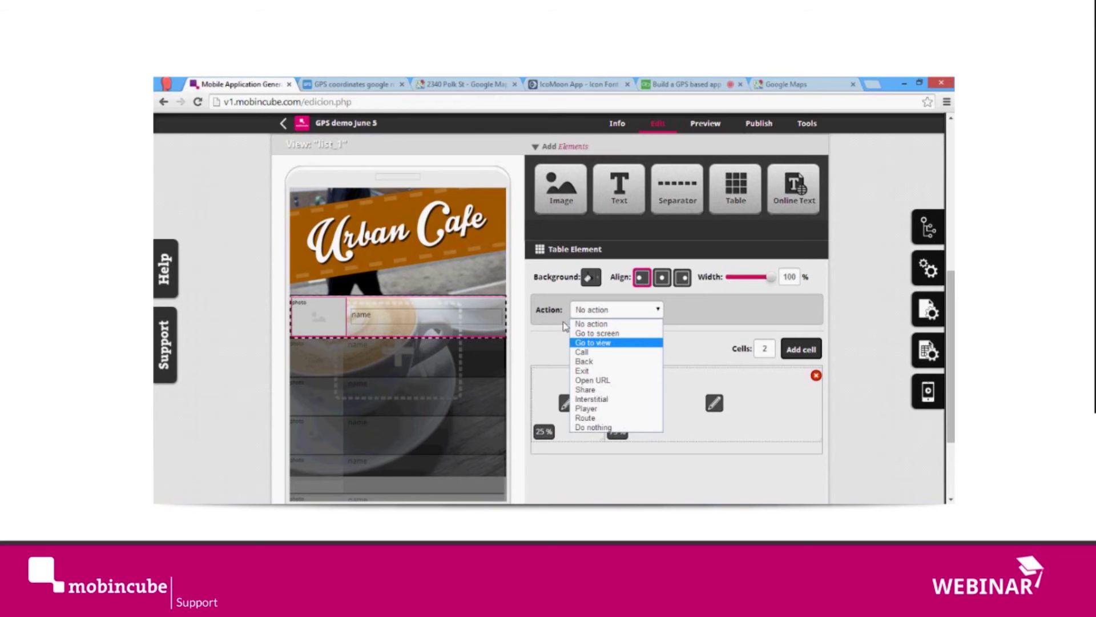
pyautogui.press('Return')
pyautogui.click(760, 310)
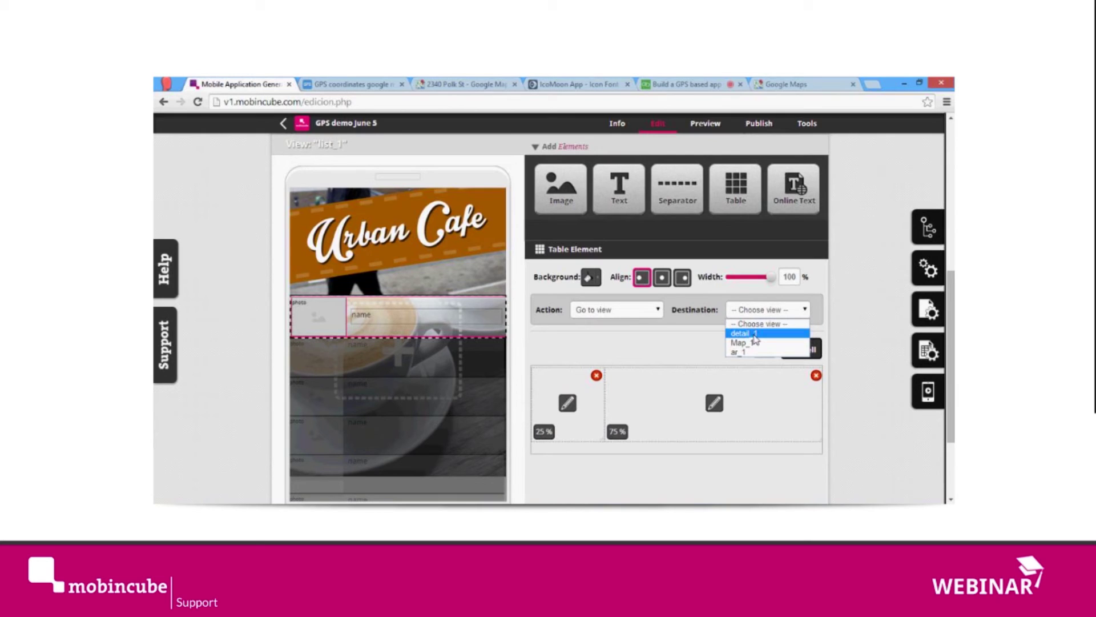
pyautogui.click(755, 339)
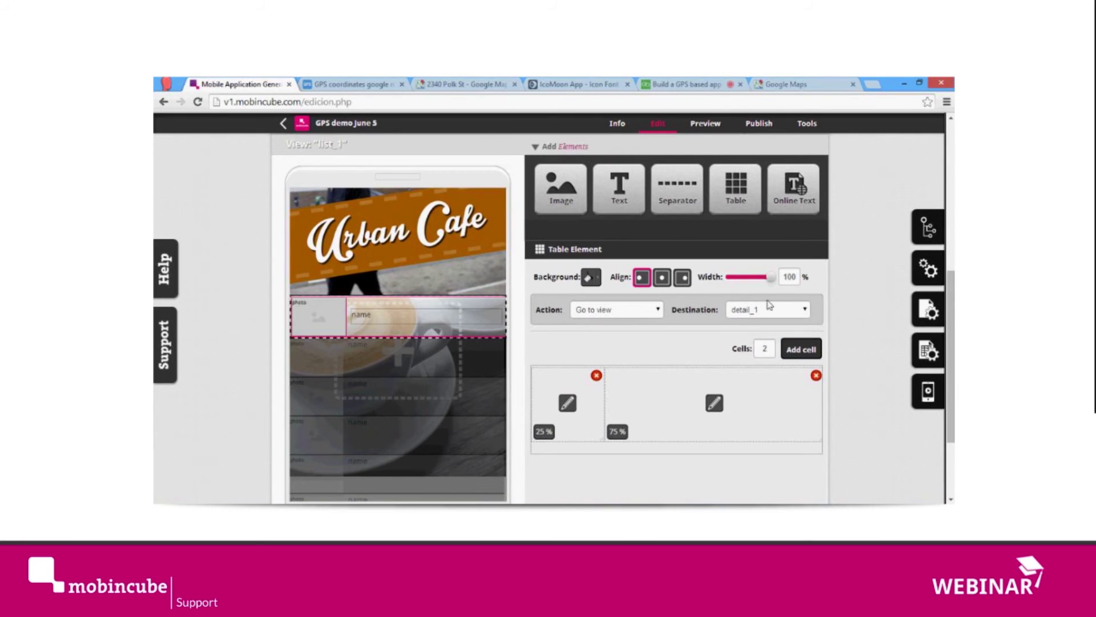
pyautogui.click(872, 309)
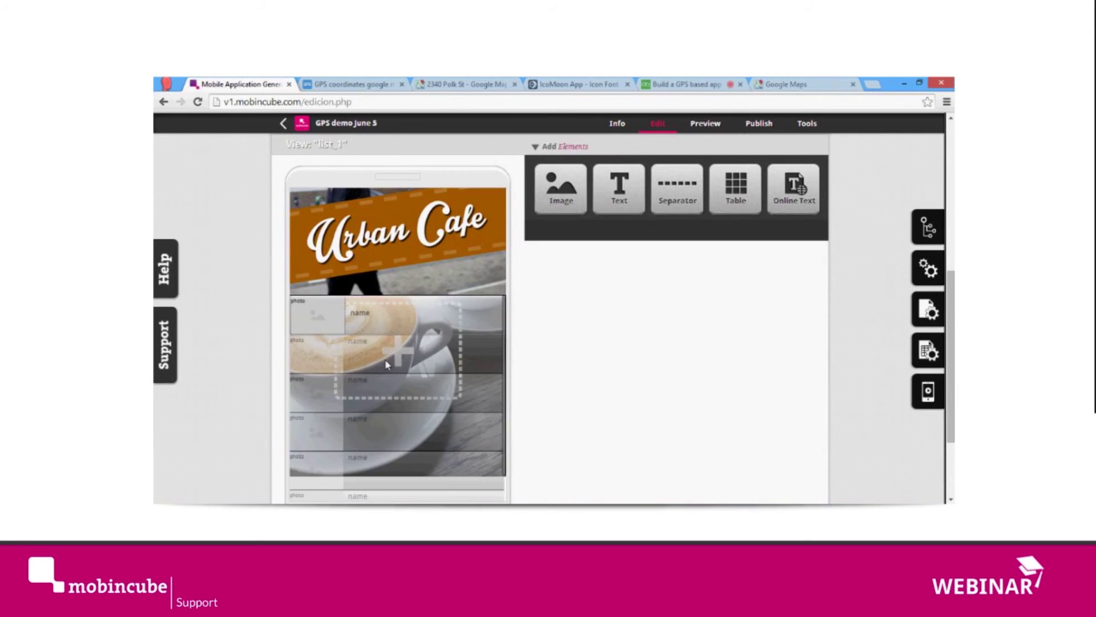
# Open the detail_1 view and add an image element under the header using the transparent checkered image.
pyautogui.moveTo(413, 308)
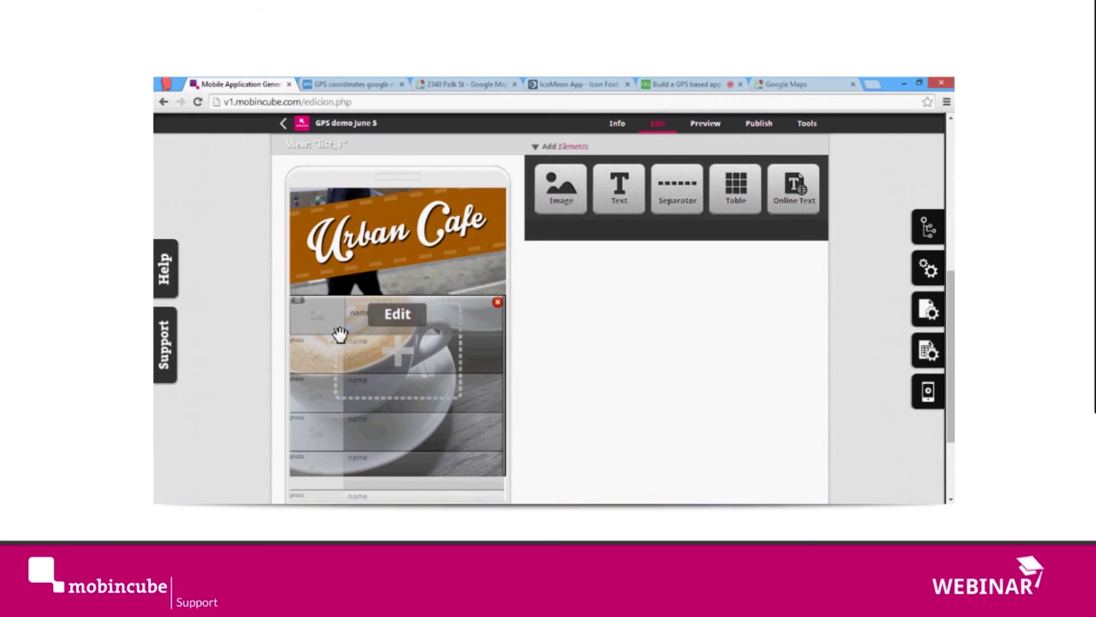
pyautogui.moveTo(297, 323)
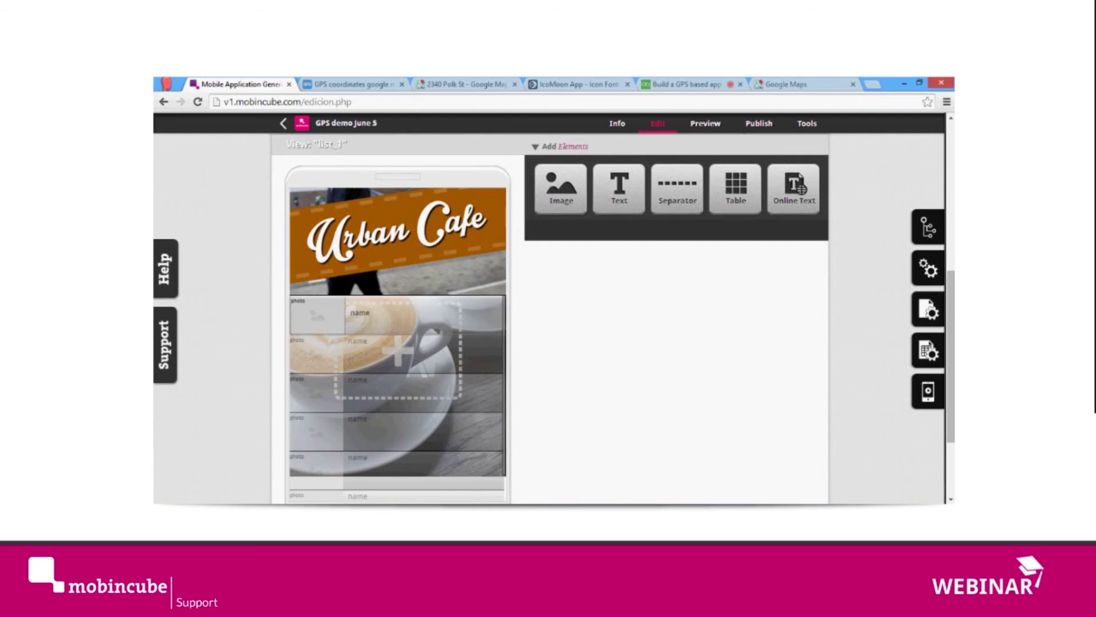
pyautogui.scroll(5, 244, 343)
pyautogui.scroll(-2, 245, 342)
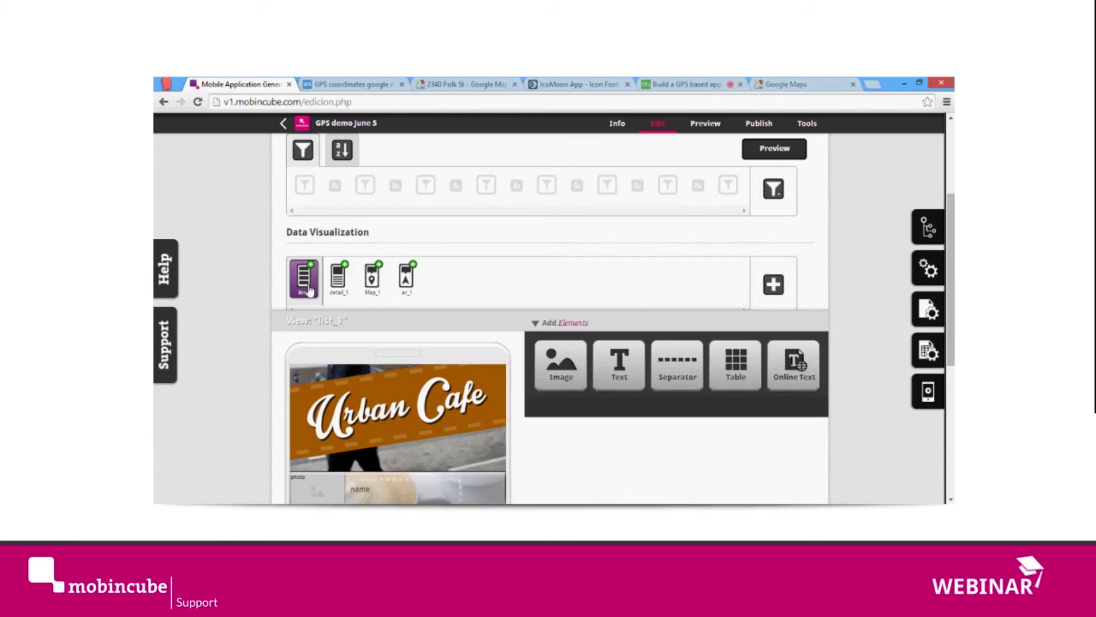
pyautogui.moveTo(954, 221); pyautogui.dragTo(954, 264)
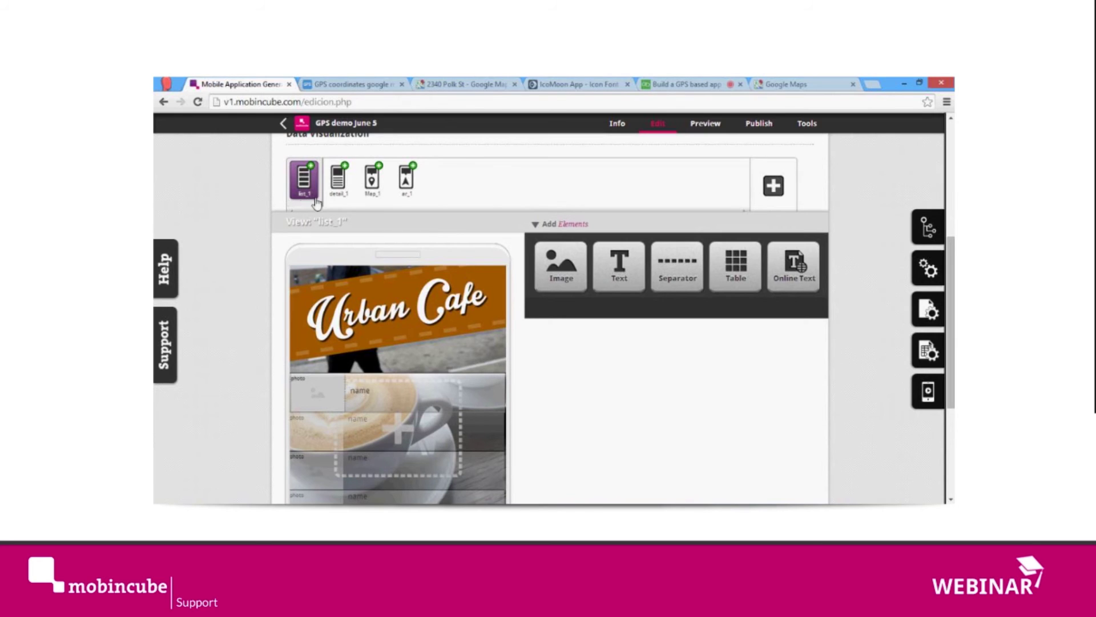
pyautogui.moveTo(437, 412)
pyautogui.click(340, 180)
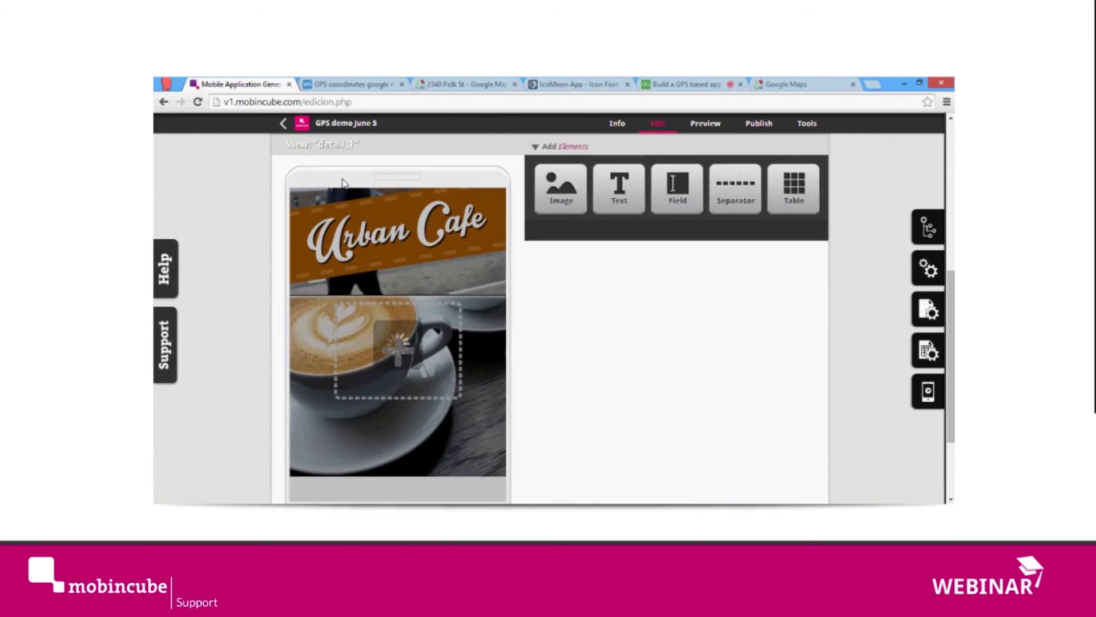
pyautogui.moveTo(571, 201); pyautogui.dragTo(423, 357)
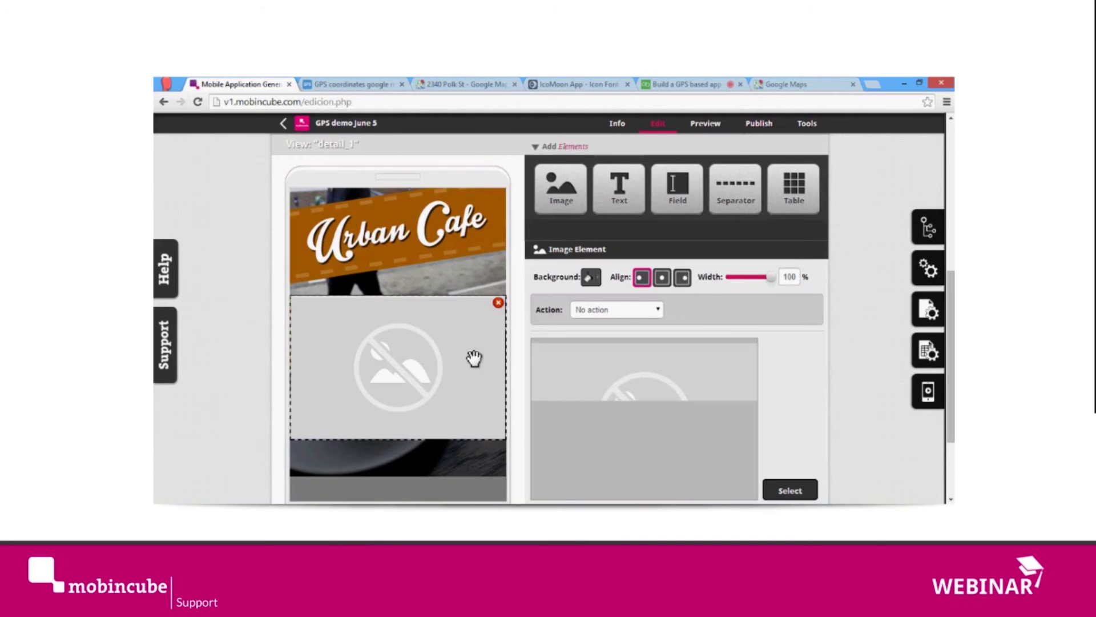
pyautogui.click(792, 489)
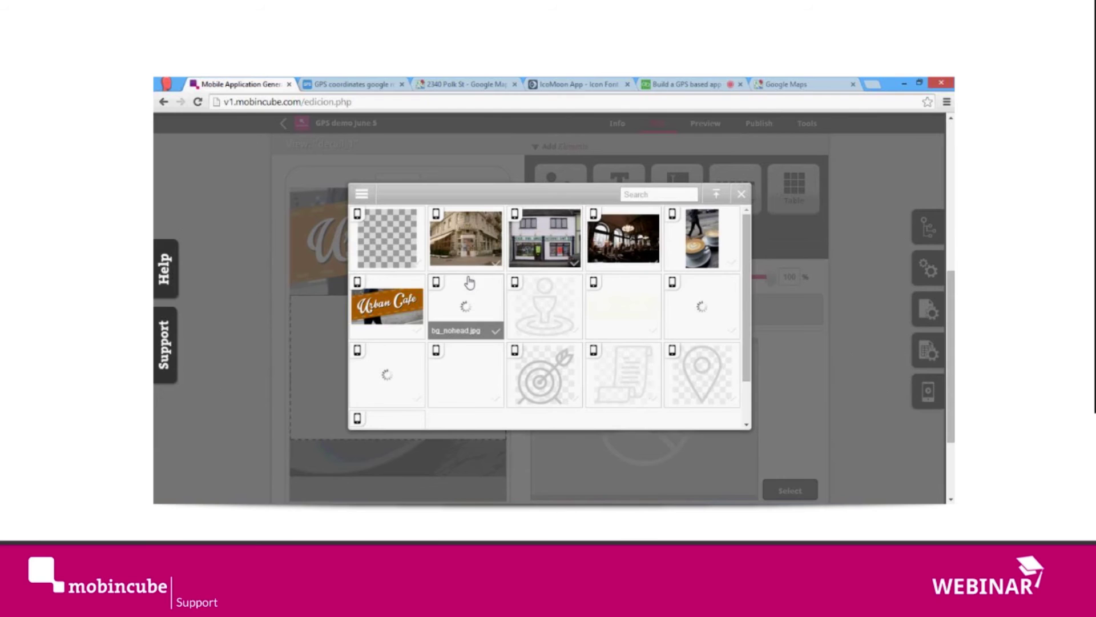
pyautogui.click(741, 194)
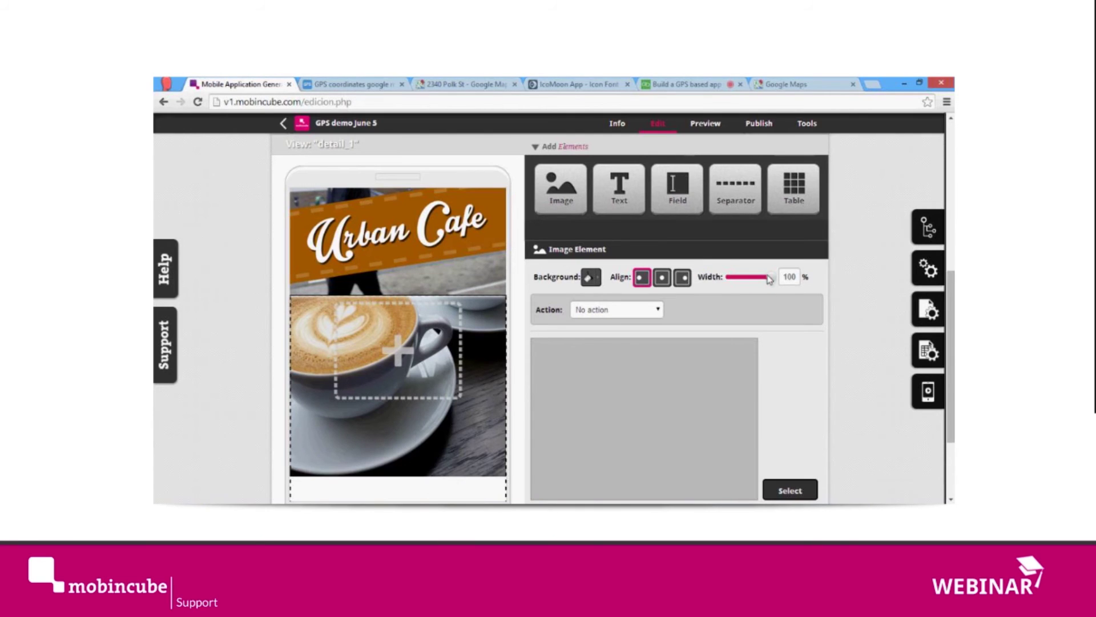
# Reduce the width of the transparent image element in detail_1 and centre it.
pyautogui.moveTo(770, 277); pyautogui.dragTo(727, 279)
pyautogui.click(663, 278)
pyautogui.click(857, 282)
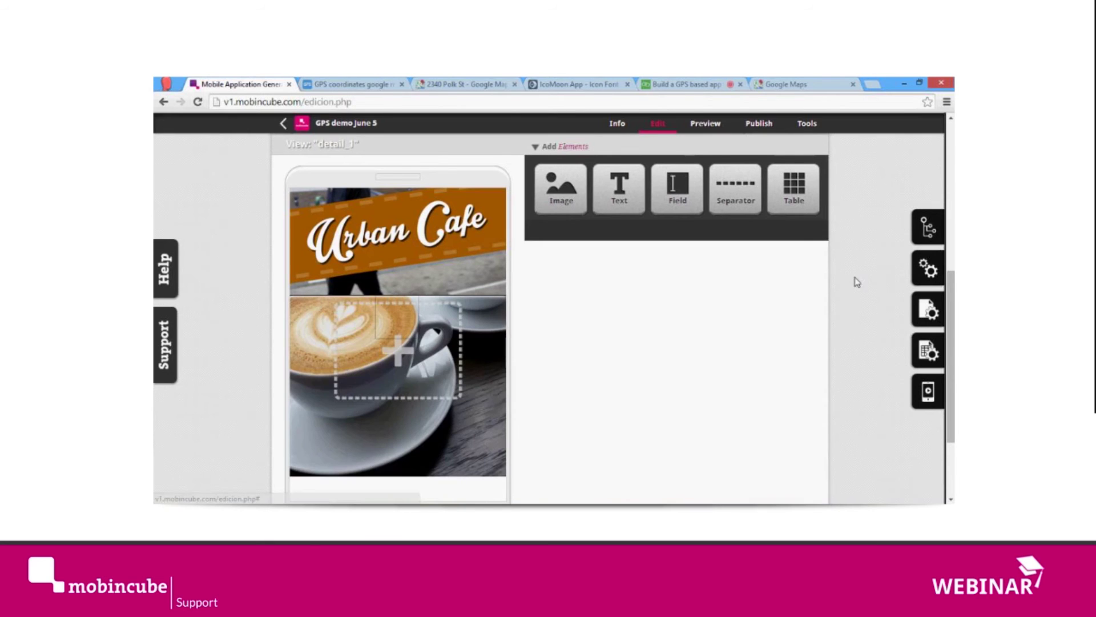
pyautogui.moveTo(561, 314); pyautogui.dragTo(405, 382)
pyautogui.click(594, 352)
pyautogui.click(593, 394)
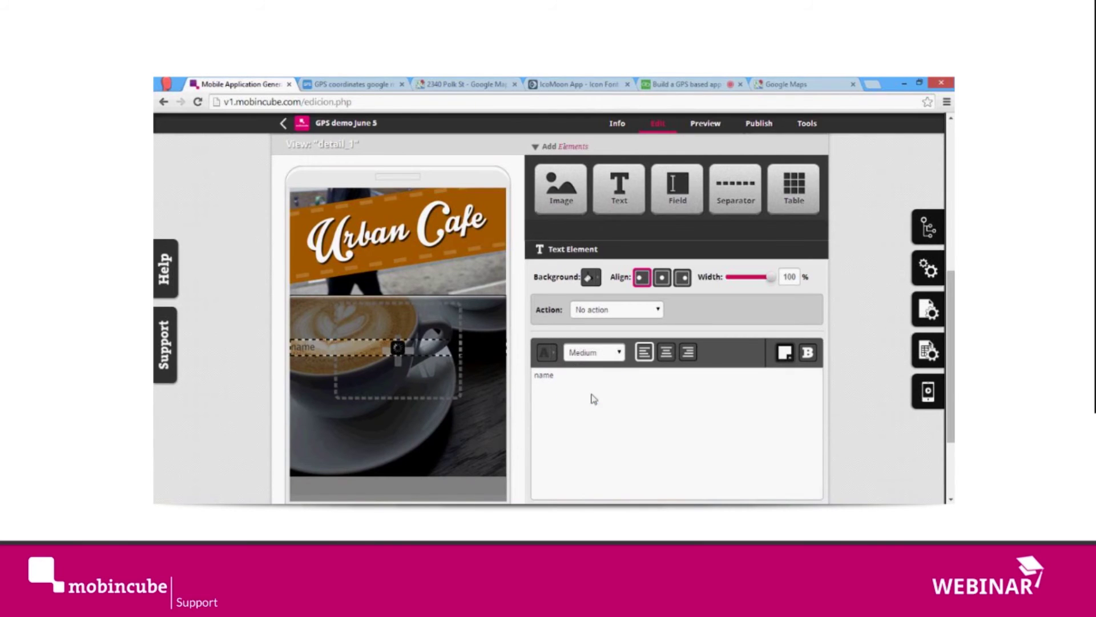
pyautogui.click(666, 353)
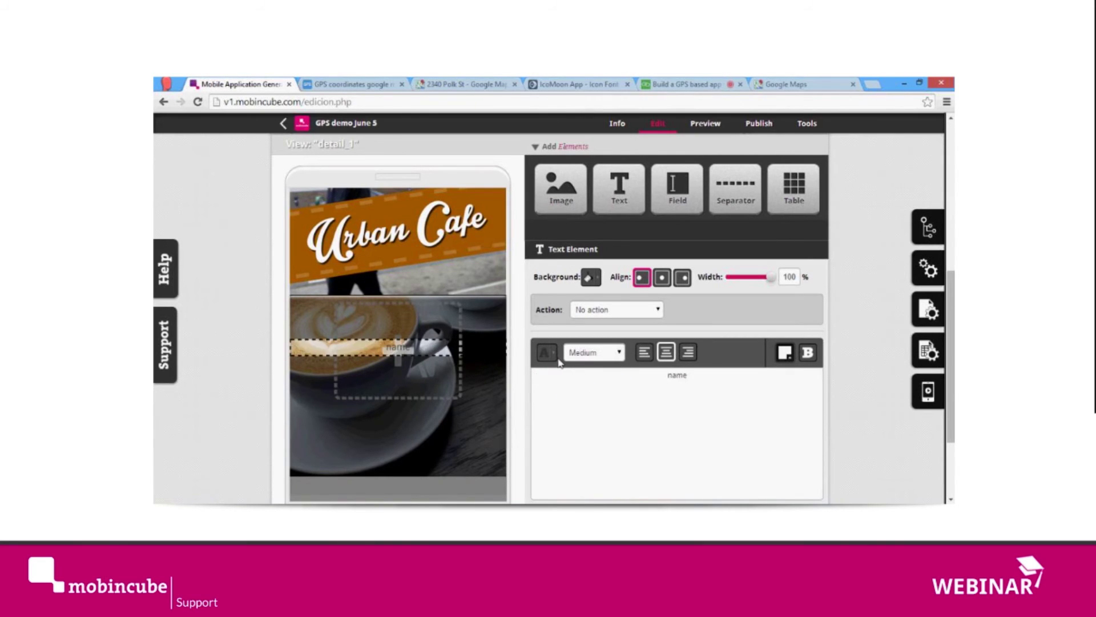
pyautogui.click(862, 328)
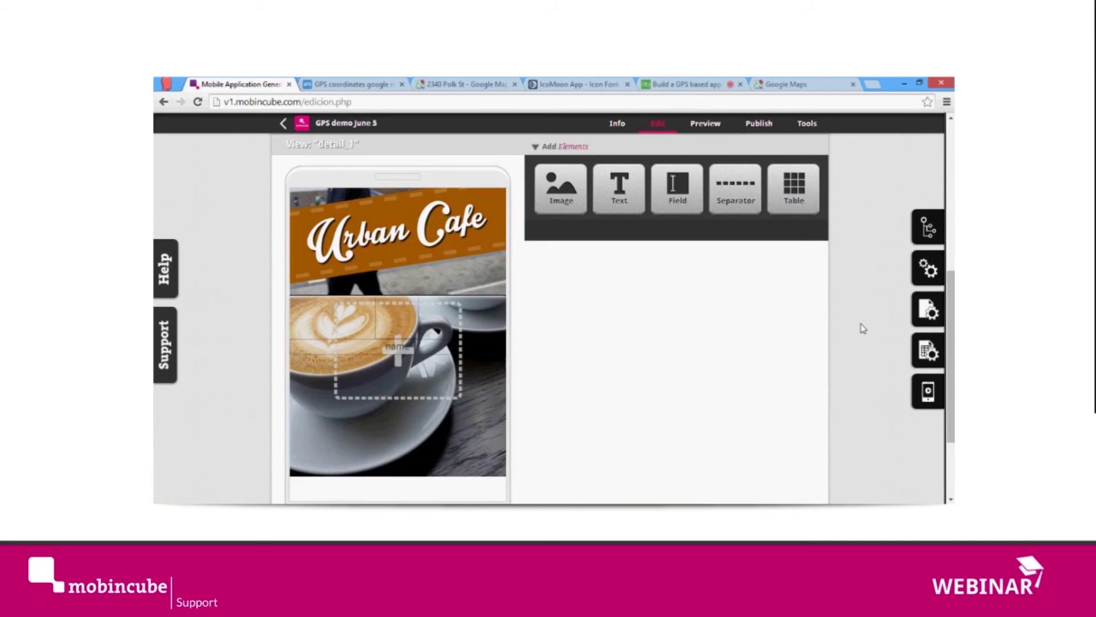
pyautogui.click(497, 346)
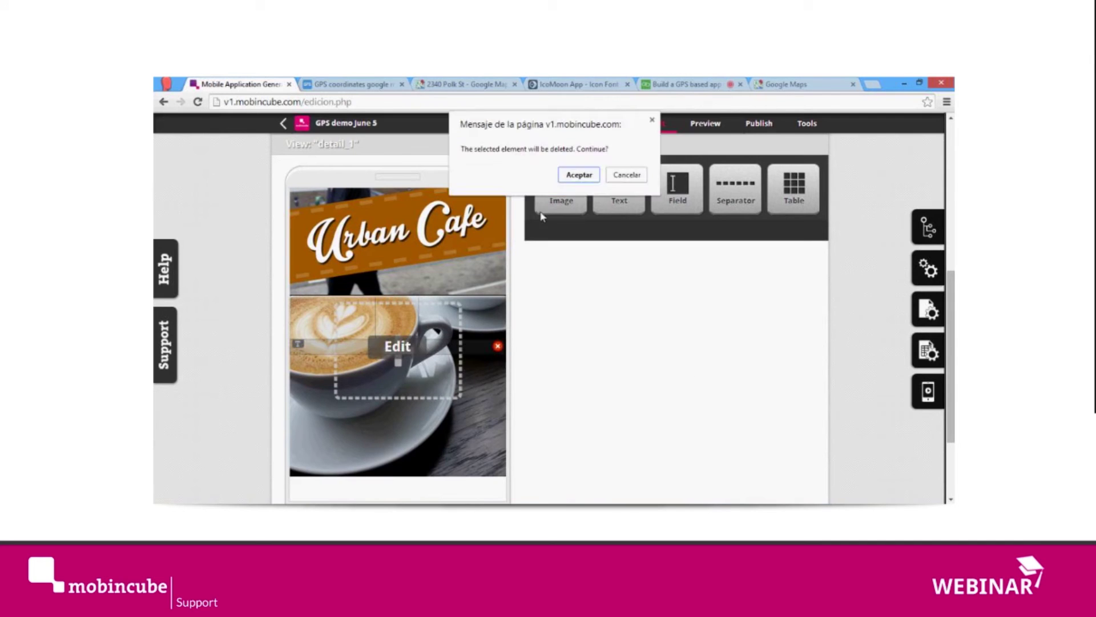
pyautogui.click(579, 174)
# Add a table below the transparent image in detail_1 and divide it into three cells of 5%, 90% and 5%.
pyautogui.moveTo(790, 196); pyautogui.dragTo(408, 378)
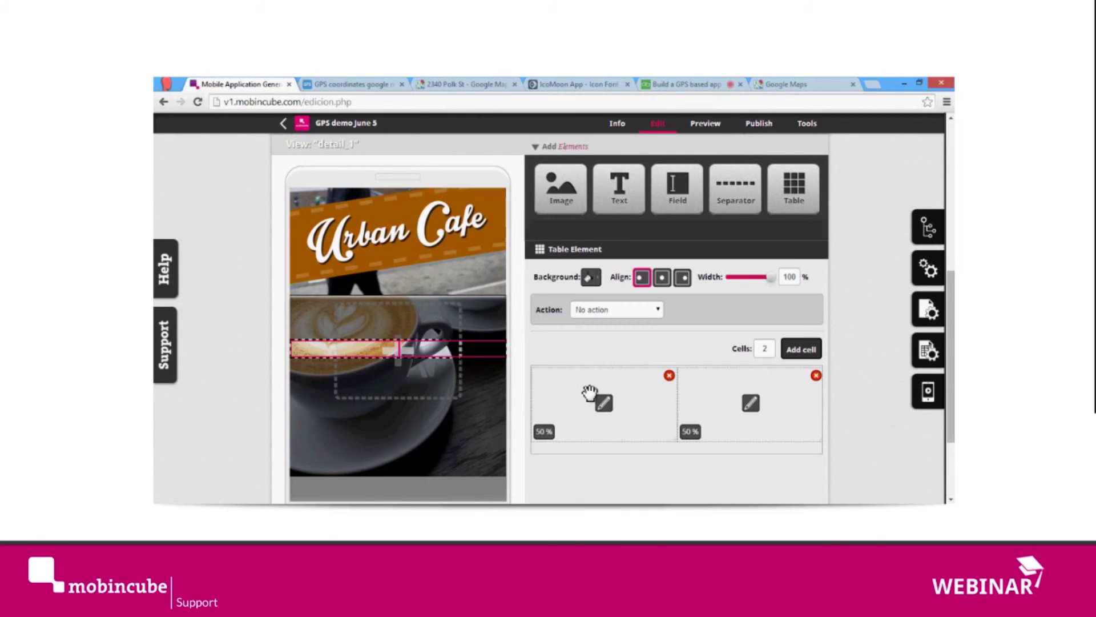
pyautogui.moveTo(679, 403); pyautogui.dragTo(546, 405)
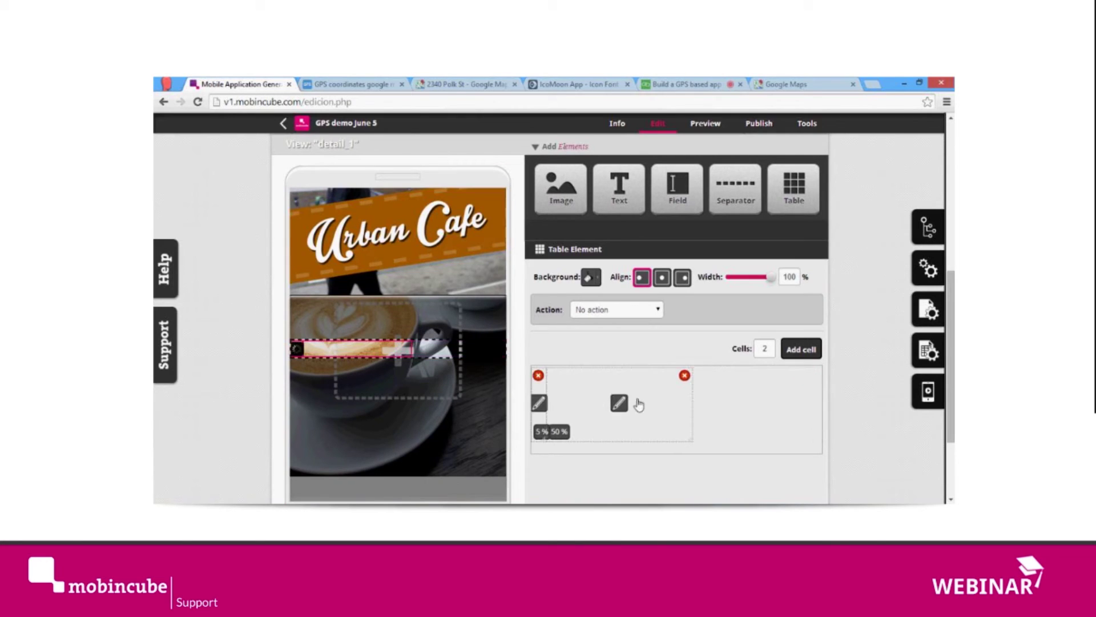
pyautogui.moveTo(694, 406); pyautogui.dragTo(815, 391)
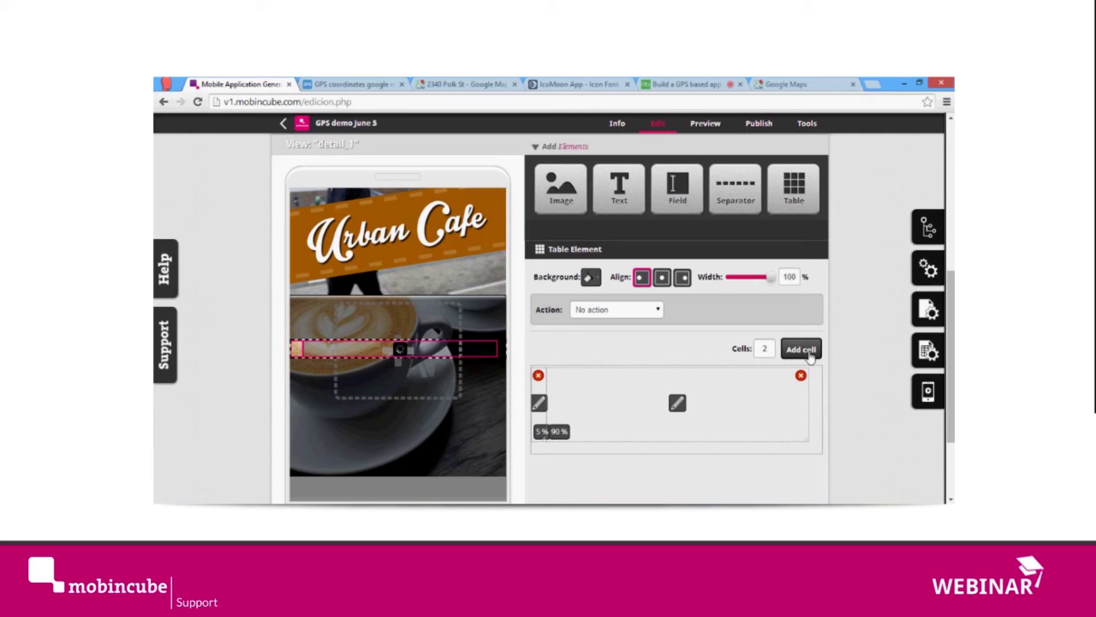
pyautogui.moveTo(722, 448); pyautogui.dragTo(782, 421)
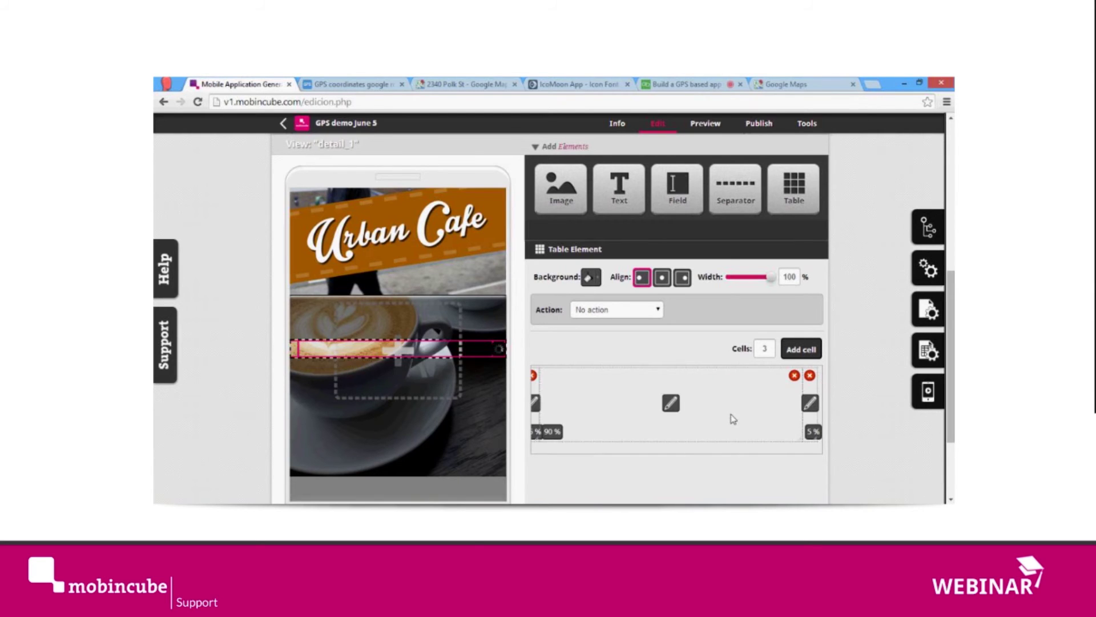
# Set the detail_1 table to 90% width, centred, with a solid white background at 65% opacity.
pyautogui.doubleClick(790, 277)
pyautogui.write('90')
pyautogui.click(662, 278)
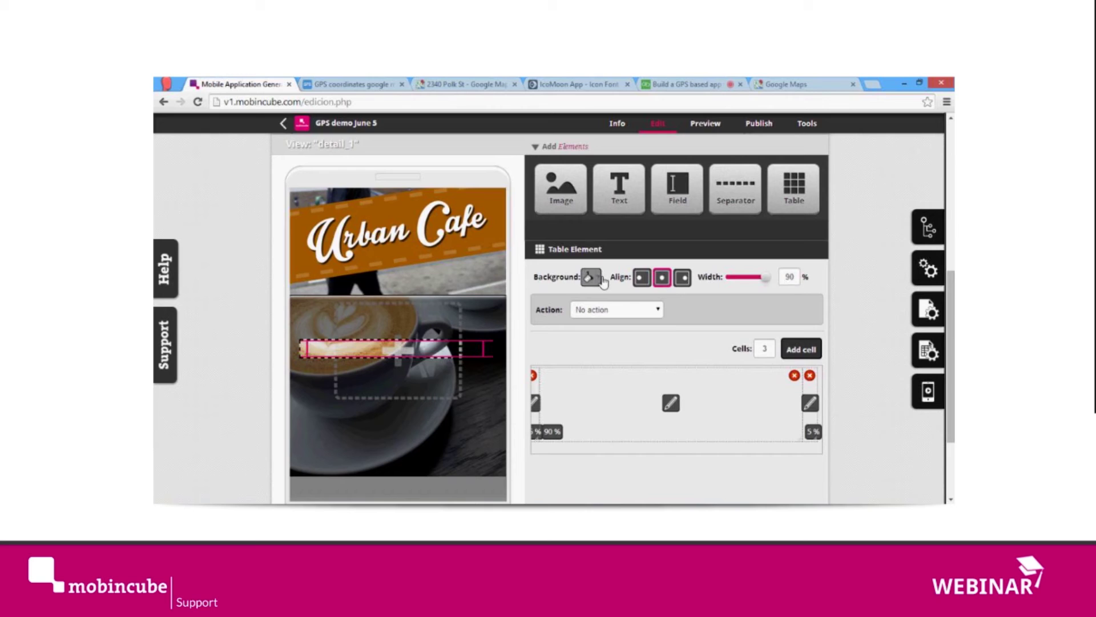
pyautogui.click(591, 277)
pyautogui.click(706, 298)
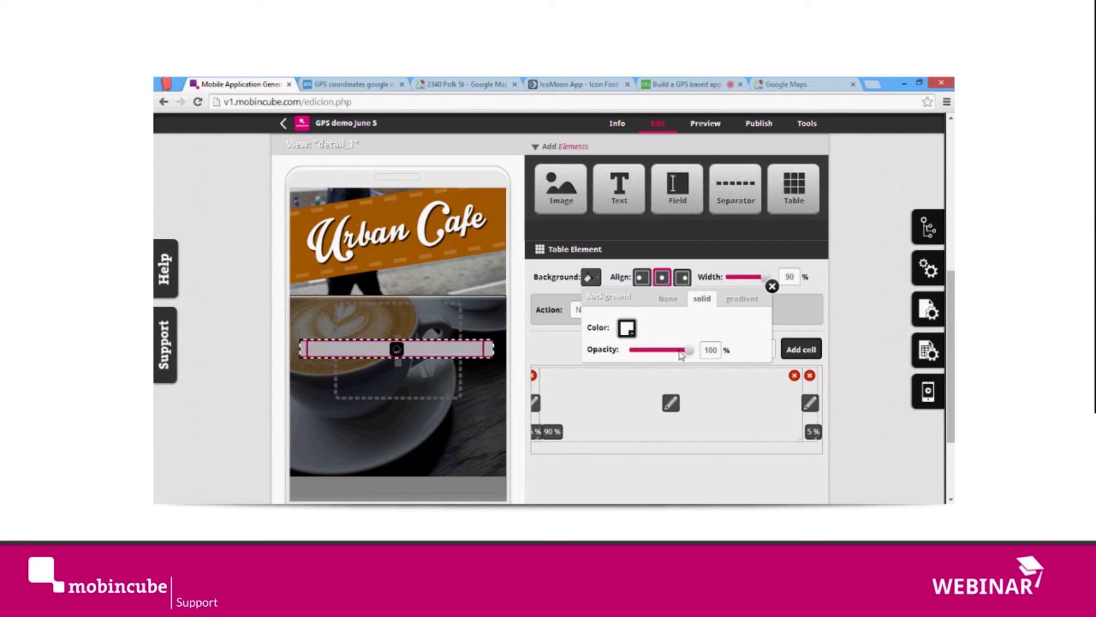
pyautogui.moveTo(689, 350); pyautogui.dragTo(669, 353)
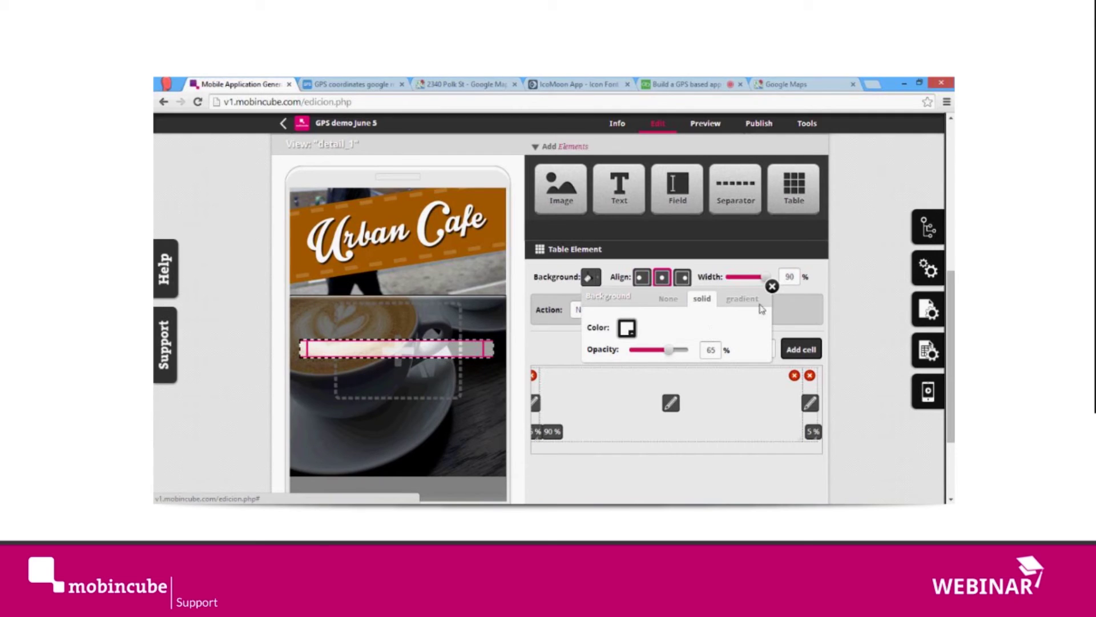
pyautogui.click(774, 287)
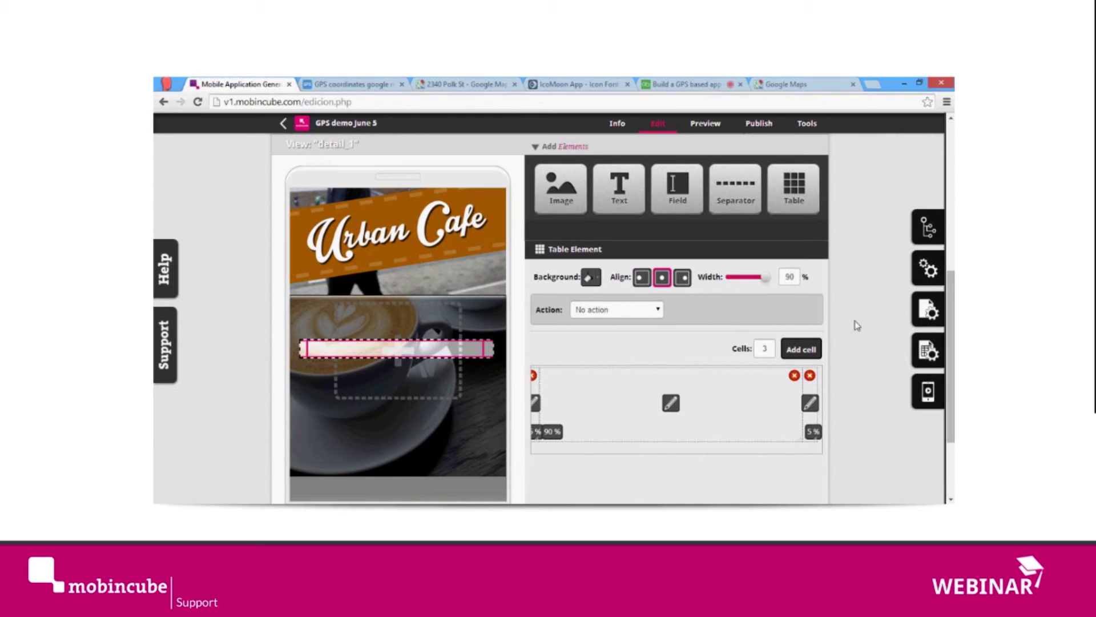
# Add a separator with no line to the middle cell of the detail_1 table.
pyautogui.moveTo(736, 189); pyautogui.dragTo(702, 434)
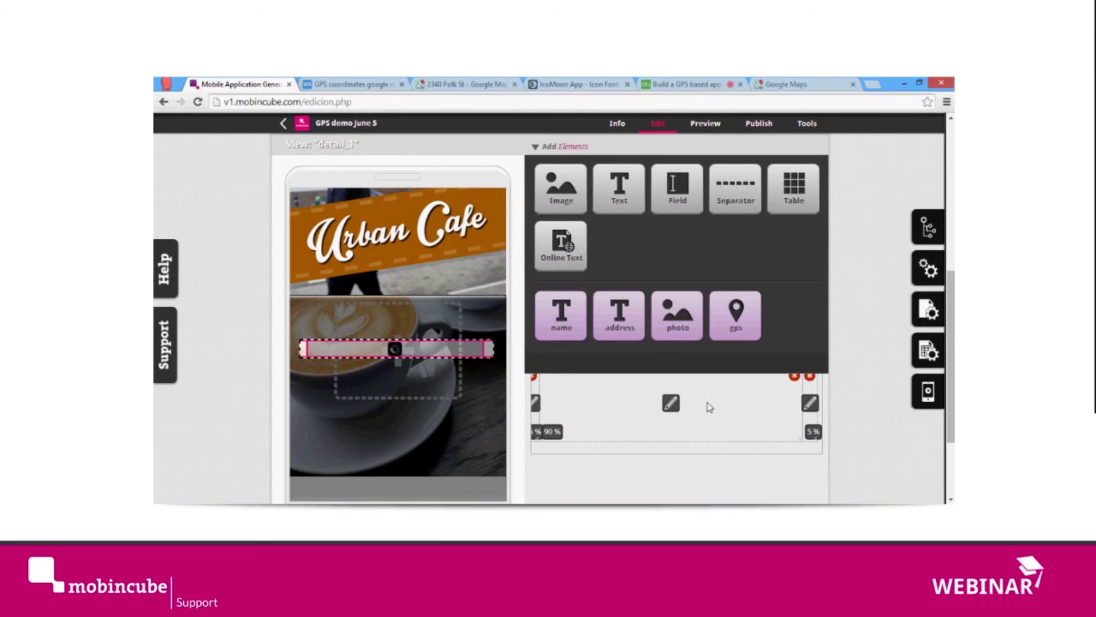
pyautogui.click(707, 406)
pyautogui.click(749, 324)
pyautogui.click(722, 335)
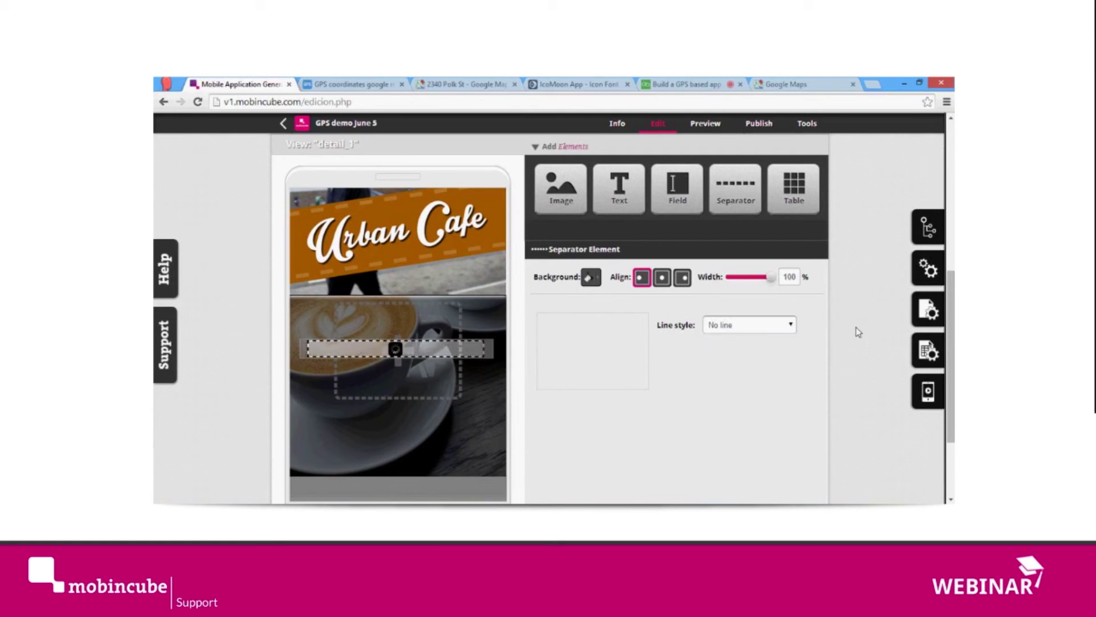
# Add the name database field to the table's middle cell and format its text as Medium size and centred.
pyautogui.moveTo(630, 222)
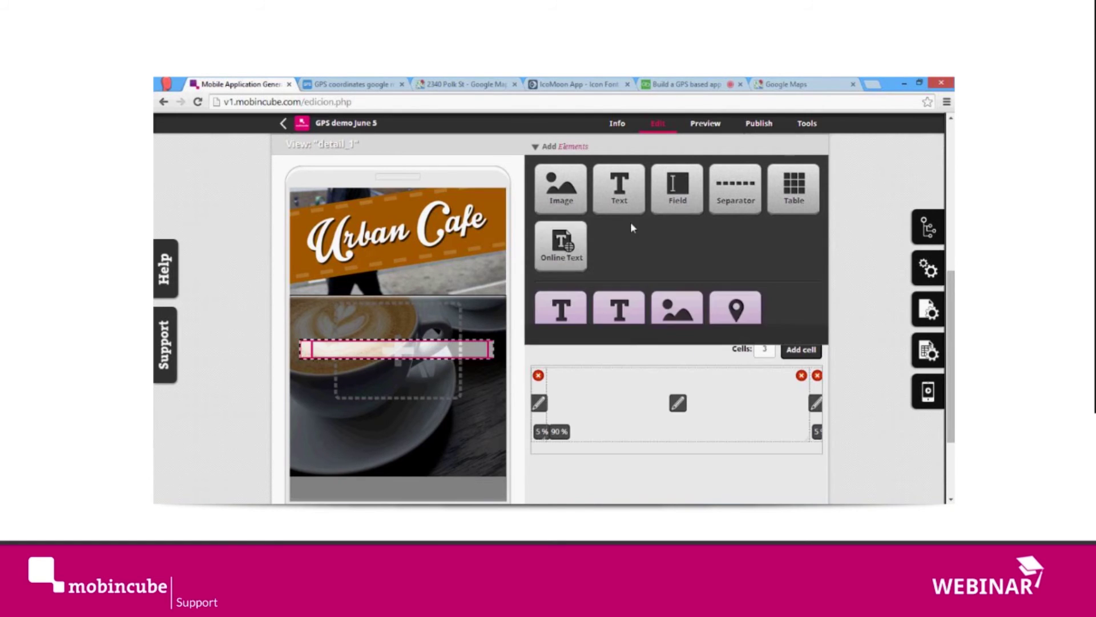
pyautogui.moveTo(565, 313); pyautogui.dragTo(625, 407)
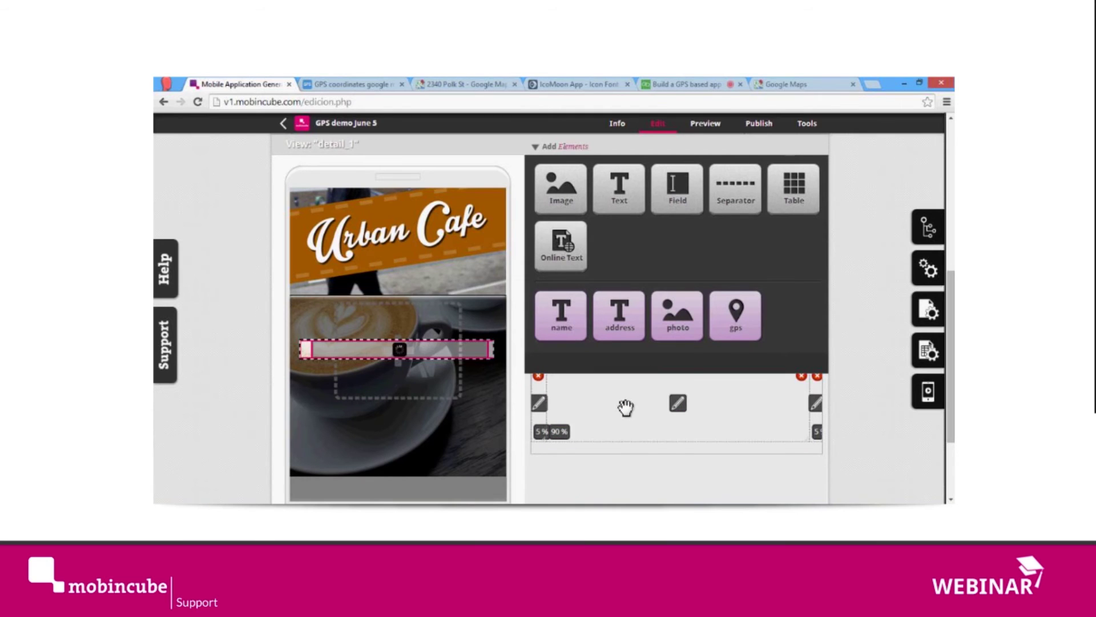
pyautogui.click(598, 352)
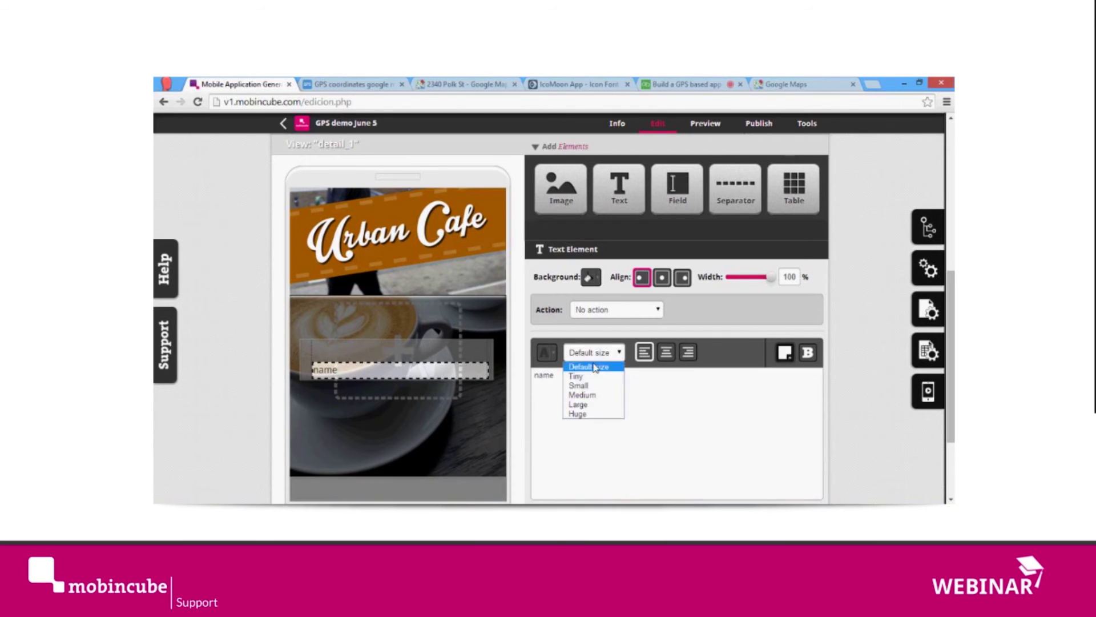
pyautogui.click(589, 395)
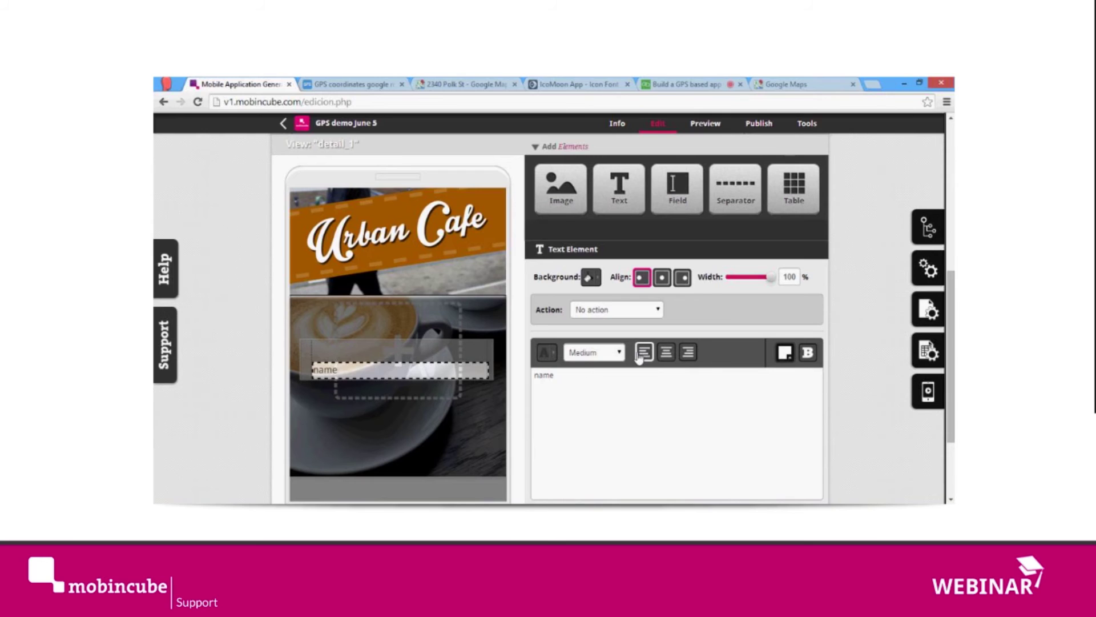
pyautogui.click(665, 352)
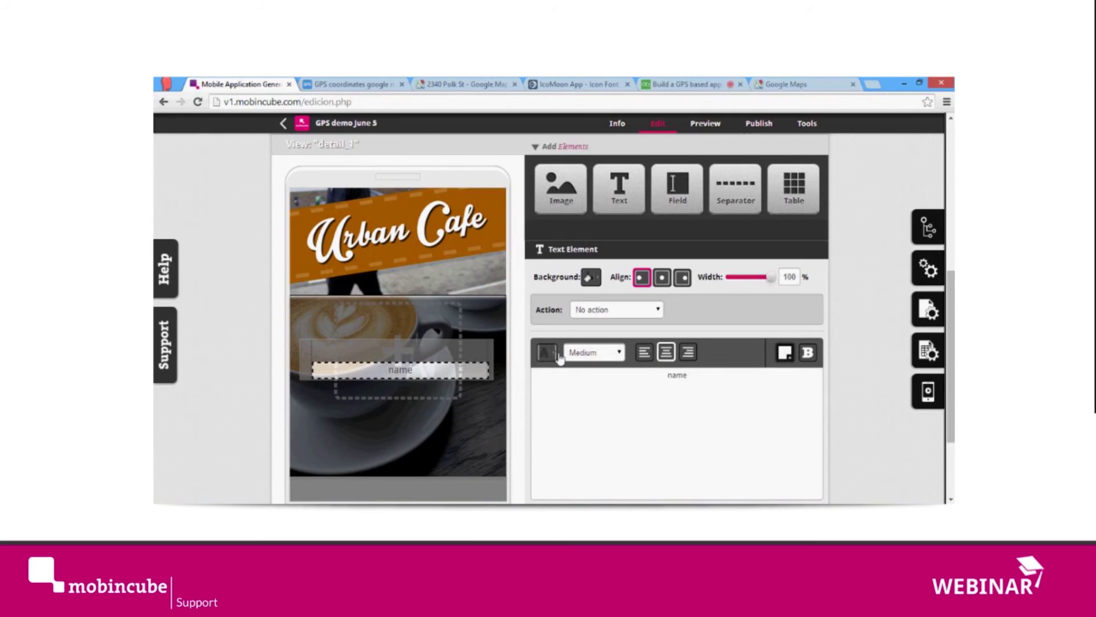
pyautogui.click(856, 334)
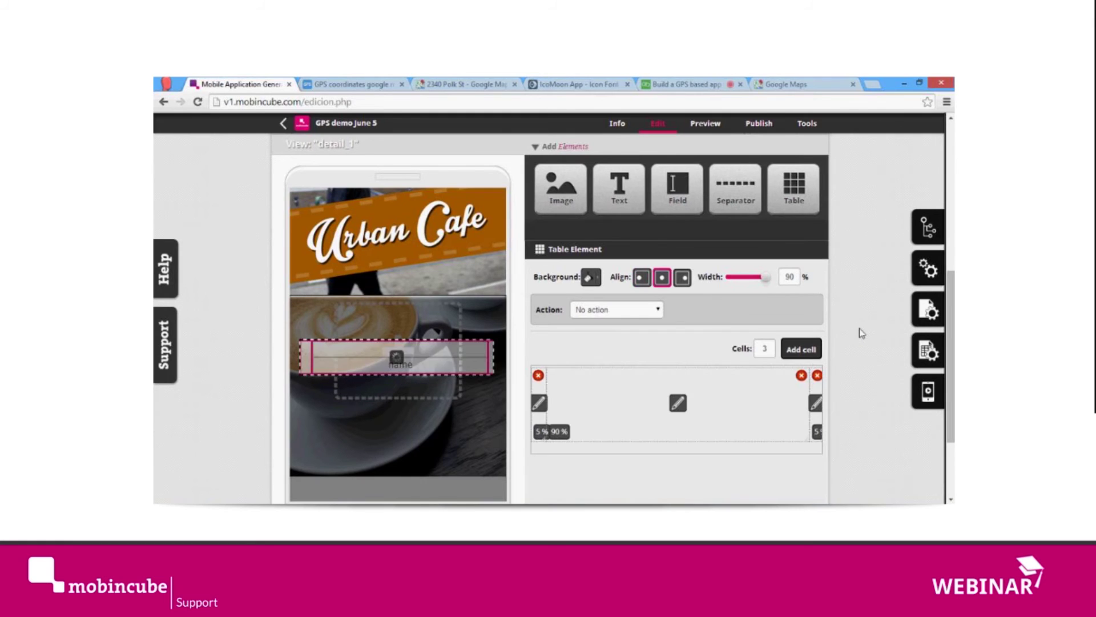
# Add the address database field to the table's middle cell and format its text as Small size and centred.
pyautogui.moveTo(759, 211)
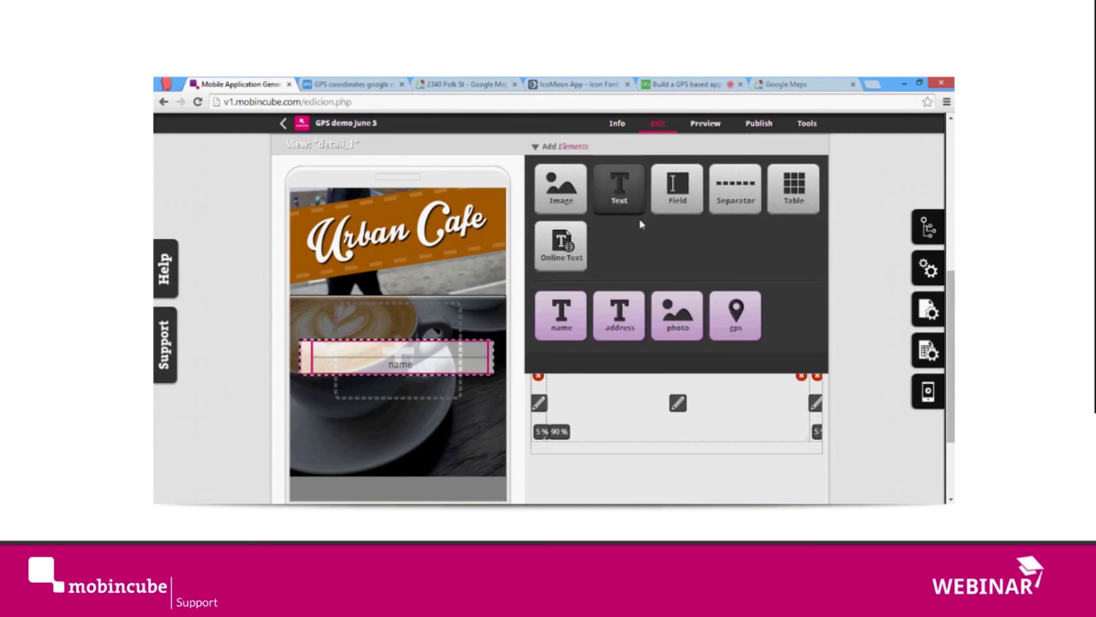
pyautogui.moveTo(636, 351); pyautogui.dragTo(641, 415)
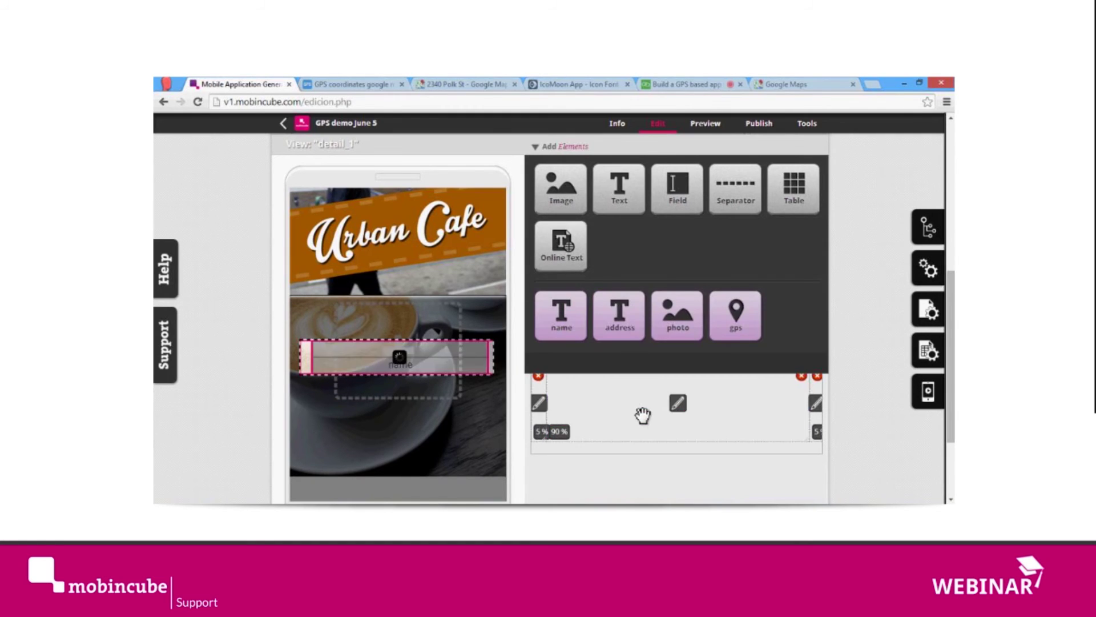
pyautogui.click(674, 402)
pyautogui.click(608, 352)
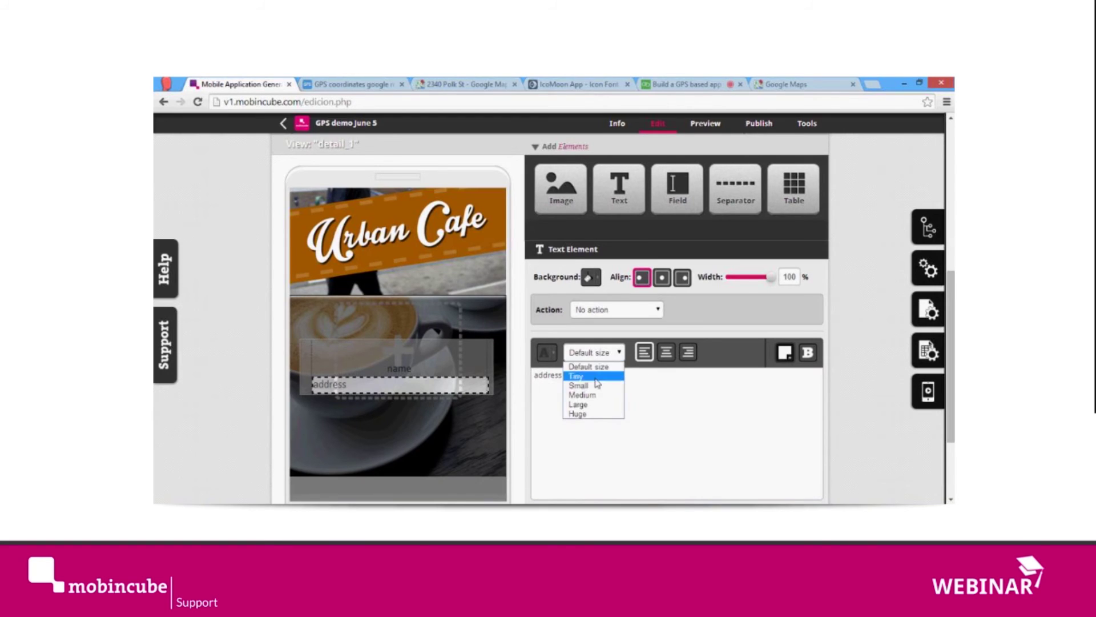
pyautogui.click(579, 386)
pyautogui.click(665, 351)
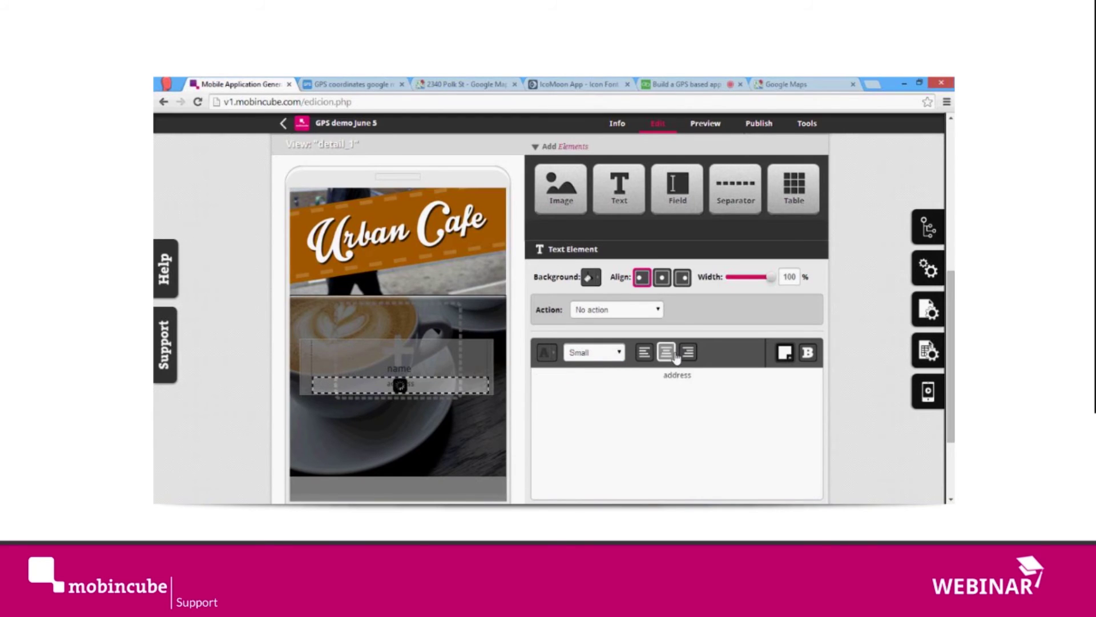
# Change the address text colour to dark grey.
pyautogui.click(546, 353)
pyautogui.moveTo(548, 425); pyautogui.dragTo(539, 431)
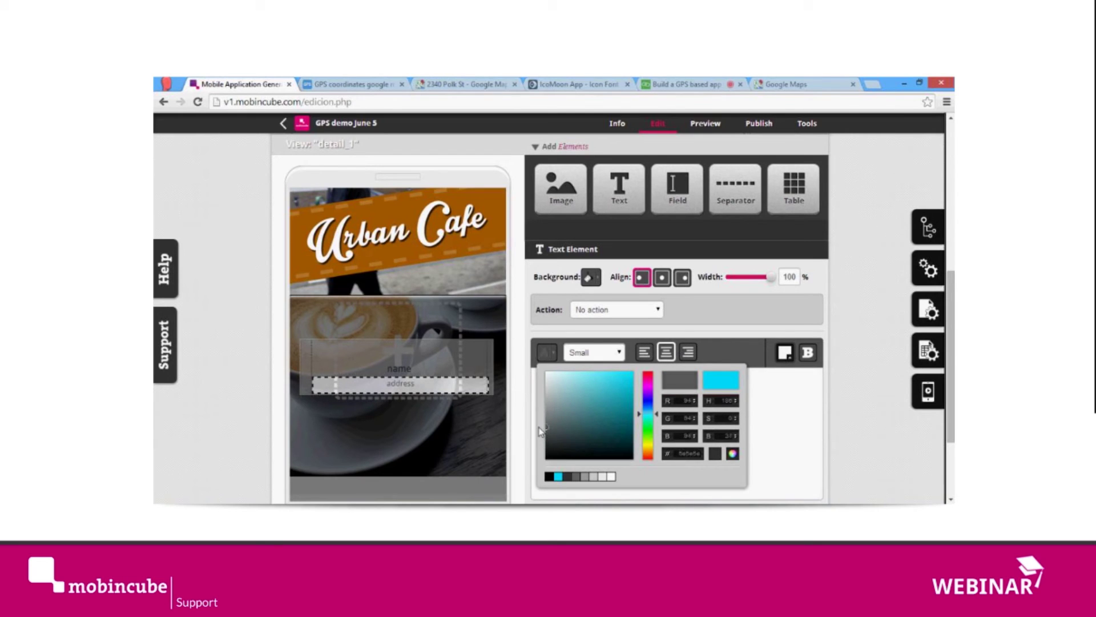
pyautogui.click(847, 331)
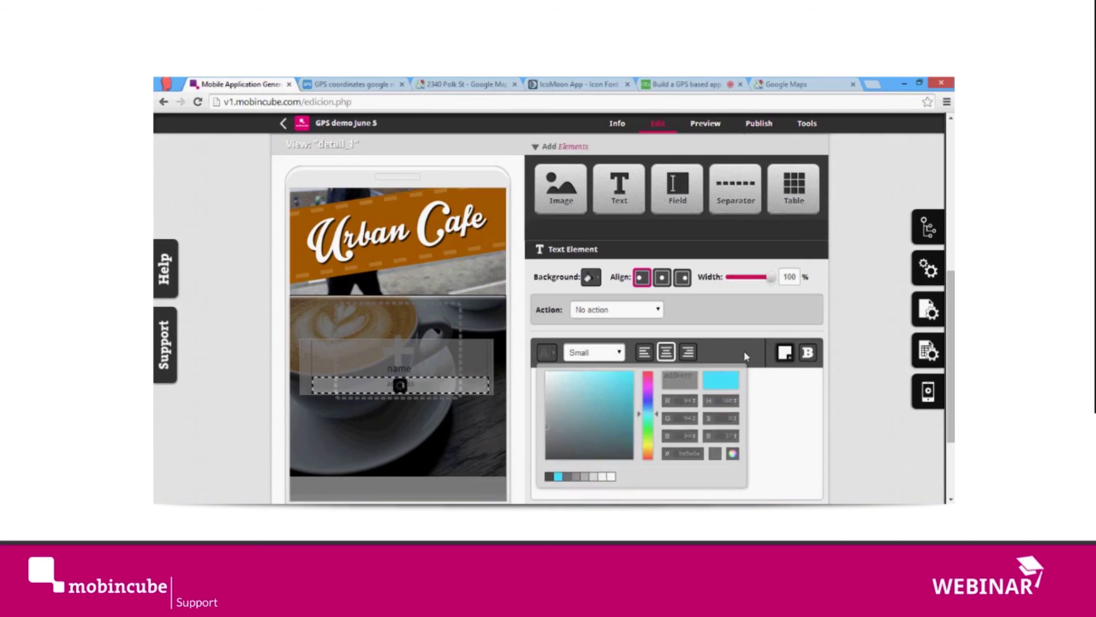
# Add a separator with no line below the address in the table's middle cell.
pyautogui.moveTo(756, 215)
pyautogui.moveTo(736, 314); pyautogui.dragTo(708, 429)
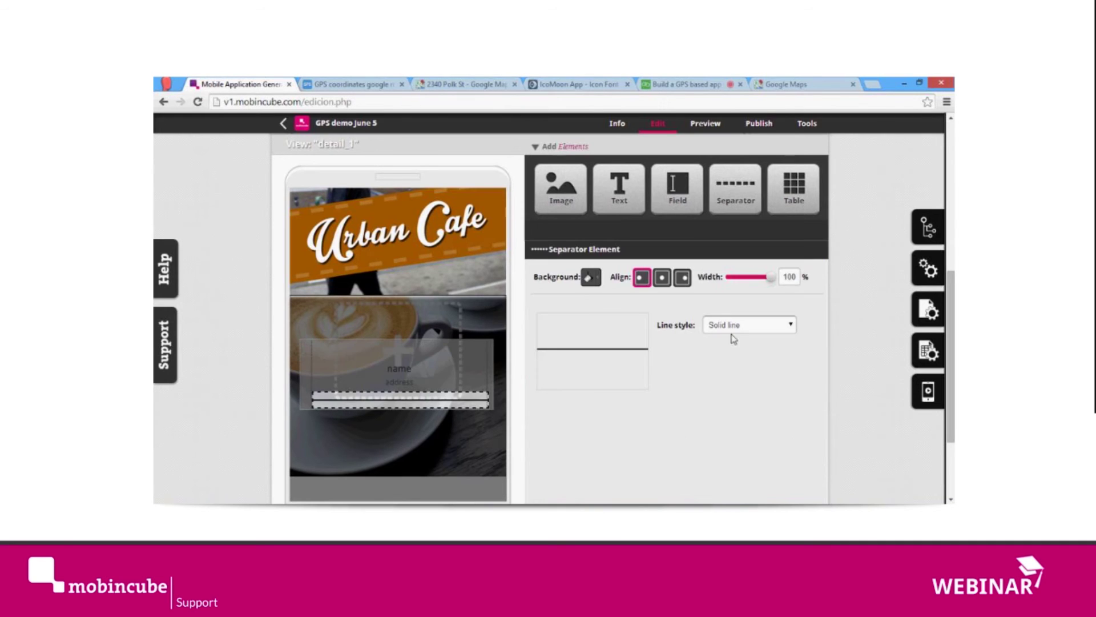
pyautogui.click(733, 329)
pyautogui.click(733, 341)
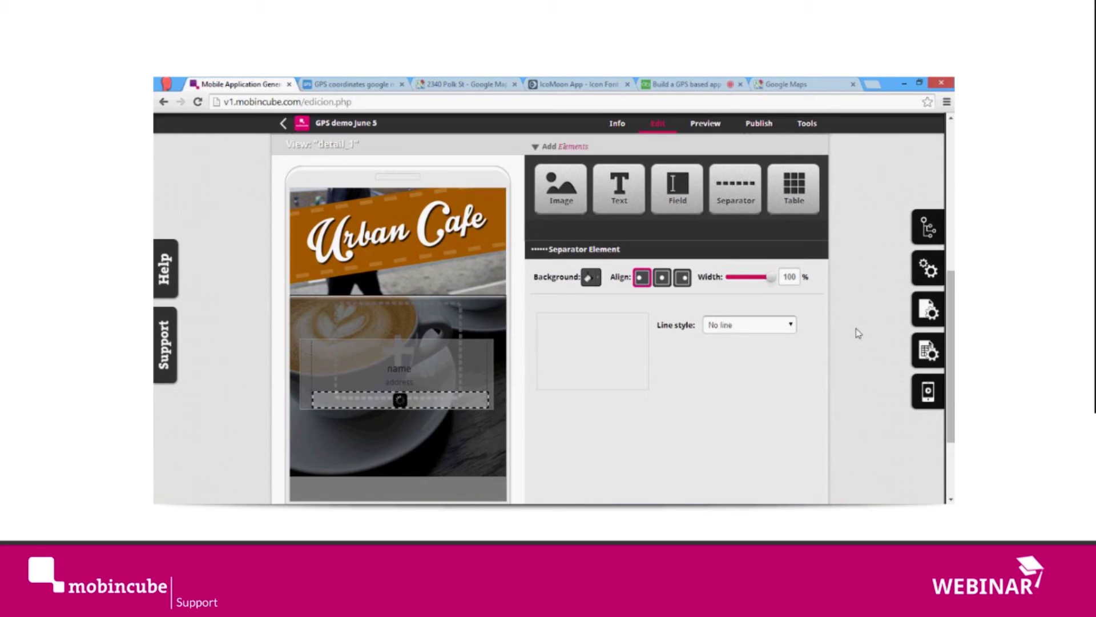
# Add the photo database field to the table's middle cell below the address, at full width with no action.
pyautogui.moveTo(797, 264)
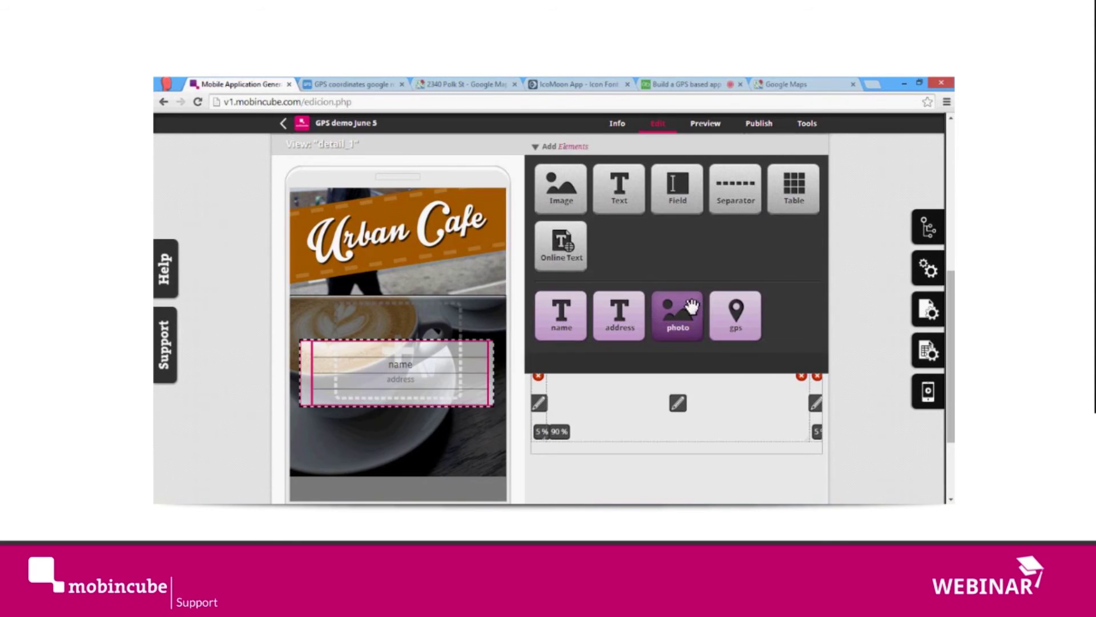
pyautogui.moveTo(692, 307); pyautogui.dragTo(651, 403)
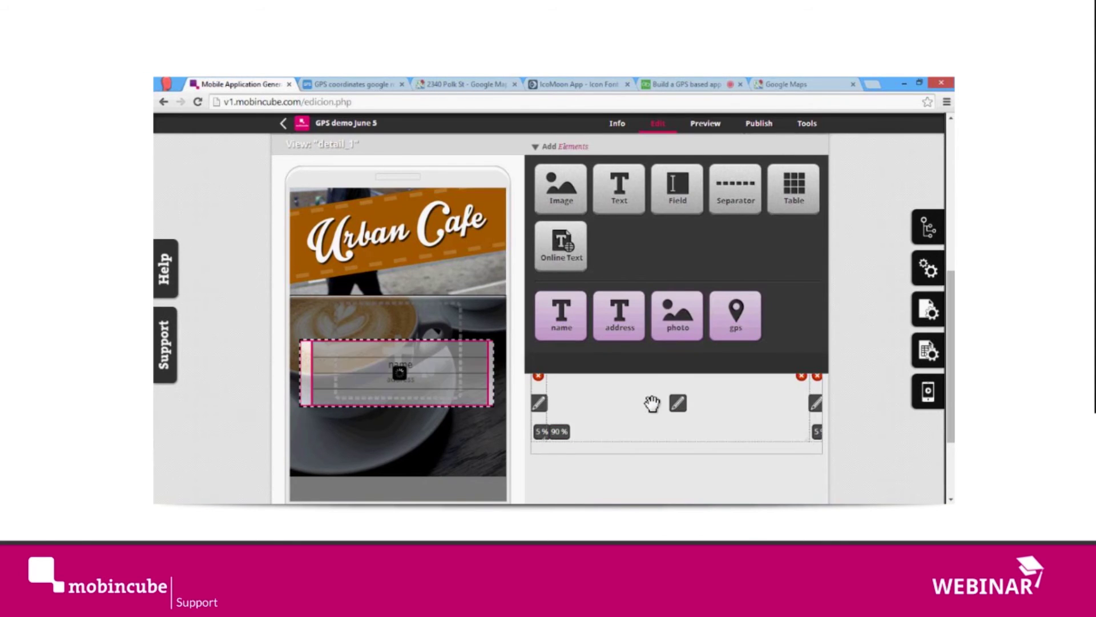
pyautogui.click(638, 308)
pyautogui.click(639, 310)
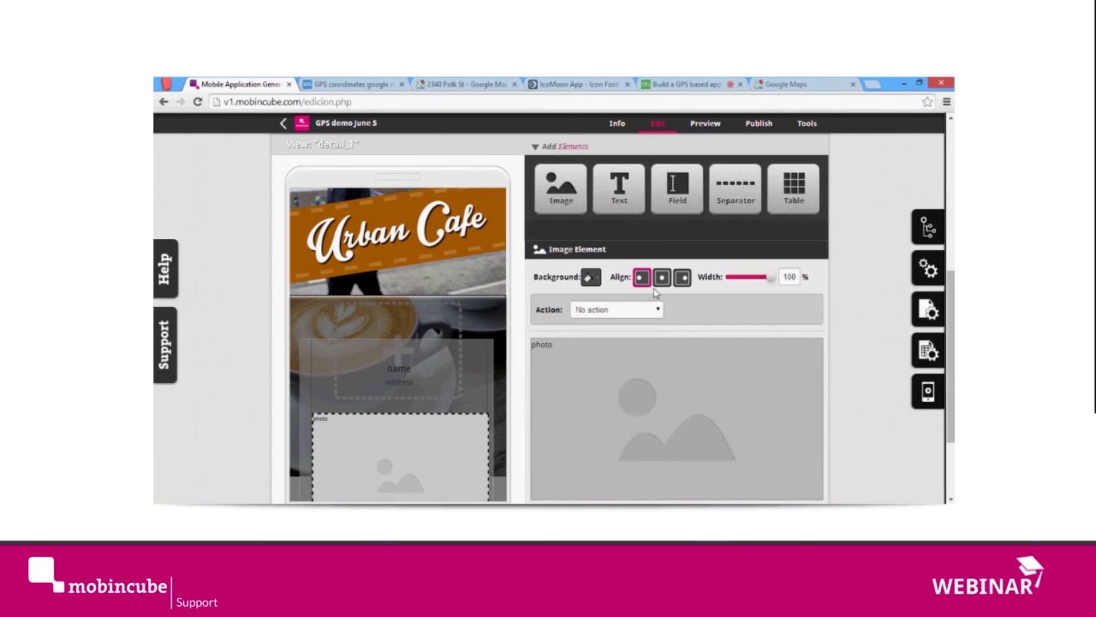
pyautogui.scroll(-1, 725, 391)
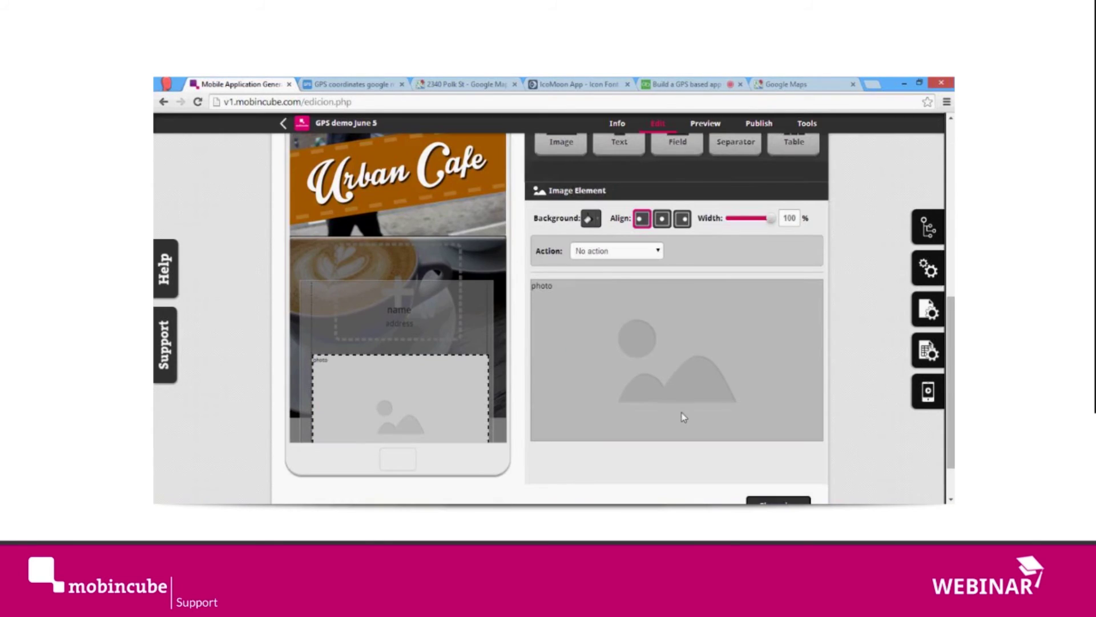
pyautogui.scroll(1, 682, 414)
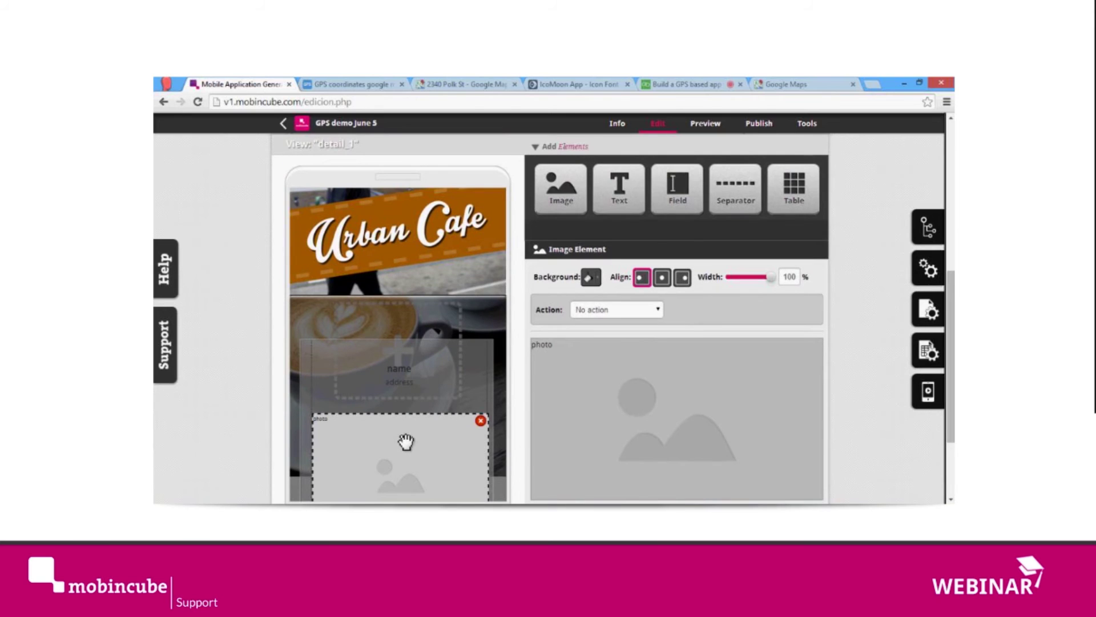
pyautogui.scroll(-2, 641, 387)
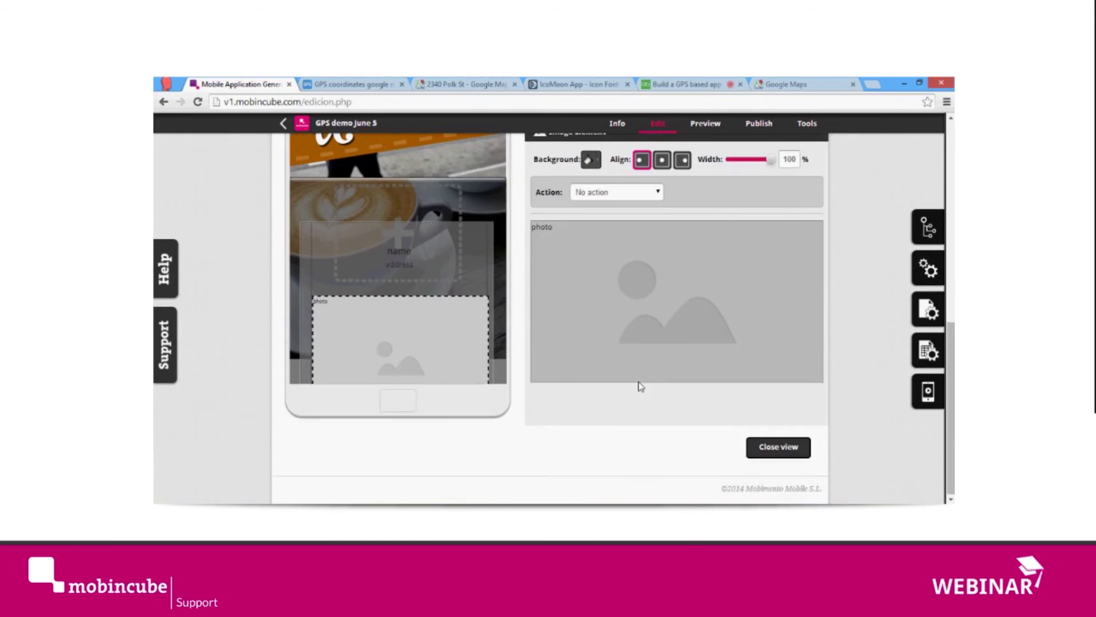
pyautogui.scroll(1, 640, 386)
pyautogui.click(874, 250)
# Add a separator with no line below the photo in the table's middle cell.
pyautogui.scroll(1, 874, 250)
pyautogui.moveTo(735, 183); pyautogui.dragTo(773, 416)
pyautogui.click(736, 325)
pyautogui.click(719, 339)
pyautogui.click(858, 316)
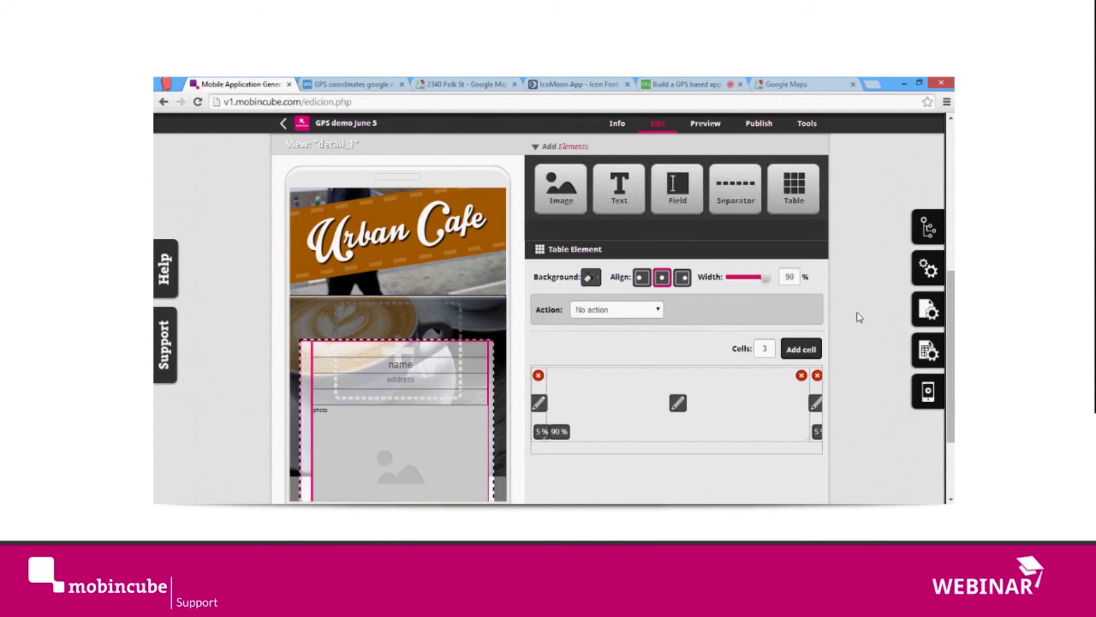
# Set the address text's action in detail_1 to Go to view with Map_1 as the destination.
pyautogui.scroll(2, 859, 317)
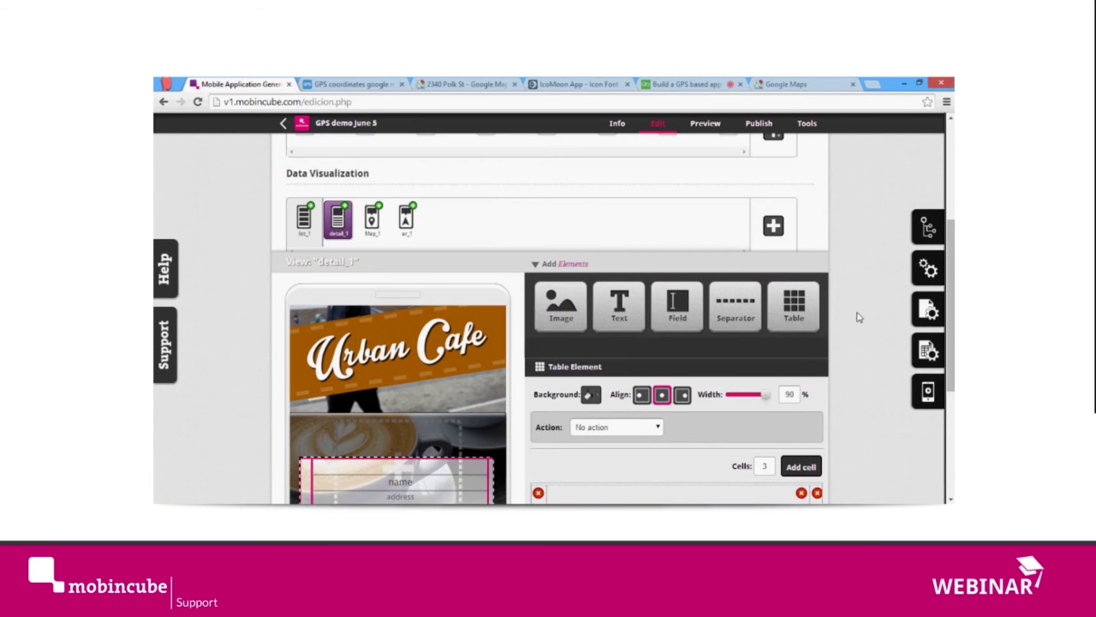
pyautogui.scroll(-1, 858, 318)
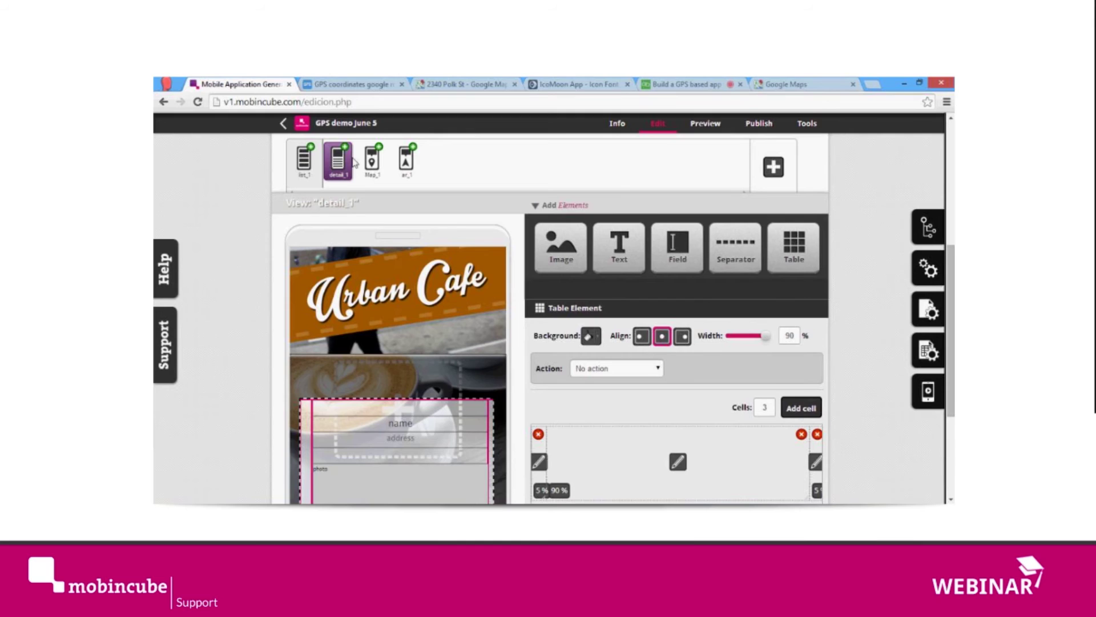
pyautogui.scroll(-1, 373, 326)
pyautogui.scroll(-1, 400, 394)
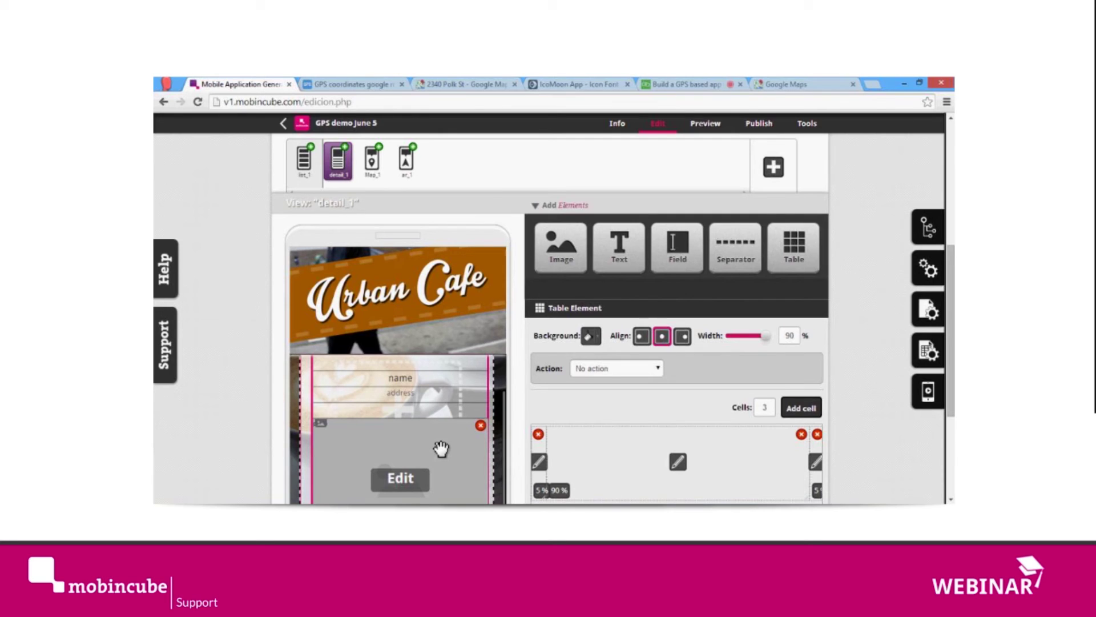
pyautogui.scroll(1, 442, 448)
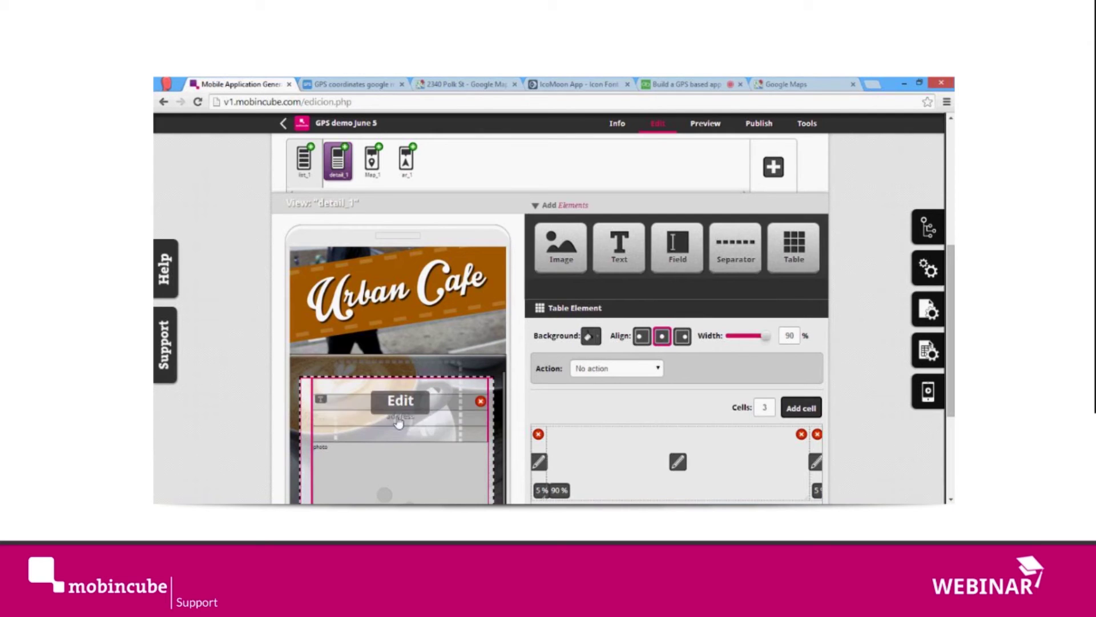
pyautogui.click(415, 422)
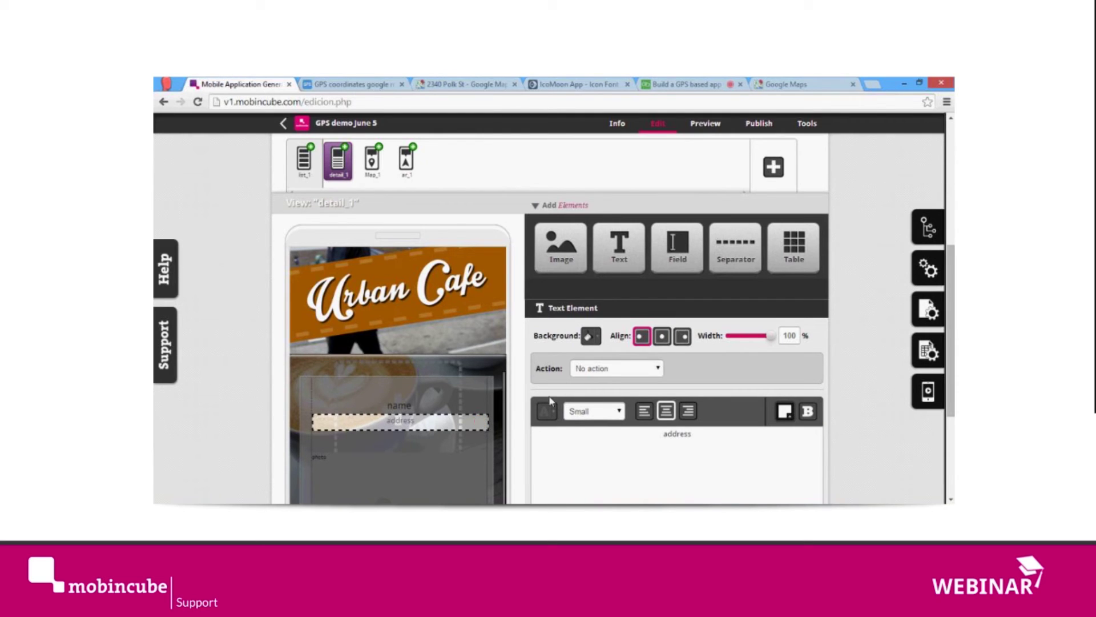
pyautogui.click(656, 368)
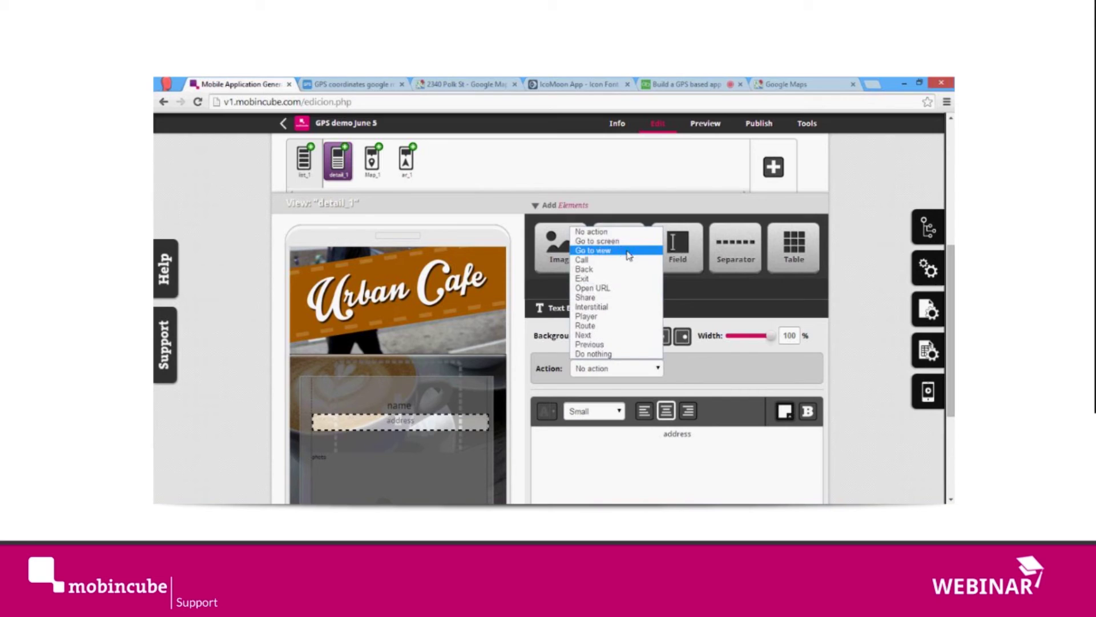
pyautogui.click(674, 277)
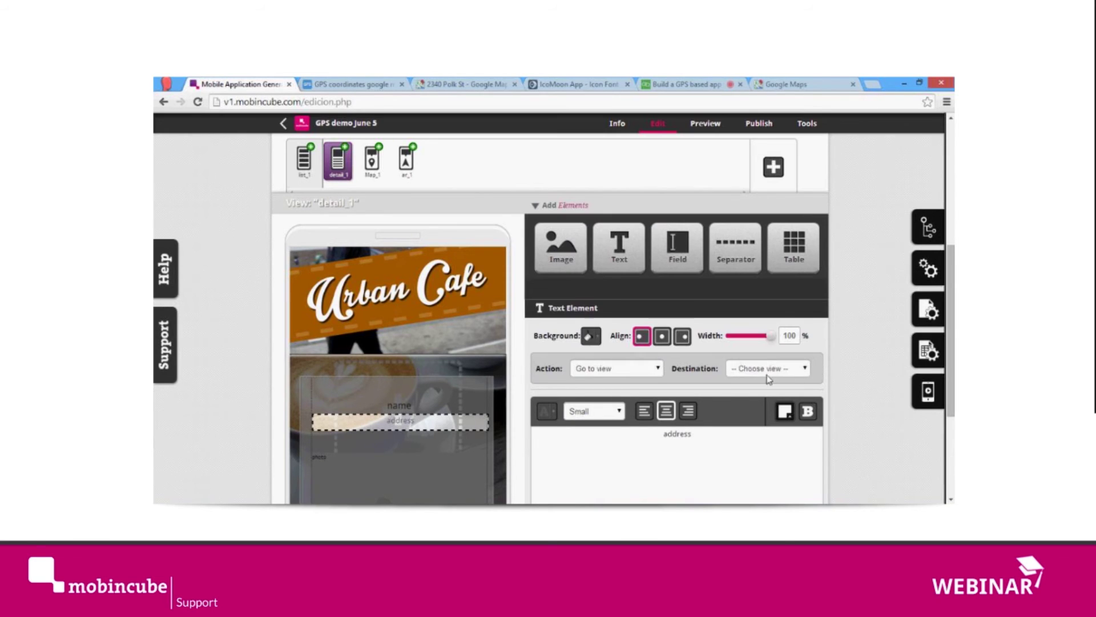
pyautogui.click(765, 369)
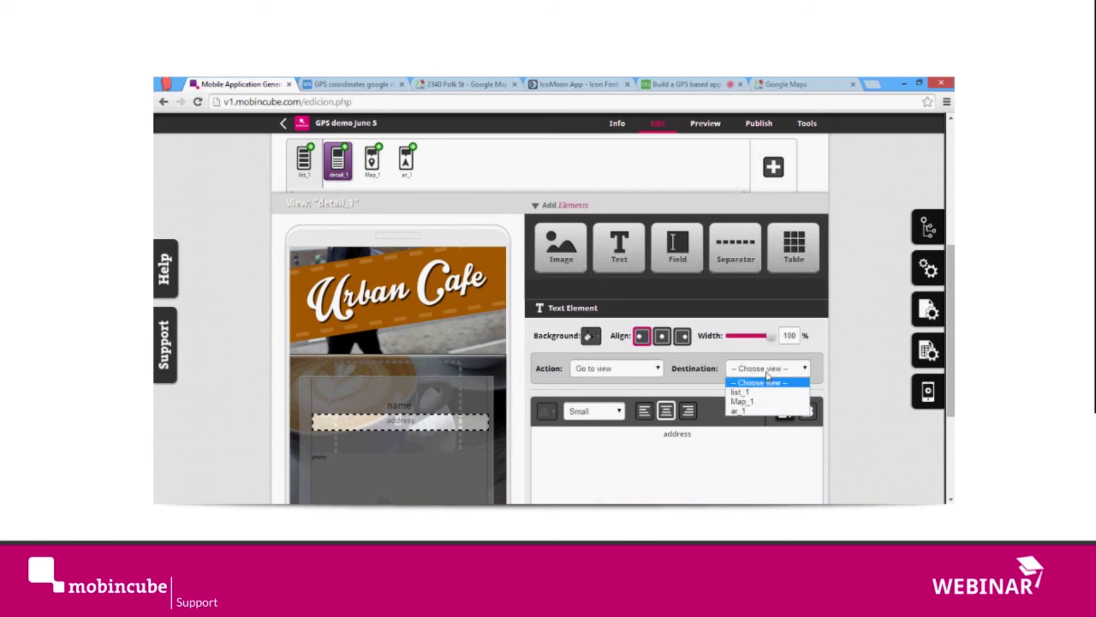
pyautogui.click(746, 402)
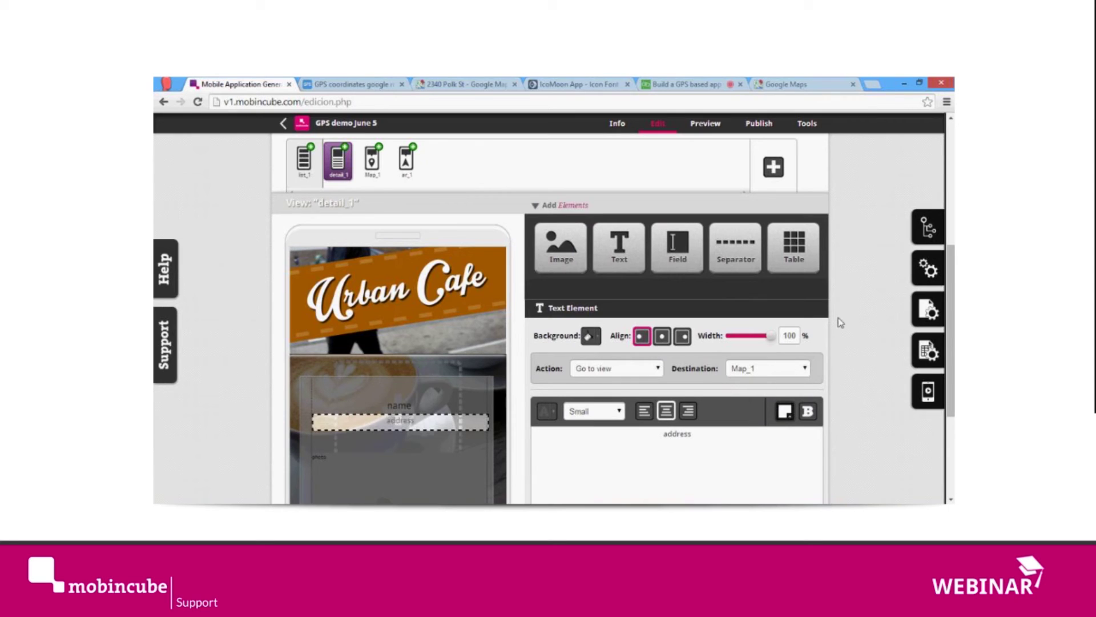
pyautogui.click(868, 313)
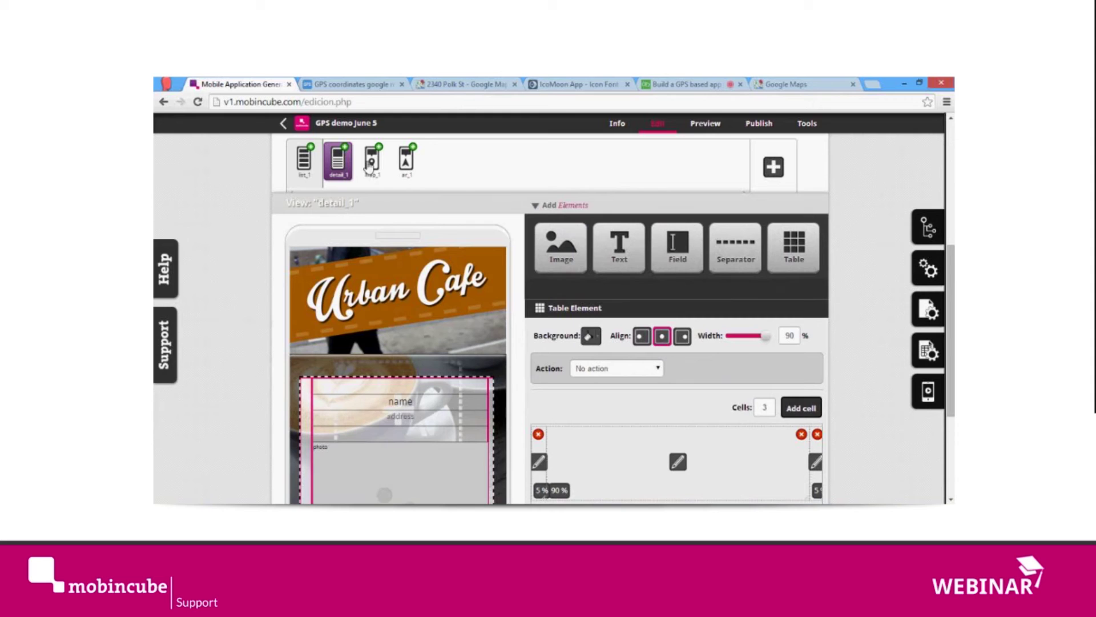
# Open the Map_1 view for editing.
pyautogui.click(370, 165)
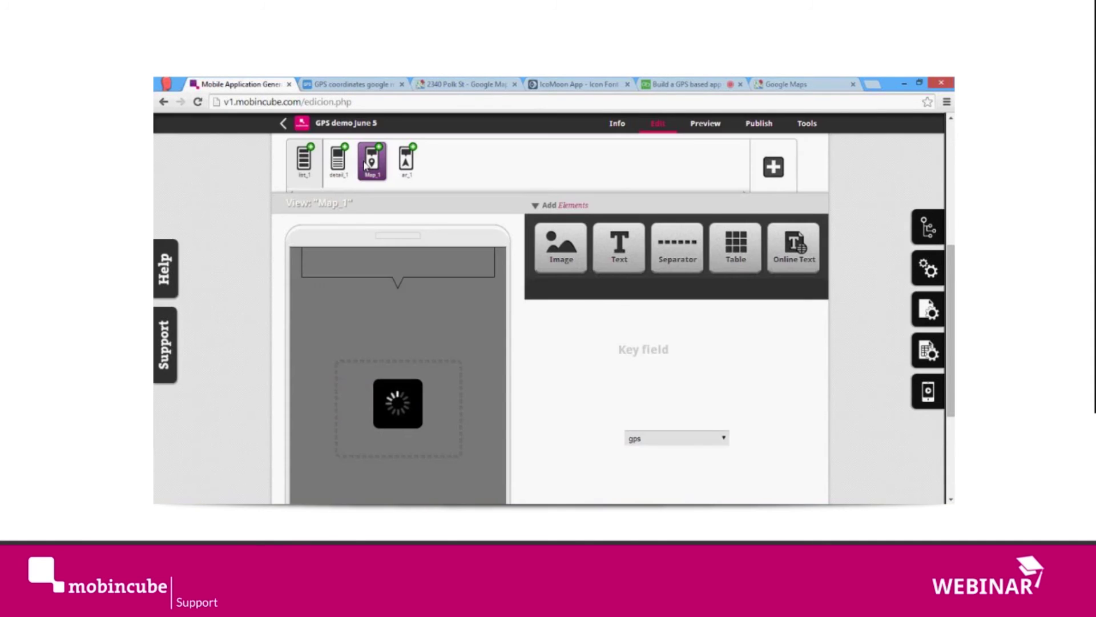
pyautogui.scroll(-1, 366, 165)
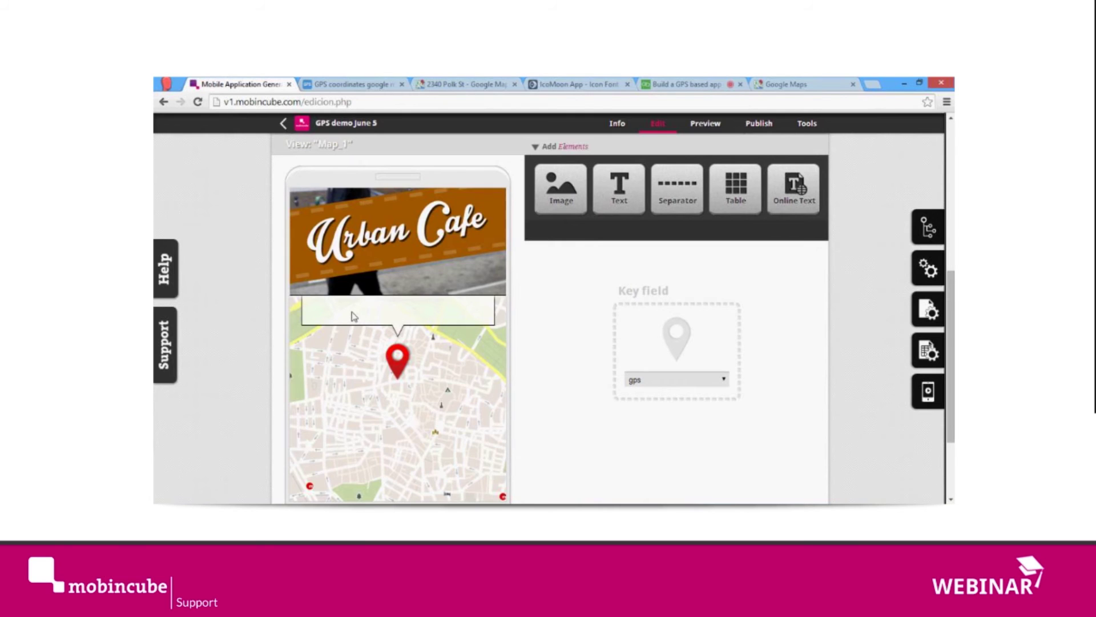